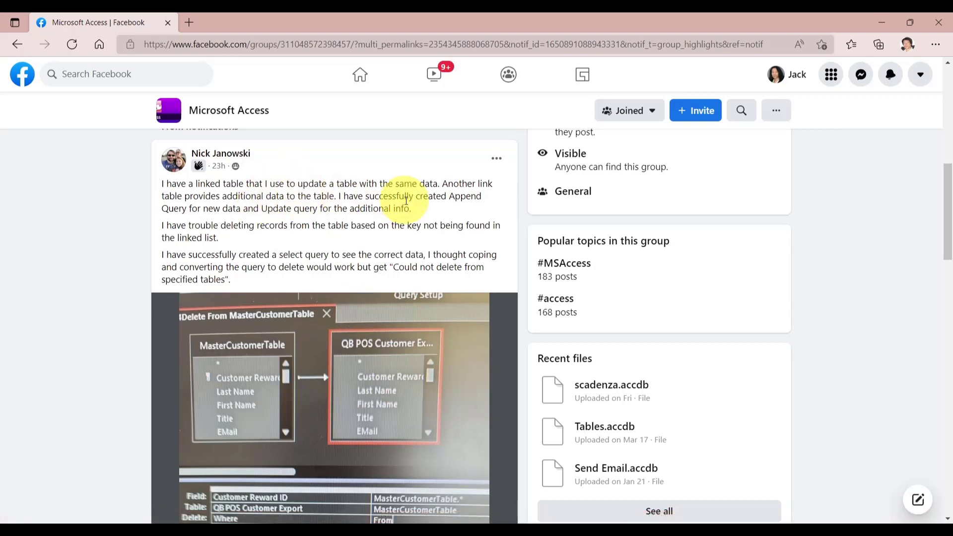
# Read the group post about deleting records missing from a linked table, then minimize the browser
pyautogui.moveTo(437, 187); pyautogui.dragTo(336, 198)
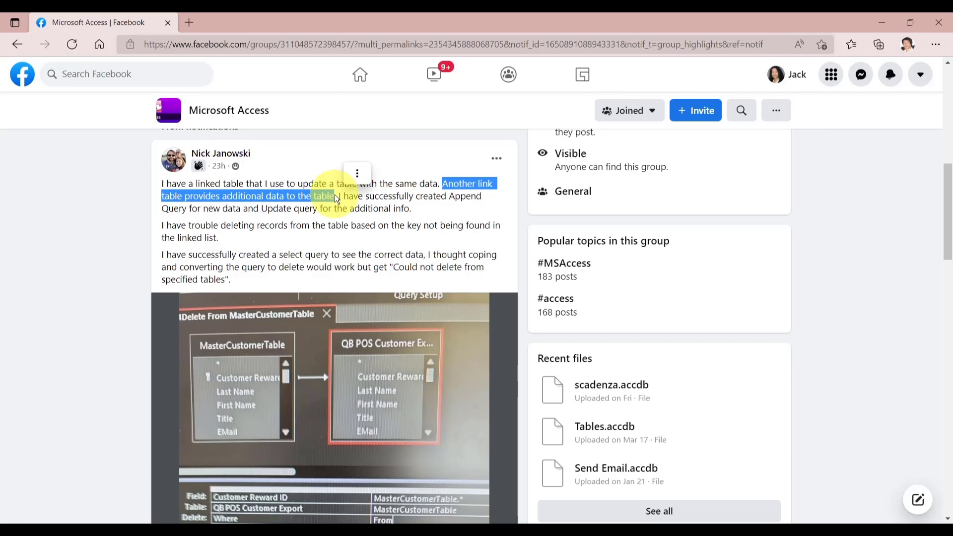
pyautogui.click(342, 221)
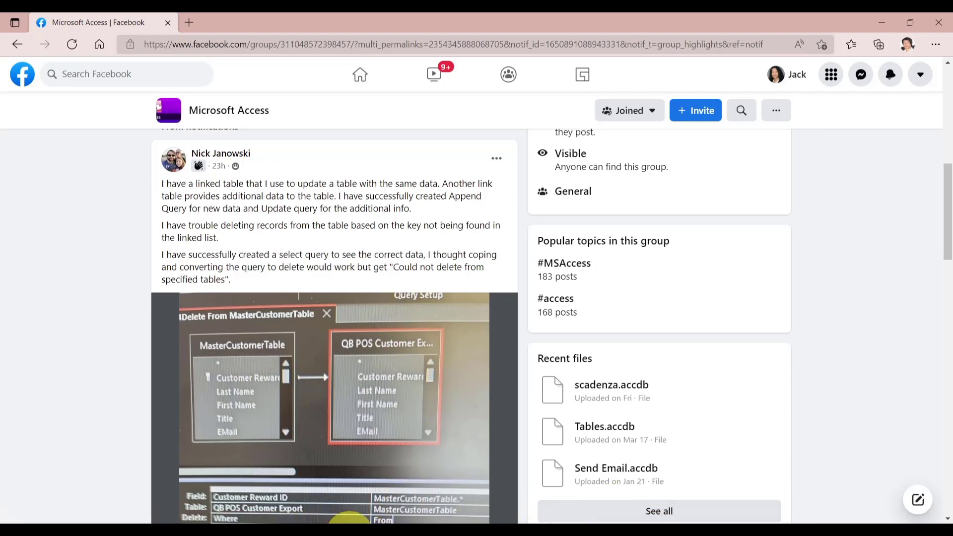
pyautogui.click(881, 23)
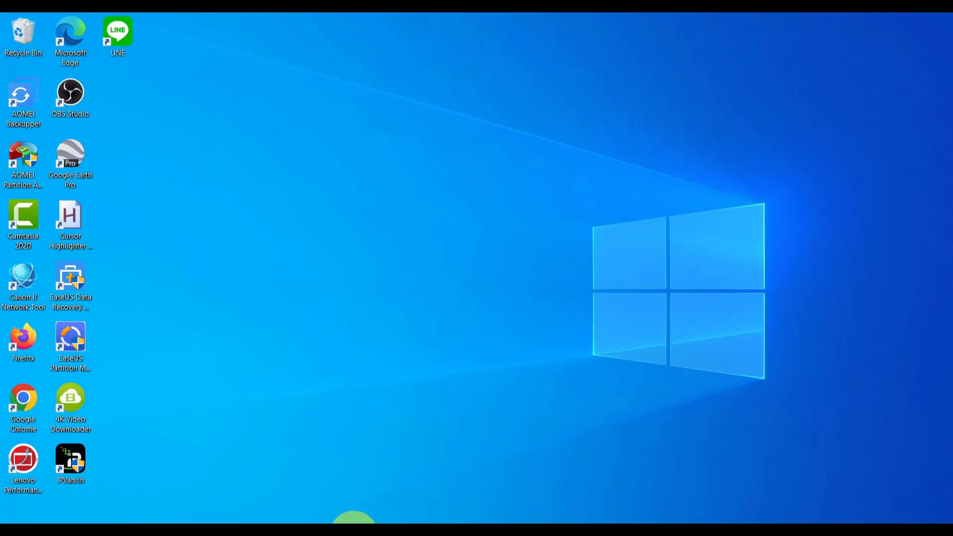
# Switch to File Explorer and open the Access Projects folder on Local Disk (C:)
pyautogui.click(351, 525)
pyautogui.click(61, 364)
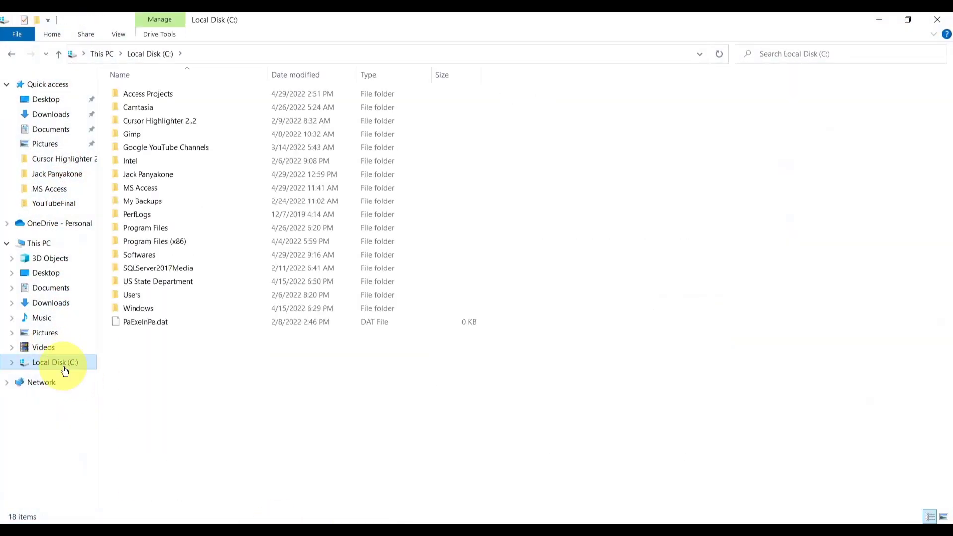
pyautogui.doubleClick(174, 93)
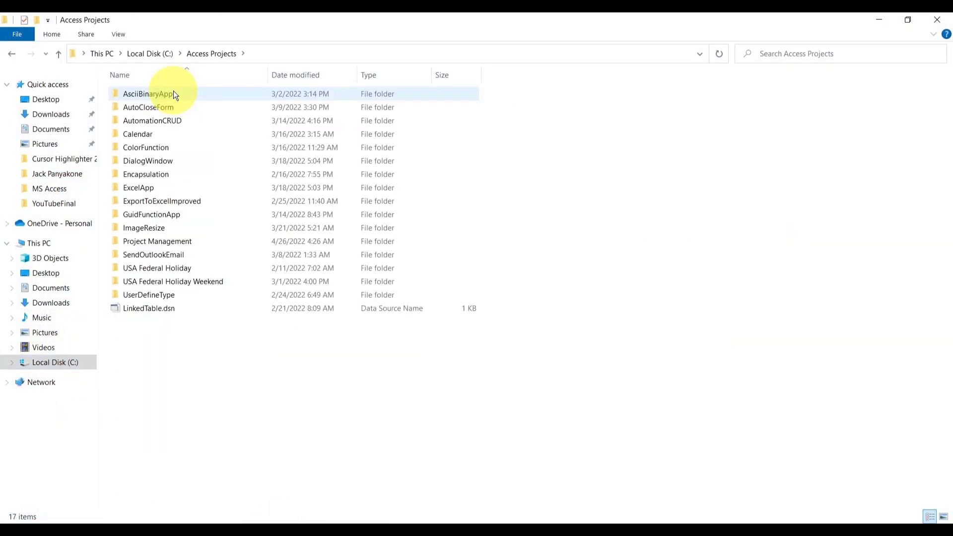
# Create a new folder named LinkedTable inside Access Projects
pyautogui.rightClick(173, 368)
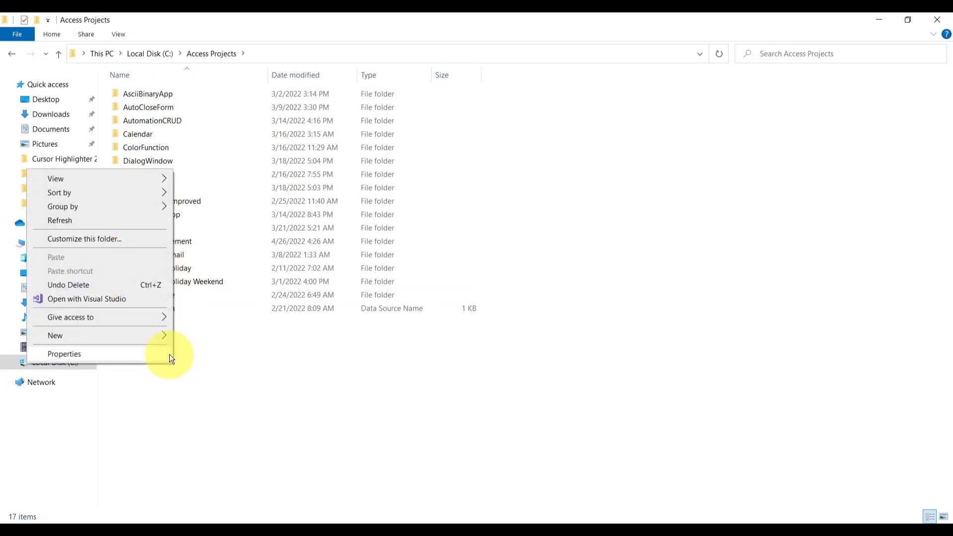
pyautogui.moveTo(162, 337)
pyautogui.click(196, 342)
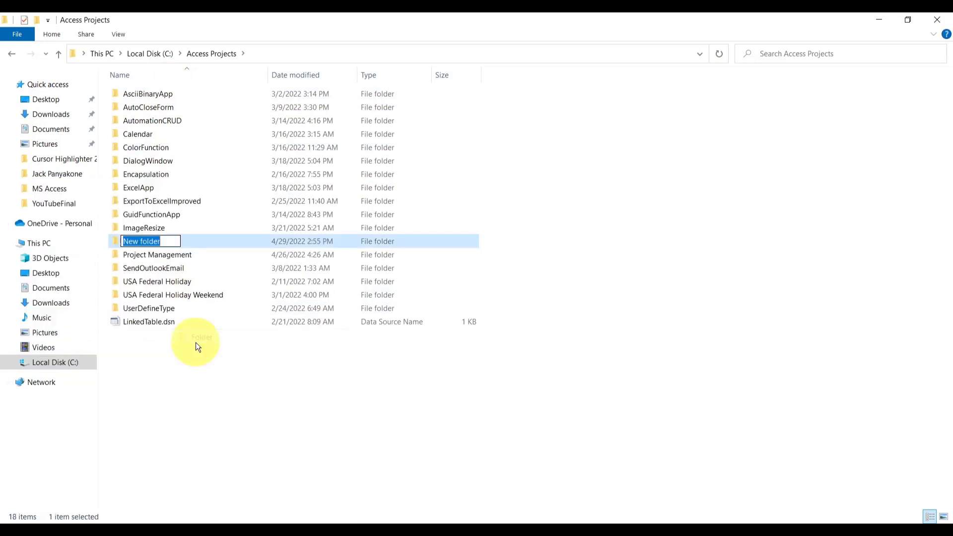
pyautogui.write('Linked')
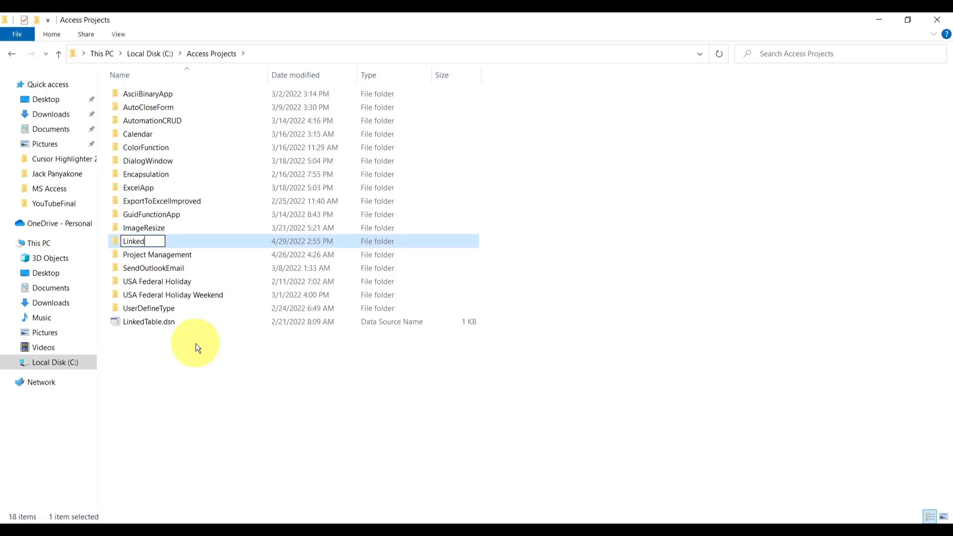
pyautogui.write('Table')
pyautogui.press('Return')
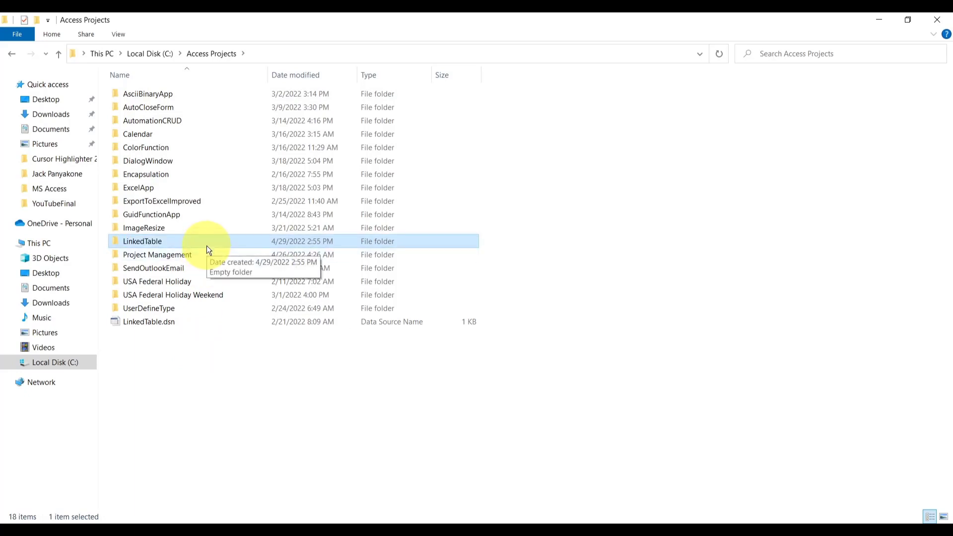
# Move the LinkedTable.dsn file into the new LinkedTable folder
pyautogui.click(153, 323)
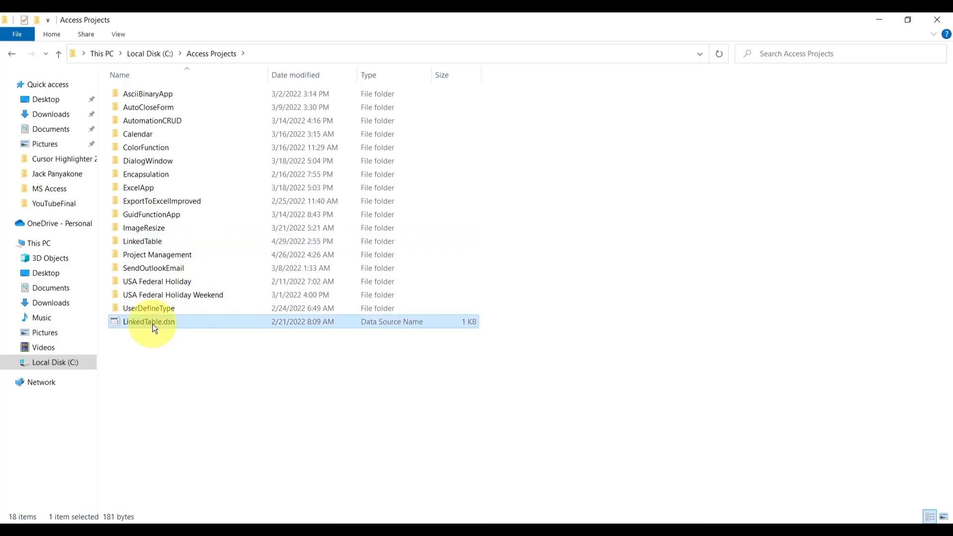
pyautogui.doubleClick(156, 243)
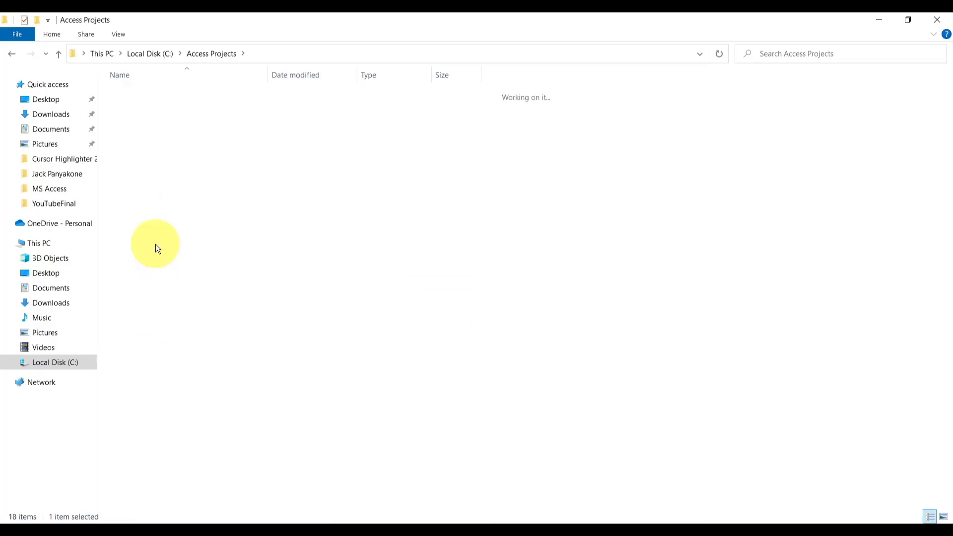
pyautogui.click(202, 231)
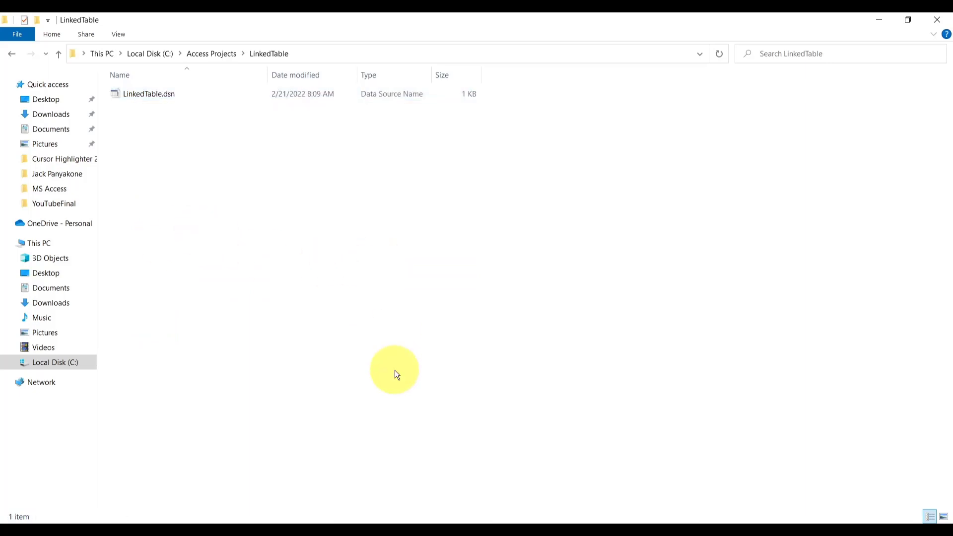
# Launch Microsoft Access and start a new blank database
pyautogui.click(195, 521)
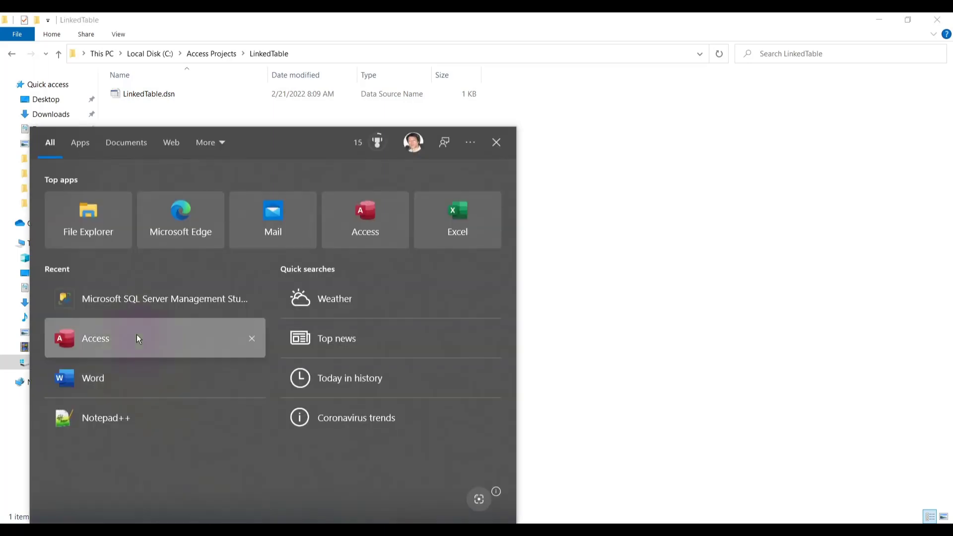
pyautogui.click(137, 338)
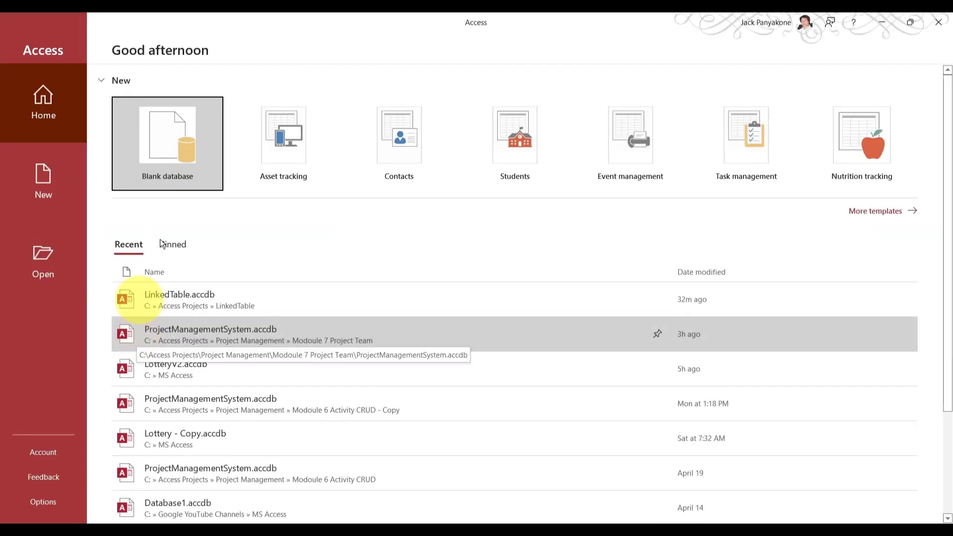
pyautogui.click(195, 144)
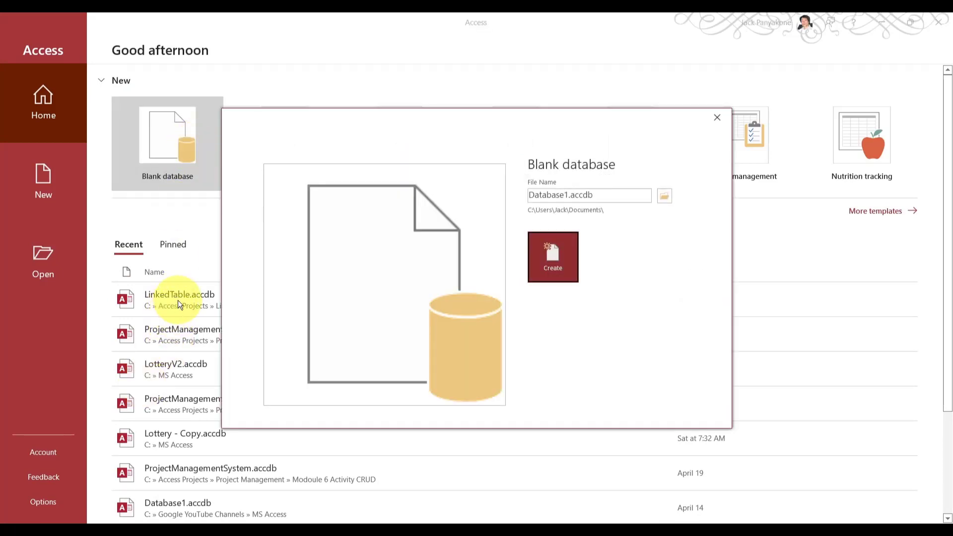
# Choose C:\Access Projects\LinkedTable as the location for the new database file
pyautogui.click(664, 196)
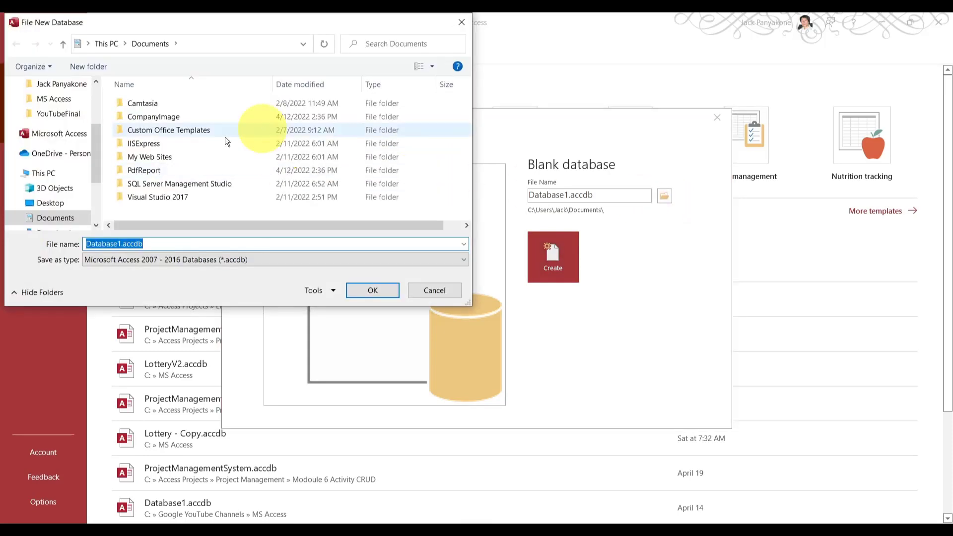
pyautogui.moveTo(95, 172); pyautogui.dragTo(93, 204)
pyautogui.click(74, 207)
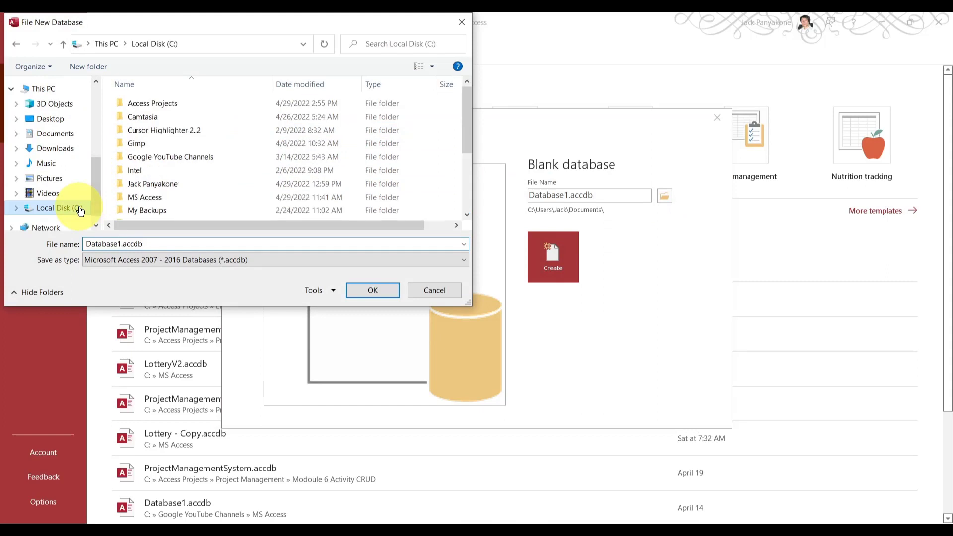
pyautogui.click(179, 104)
pyautogui.doubleClick(179, 105)
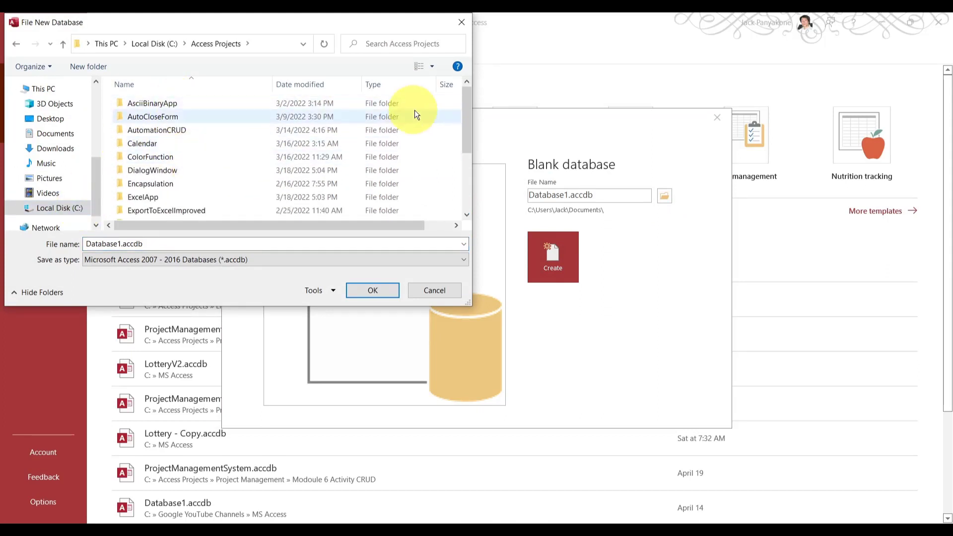
pyautogui.moveTo(466, 120); pyautogui.dragTo(466, 161)
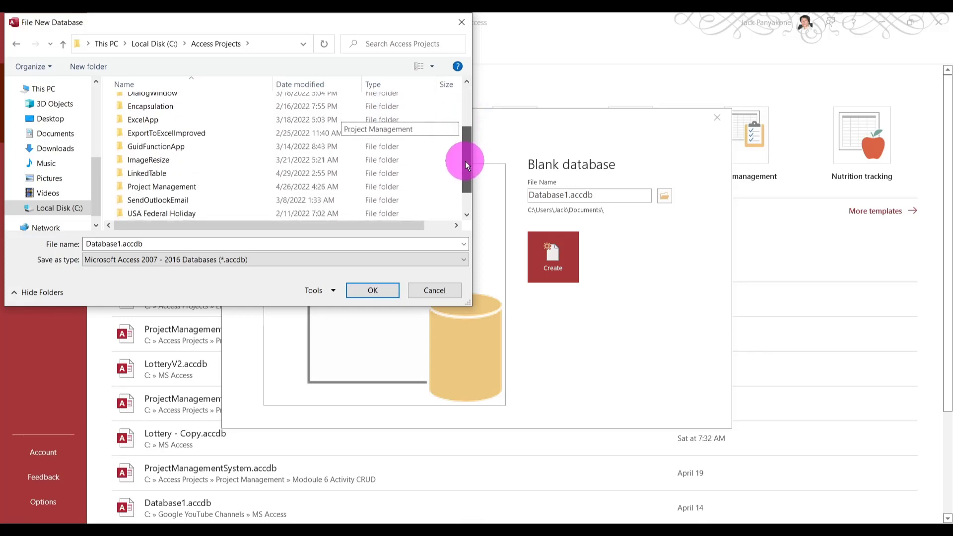
pyautogui.click(218, 173)
pyautogui.doubleClick(218, 172)
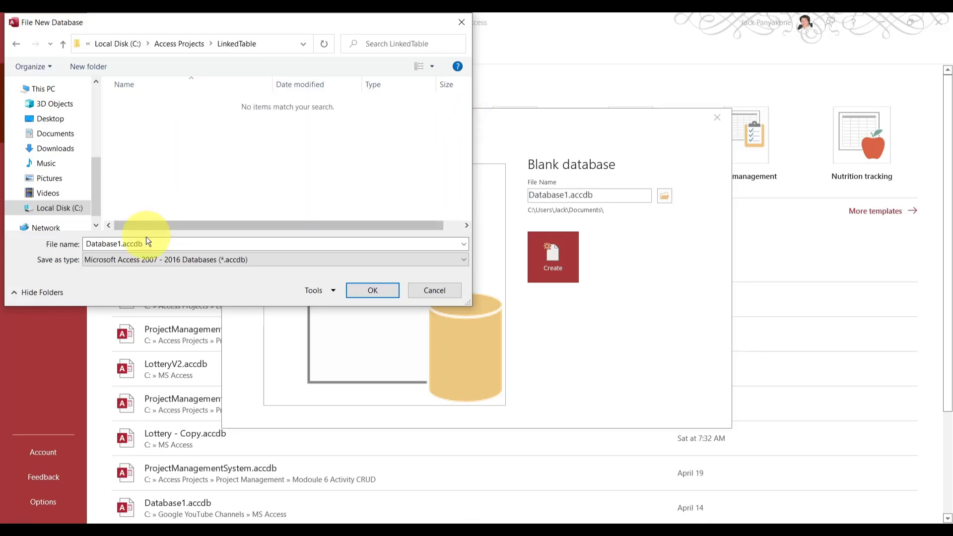
# Name the database file LinkedTable and create the database
pyautogui.doubleClick(118, 244)
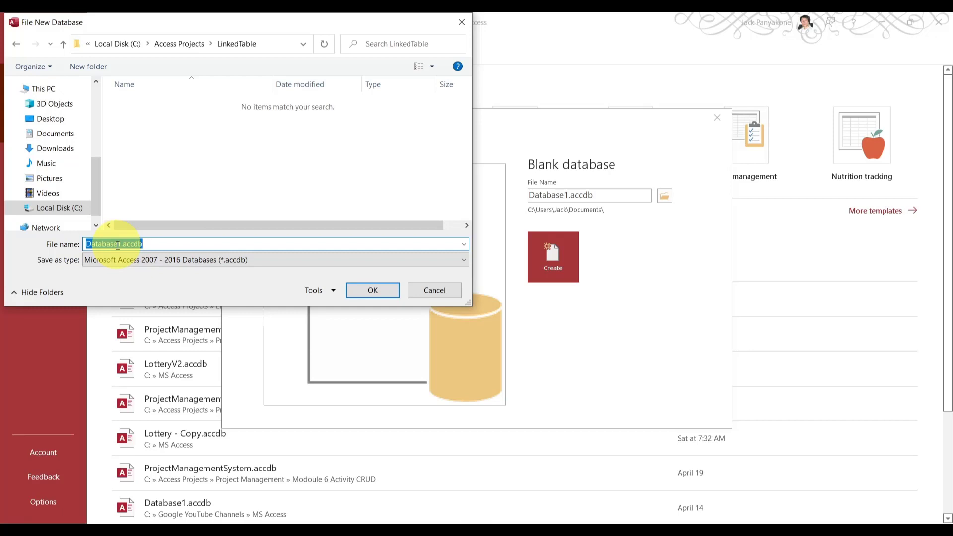
pyautogui.write('Linke')
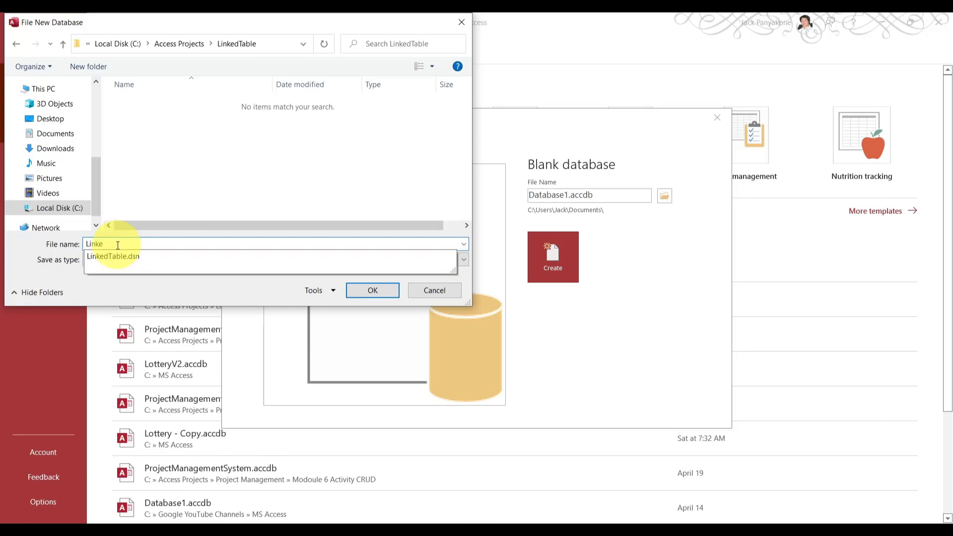
pyautogui.write('dTable')
pyautogui.press('Return')
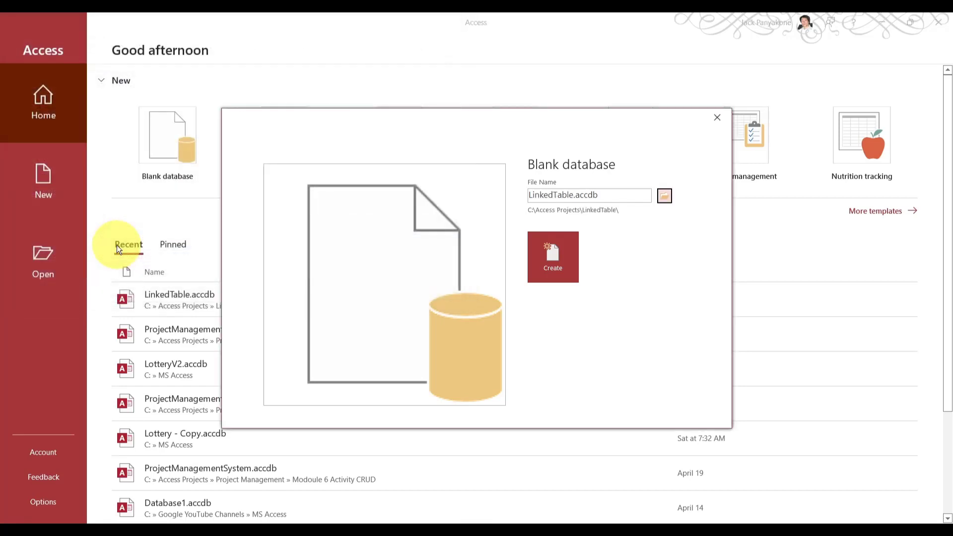
pyautogui.click(565, 264)
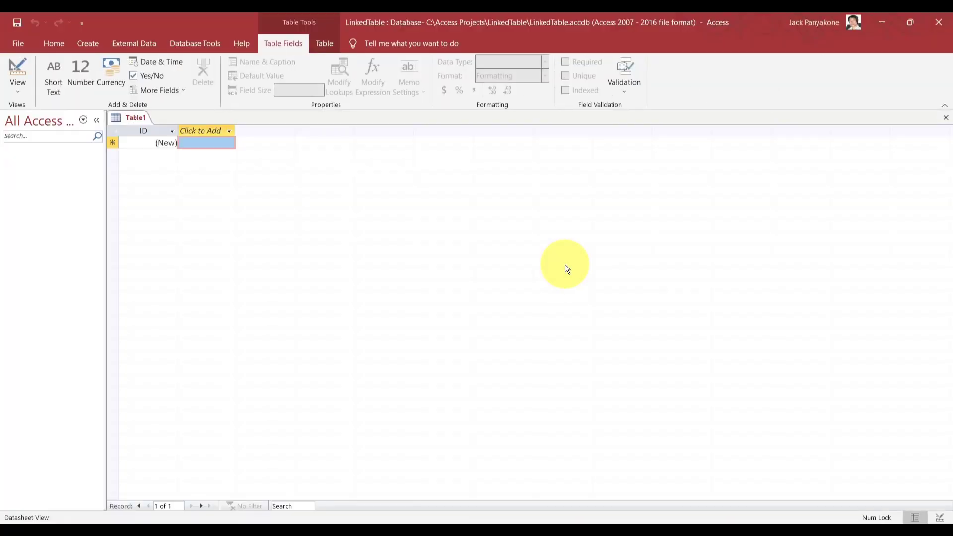
# Close the default Table1 without saving and start a new table in Design View
pyautogui.rightClick(126, 115)
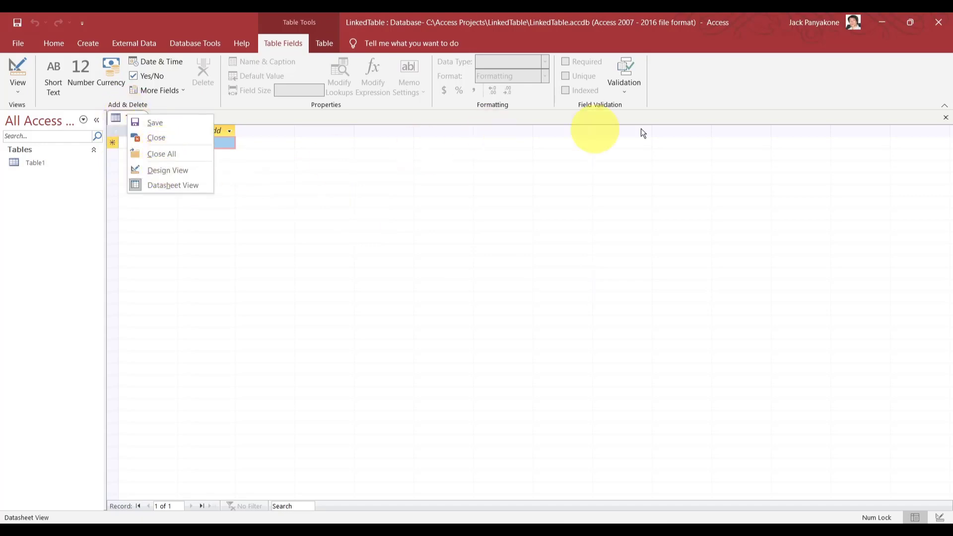
pyautogui.click(946, 119)
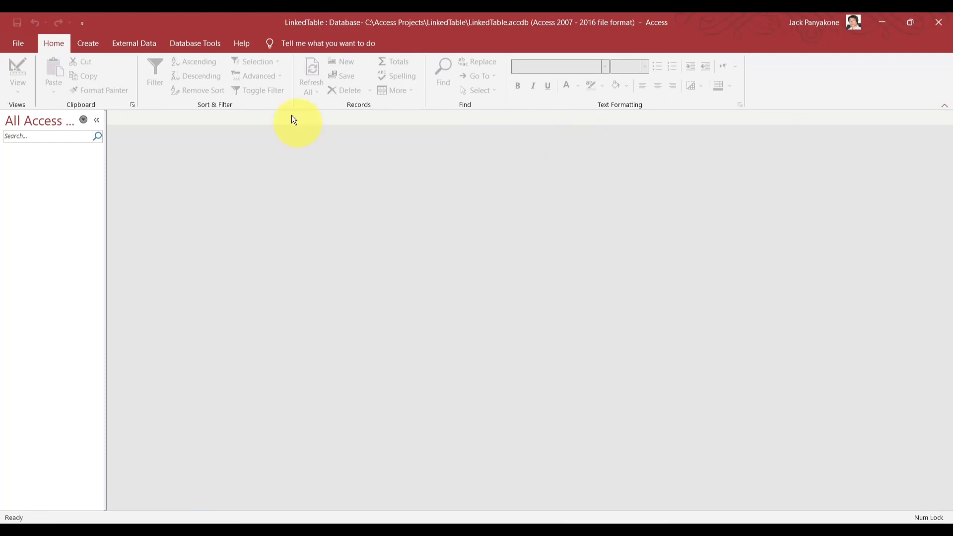
pyautogui.click(100, 44)
pyautogui.click(96, 63)
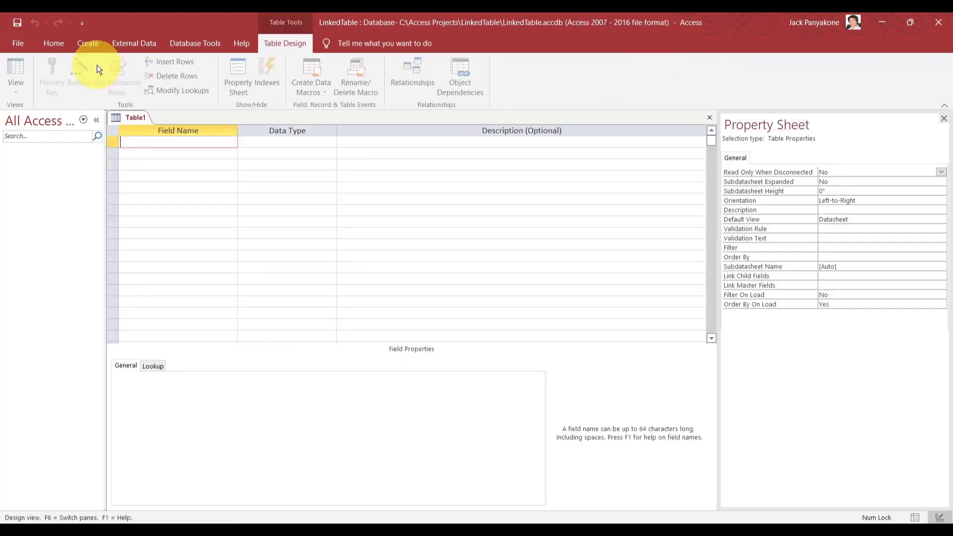
# Add the fields CustomerId and StreetAddress to the new table, keeping the default Short Text type
pyautogui.write('CustomerId')
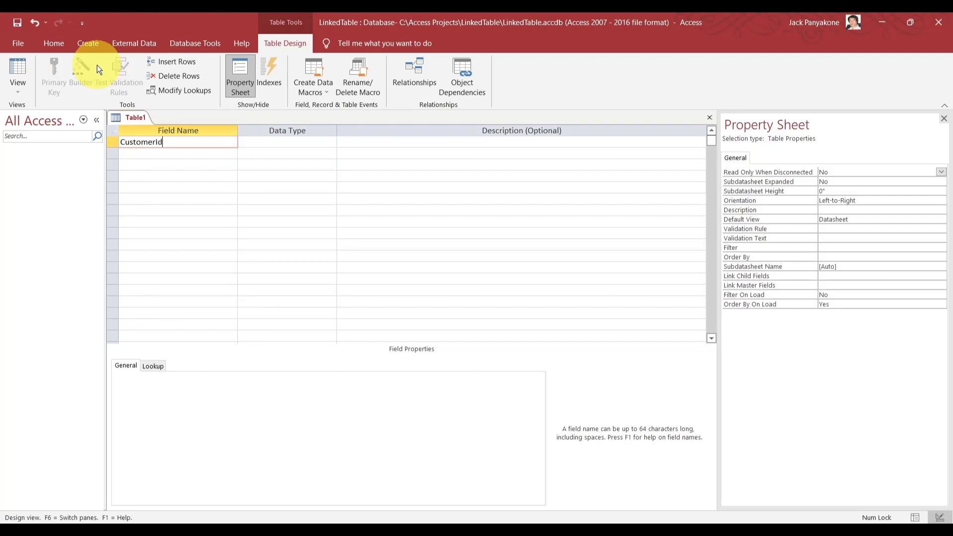
pyautogui.press('Down')
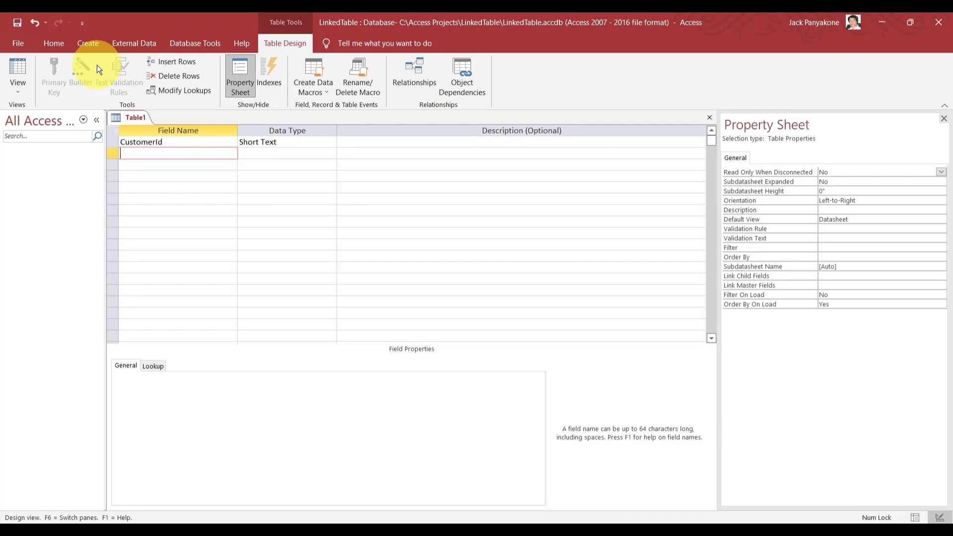
pyautogui.write('S')
pyautogui.press('BackSpace')
pyautogui.write('StreetAddress')
pyautogui.press('Up')
pyautogui.press('Down')
pyautogui.press('Down')
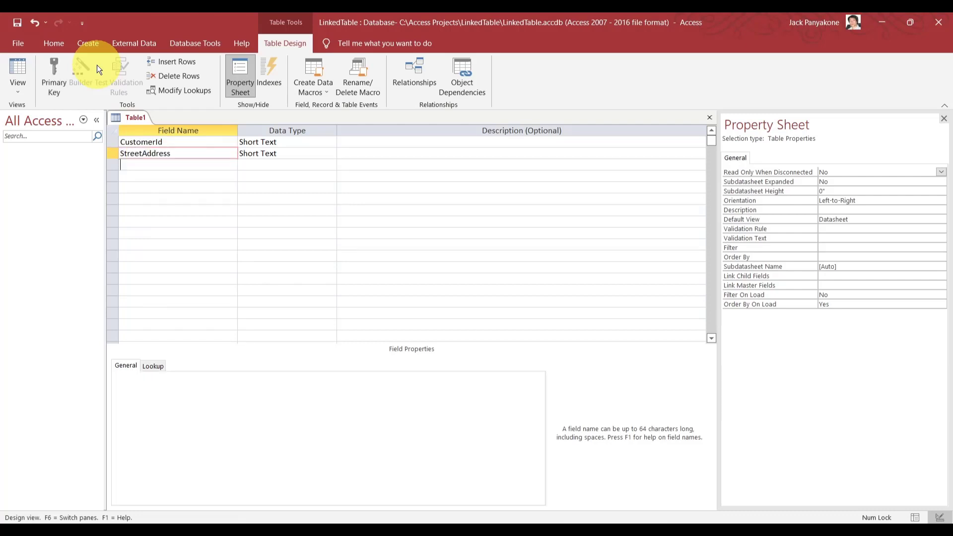
# Add the fields City and StateProvince below StreetAddress as Short Text
pyautogui.write('City')
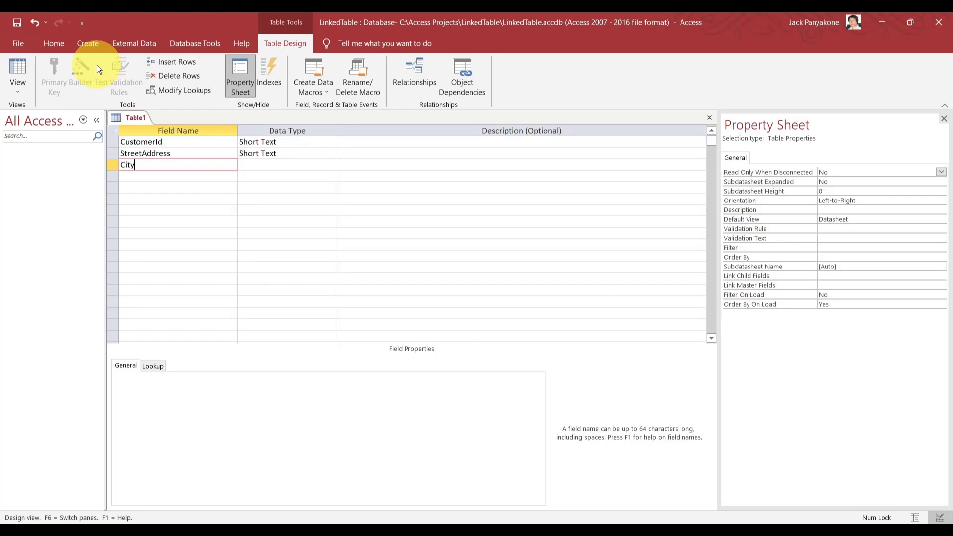
pyautogui.press('Down')
pyautogui.write('Sta')
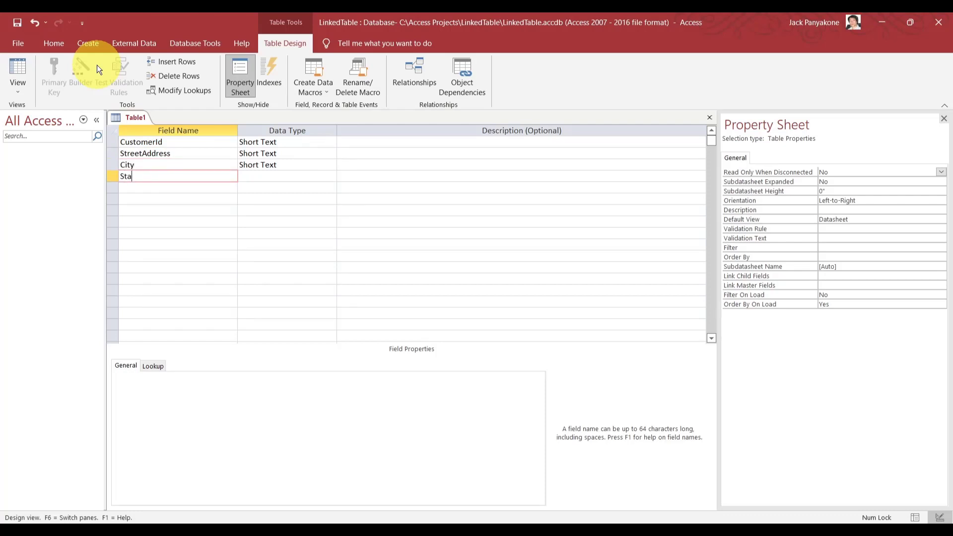
pyautogui.write('teProvince')
pyautogui.press('Down')
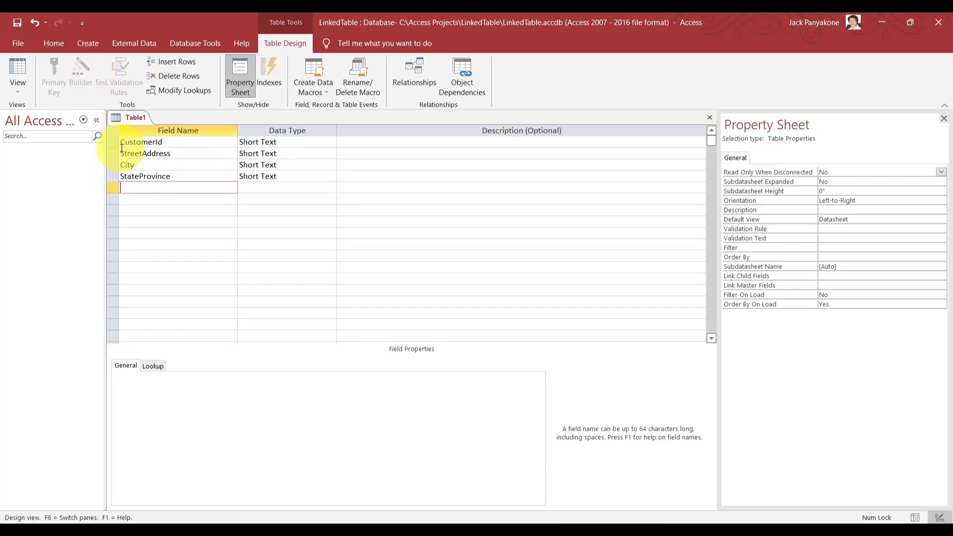
pyautogui.moveTo(139, 176); pyautogui.dragTo(116, 177)
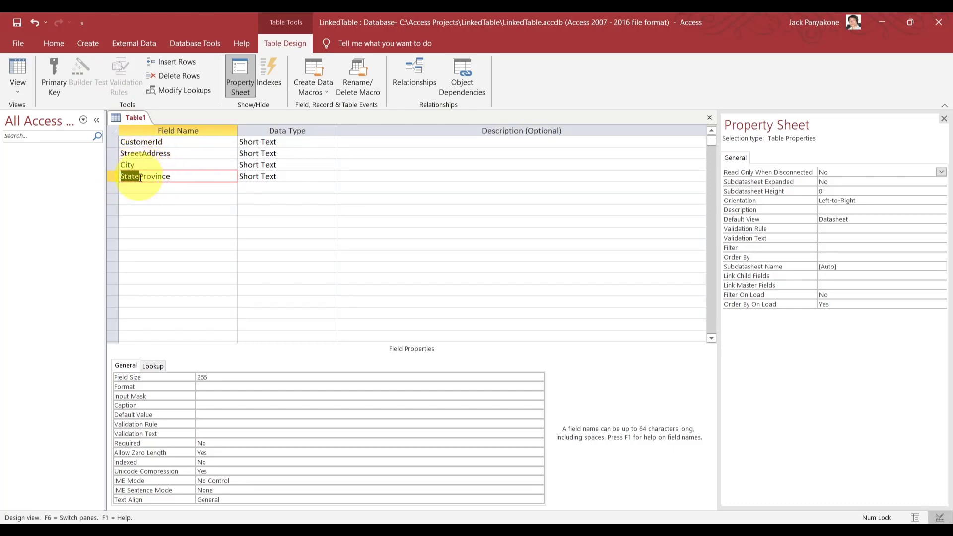
pyautogui.click(141, 155)
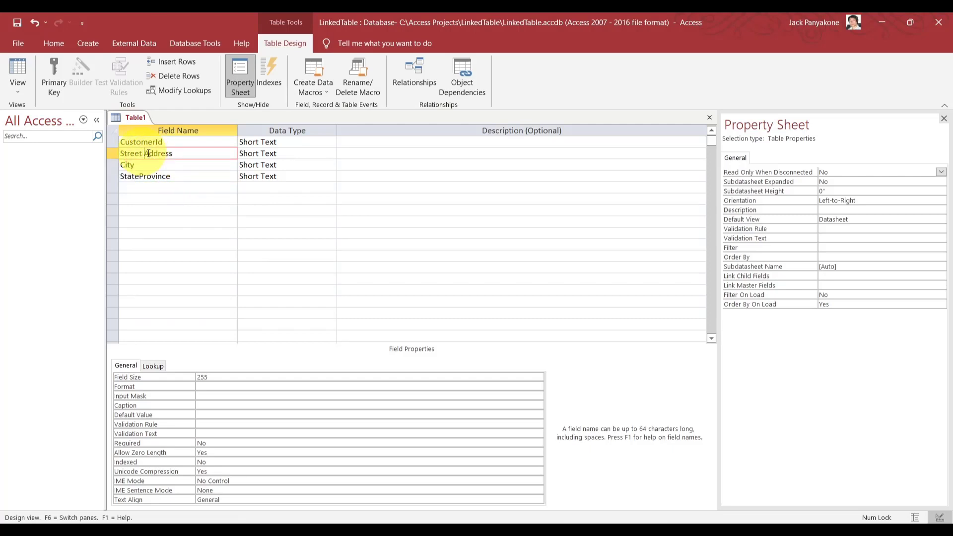
pyautogui.press('BackSpace')
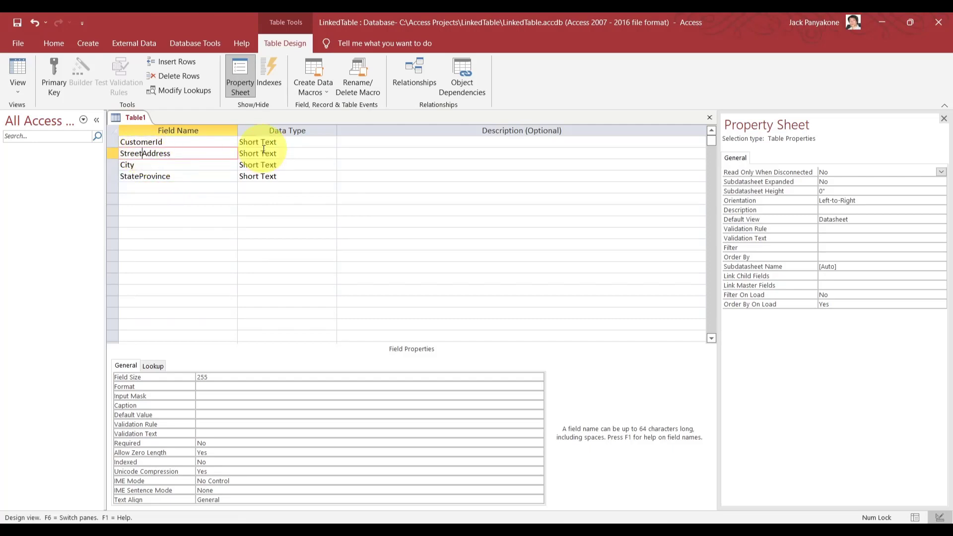
pyautogui.click(172, 142)
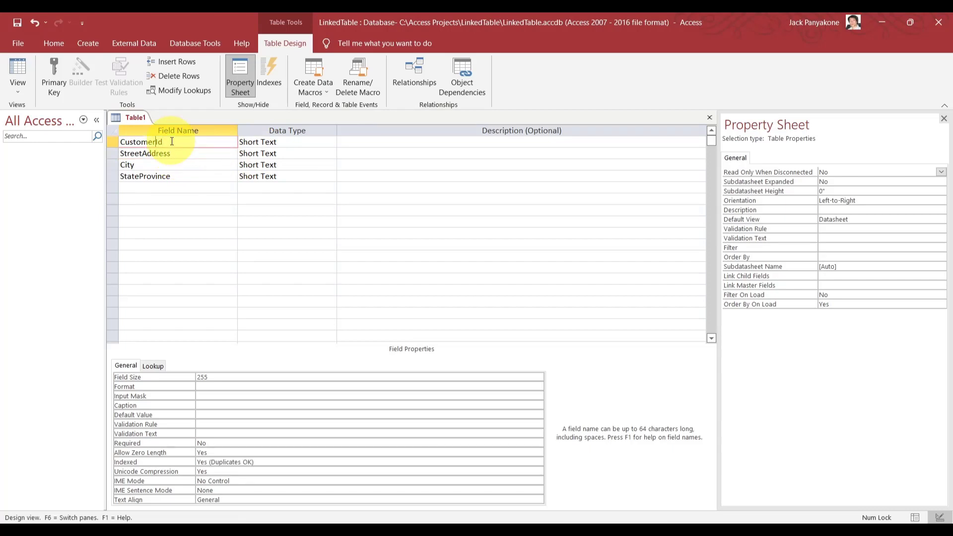
pyautogui.press('BackSpace')
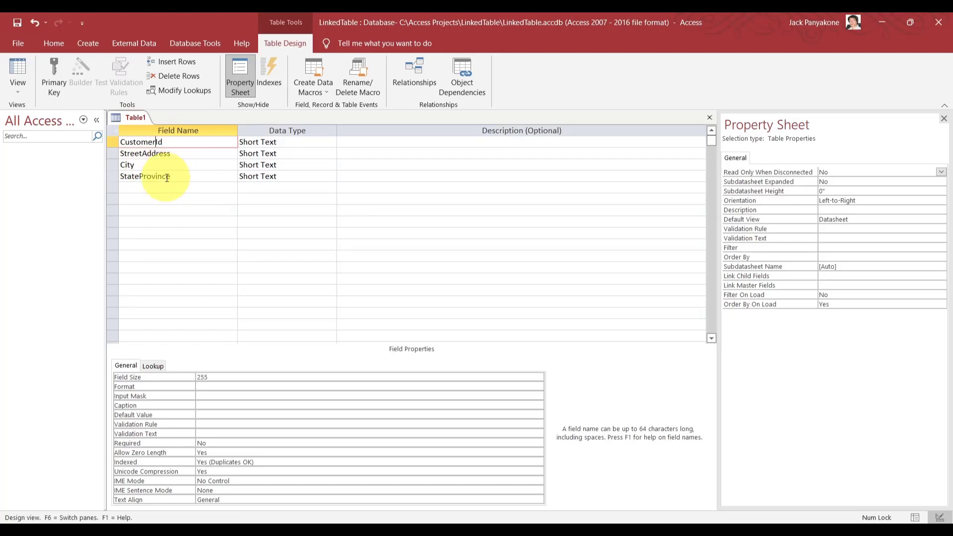
pyautogui.click(140, 184)
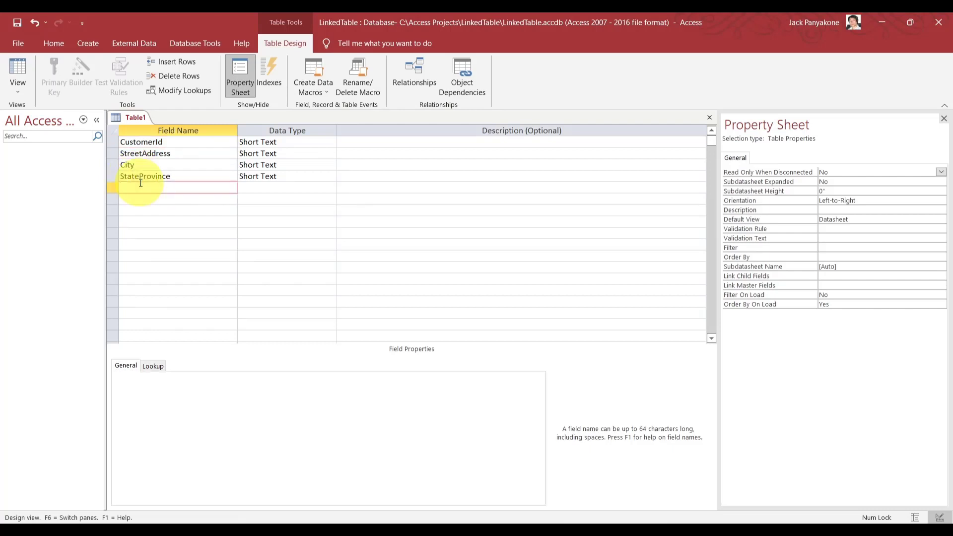
pyautogui.write('Order')
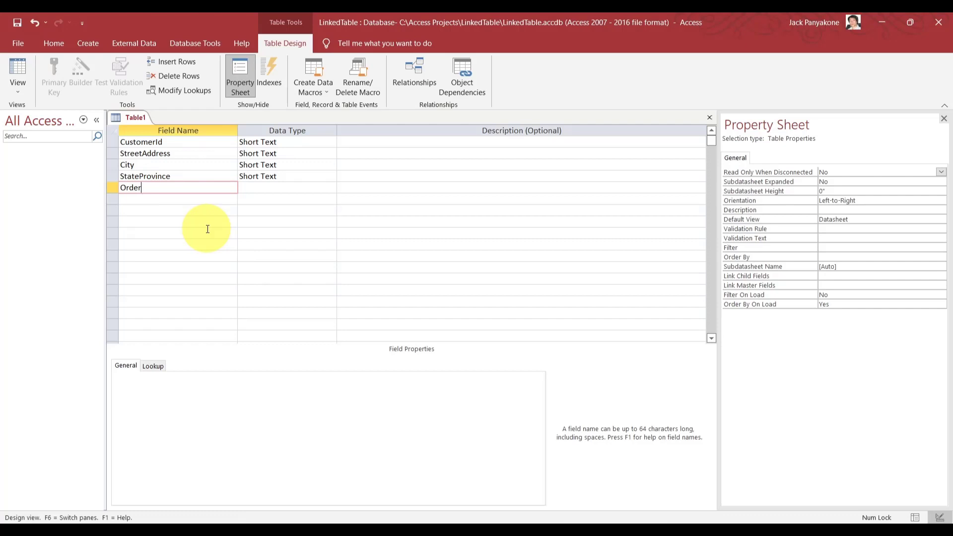
pyautogui.write('Header')
pyautogui.press('BackSpace')
pyautogui.press('BackSpace')
pyautogui.press('BackSpace')
pyautogui.press('BackSpace')
pyautogui.press('BackSpace')
pyautogui.press('BackSpace')
pyautogui.press('BackSpace')
pyautogui.press('BackSpace')
pyautogui.press('BackSpace')
pyautogui.press('BackSpace')
# Set the CustomerId field as the table's primary key
pyautogui.press('Up')
pyautogui.press('Up')
pyautogui.press('Up')
pyautogui.press('Up')
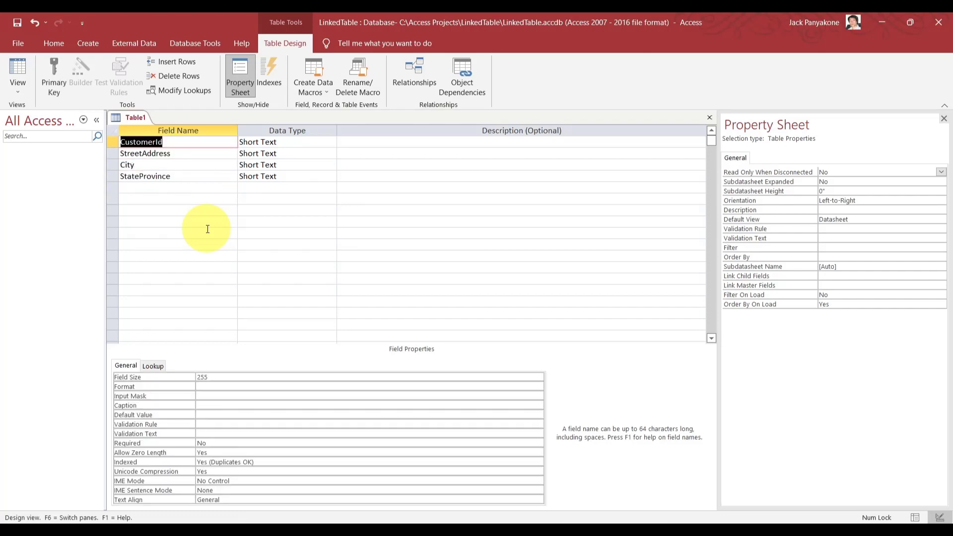
pyautogui.click(113, 143)
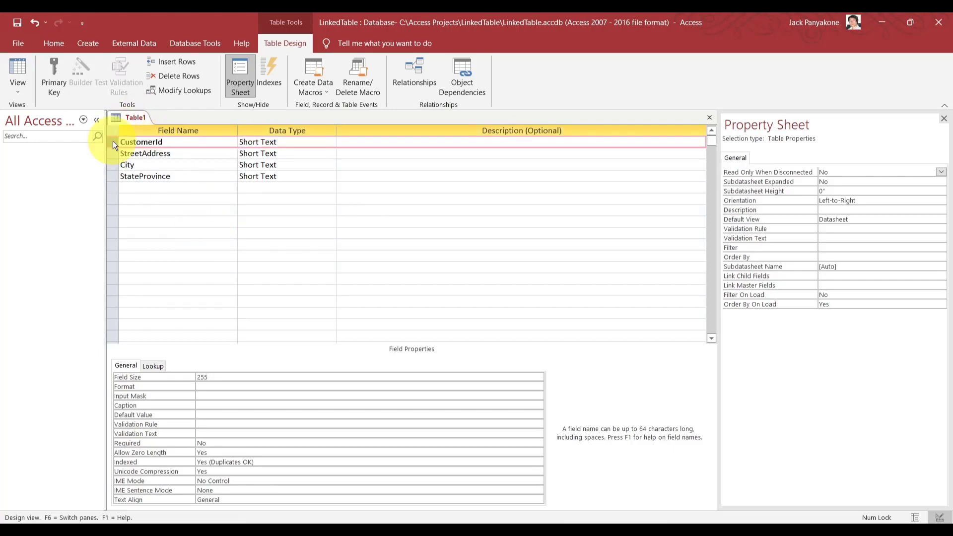
pyautogui.rightClick(113, 142)
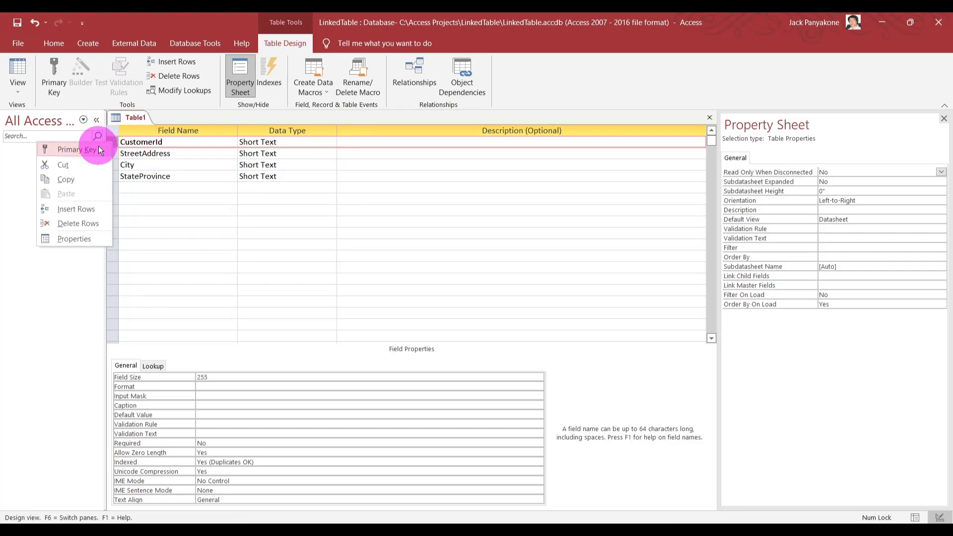
pyautogui.click(99, 146)
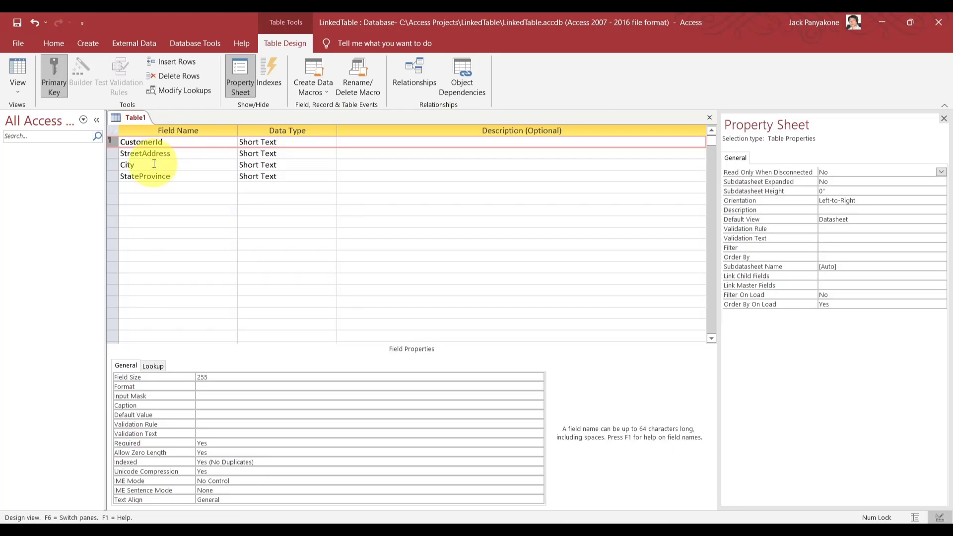
# Save the new table as Customer and select it in the object list
pyautogui.click(16, 24)
pyautogui.write('Customer')
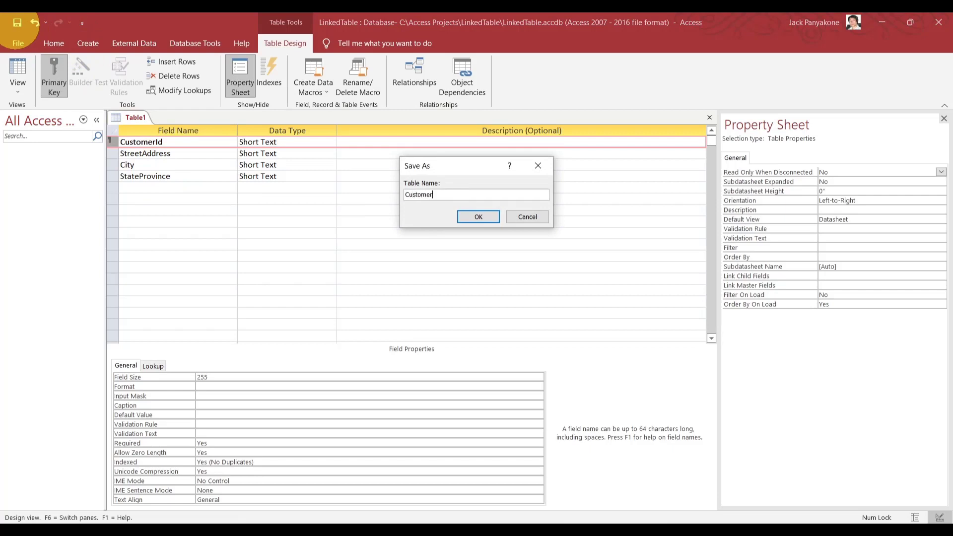
pyautogui.press('Return')
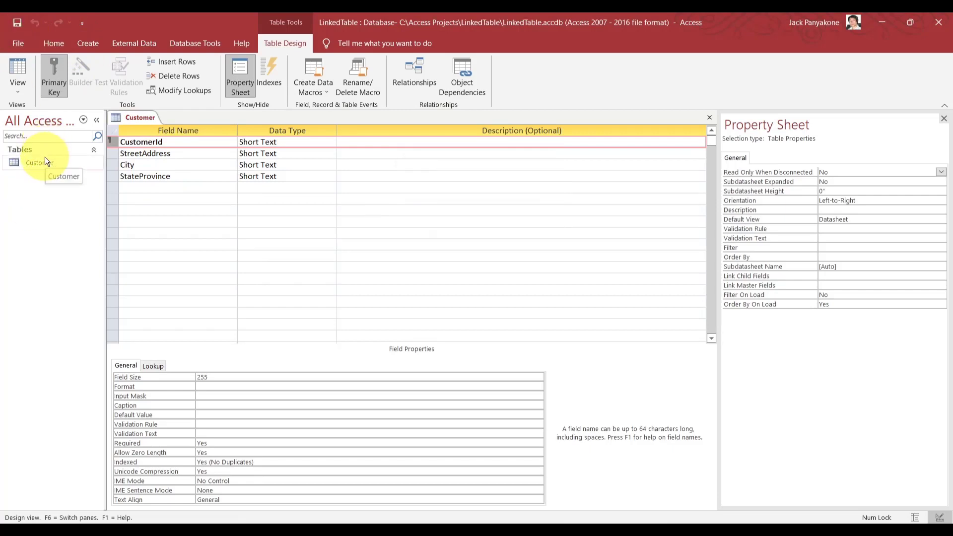
pyautogui.click(43, 162)
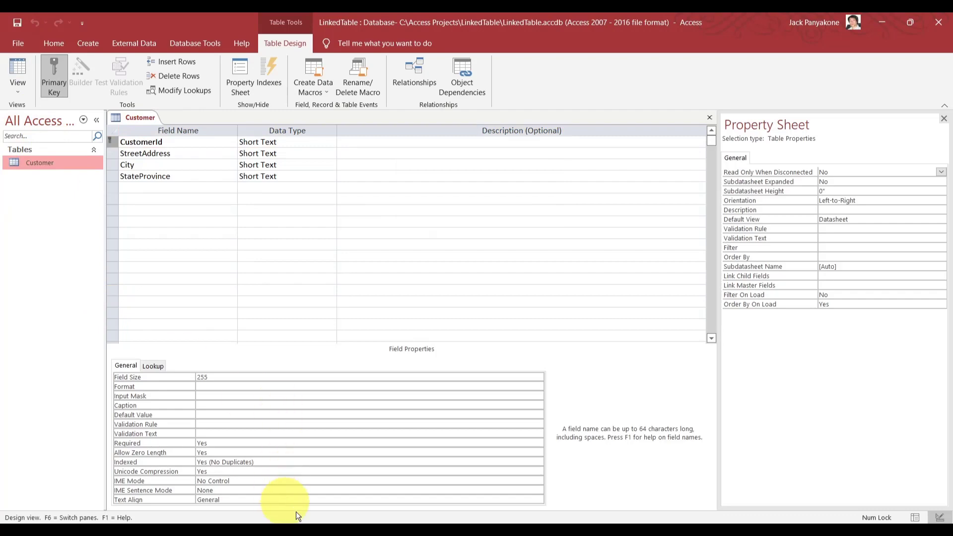
# Switch to the browser to reread the Facebook post about the linked table supplying additional data, and return to Access
pyautogui.click(328, 532)
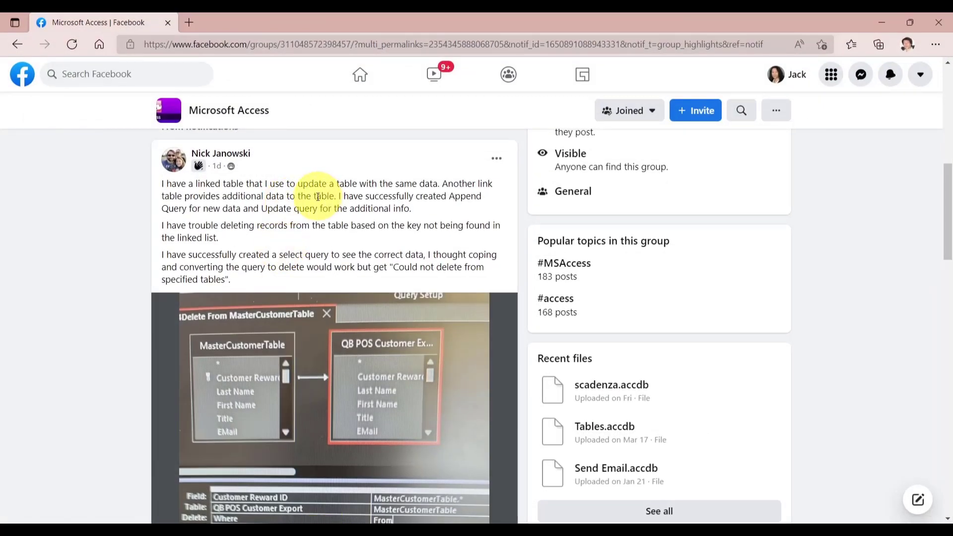
pyautogui.moveTo(221, 197); pyautogui.dragTo(336, 202)
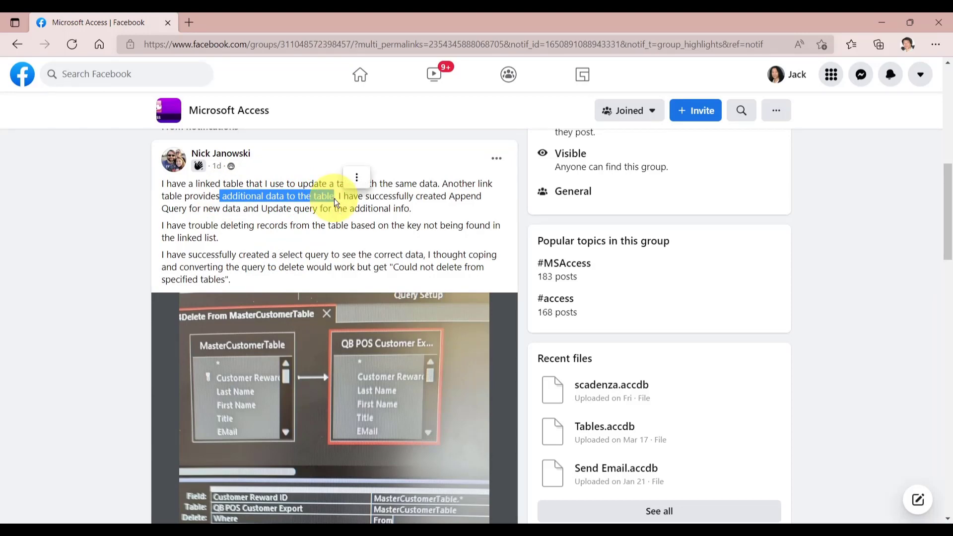
pyautogui.click(390, 209)
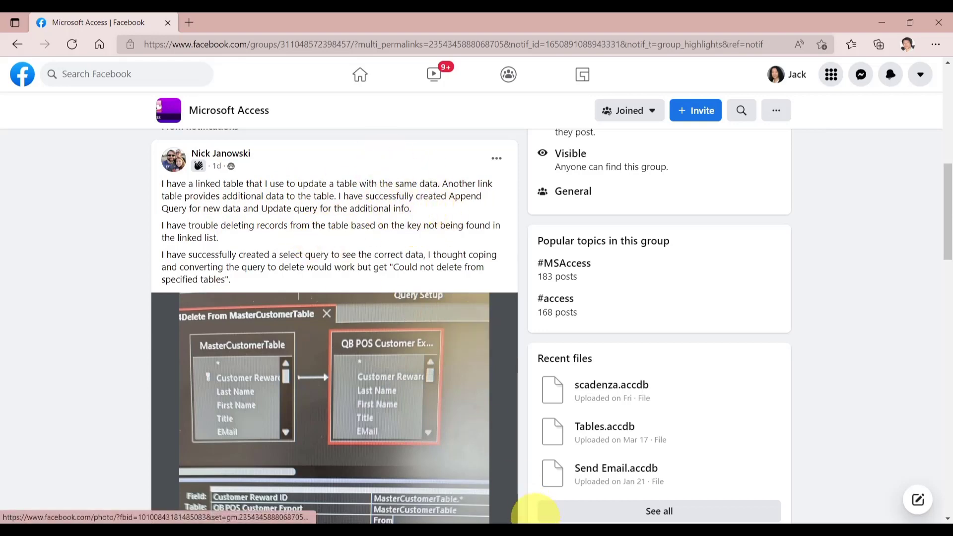
pyautogui.click(534, 521)
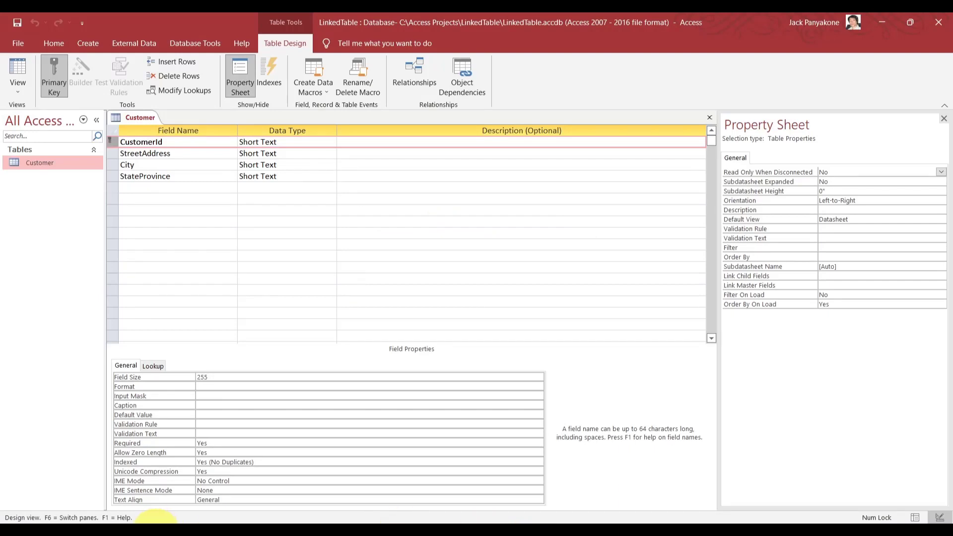
# Launch Microsoft SQL Server Management Studio and connect to the SQLEXPRESS database engine with Windows Authentication
pyautogui.click(156, 521)
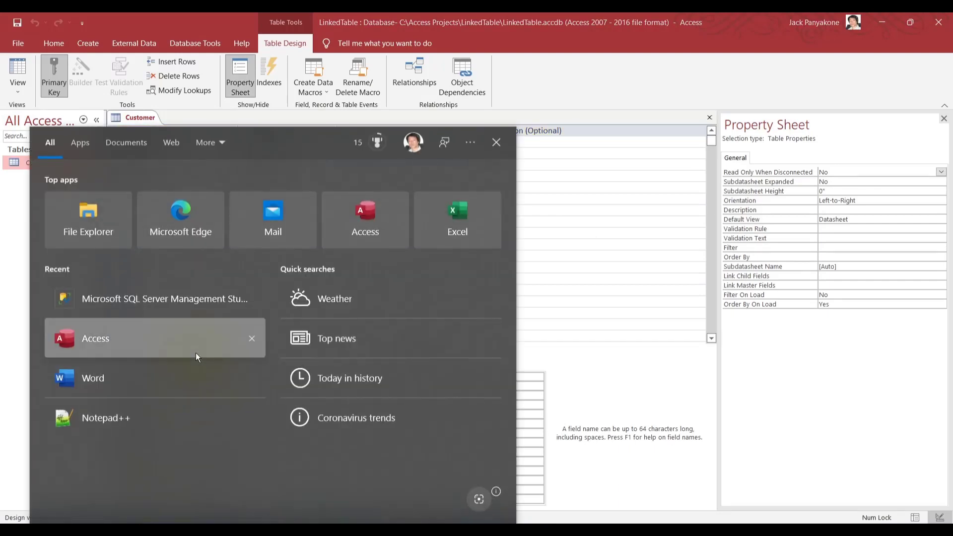
pyautogui.click(204, 297)
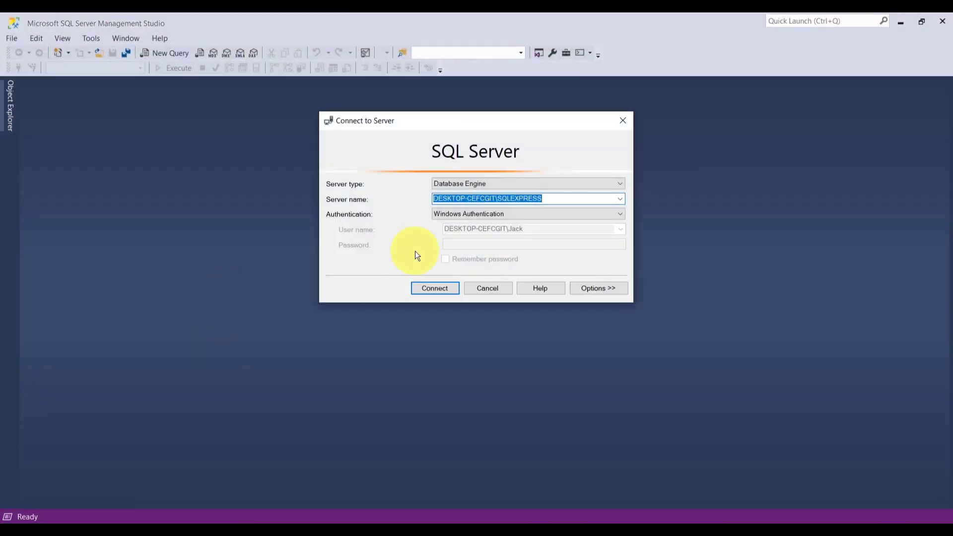
pyautogui.click(440, 284)
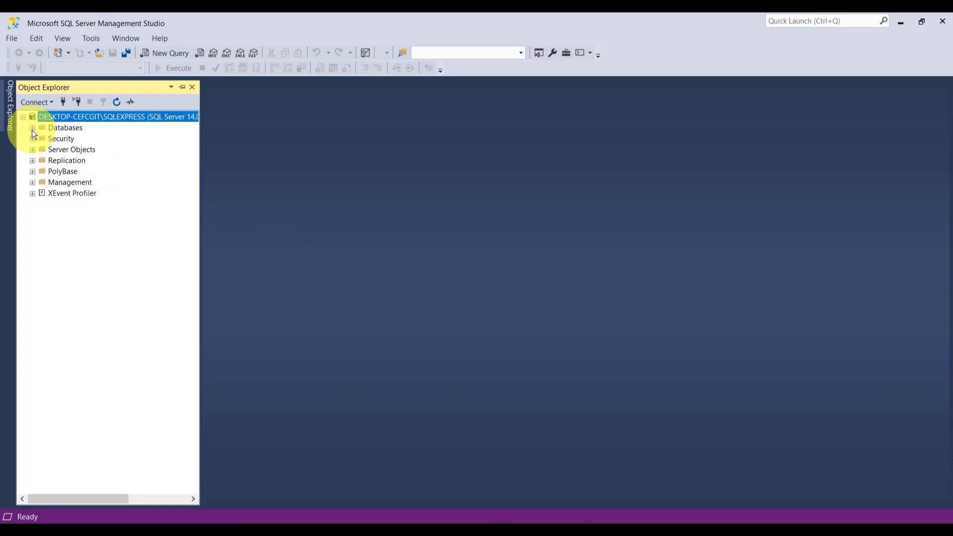
# Expand the AdventureWorks2017 database and its Tables folder, and select that folder
pyautogui.click(32, 128)
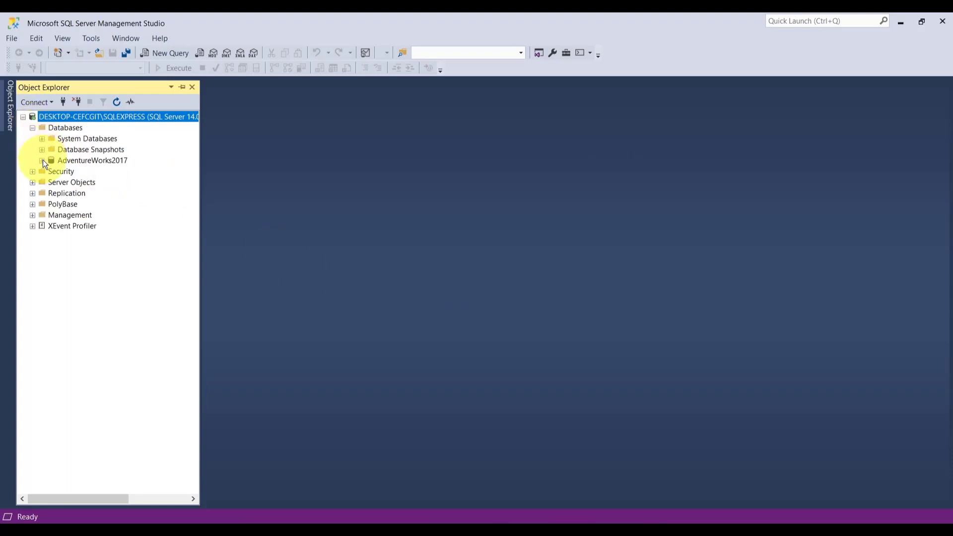
pyautogui.click(43, 161)
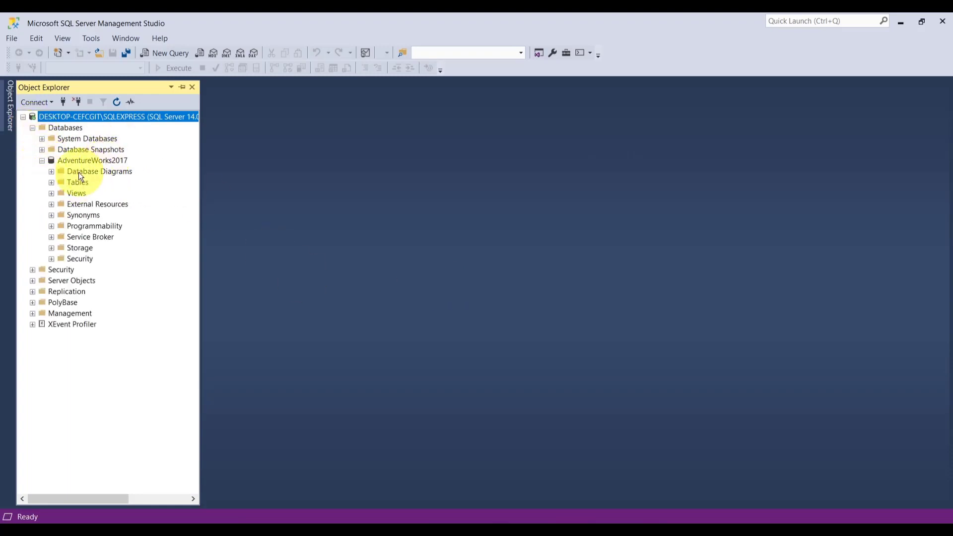
pyautogui.click(52, 182)
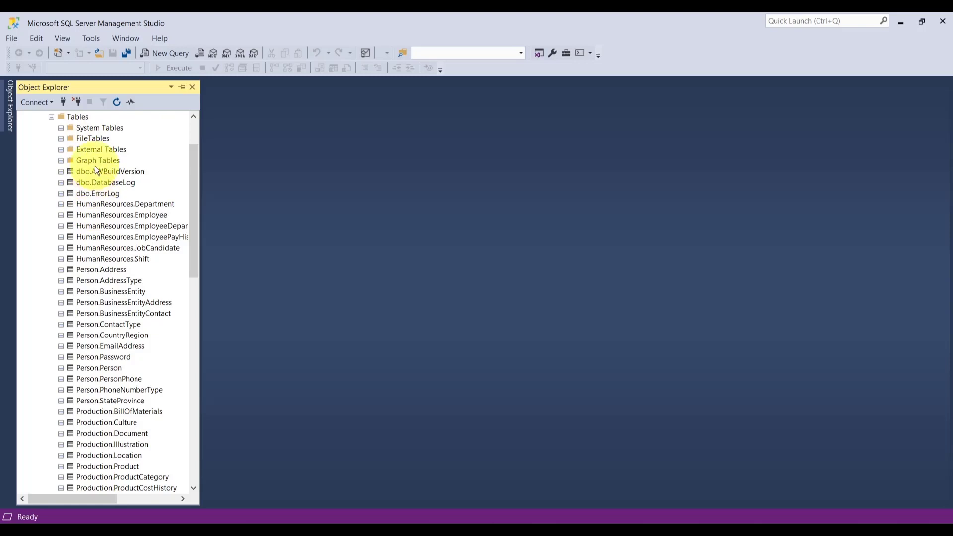
pyautogui.click(80, 117)
# Create a new query on AdventureWorks2017 and run "select * from Person.Person"
pyautogui.click(168, 53)
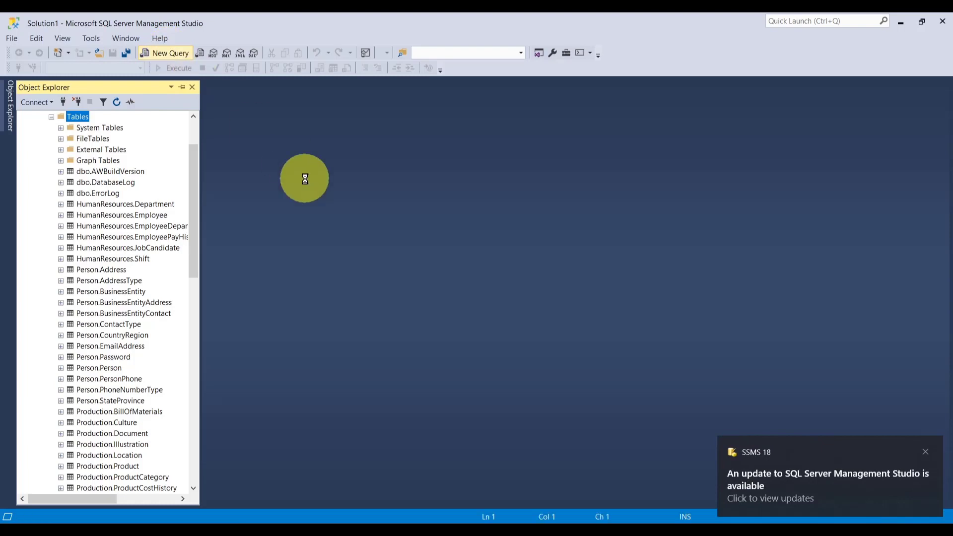
pyautogui.write('se')
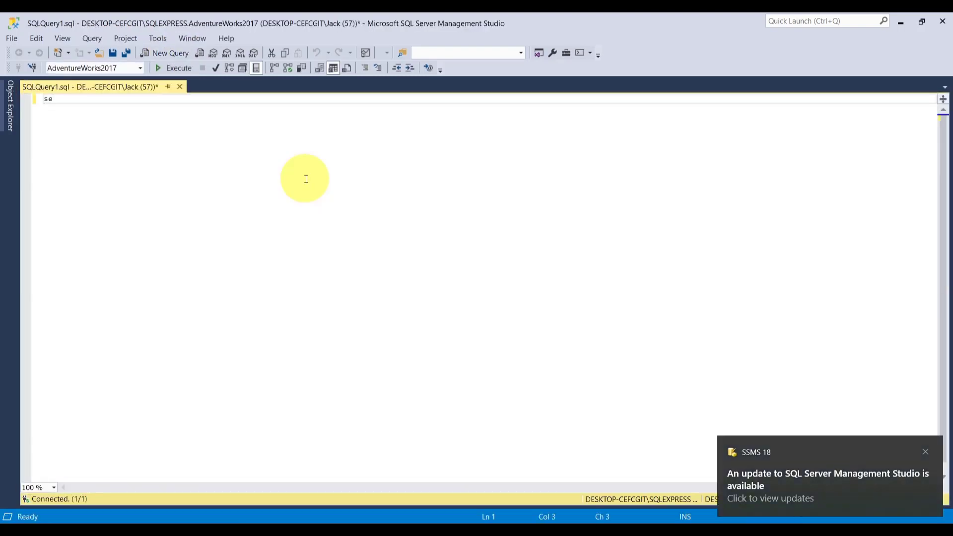
pyautogui.write('lect * ')
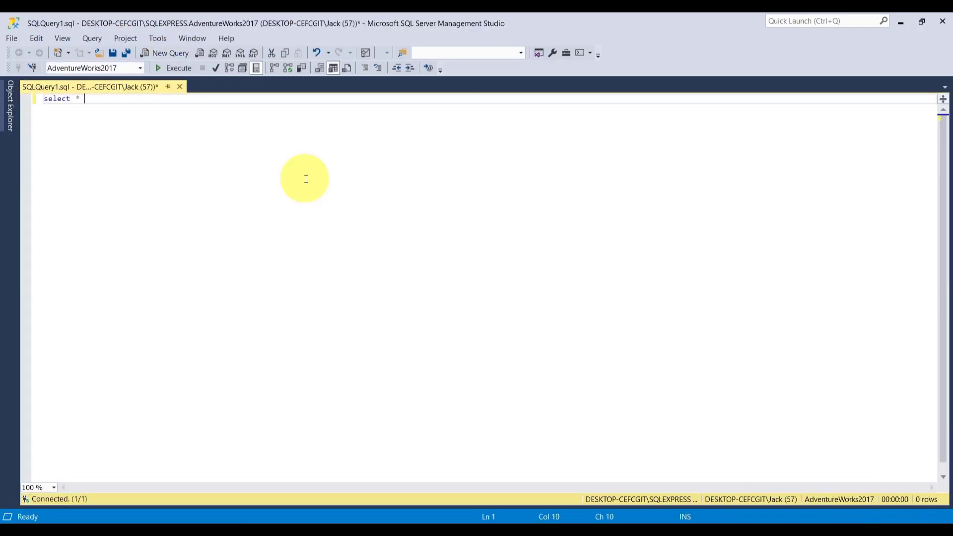
pyautogui.write('from Person')
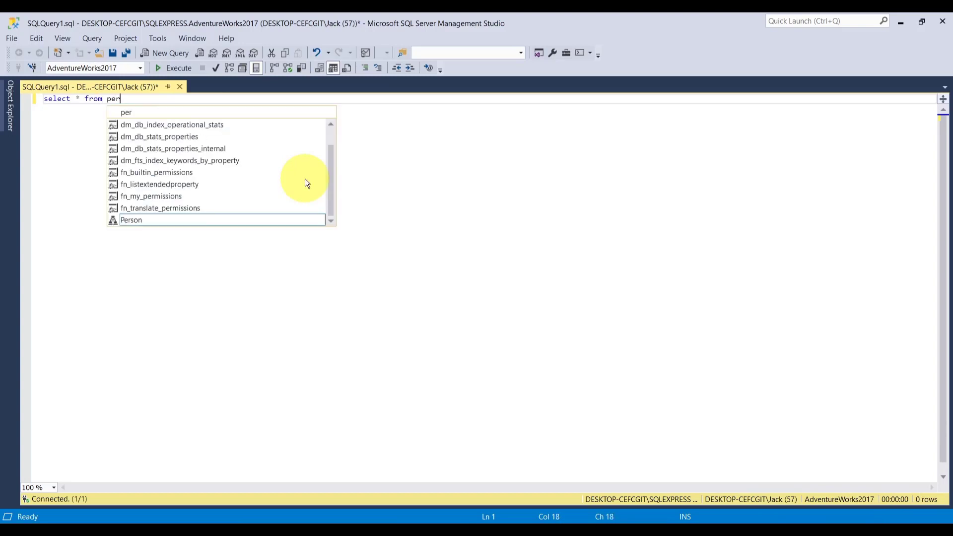
pyautogui.write('.Person')
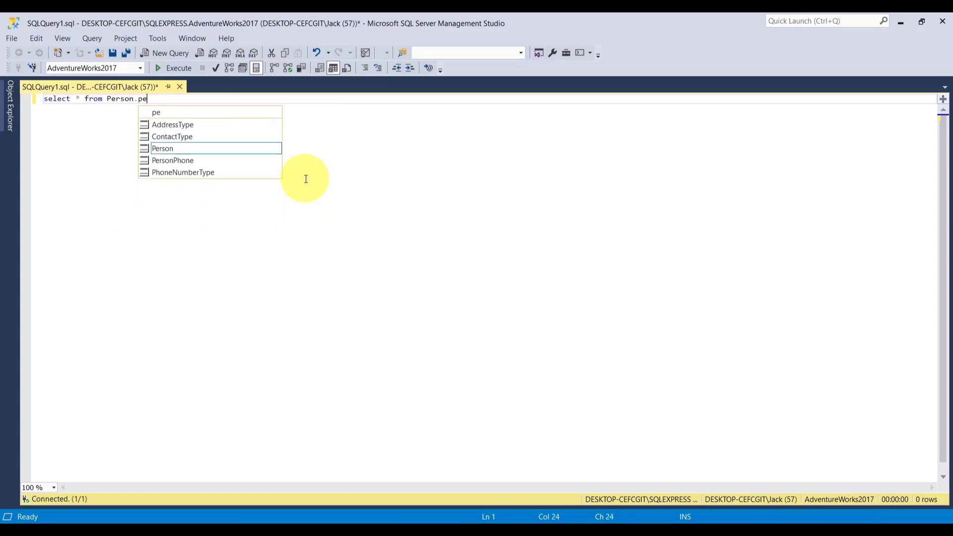
pyautogui.click(181, 69)
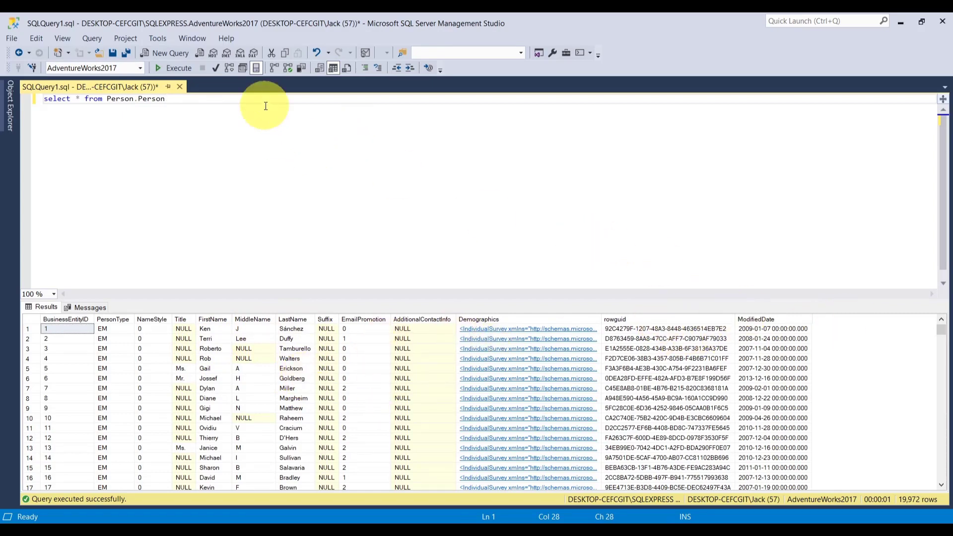
# Alias Person.Person as a in the query and add an inner join to the Person.EmailAddress table
pyautogui.write('a inner join')
pyautogui.press('Return')
pyautogui.write('pero')
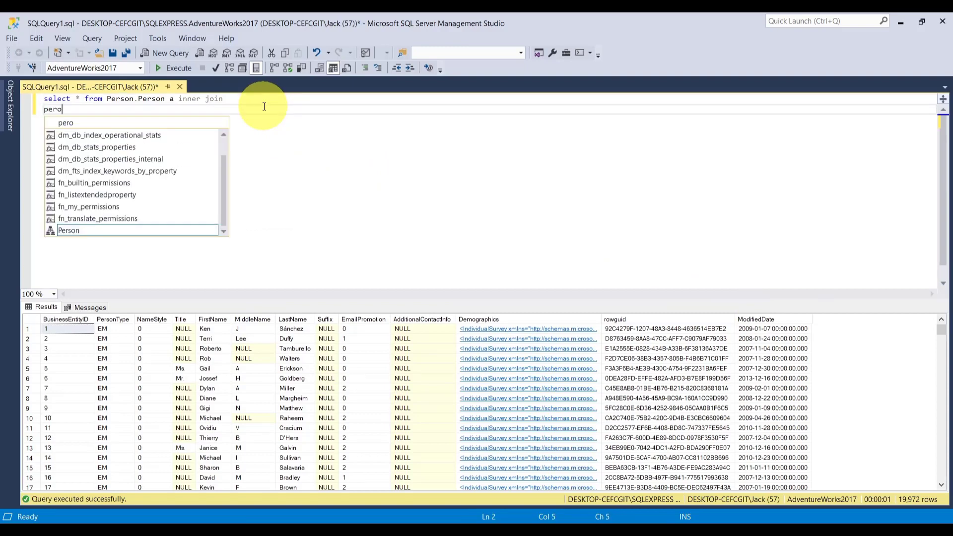
pyautogui.press('Tab')
pyautogui.write('.')
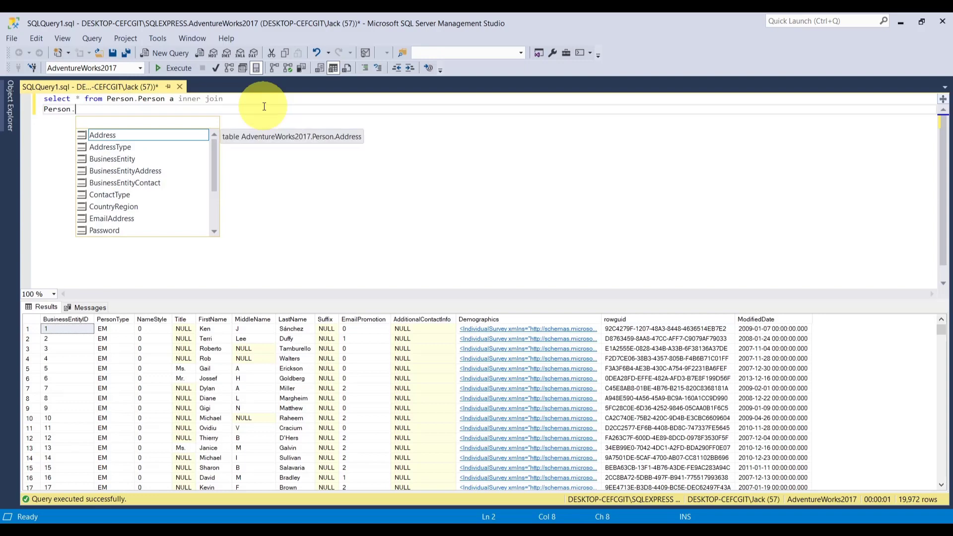
pyautogui.write('e')
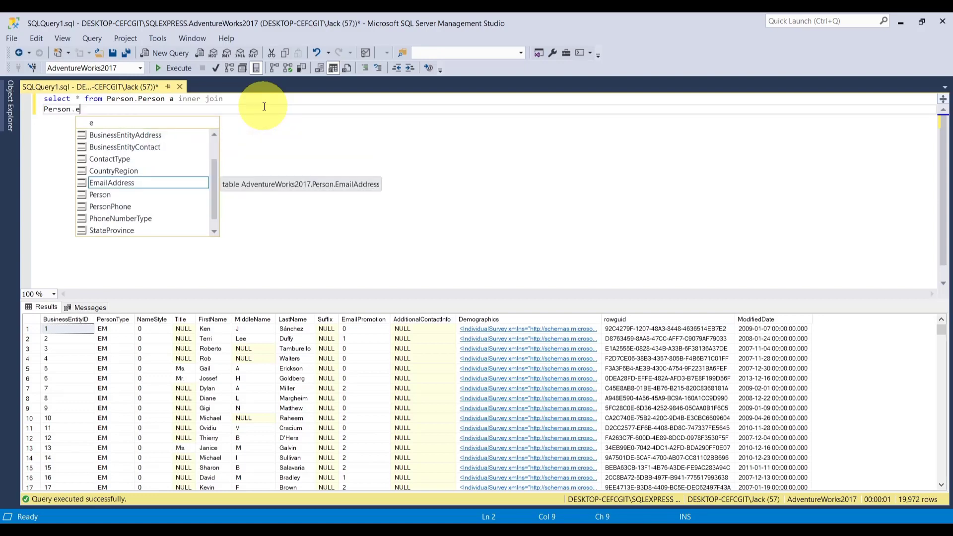
pyautogui.press('Tab')
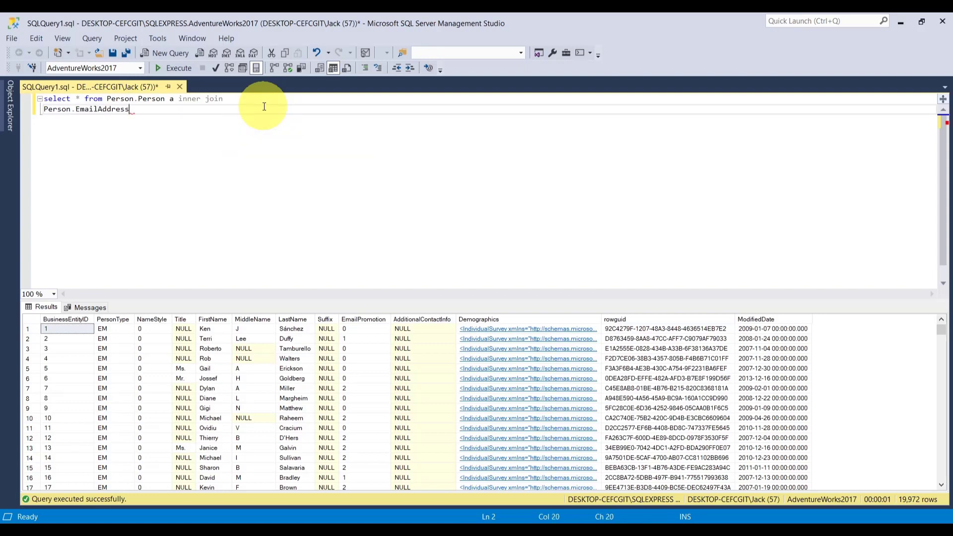
# Alias Person.EmailAddress as b and join on b.BusinessEntityID=a.BusinessEntityID
pyautogui.write('b on b.')
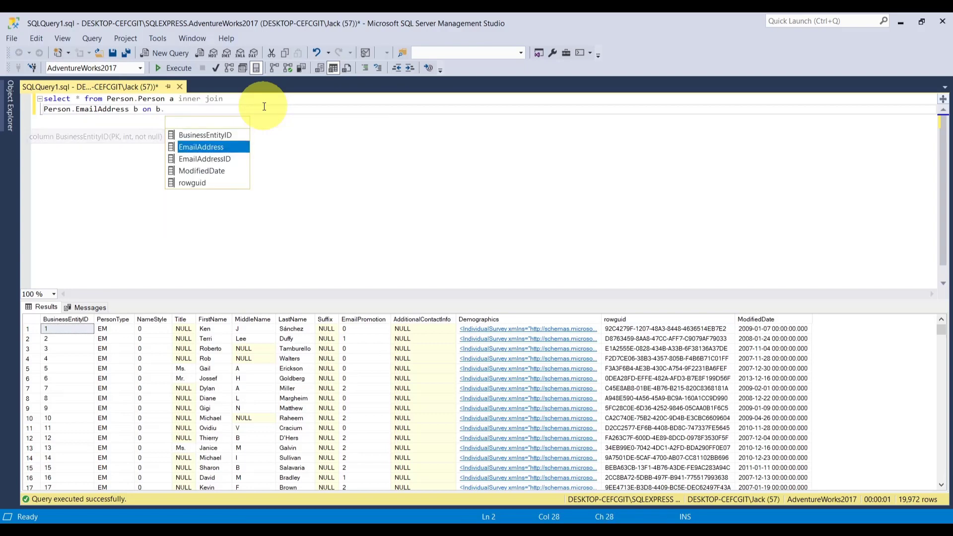
pyautogui.press('Up')
pyautogui.press('Tab')
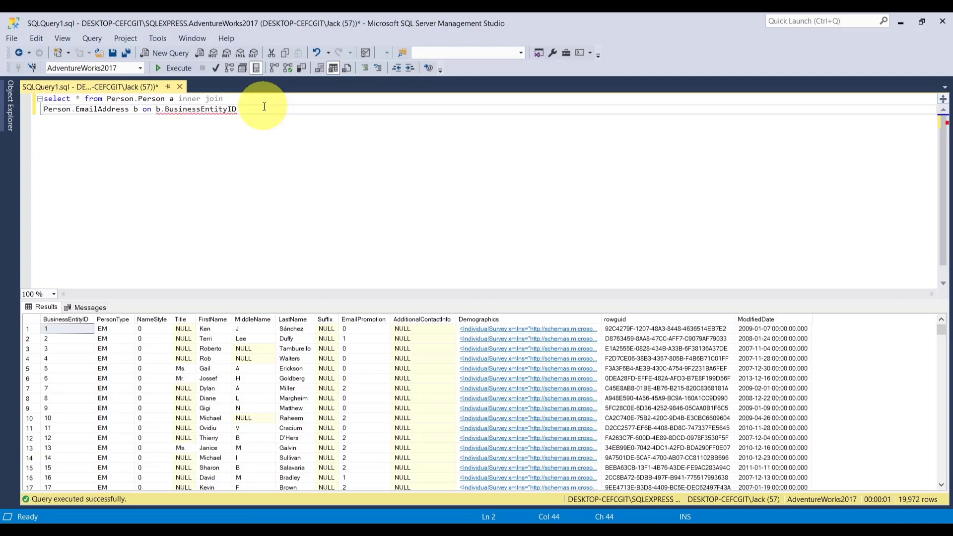
pyautogui.write('=a.e')
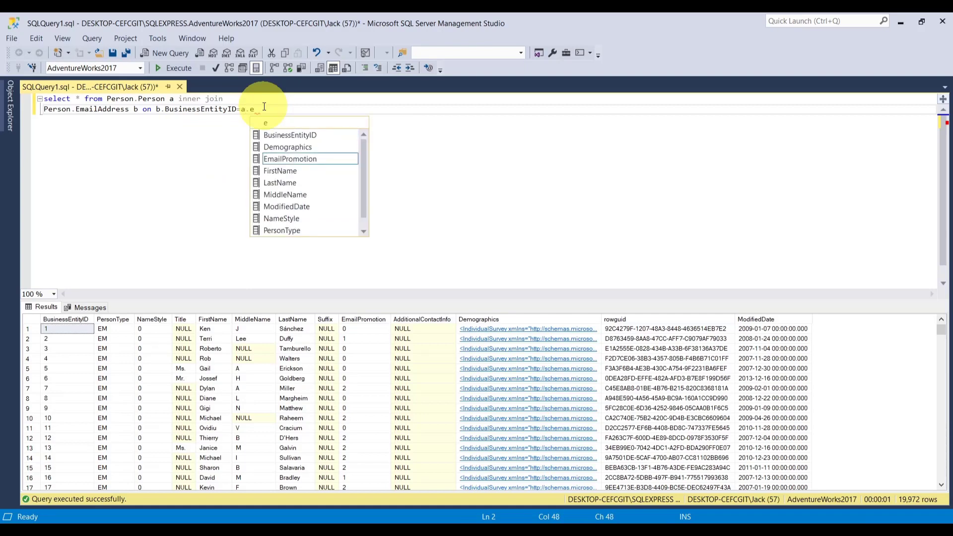
pyautogui.press('BackSpace')
pyautogui.write('b')
pyautogui.press('Tab')
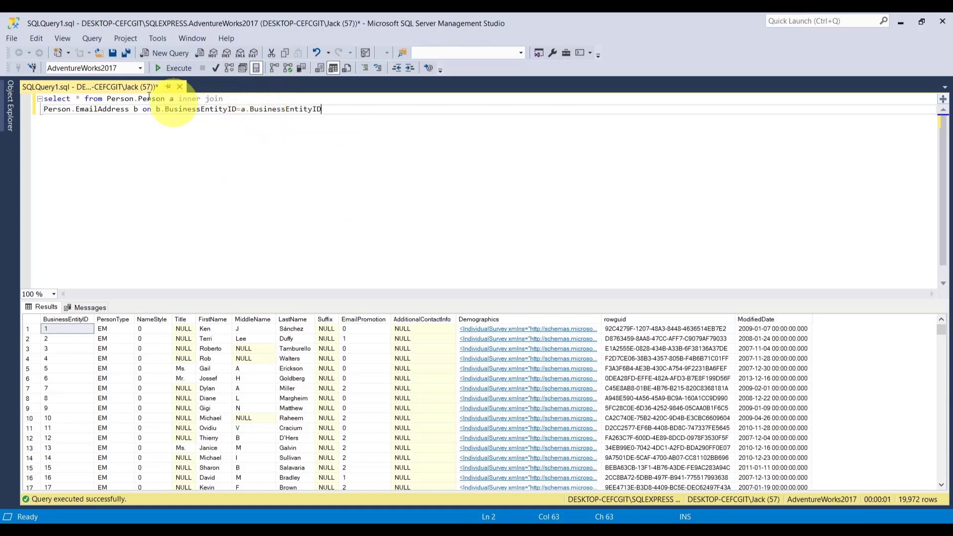
# Replace the asterisk in the select list with a.rowguid, a.FirstName and a.LastName
pyautogui.click(76, 98)
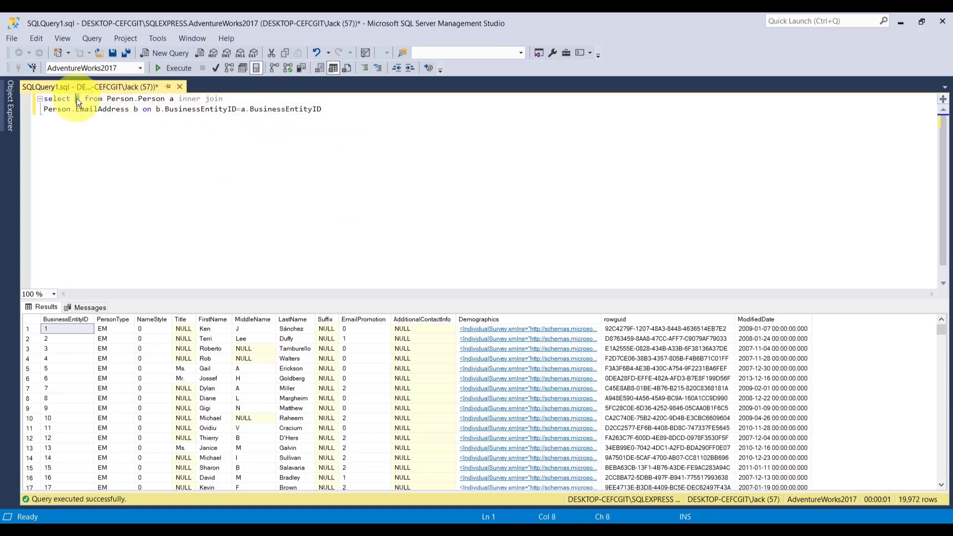
pyautogui.write('a.')
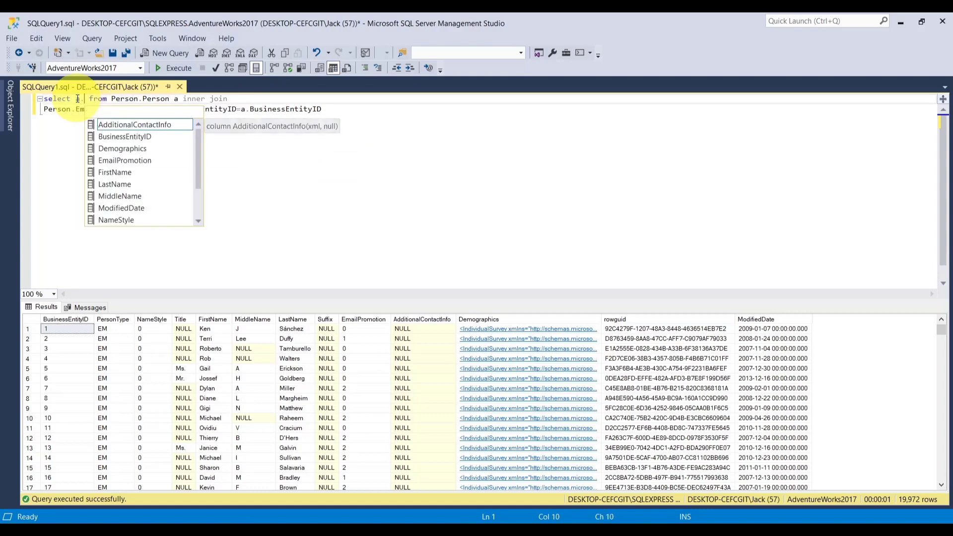
pyautogui.write('ro')
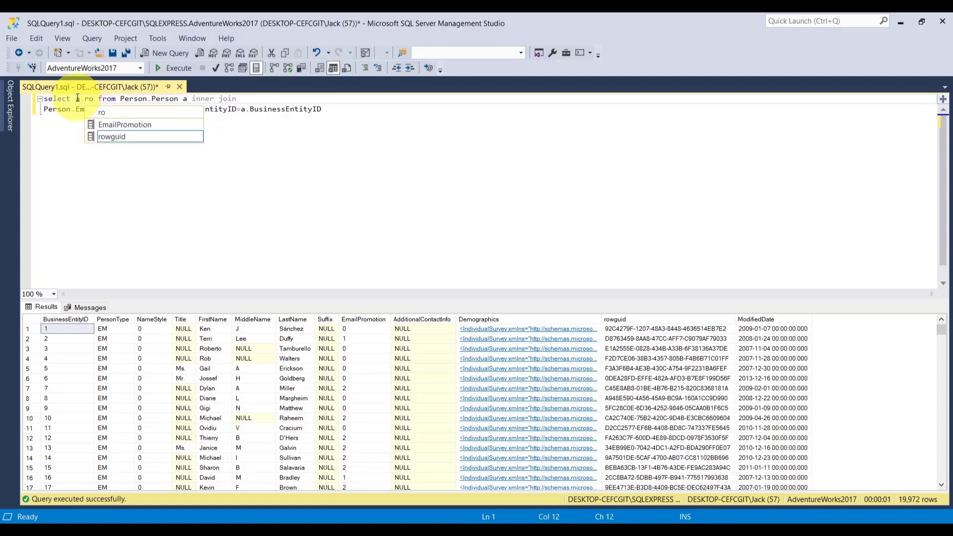
pyautogui.press('Tab')
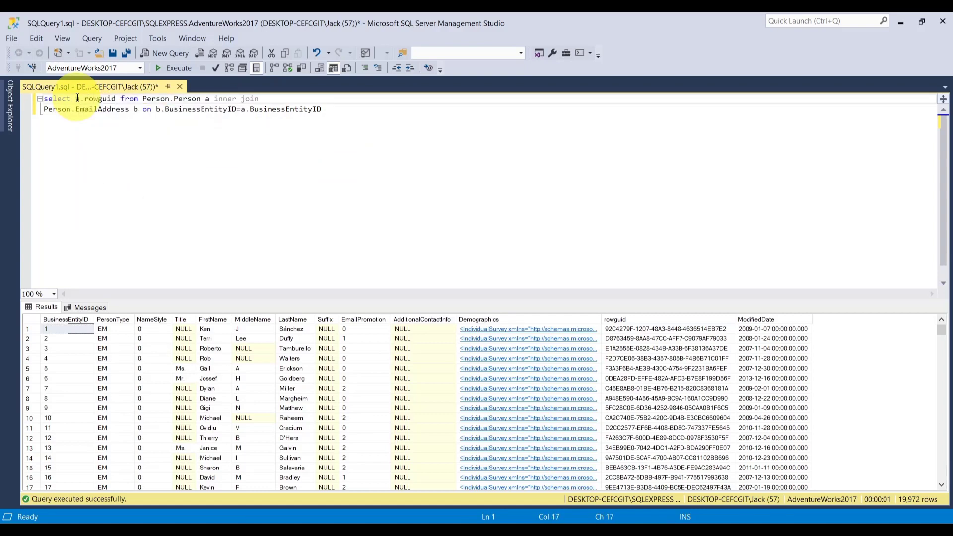
pyautogui.write(', a.fir')
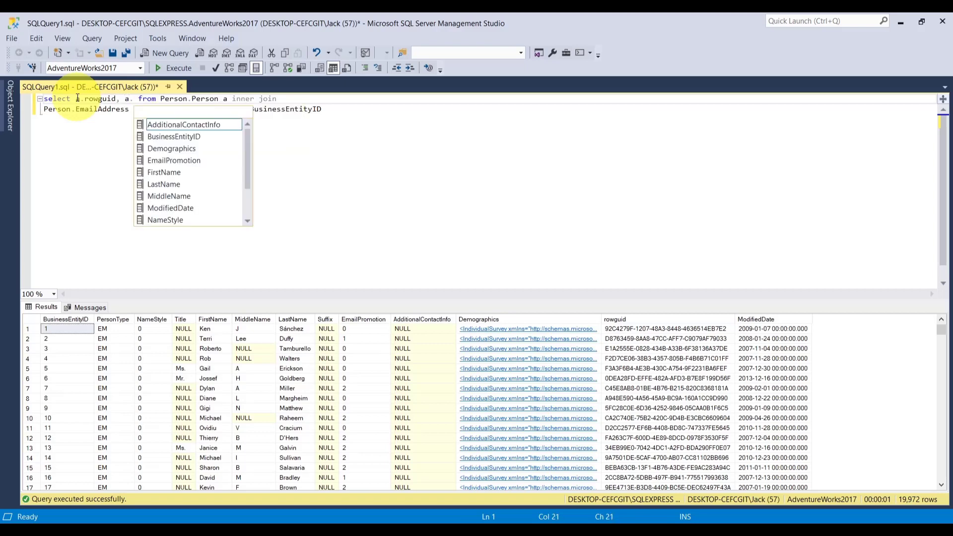
pyautogui.press('Tab')
pyautogui.write(', a.la')
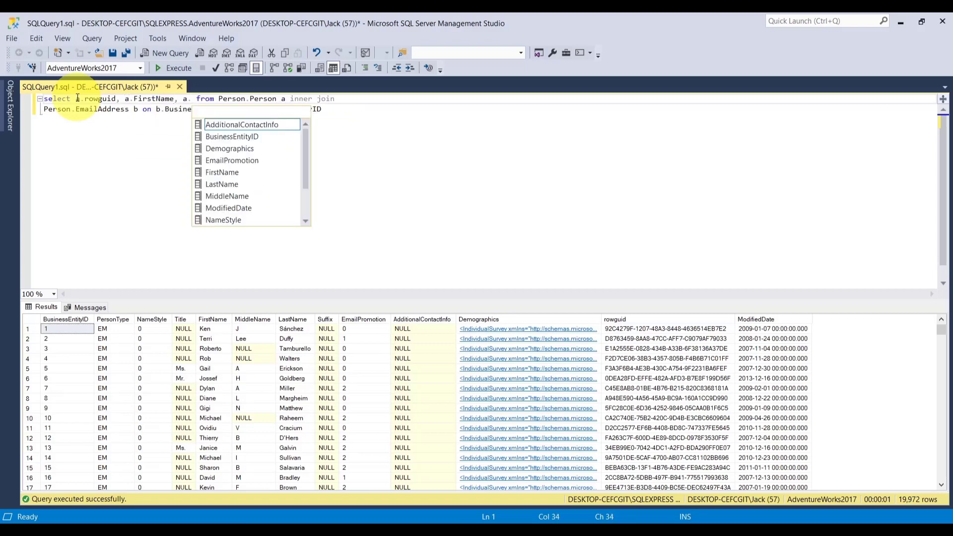
pyautogui.press('Tab')
pyautogui.write(', ')
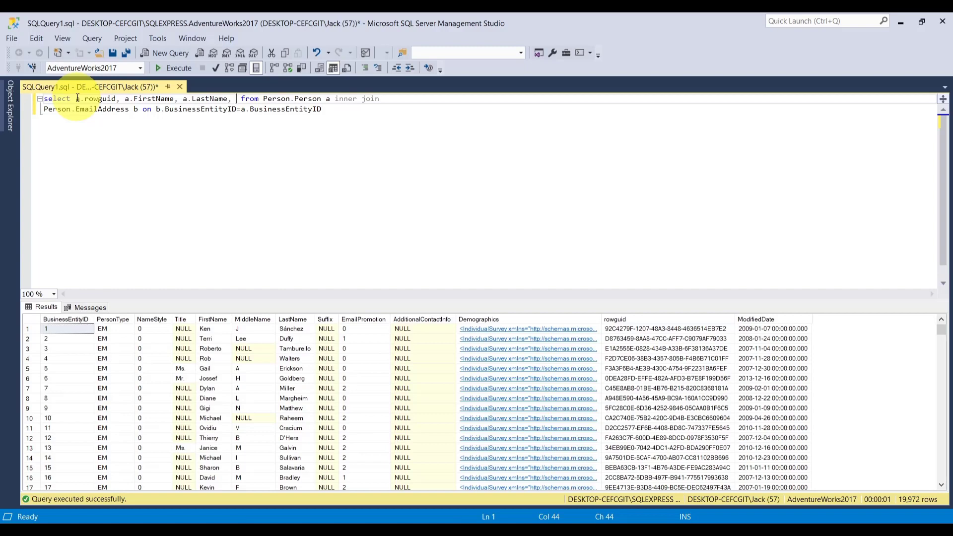
# Add b.EmailAddress to the select list and execute the joined query
pyautogui.write('b.e')
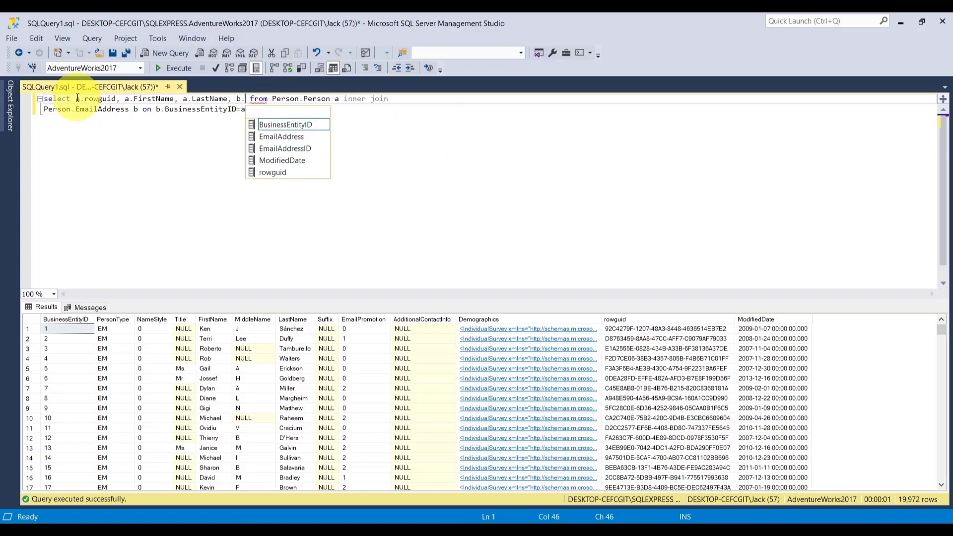
pyautogui.press('Tab')
pyautogui.click(160, 149)
pyautogui.click(181, 68)
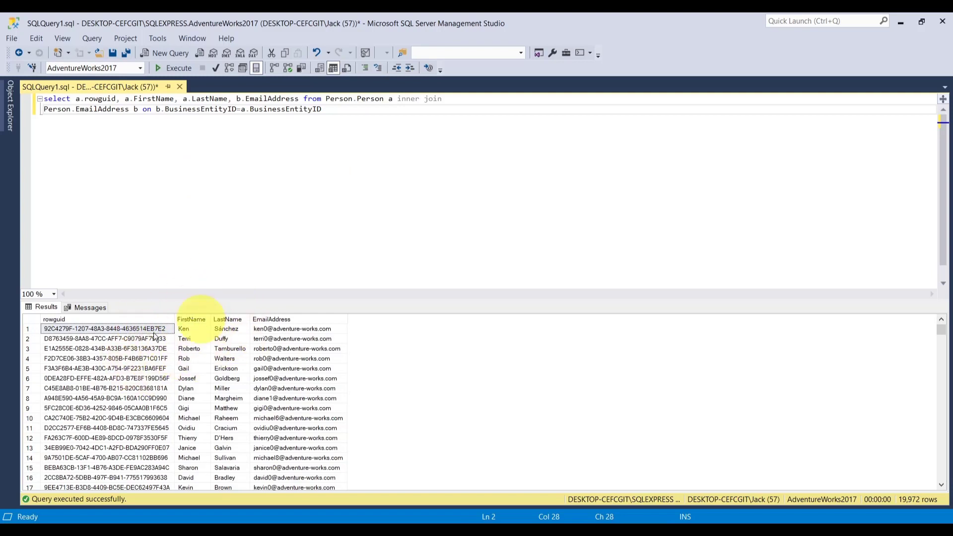
# Start designing a new regular table in the AdventureWorks2017 Tables folder
pyautogui.click(5, 114)
pyautogui.rightClick(75, 118)
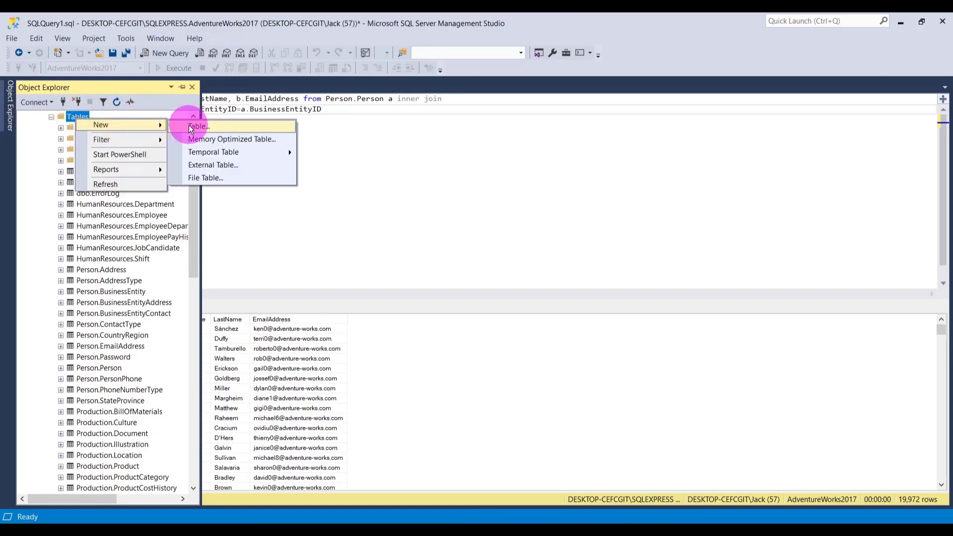
pyautogui.click(191, 126)
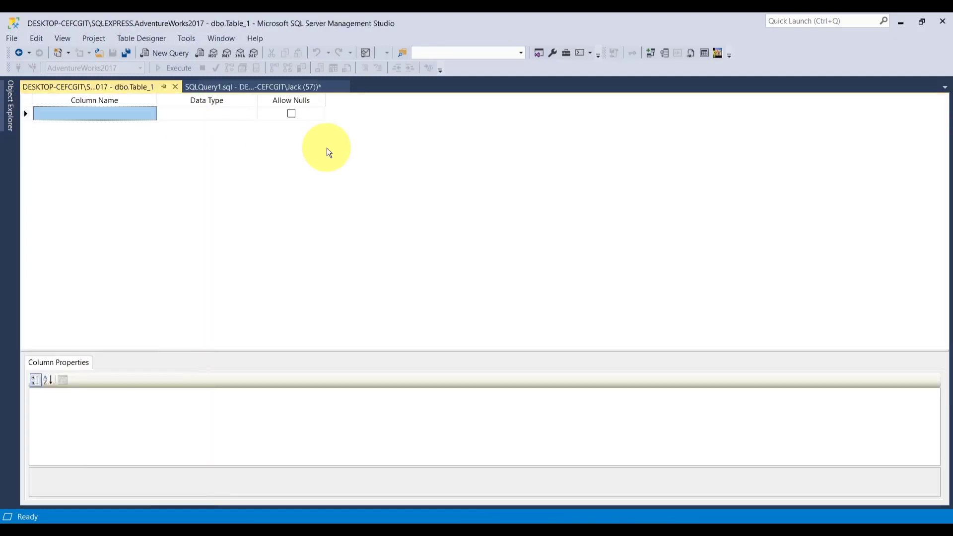
# Add a CustomerId column with data type nvarchar(50) to the new table
pyautogui.click(128, 115)
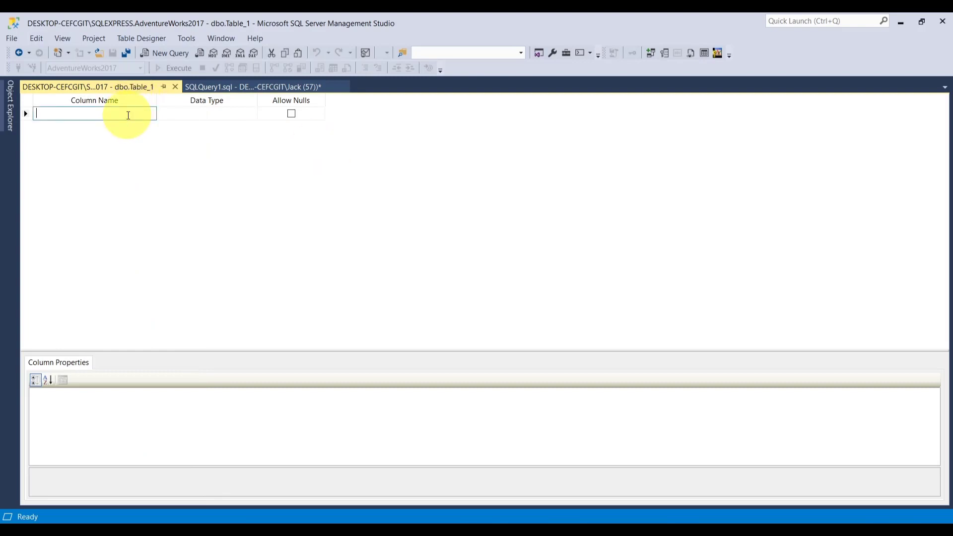
pyautogui.write('CustomerId')
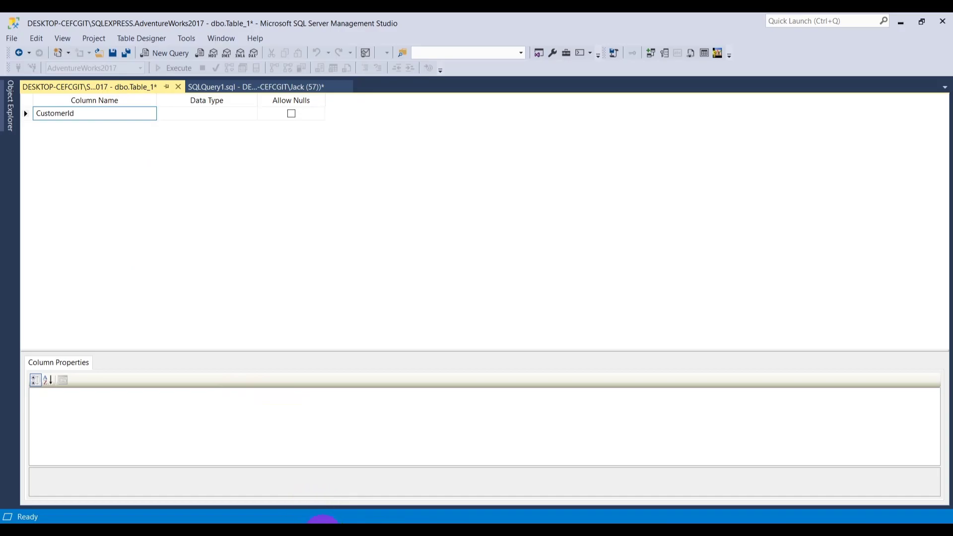
pyautogui.click(322, 521)
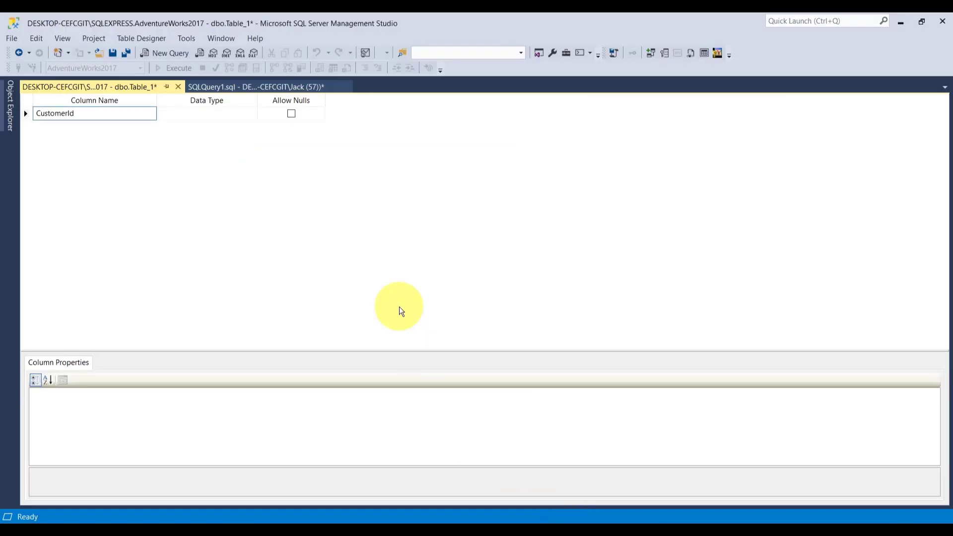
pyautogui.press('Tab')
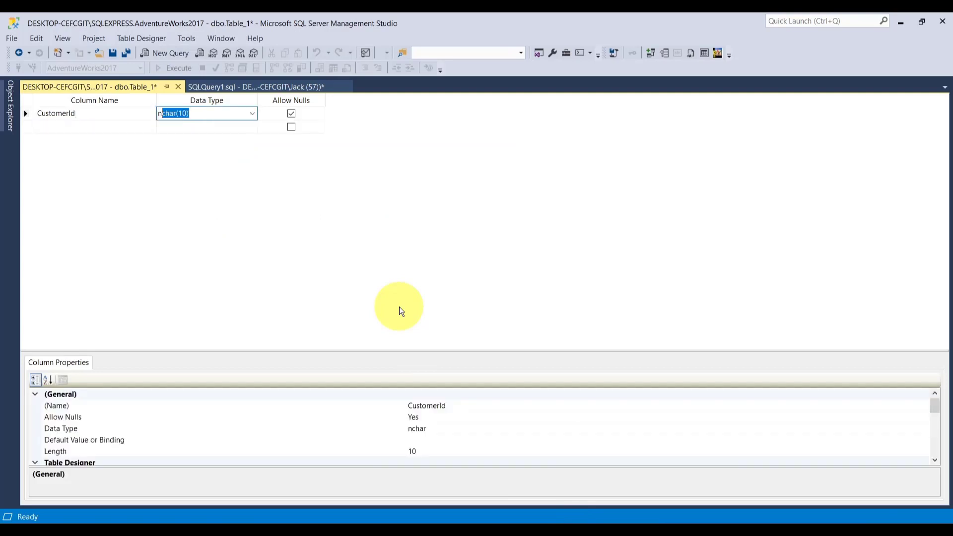
pyautogui.write('nv')
pyautogui.press('Tab')
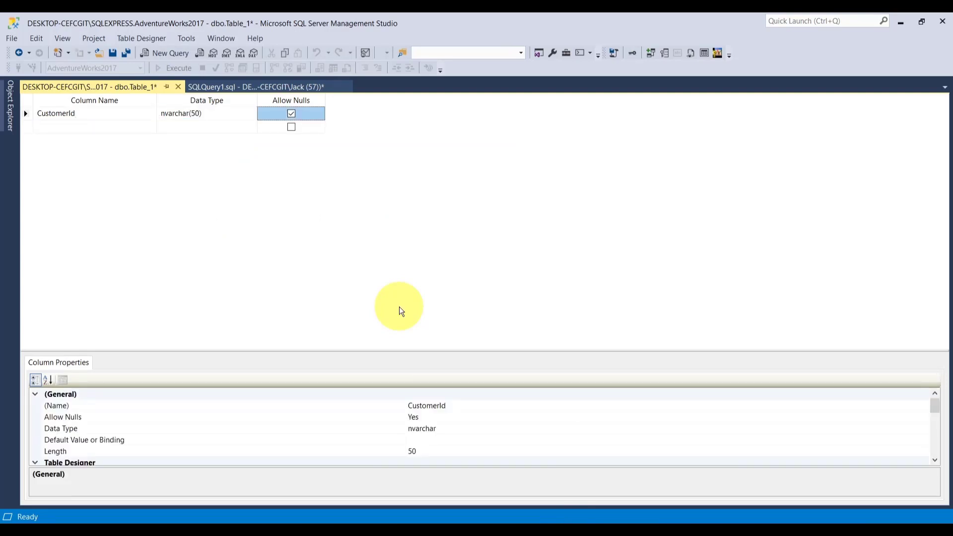
# Set the default value or binding of the CustomerId column to newid()
pyautogui.press('Down')
pyautogui.press('Left')
pyautogui.press('Left')
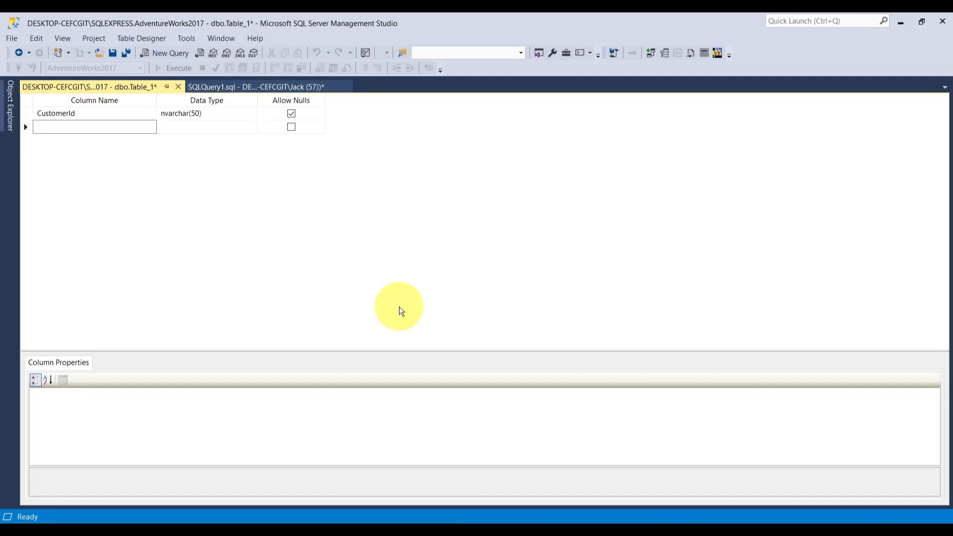
pyautogui.press('Up')
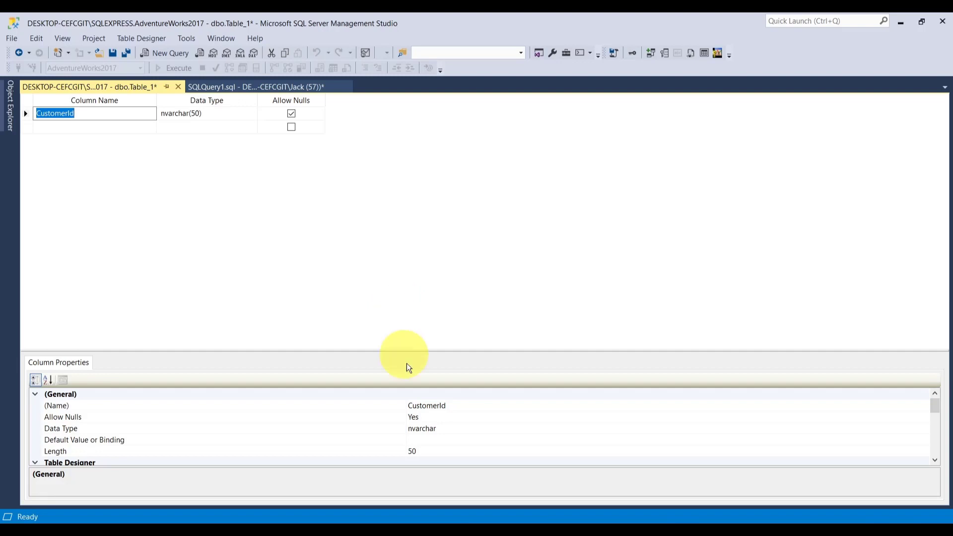
pyautogui.click(427, 440)
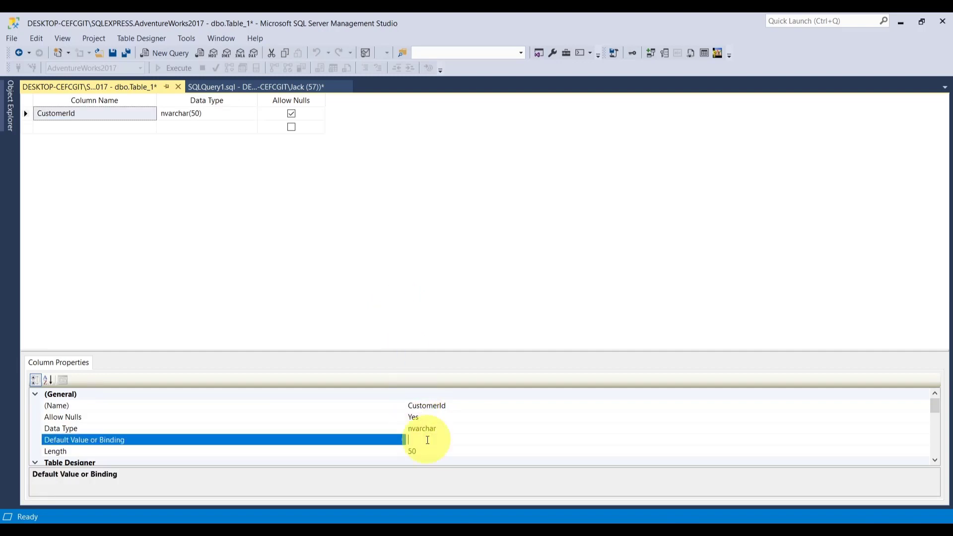
pyautogui.write('newid(')
pyautogui.click(428, 268)
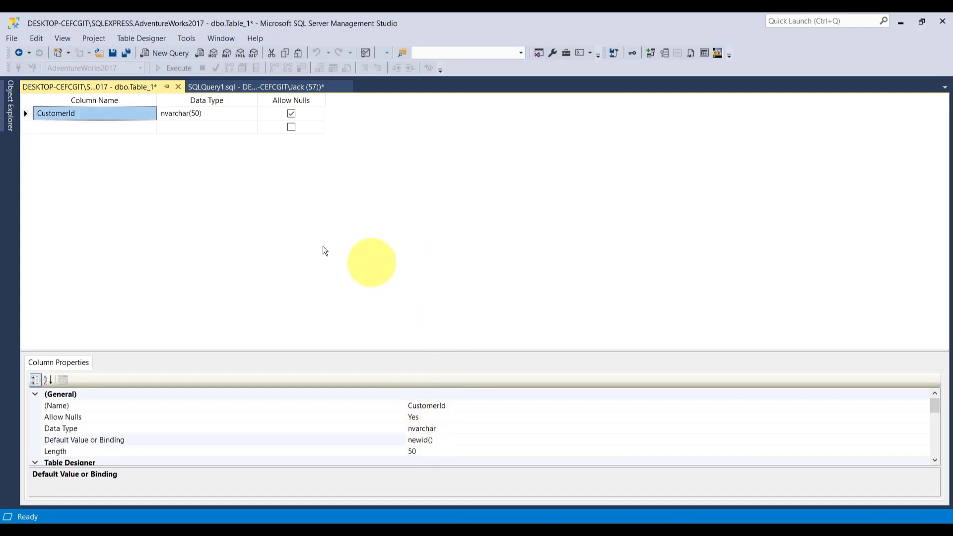
# Add a Firstname column with data type nvarchar(50) below CustomerId
pyautogui.click(121, 127)
pyautogui.write('Firstname')
pyautogui.press('Tab')
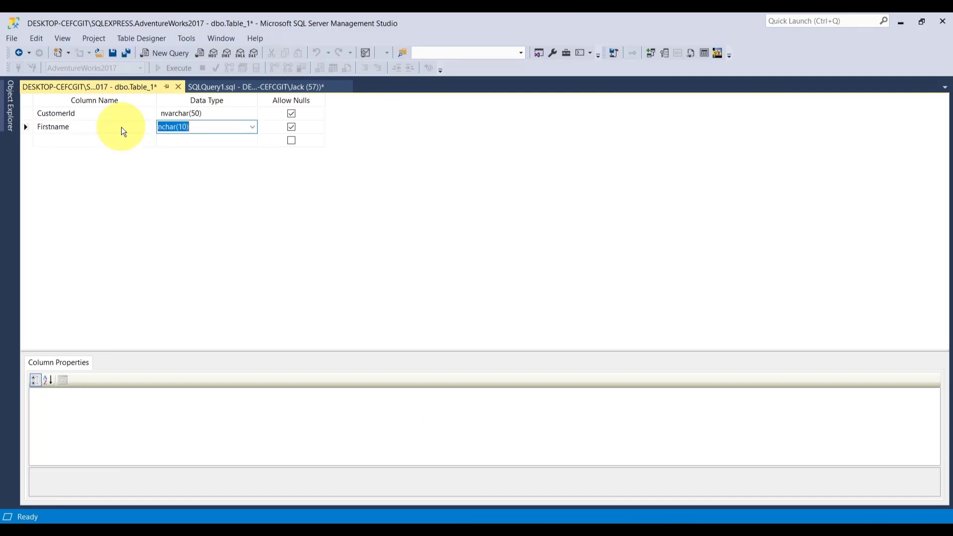
pyautogui.press('Tab')
# Add a Lastname column with data type nvarchar(50) below Firstname
pyautogui.press('Down')
pyautogui.hotkey('shift', 'Tab')
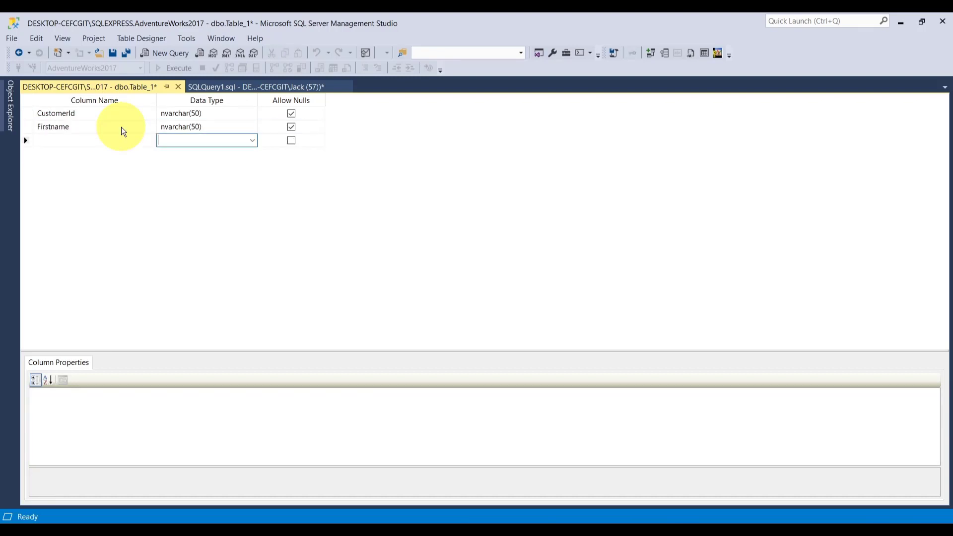
pyautogui.hotkey('shift', 'Tab')
pyautogui.write('Lastname')
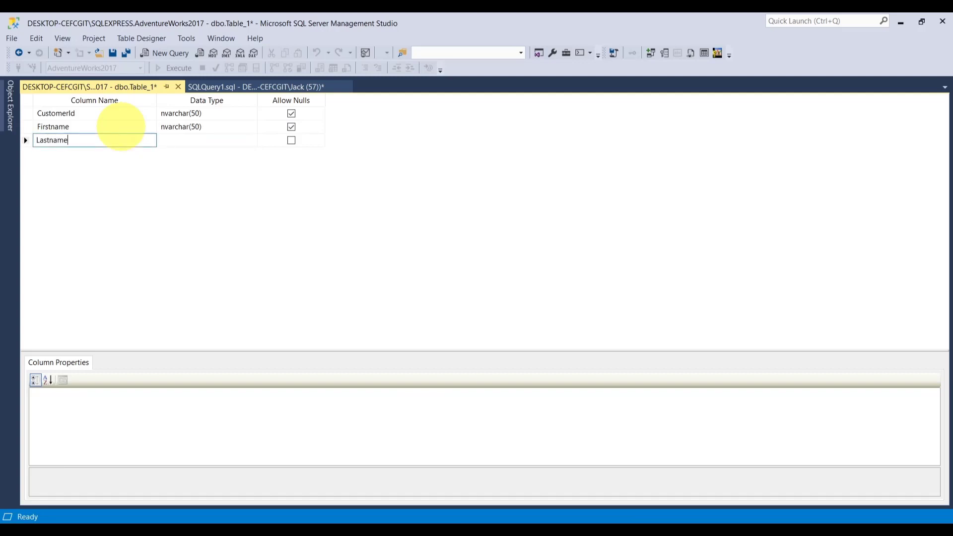
pyautogui.press('Tab')
pyautogui.write('nv')
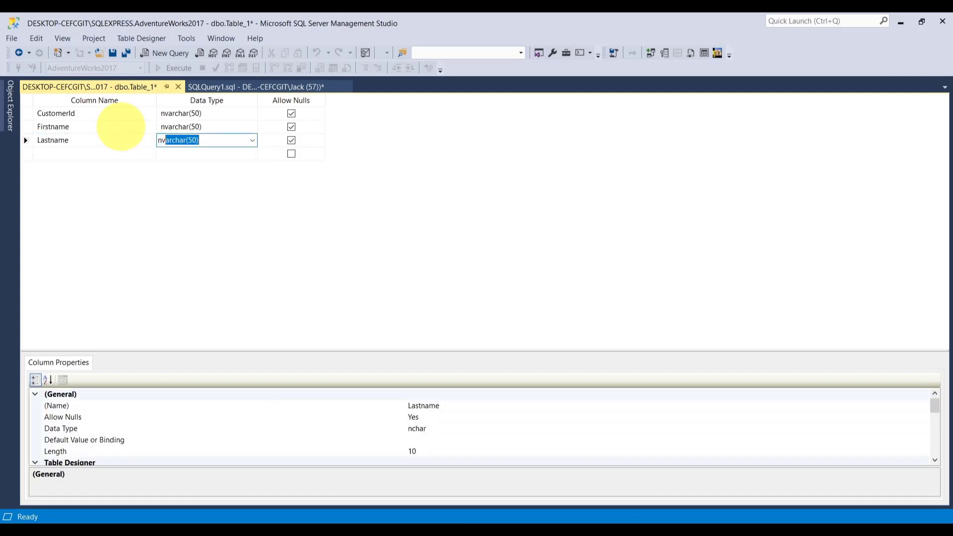
pyautogui.press('Tab')
# Add an Email column with data type nvarchar(50) below Lastname
pyautogui.press('Tab')
pyautogui.write('Emai')
pyautogui.press('Tab')
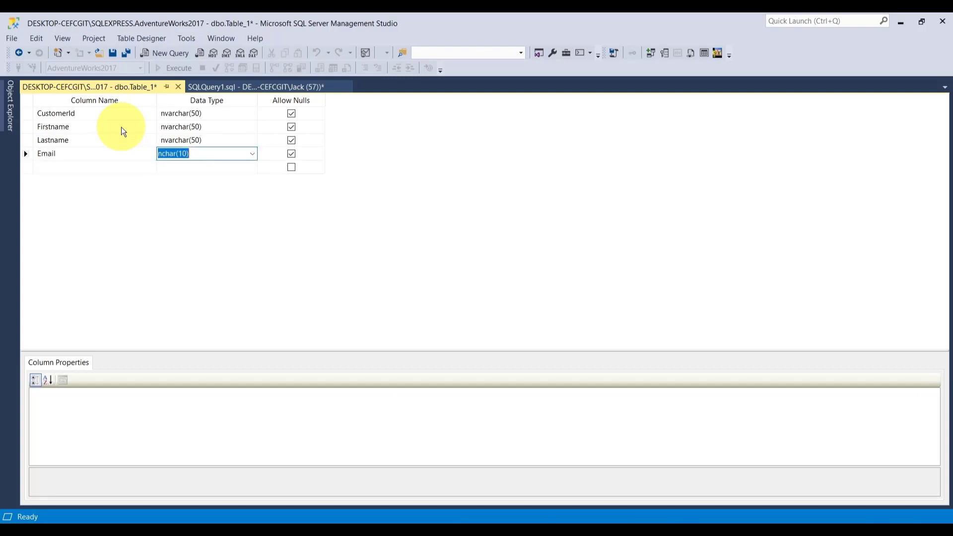
pyautogui.write('nvar')
pyautogui.press('Tab')
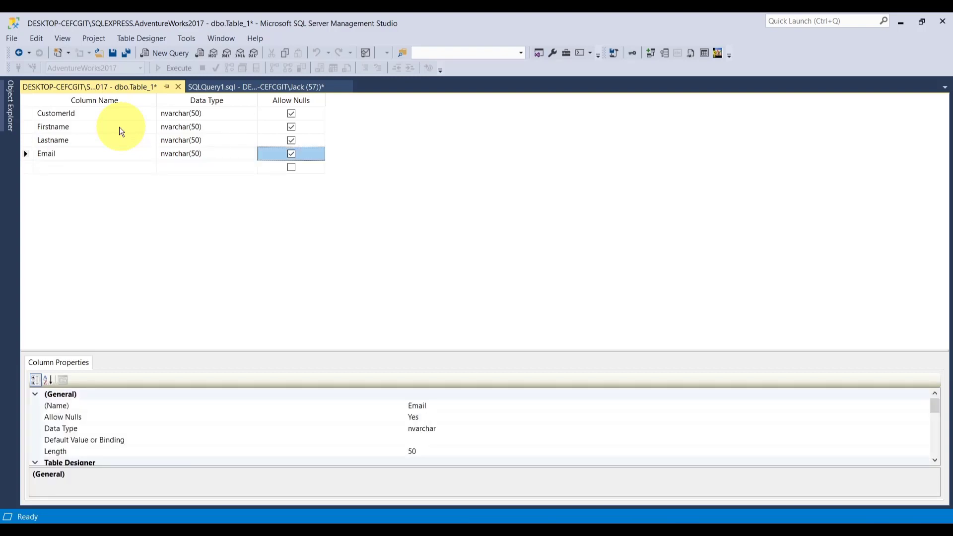
# Set the CustomerId column as the table's primary key
pyautogui.click(29, 113)
pyautogui.rightClick(29, 113)
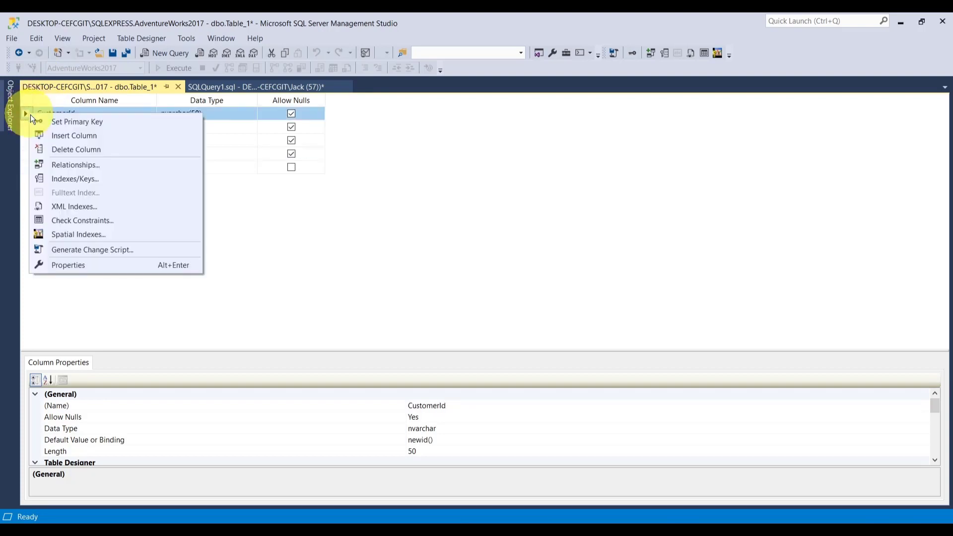
pyautogui.click(37, 122)
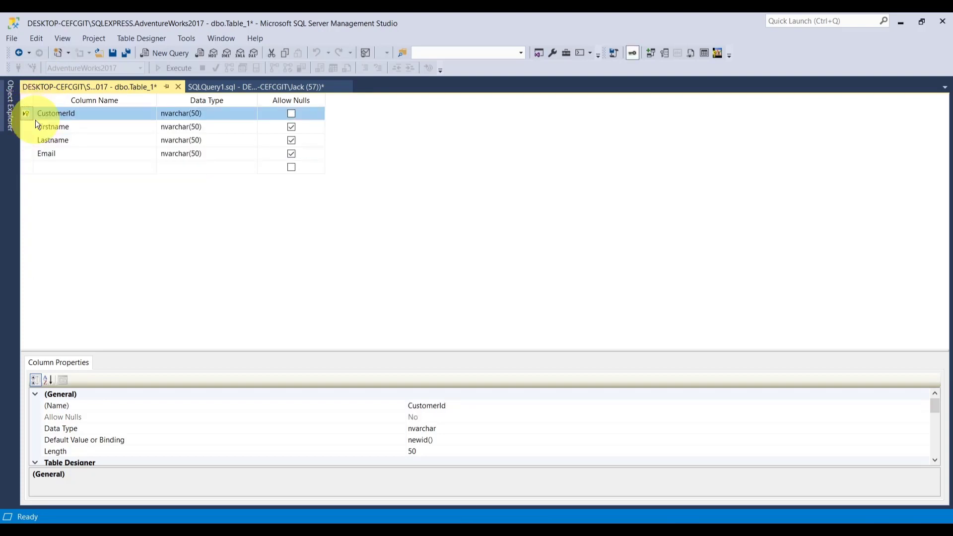
# Save the new table as Customer and close its design
pyautogui.click(114, 51)
pyautogui.write('Customer')
pyautogui.press('Return')
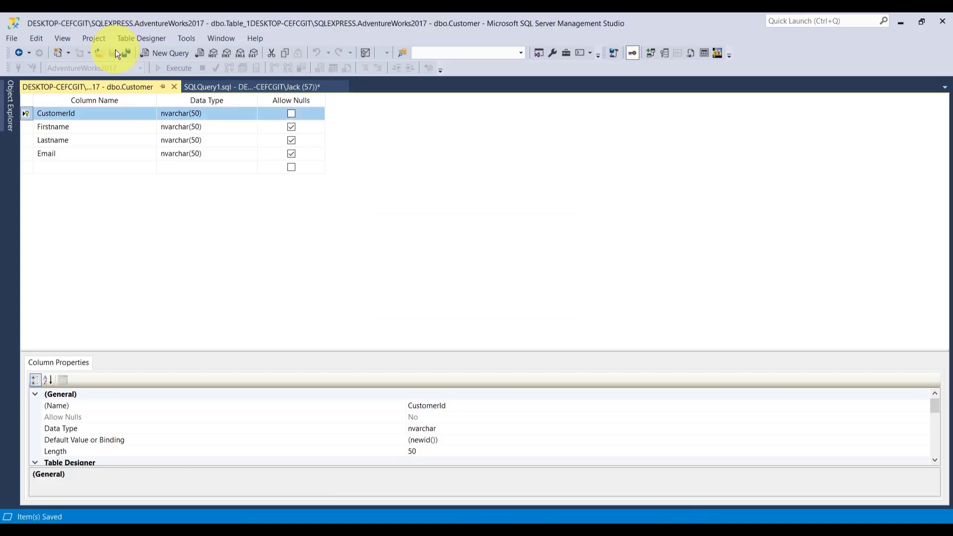
pyautogui.click(173, 87)
# Add the query "select * from Customer" below the existing join query, separated by a blank line
pyautogui.click(341, 110)
pyautogui.press('Return')
pyautogui.press('Return')
pyautogui.write('select * Customer')
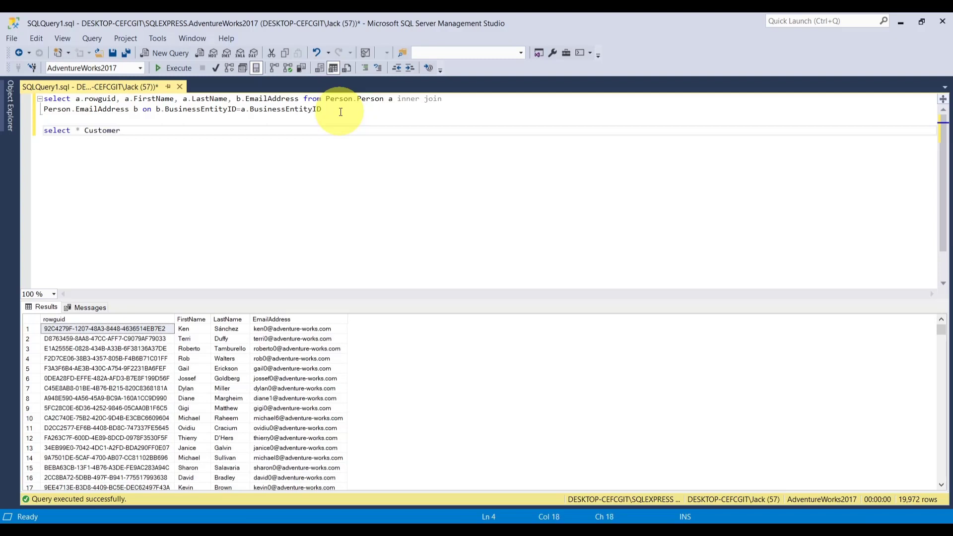
pyautogui.press('Left')
pyautogui.press('Left')
pyautogui.press('Left')
pyautogui.press('Left')
pyautogui.press('Left')
pyautogui.write('from')
pyautogui.click(296, 145)
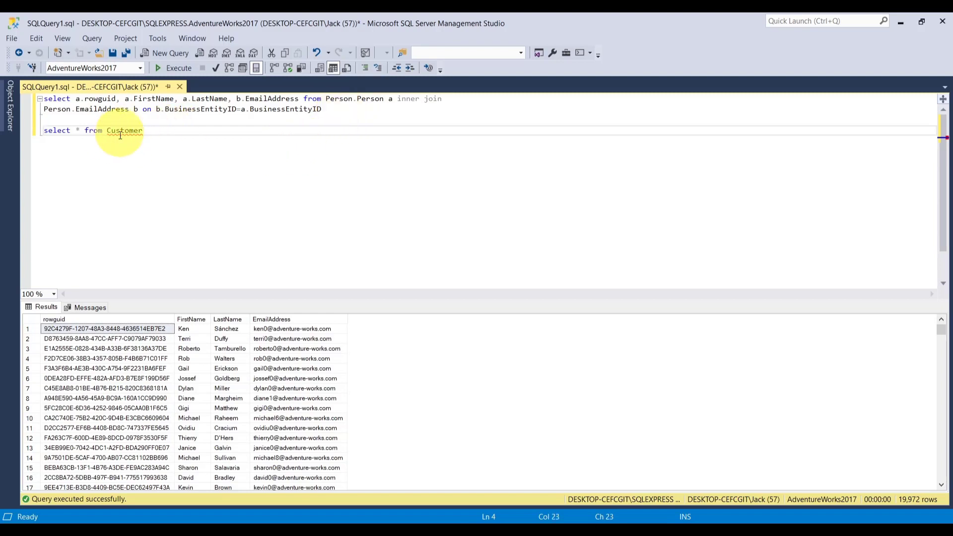
# Refresh the database's list of tables and run only the "select * from Customer" query
pyautogui.moveTo(123, 130)
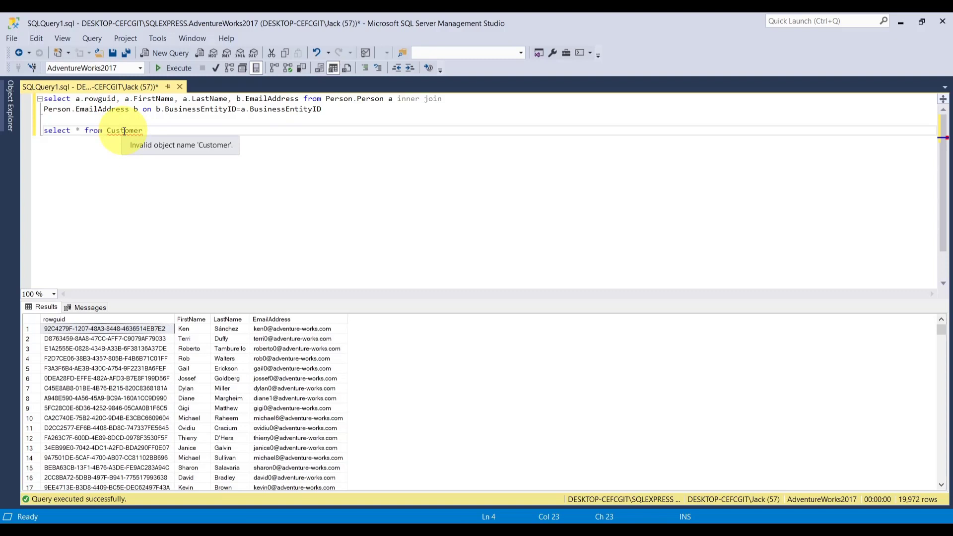
pyautogui.click(10, 105)
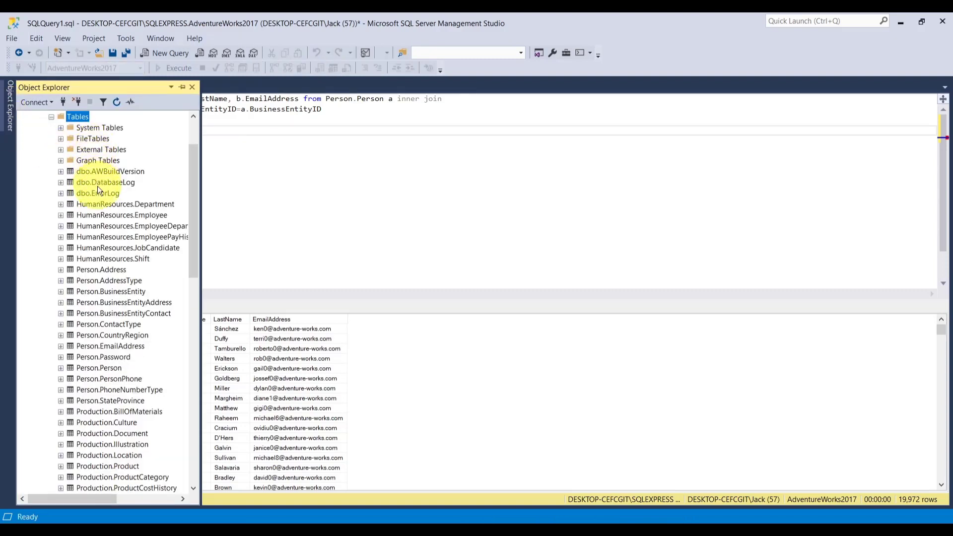
pyautogui.rightClick(79, 117)
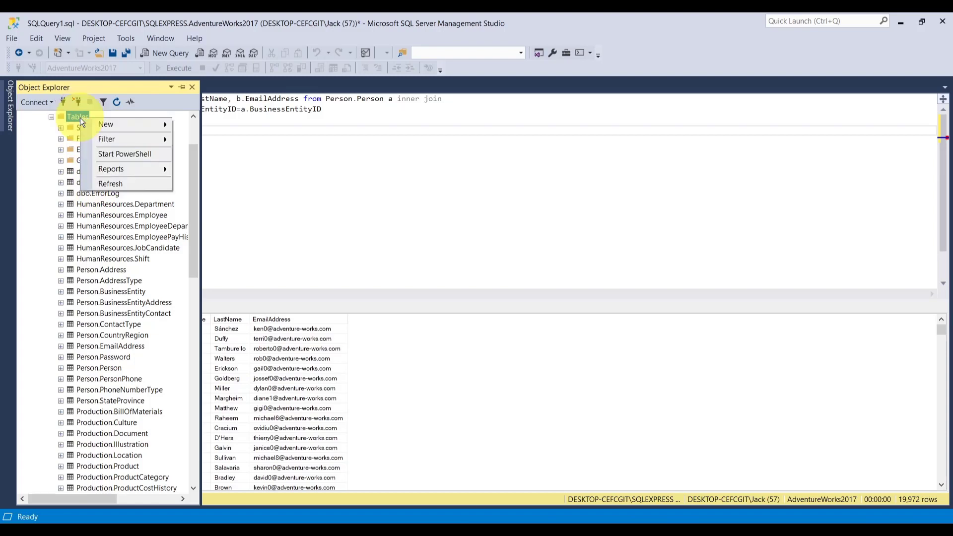
pyautogui.click(108, 182)
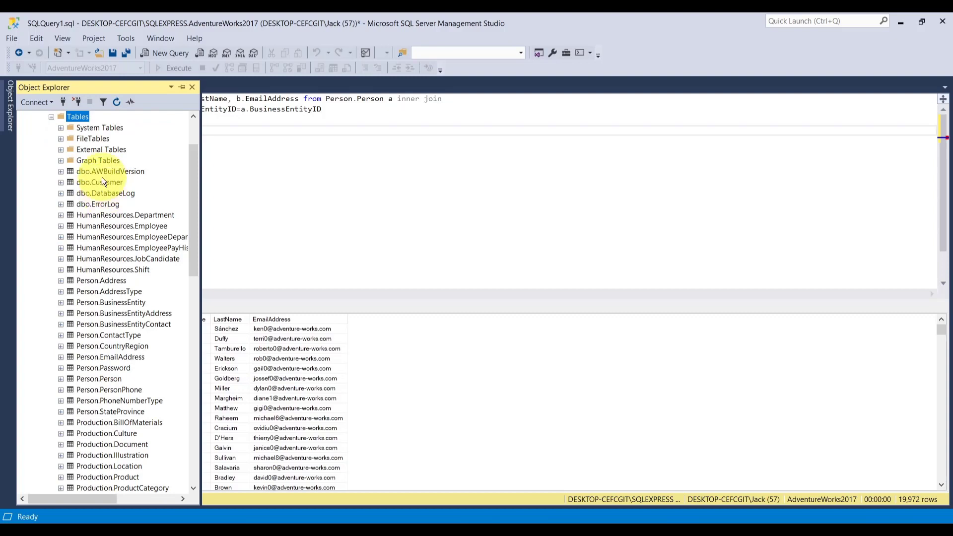
pyautogui.click(266, 159)
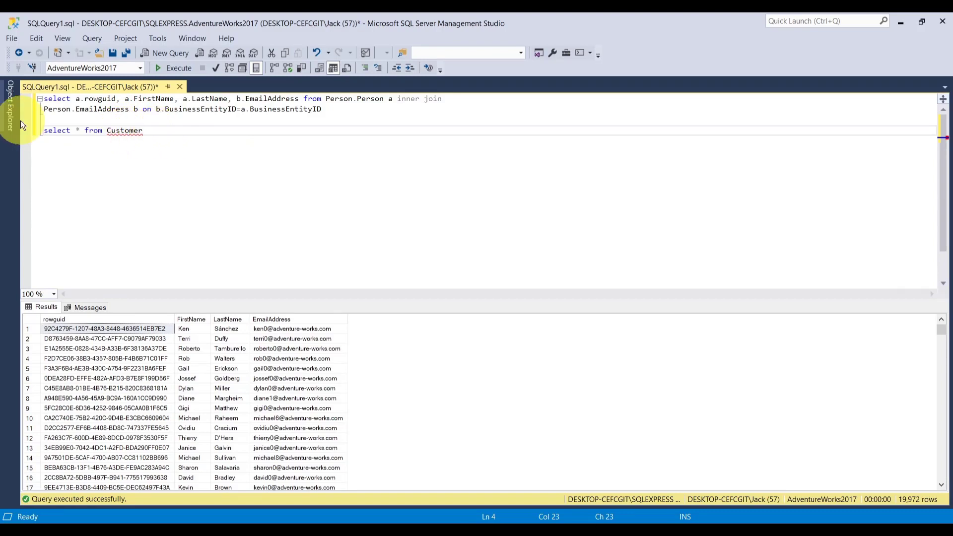
pyautogui.click(33, 133)
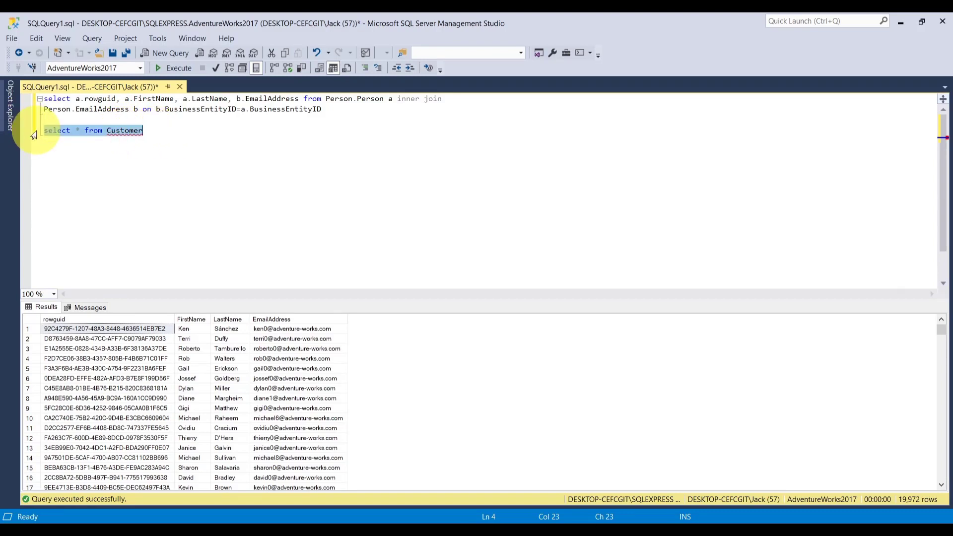
pyautogui.click(173, 68)
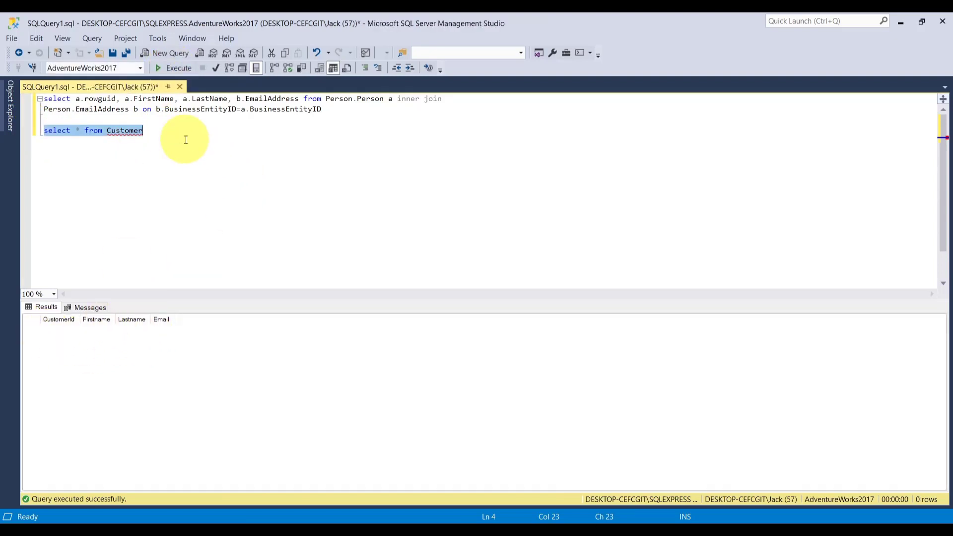
# Insert the line "insert into Customer" directly above the query joining Person.Person and Person.EmailAddress
pyautogui.click(45, 98)
pyautogui.press('Return')
pyautogui.press('Up')
pyautogui.write('in')
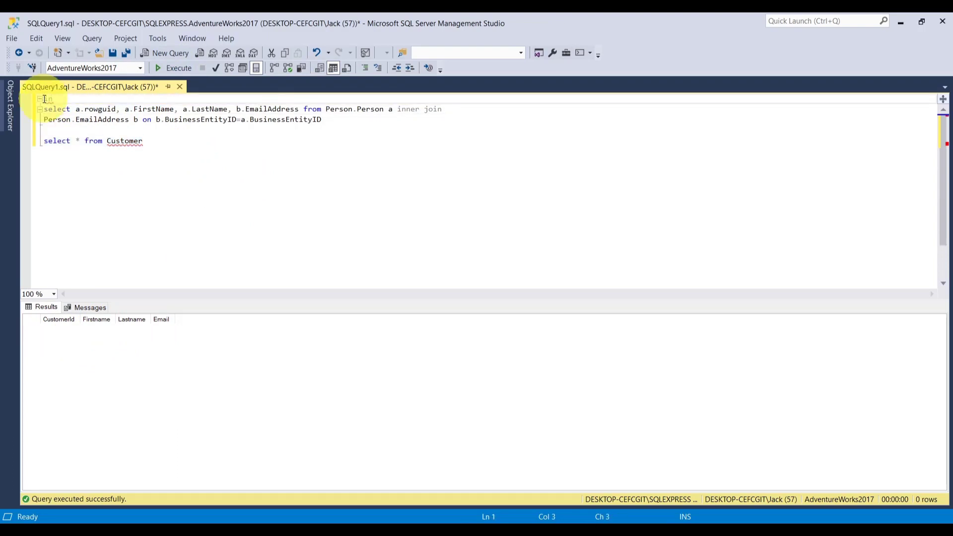
pyautogui.write('sert i')
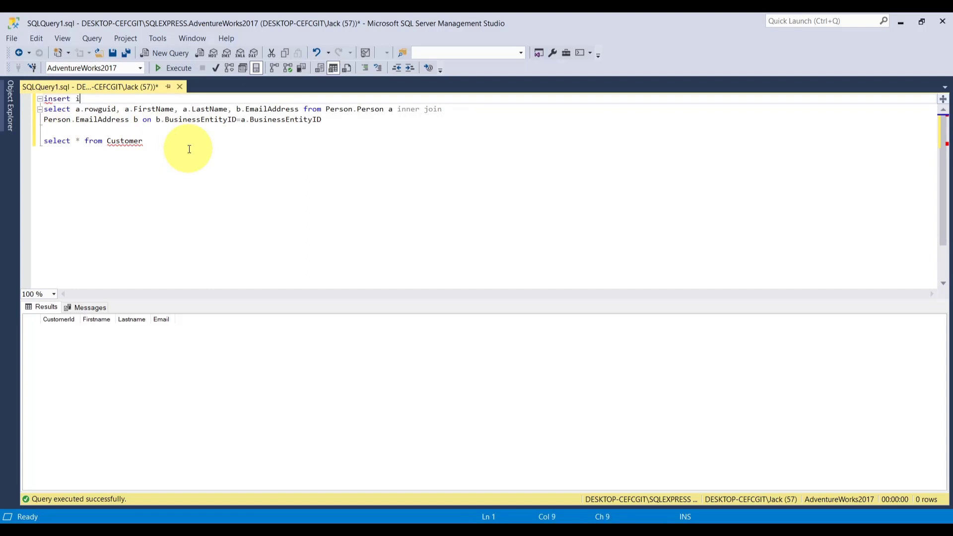
pyautogui.write('nto Customer')
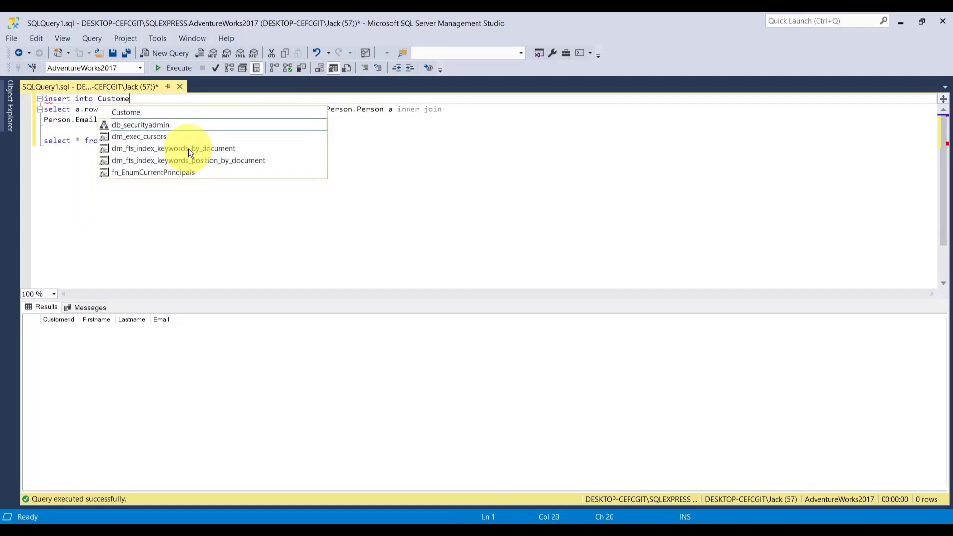
pyautogui.click(456, 184)
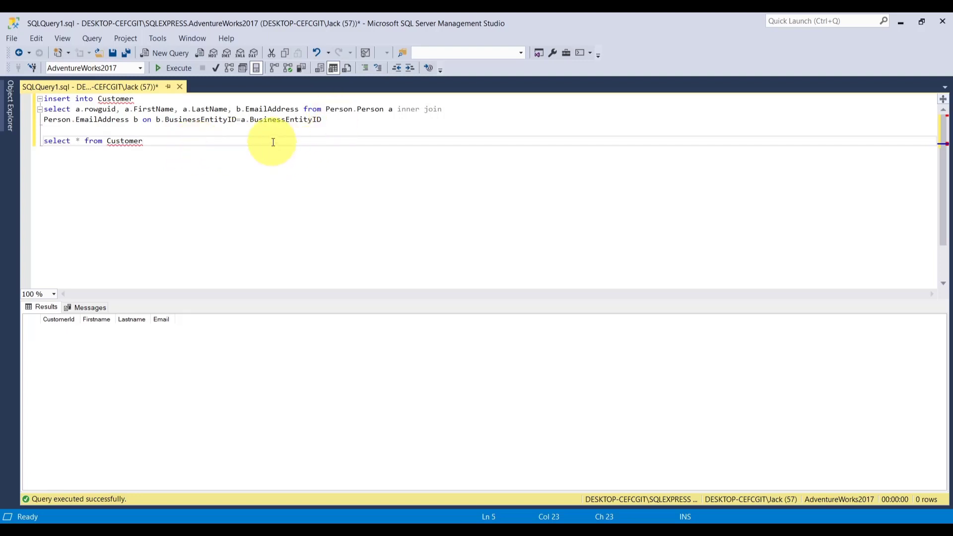
# Run only the insert into Customer statement with its join query, followed by "select * from Customer" on its own
pyautogui.moveTo(323, 120); pyautogui.dragTo(45, 99)
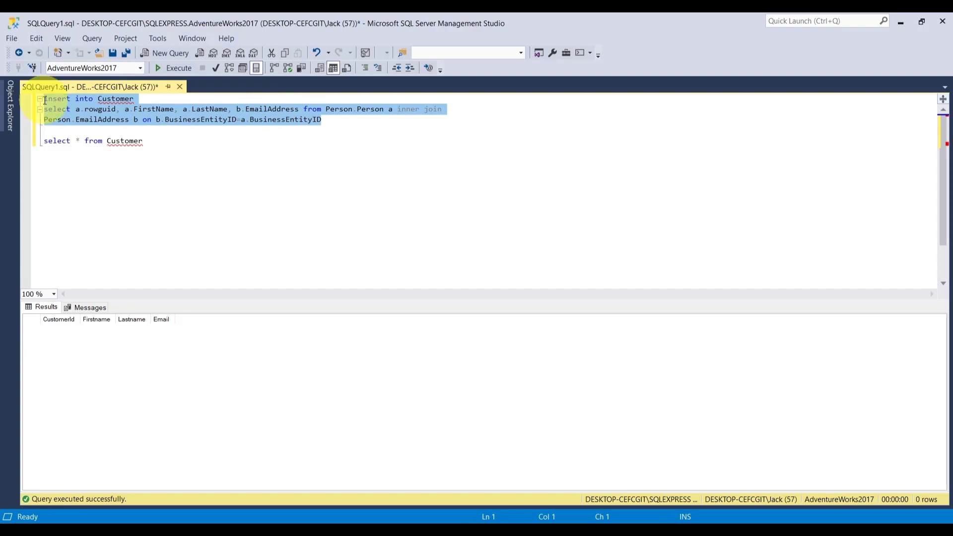
pyautogui.click(179, 70)
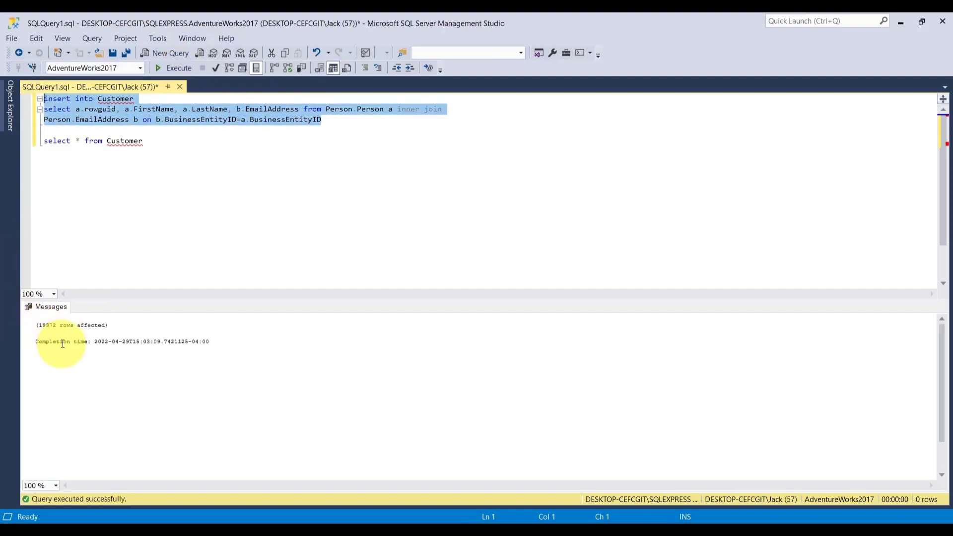
pyautogui.click(152, 169)
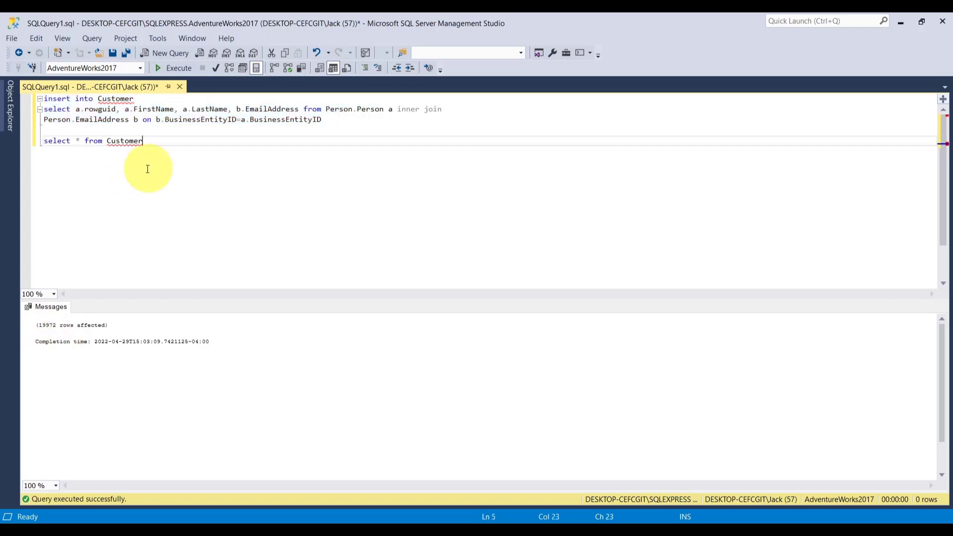
pyautogui.click(32, 139)
pyautogui.click(158, 68)
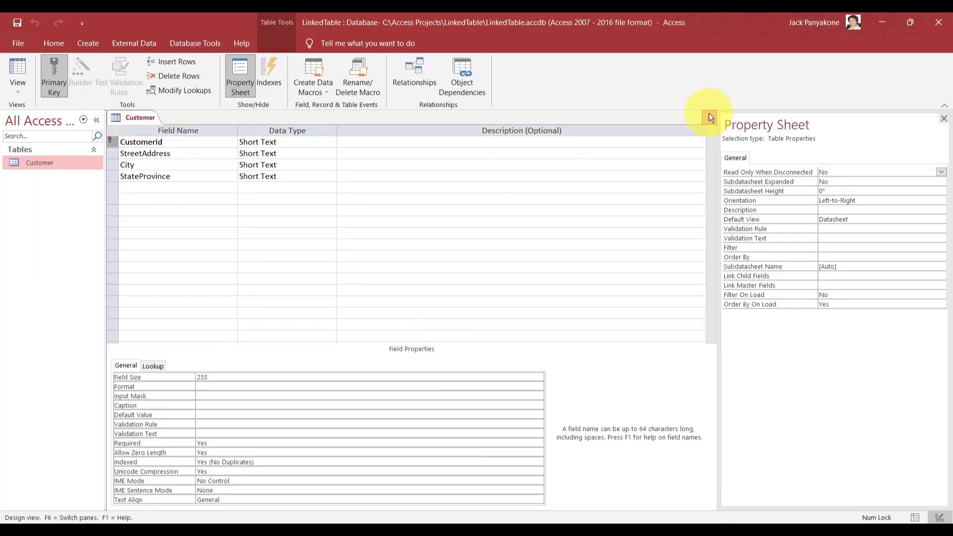
# Switch to the LinkedTable Access database, close the Customer table design, and start linking to an ODBC data source with a linked table
pyautogui.click(710, 115)
pyautogui.click(135, 43)
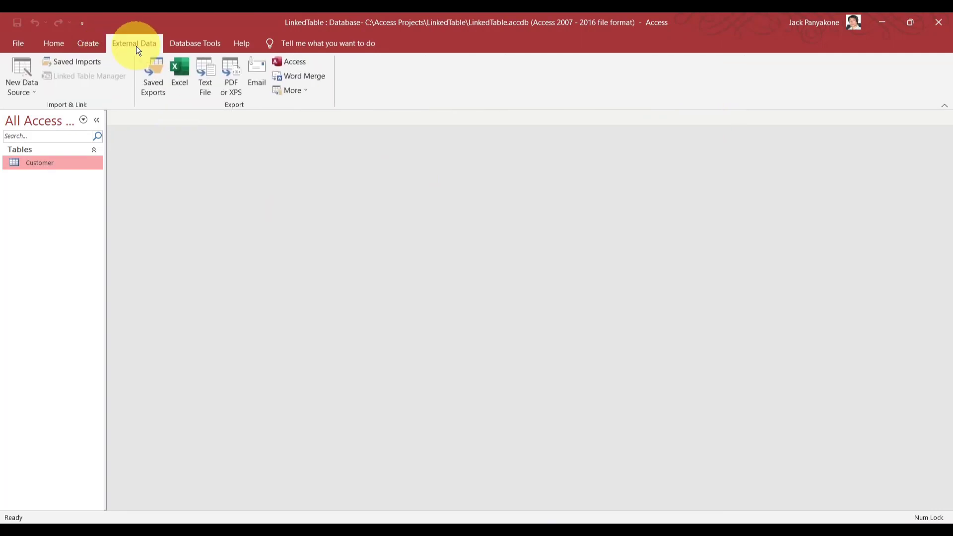
pyautogui.click(16, 84)
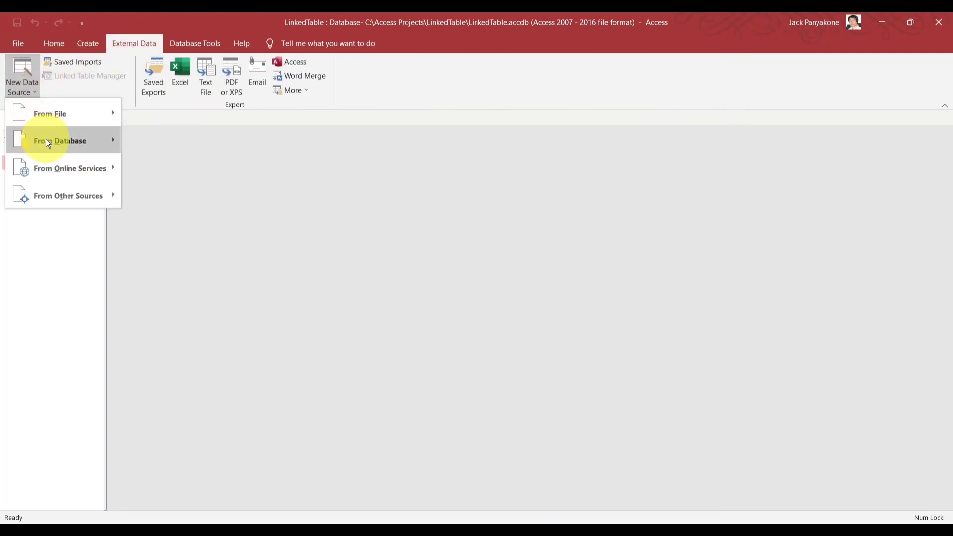
pyautogui.moveTo(56, 141)
pyautogui.click(178, 161)
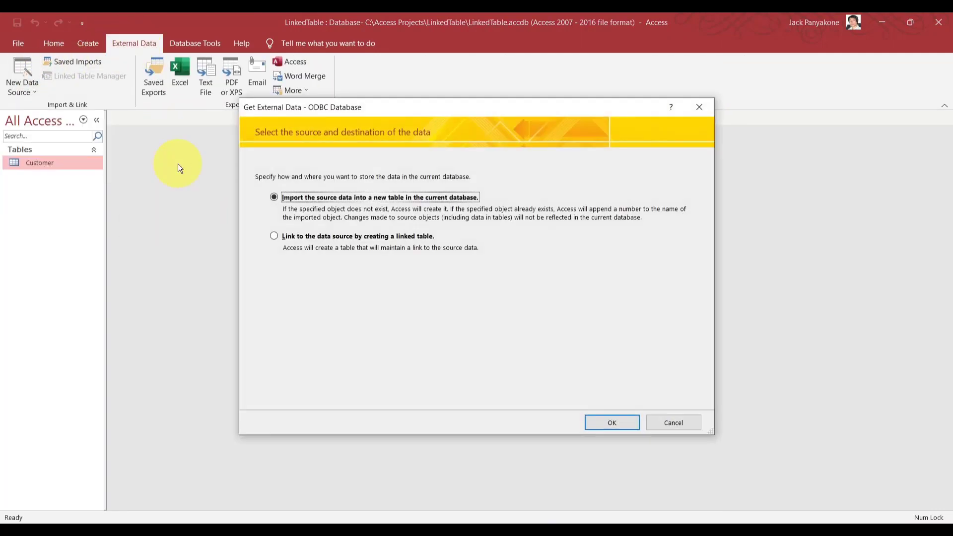
pyautogui.click(348, 234)
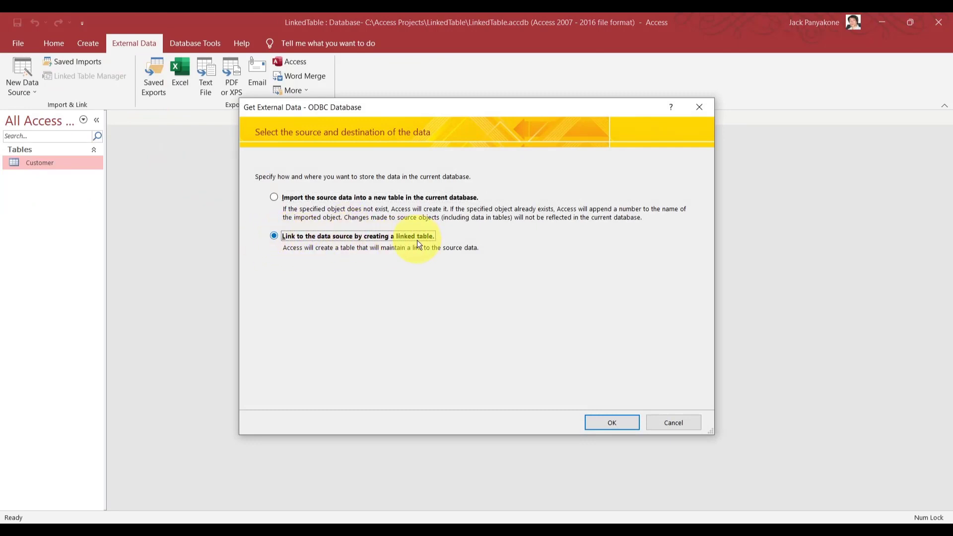
pyautogui.click(600, 423)
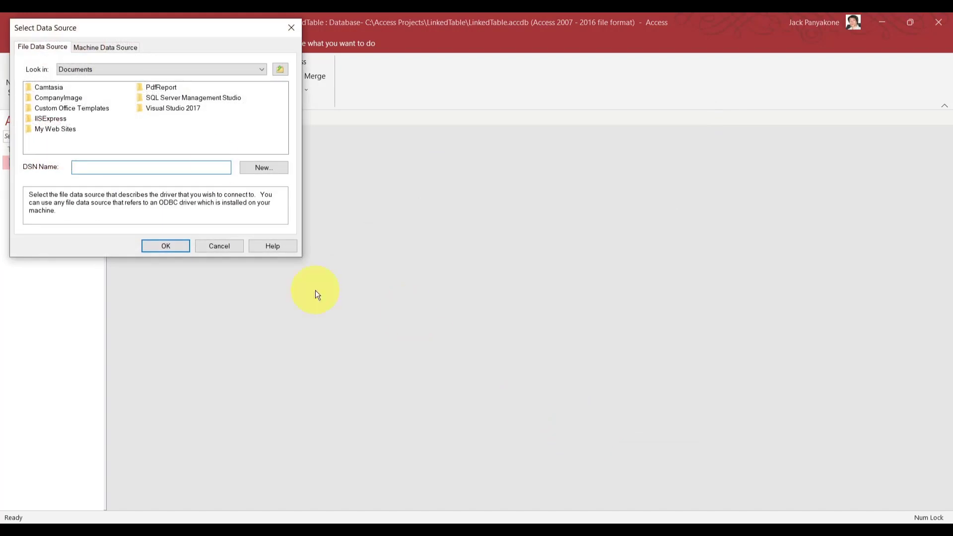
# Choose the file data source LinkedTable.dsn in C:\Access Projects\LinkedTable and link the dbo.Customer table
pyautogui.click(147, 71)
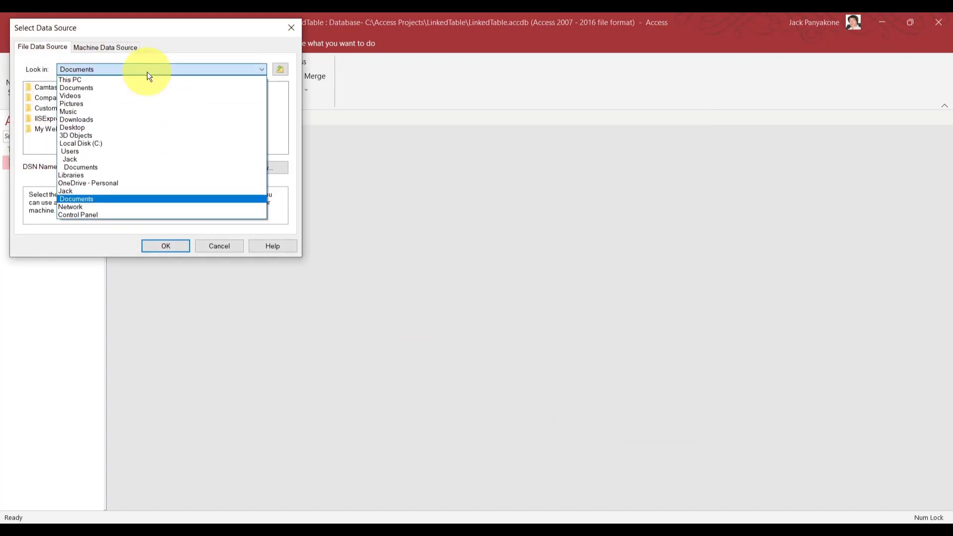
pyautogui.click(103, 143)
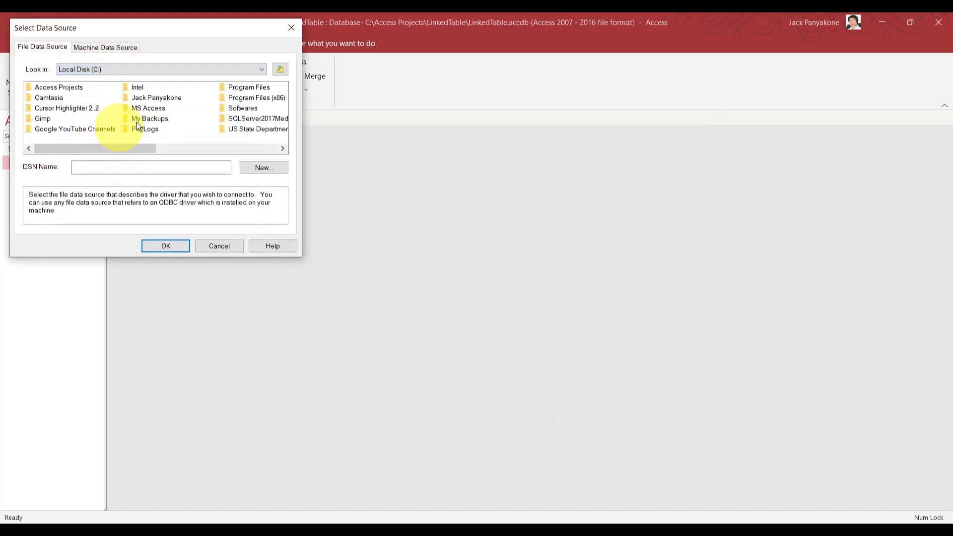
pyautogui.doubleClick(73, 85)
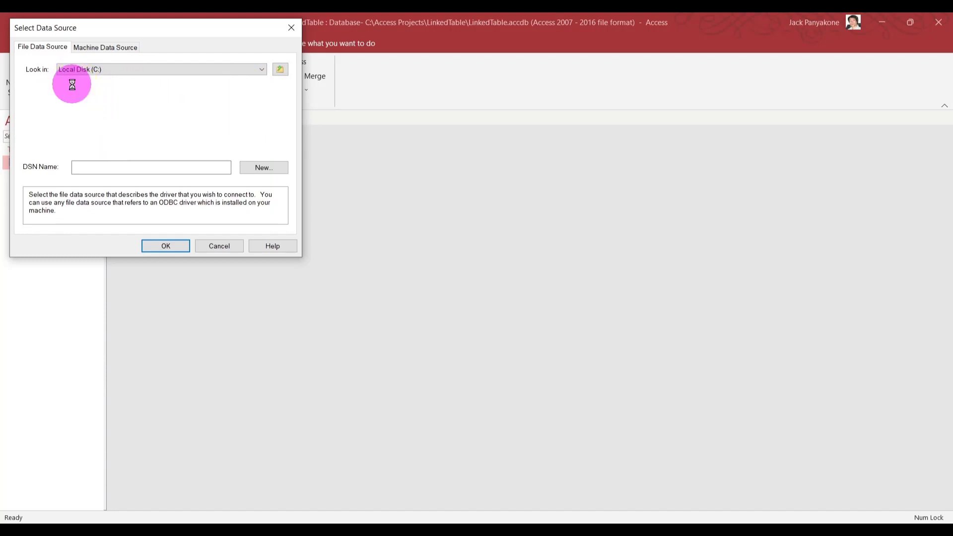
pyautogui.doubleClick(263, 99)
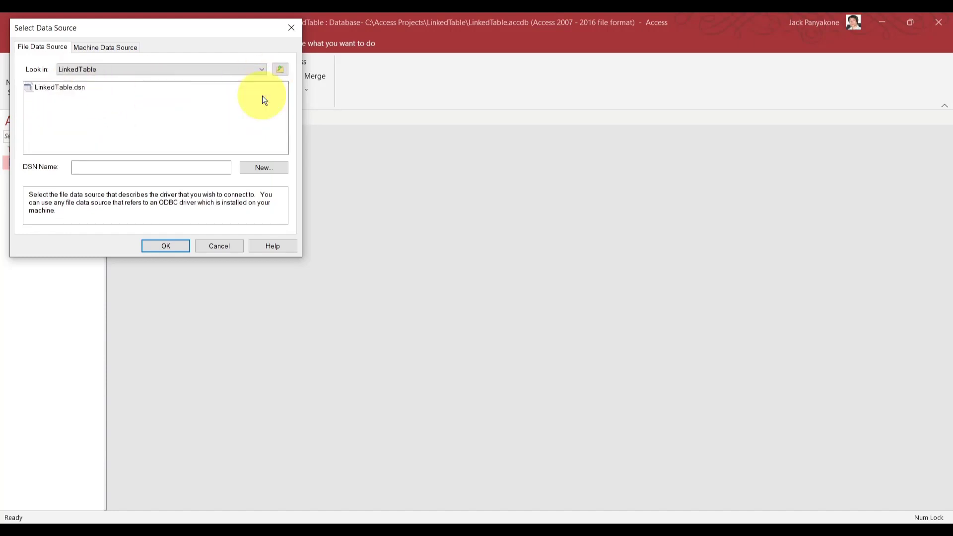
pyautogui.doubleClick(53, 88)
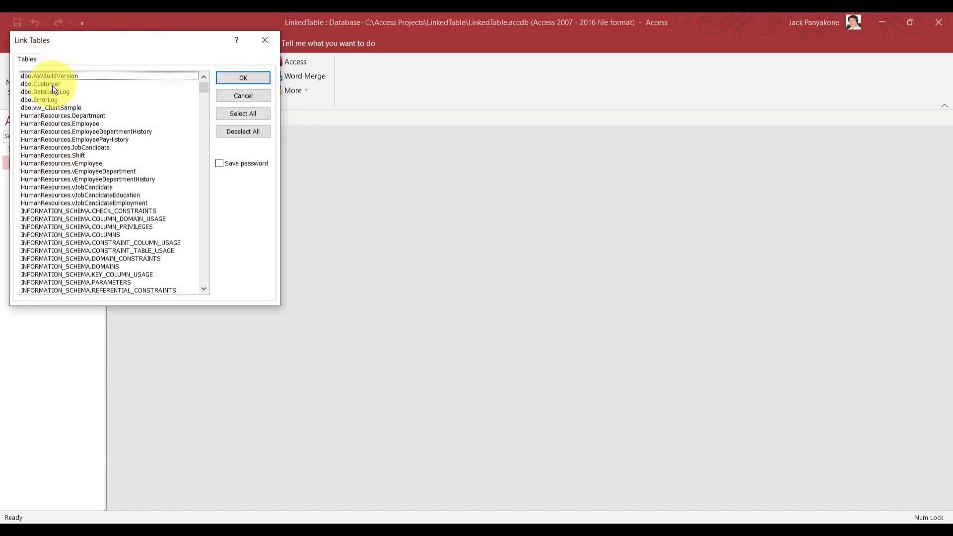
pyautogui.click(47, 84)
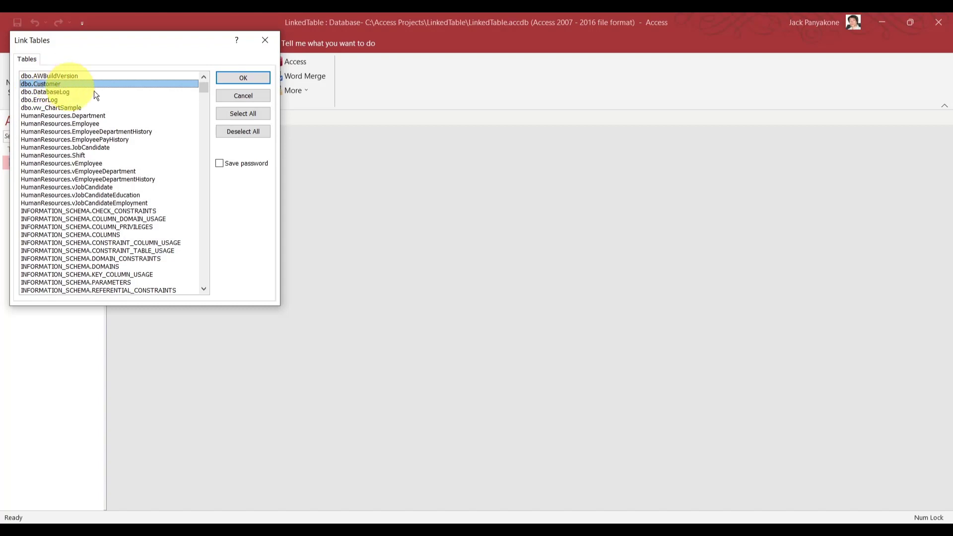
pyautogui.click(256, 78)
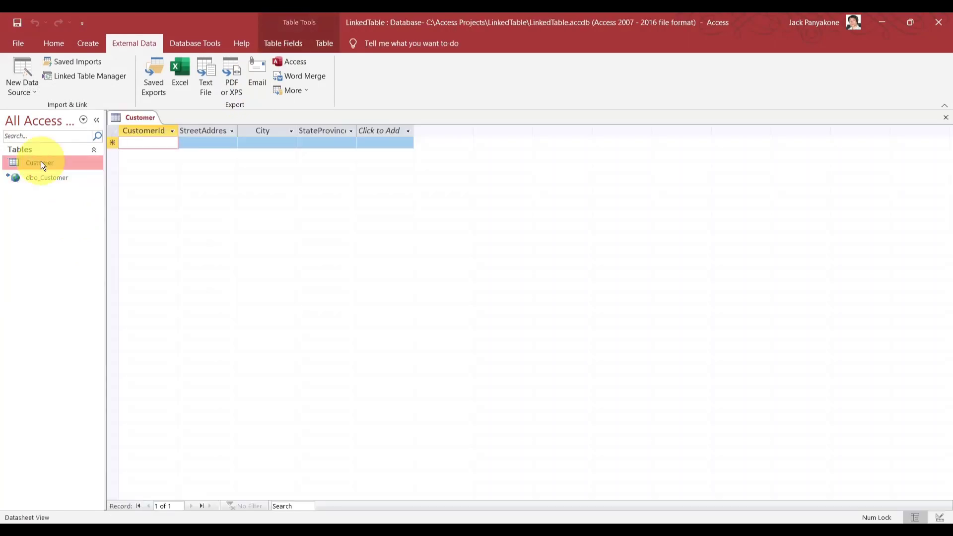
# Close the local Customer table, and open the linked dbo_Customer table to view its records before closing it
pyautogui.click(946, 118)
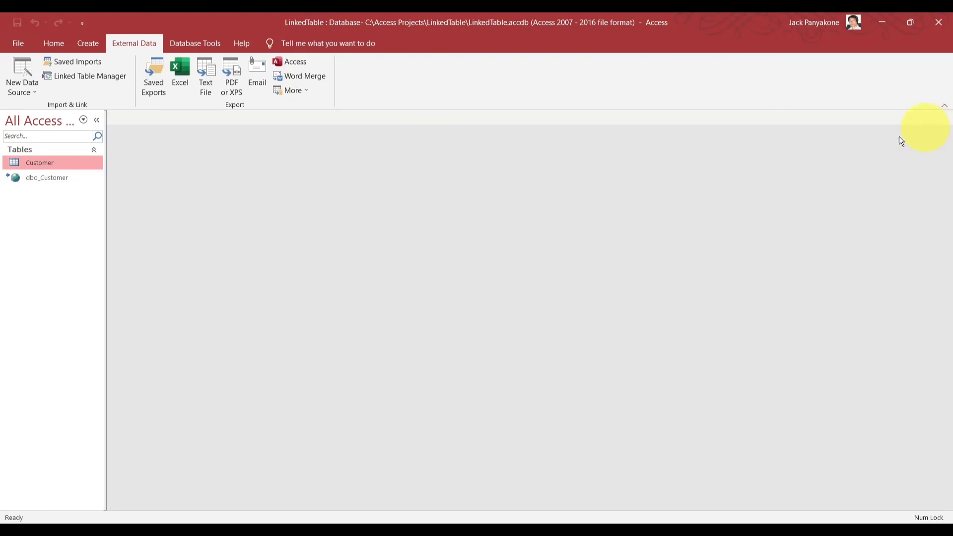
pyautogui.doubleClick(47, 179)
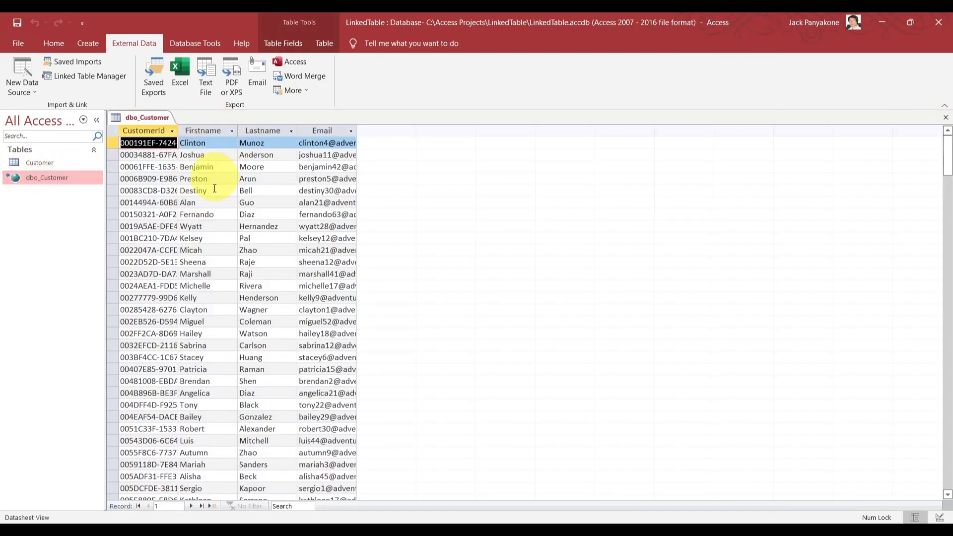
pyautogui.click(945, 117)
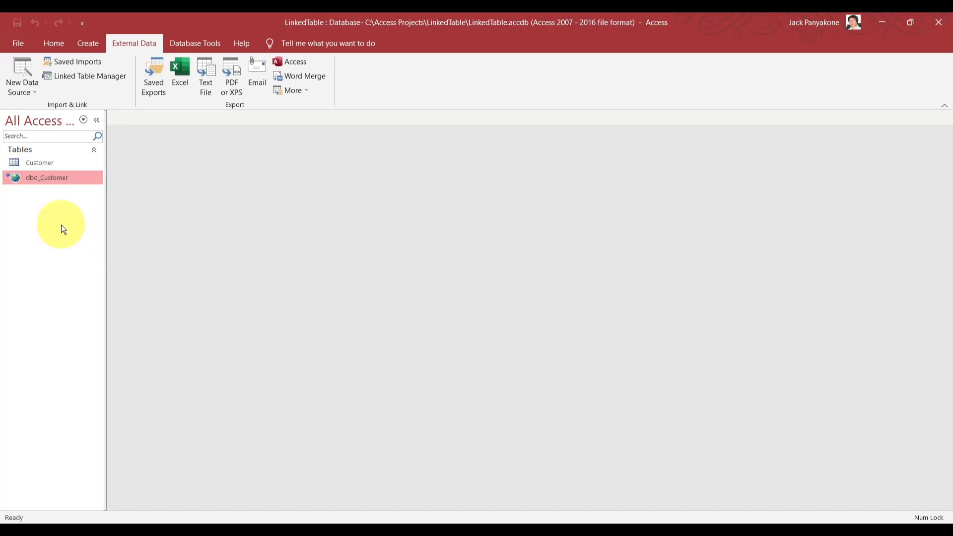
# Create a new query design without adding any tables and switch it to SQL view
pyautogui.click(94, 43)
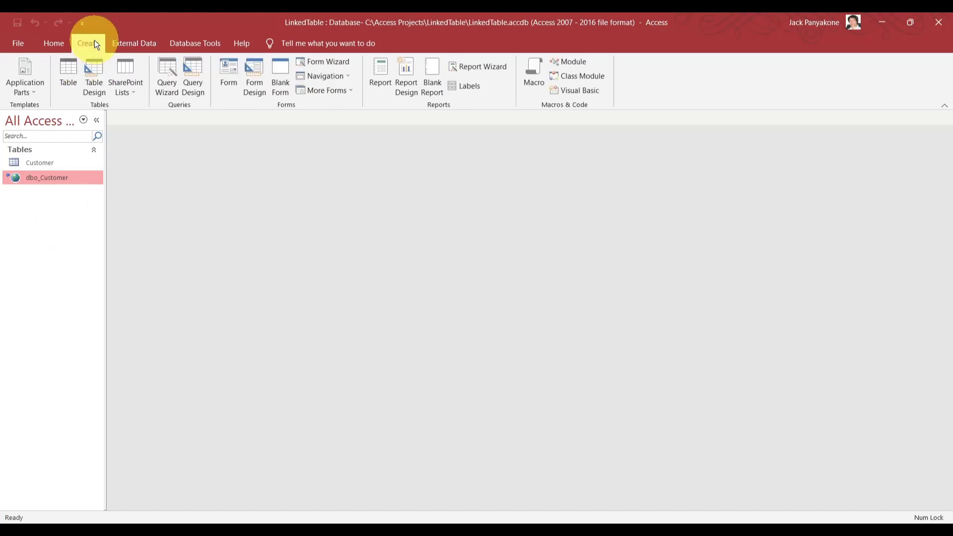
pyautogui.click(204, 73)
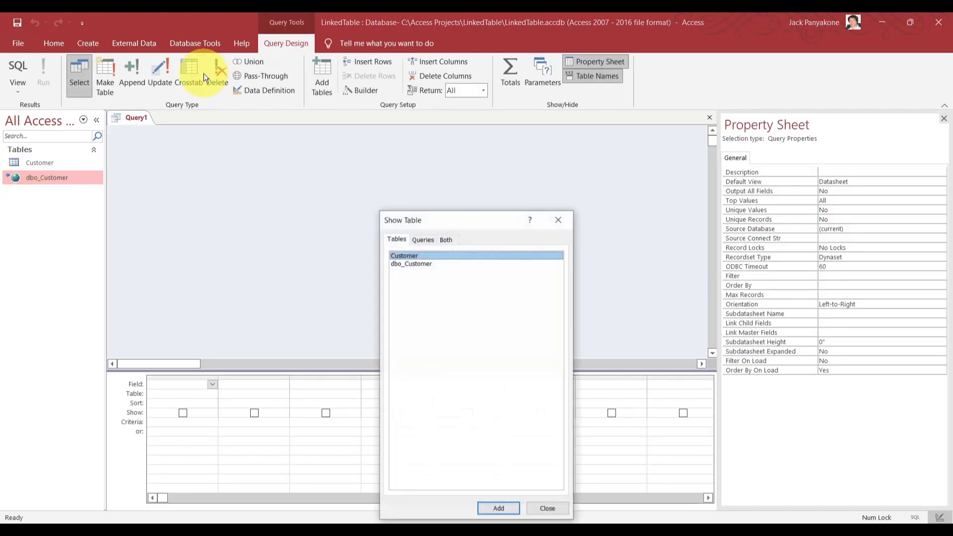
pyautogui.click(559, 218)
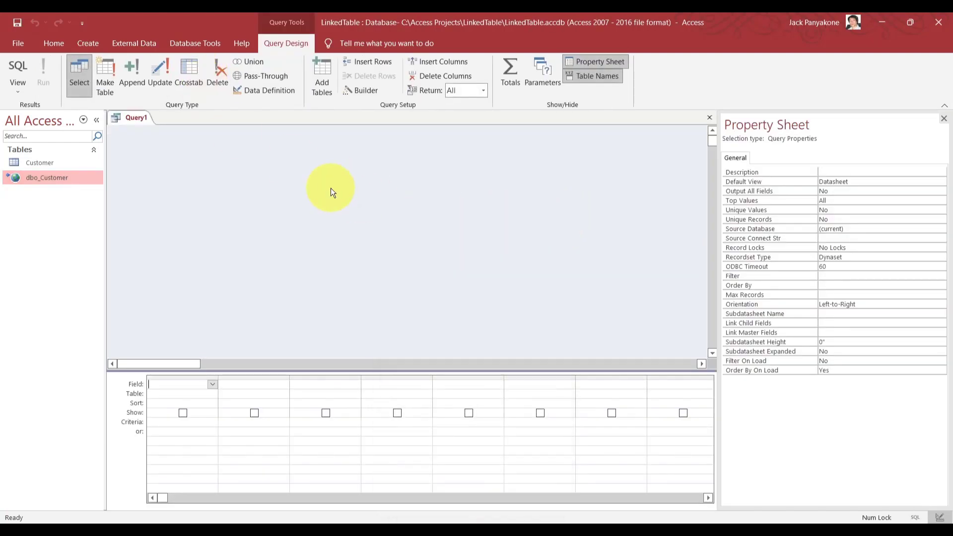
pyautogui.click(22, 70)
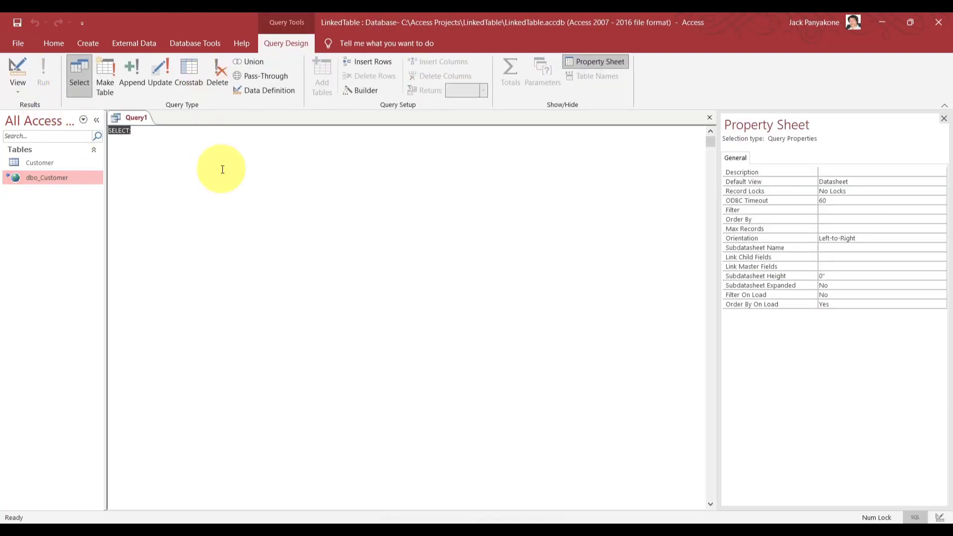
# Write the statement "SELECT CustomerId from dbo_Customer" in the new query
pyautogui.click(204, 135)
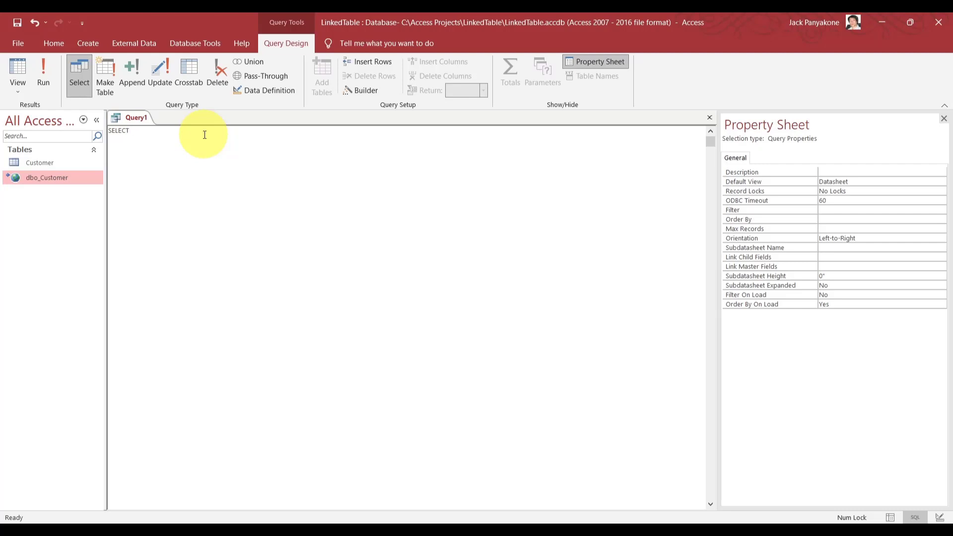
pyautogui.write('CustomerId')
pyautogui.write(' from d')
pyautogui.write('bo')
pyautogui.write('_')
pyautogui.write('Cusotmer')
pyautogui.press('BackSpace')
pyautogui.press('BackSpace')
pyautogui.press('BackSpace')
pyautogui.press('BackSpace')
pyautogui.press('BackSpace')
pyautogui.write('tomer')
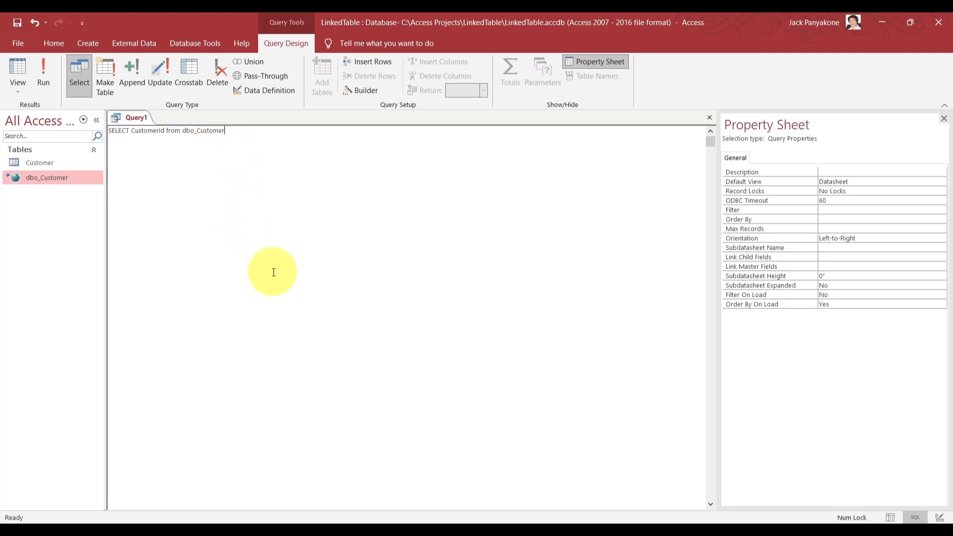
# Extend the query with "where CustomerId not in (select CustomerId from Customer)"
pyautogui.write(' where CustomerId not in ()')
pyautogui.press('Left')
pyautogui.write('select CustomerId ')
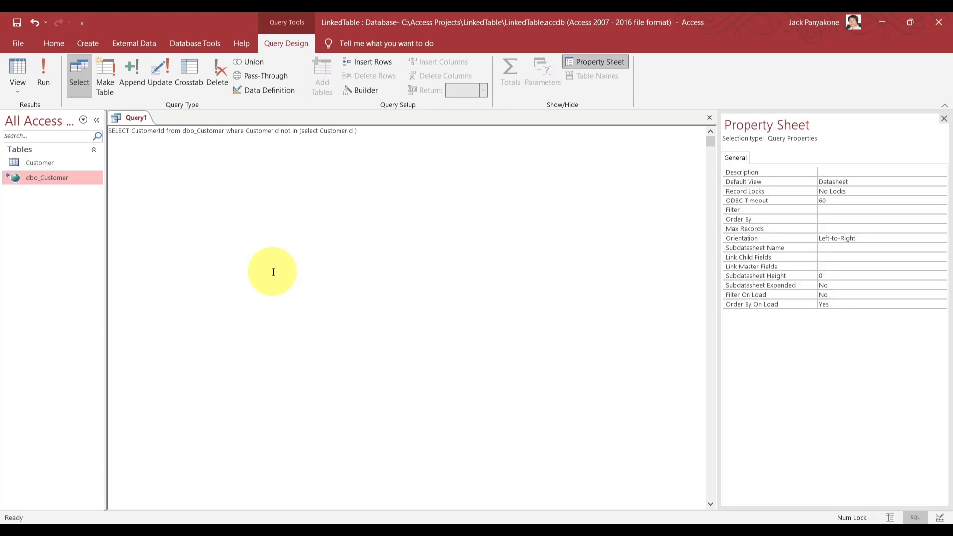
pyautogui.write('from Customer)')
# Review the subquery and table names in the statement, and open the local Customer table to check its records before closing it
pyautogui.moveTo(301, 131); pyautogui.dragTo(397, 132)
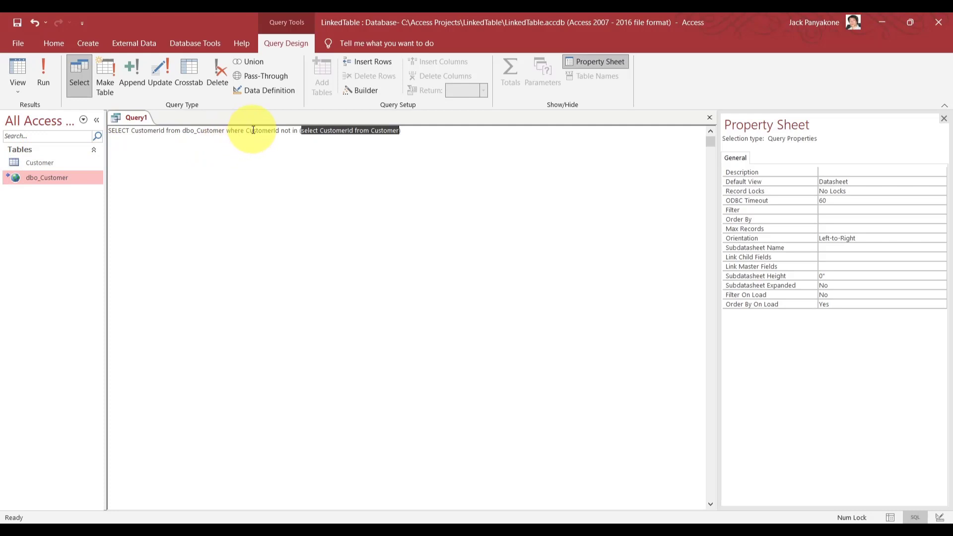
pyautogui.doubleClick(211, 130)
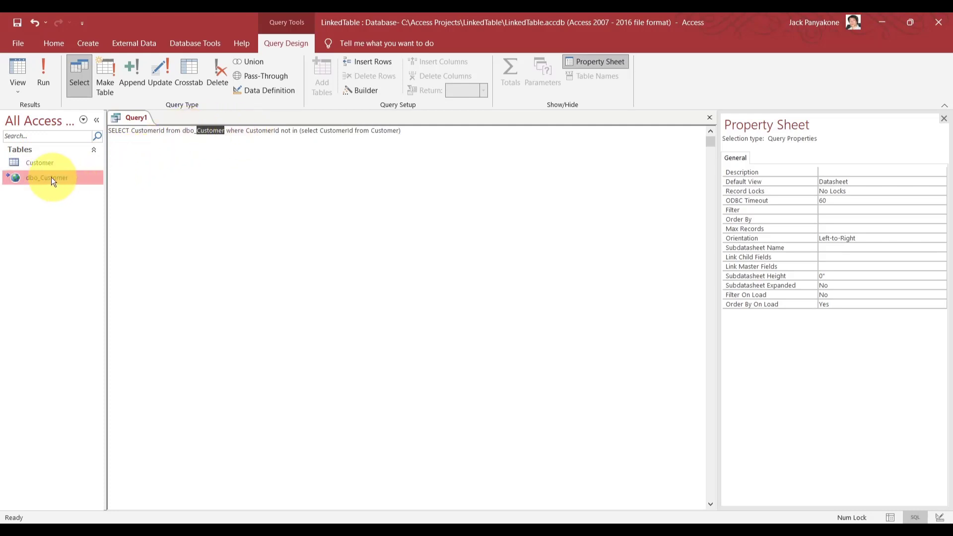
pyautogui.moveTo(53, 179)
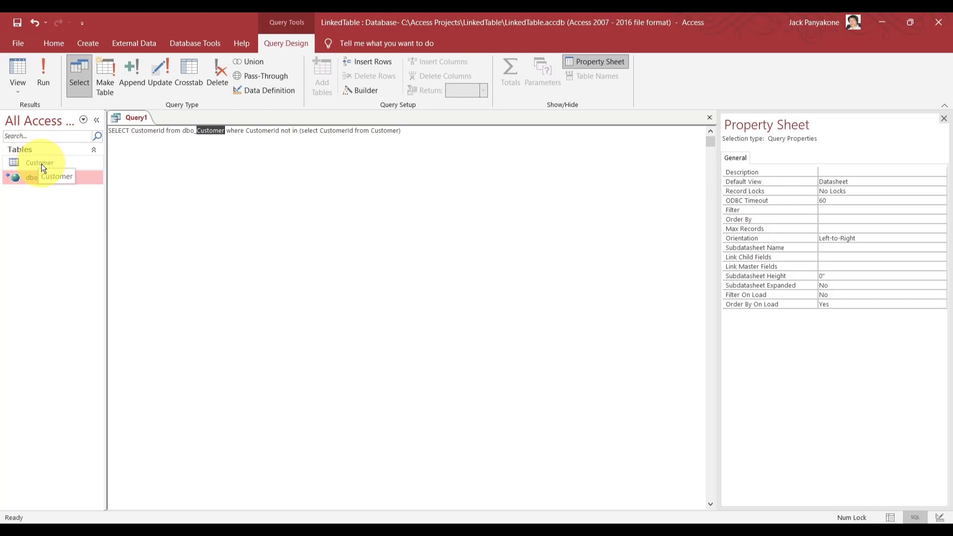
pyautogui.click(47, 166)
pyautogui.doubleClick(46, 164)
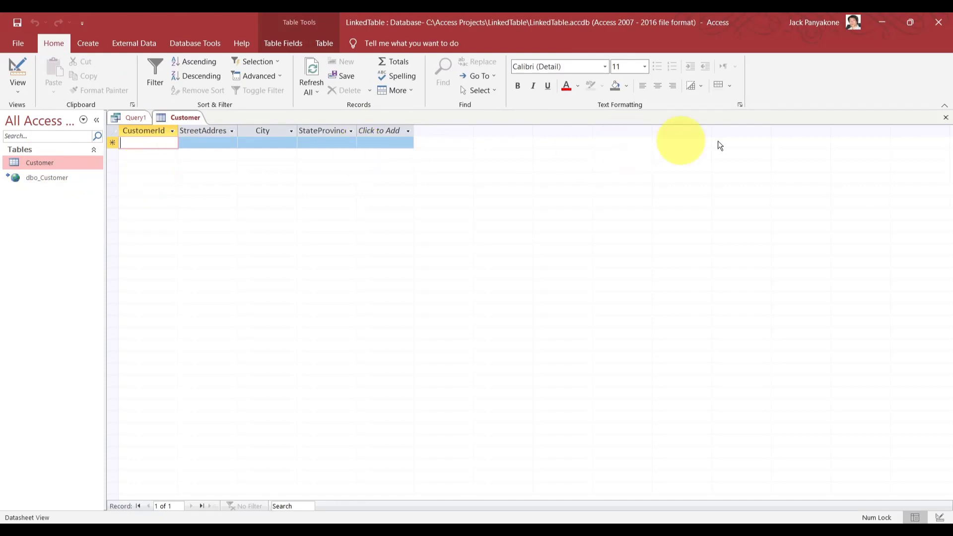
pyautogui.click(946, 117)
pyautogui.click(342, 181)
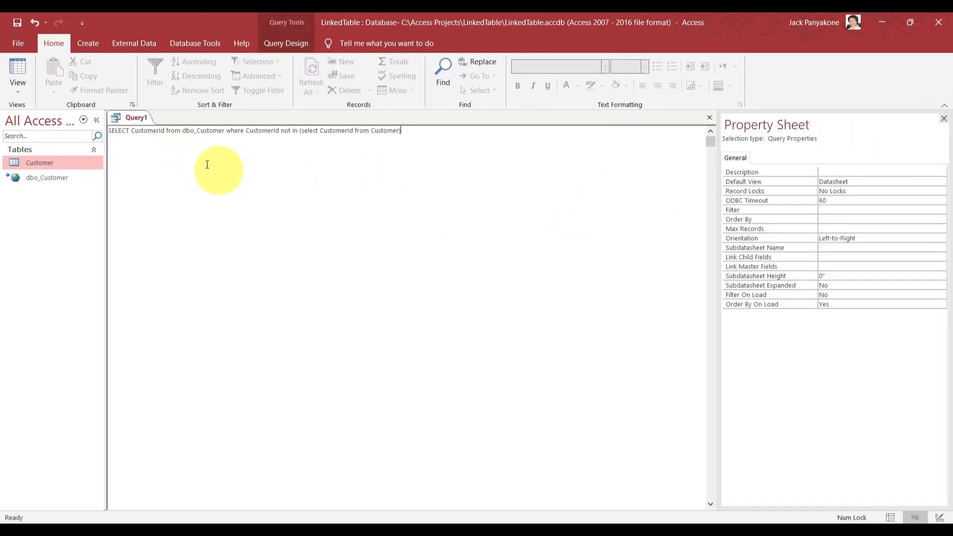
pyautogui.moveTo(42, 181)
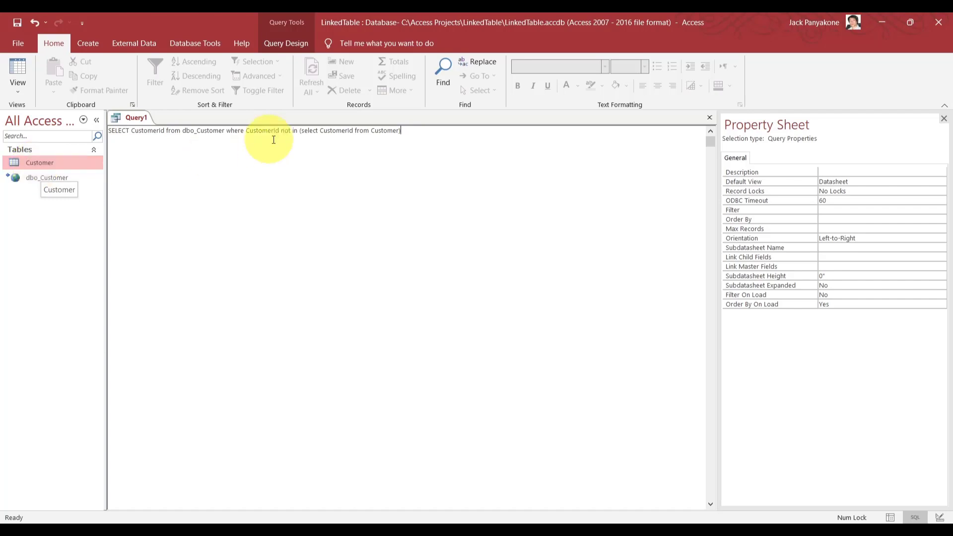
# Run the unmatched-customer query and go to the last record of its results
pyautogui.click(276, 48)
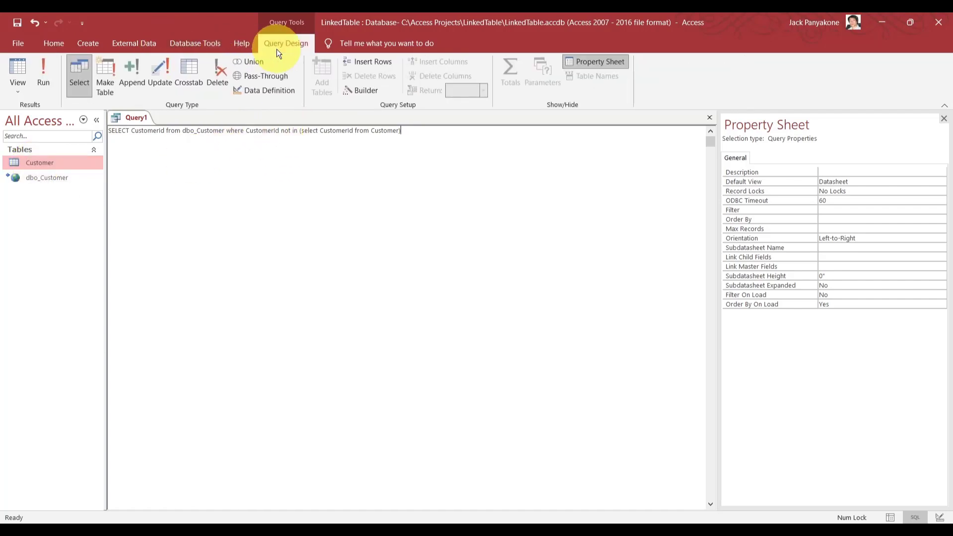
pyautogui.click(47, 57)
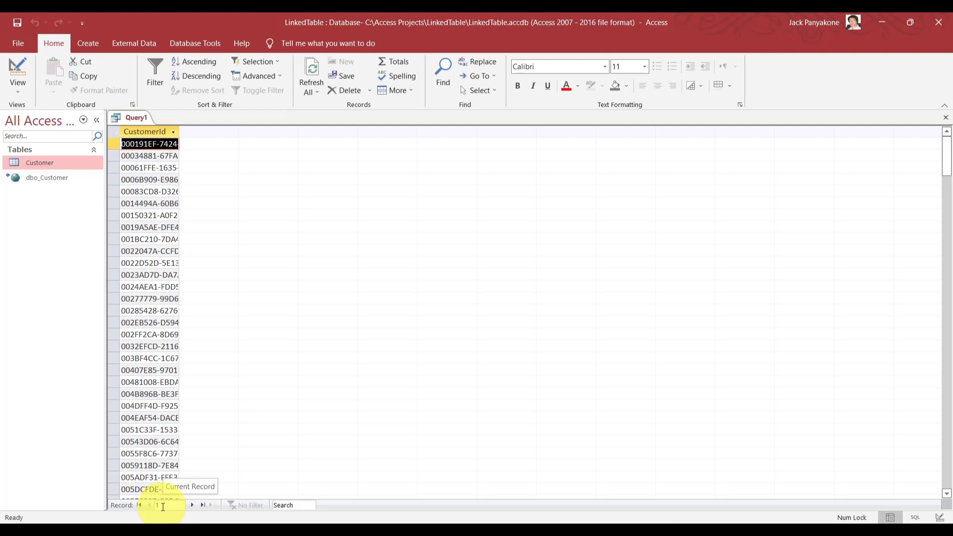
pyautogui.click(203, 504)
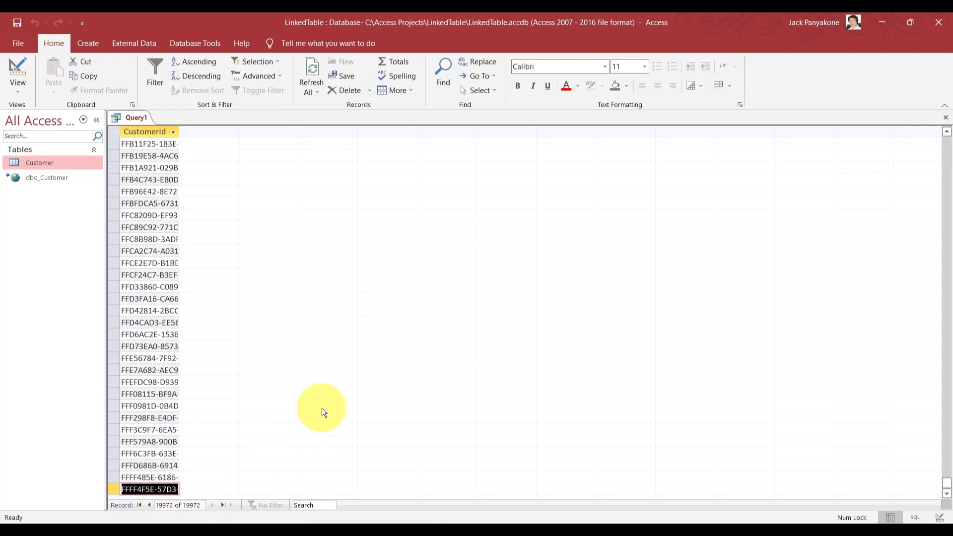
# Return the query from its results to SQL view
pyautogui.rightClick(143, 118)
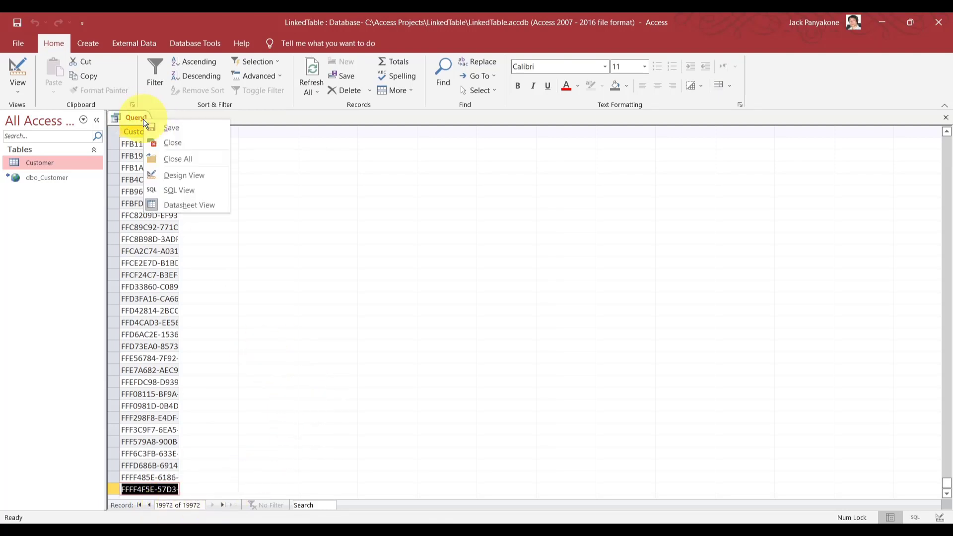
pyautogui.click(169, 175)
pyautogui.rightClick(270, 163)
pyautogui.click(253, 174)
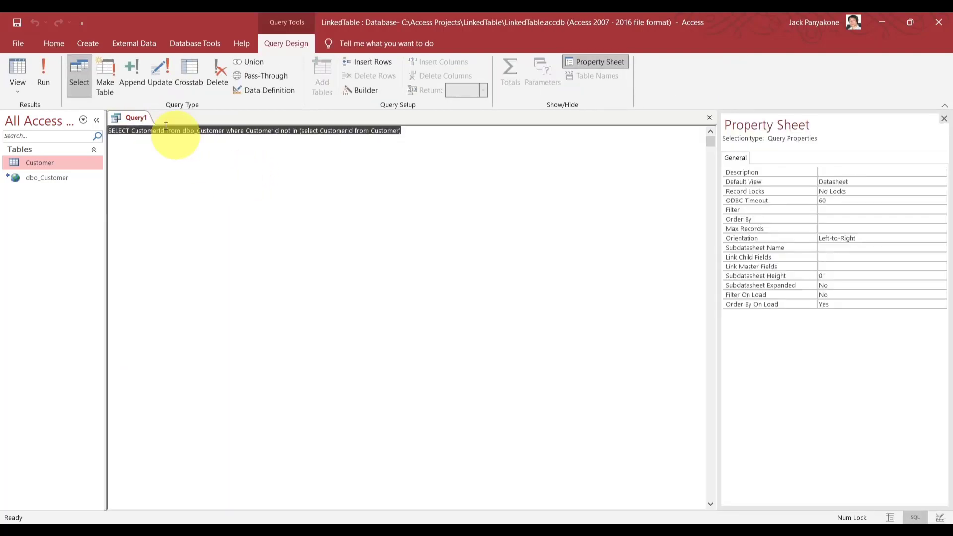
pyautogui.click(110, 130)
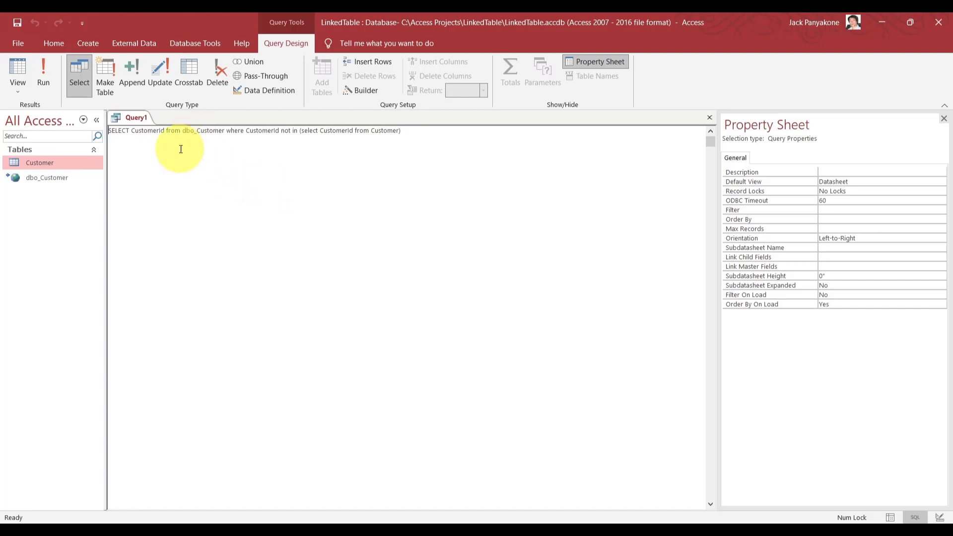
pyautogui.doubleClick(155, 131)
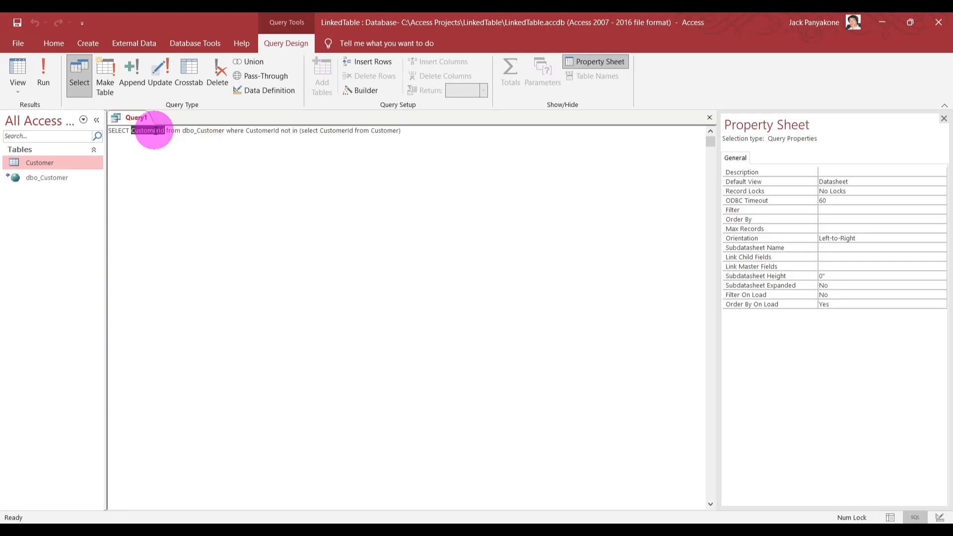
pyautogui.write('*')
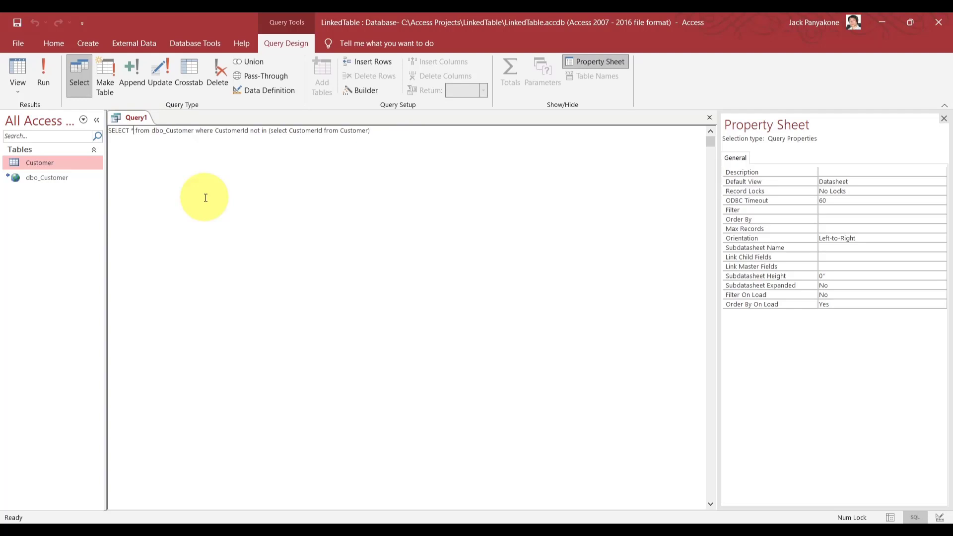
pyautogui.press('BackSpace')
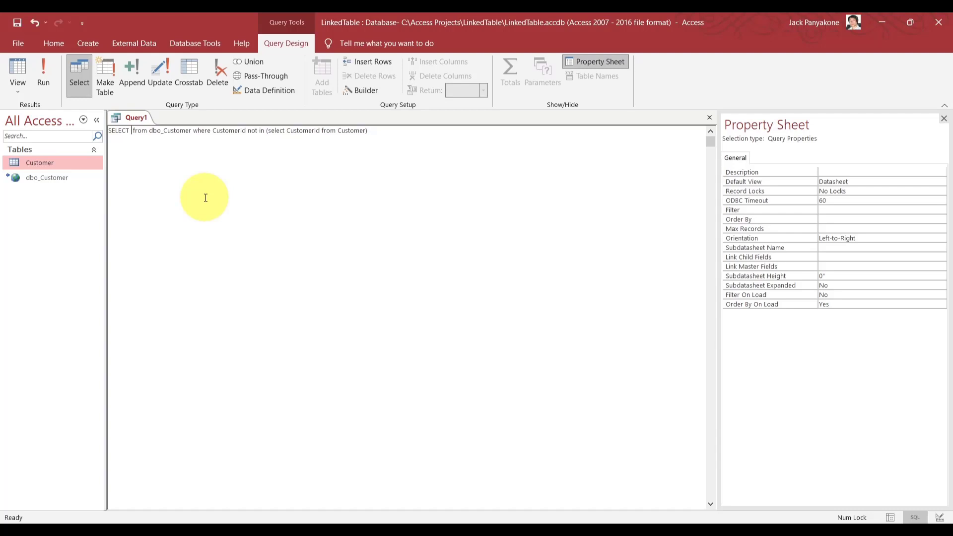
pyautogui.write('CustomerId')
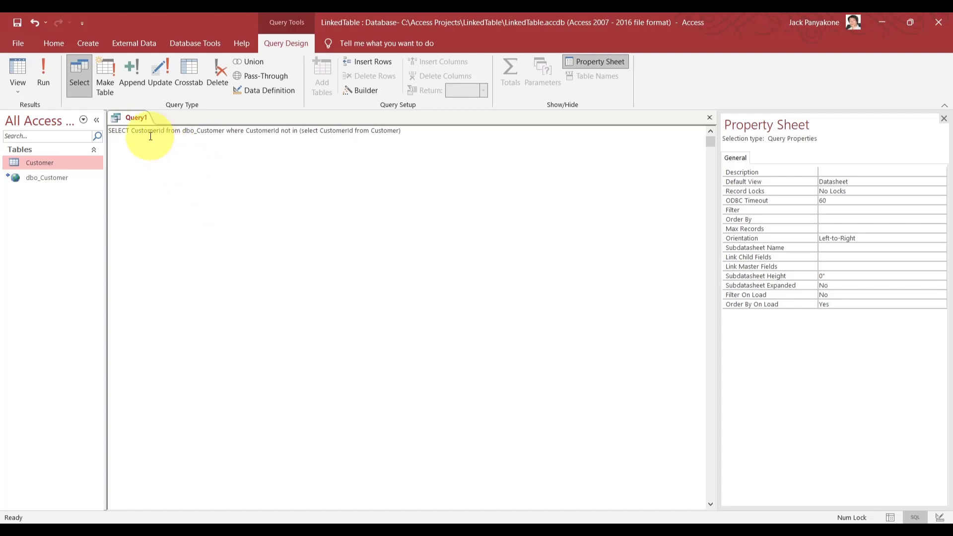
# Check the local Customer table, close it, and put "Insert into Customer(CustomerId)" in front of the SELECT statement
pyautogui.doubleClick(46, 162)
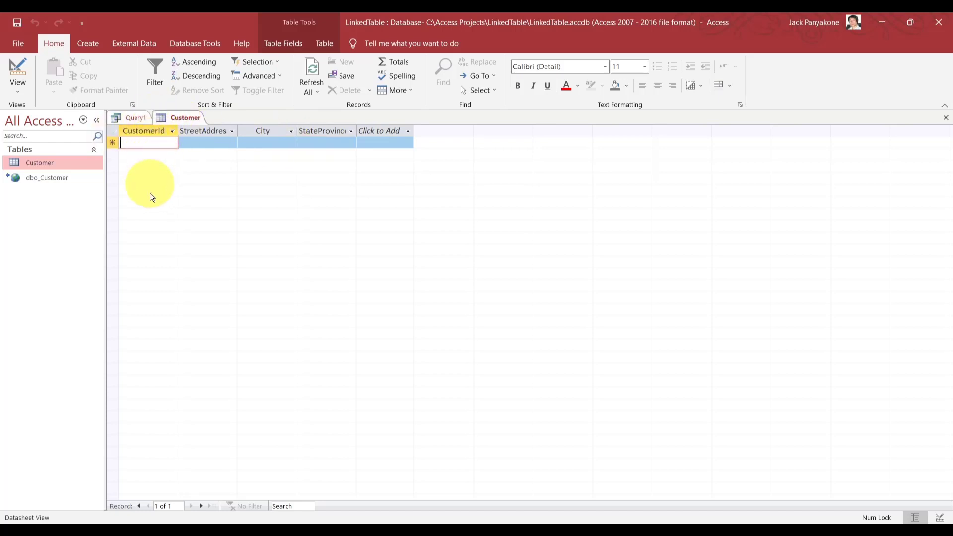
pyautogui.click(947, 118)
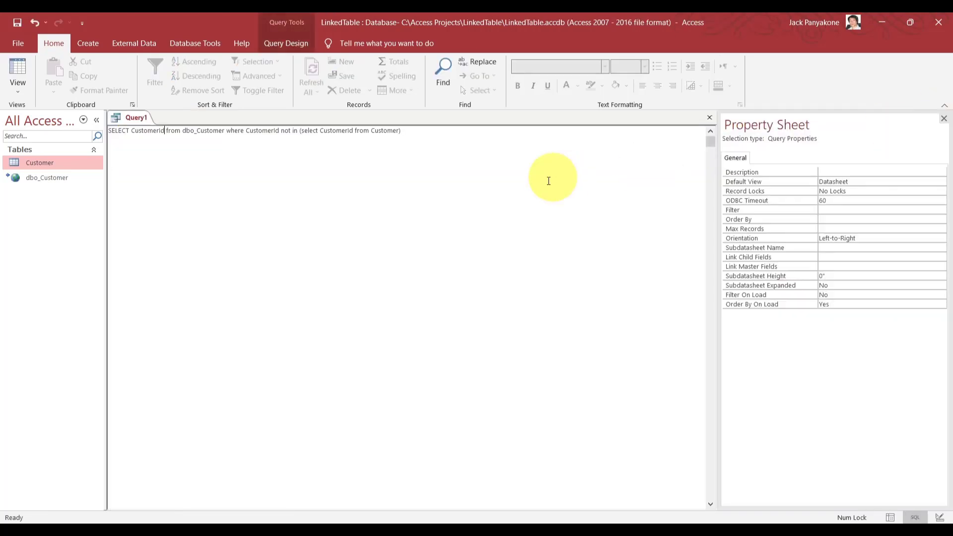
pyautogui.click(109, 130)
pyautogui.write('Inser')
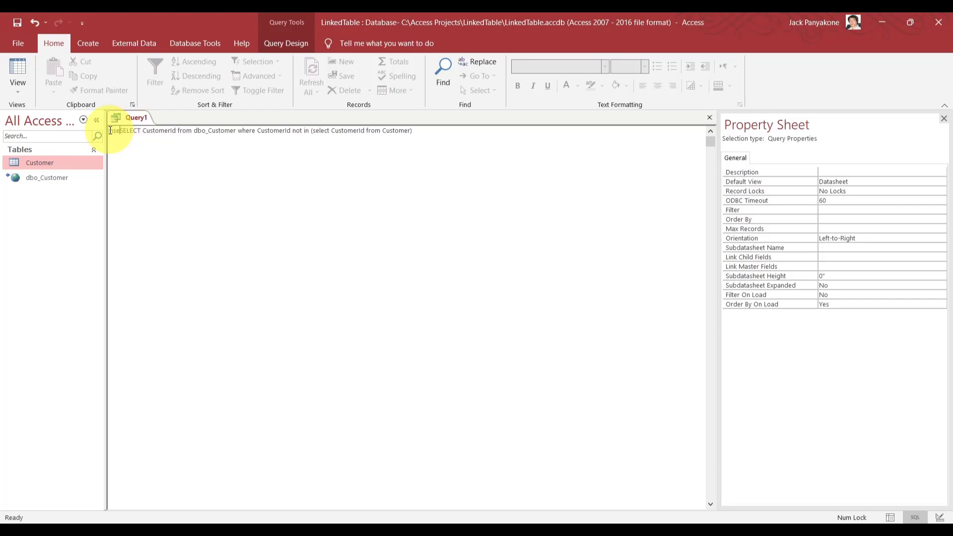
pyautogui.write('t int')
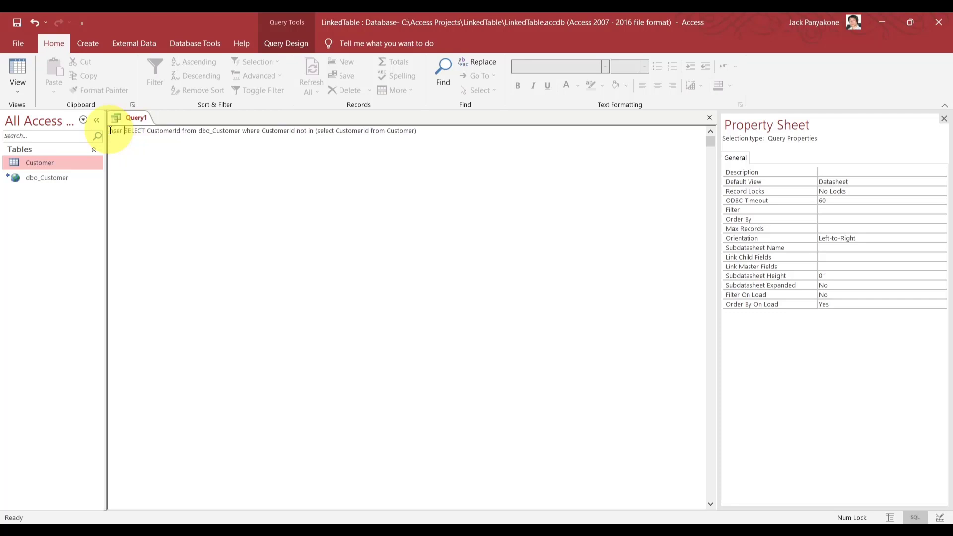
pyautogui.write('o Customer')
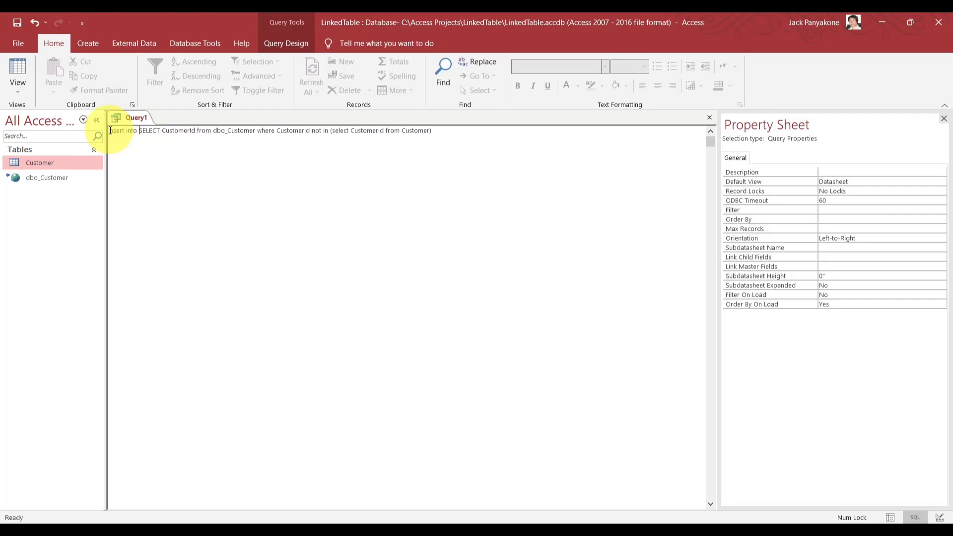
pyautogui.write(' SELE')
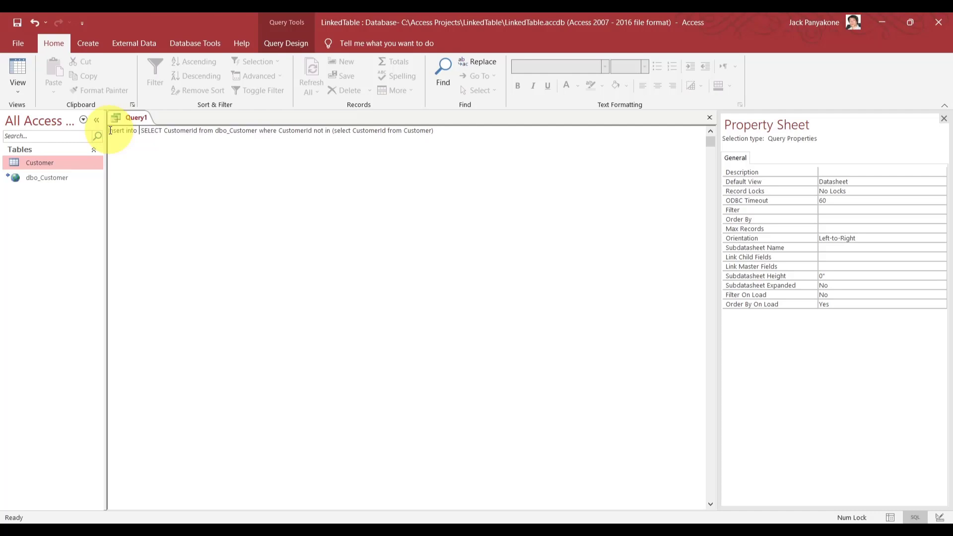
pyautogui.write('CT Customer')
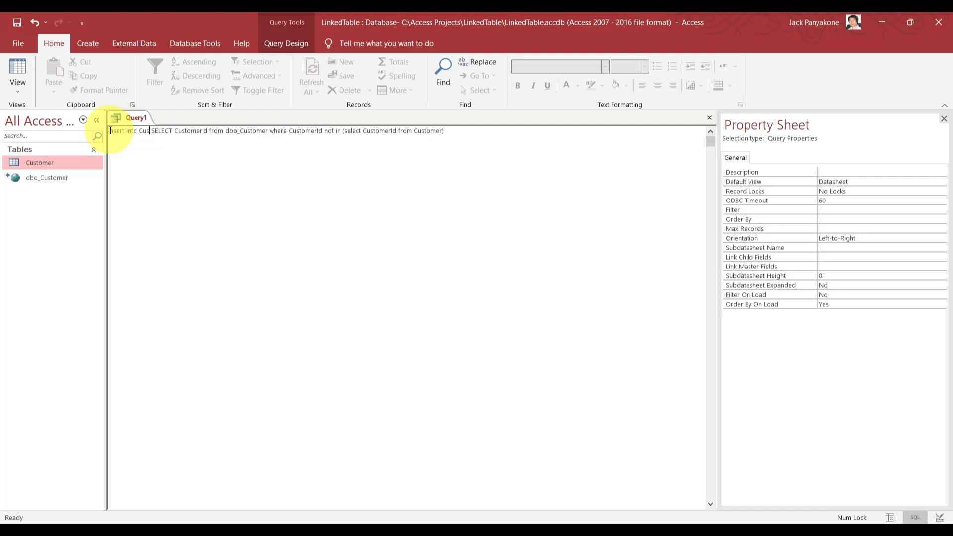
pyautogui.write('()CustomerId')
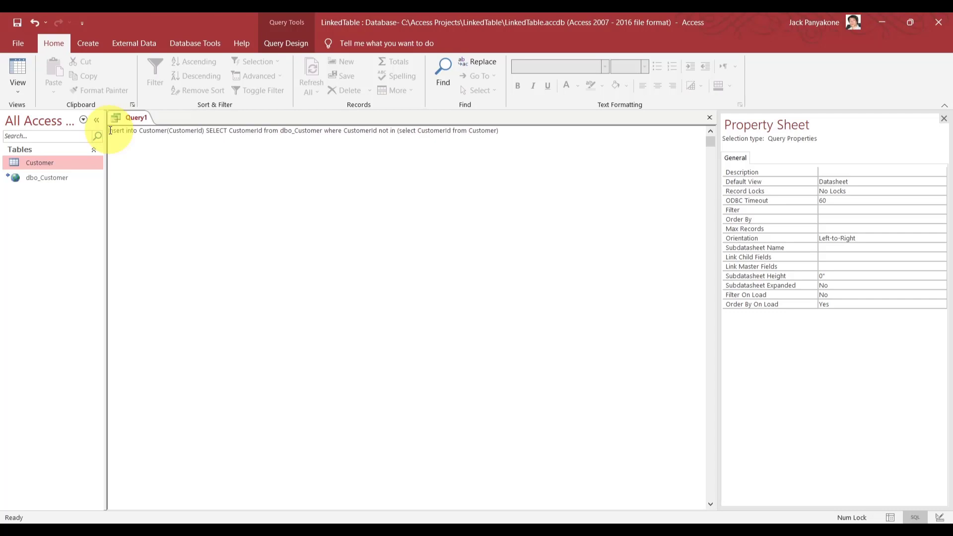
pyautogui.click(214, 171)
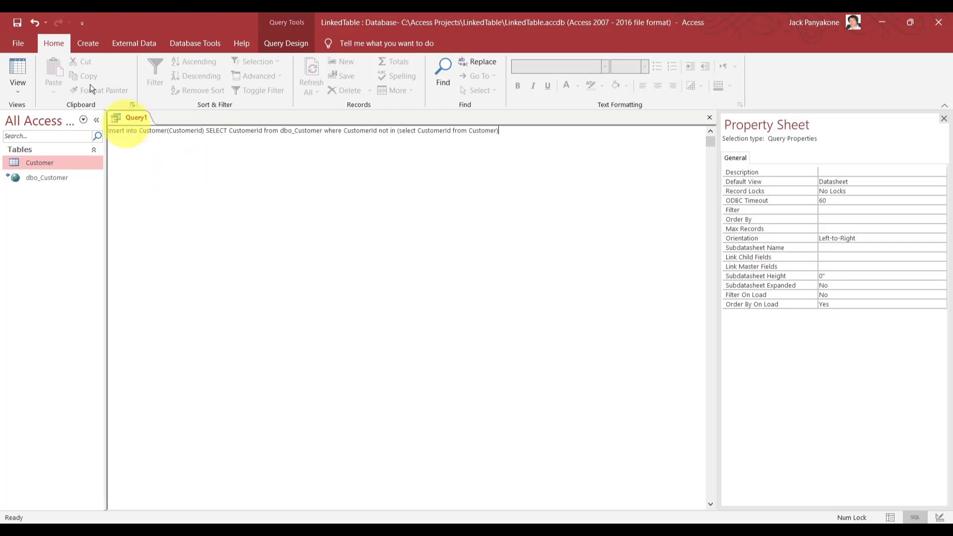
# Run the insert query and accept appending the selected rows to the local Customer table
pyautogui.click(283, 45)
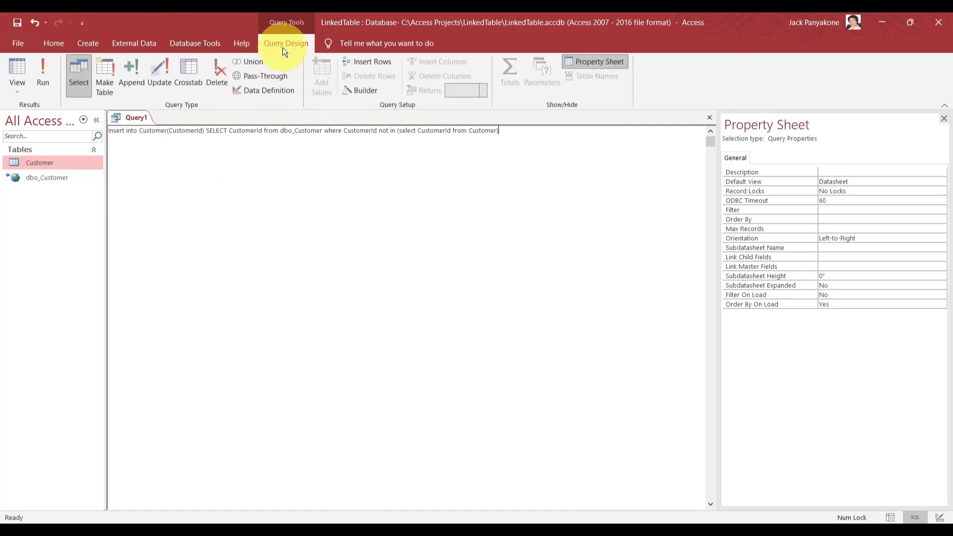
pyautogui.click(47, 69)
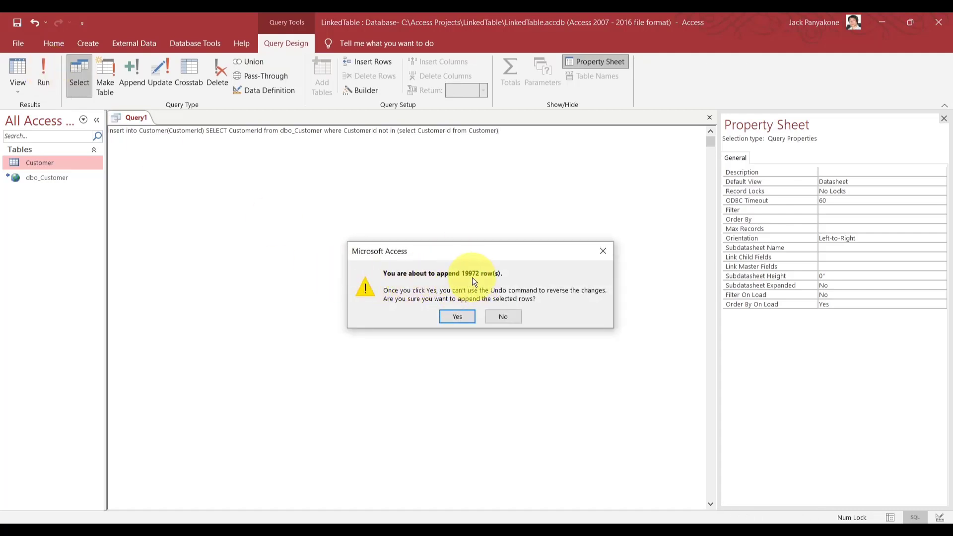
pyautogui.click(460, 317)
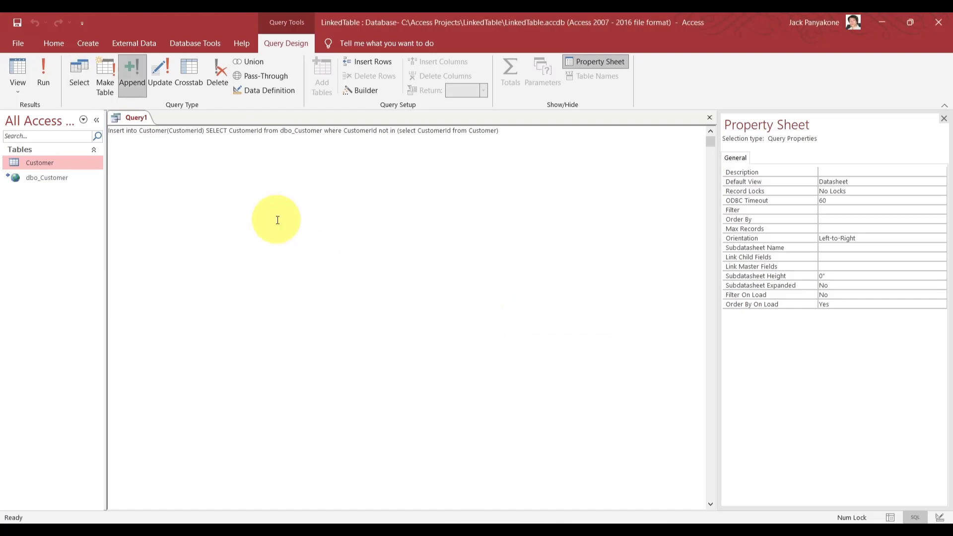
# Save the insert query as qryInsertCustomerFromLinkedTable and close it
pyautogui.click(17, 23)
pyautogui.write('qry')
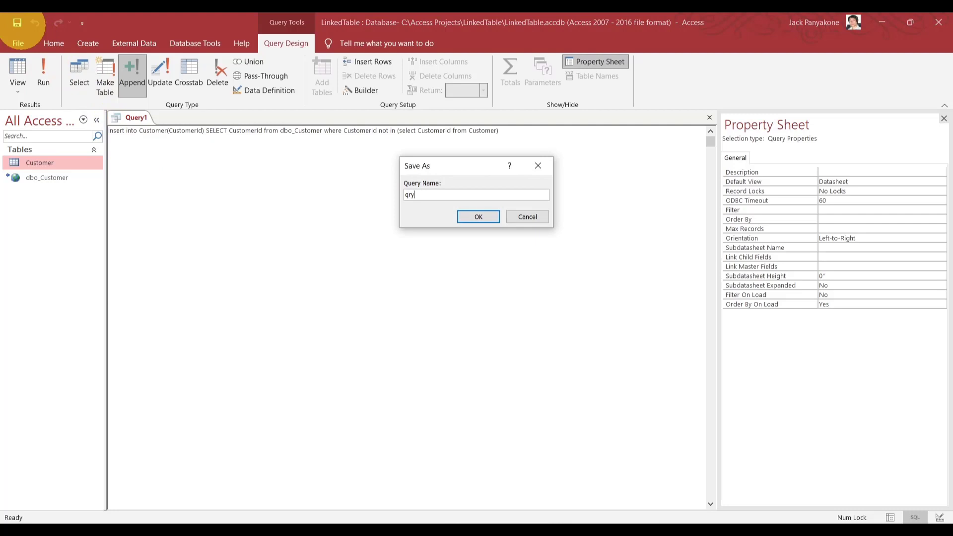
pyautogui.write('InsertFromLinkedTableCustomer')
pyautogui.press('Return')
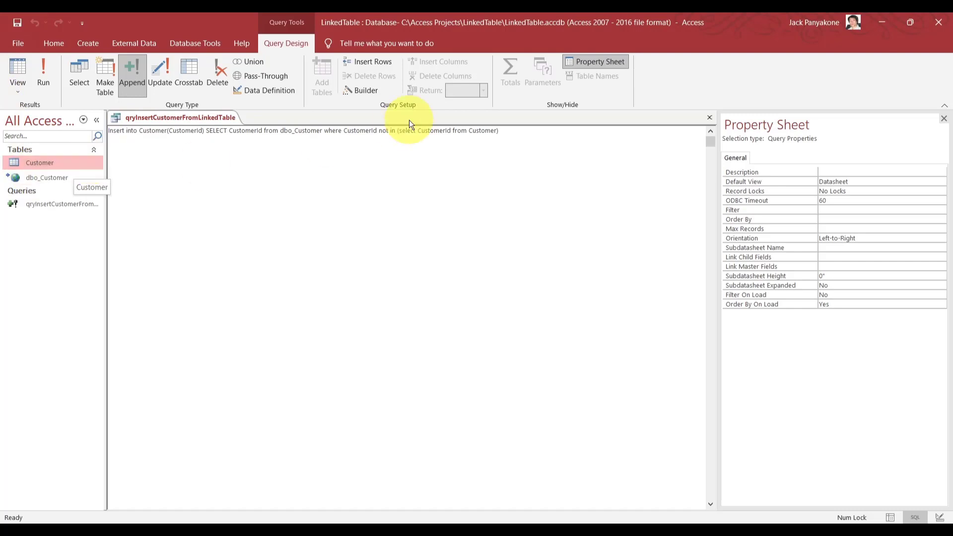
pyautogui.click(709, 118)
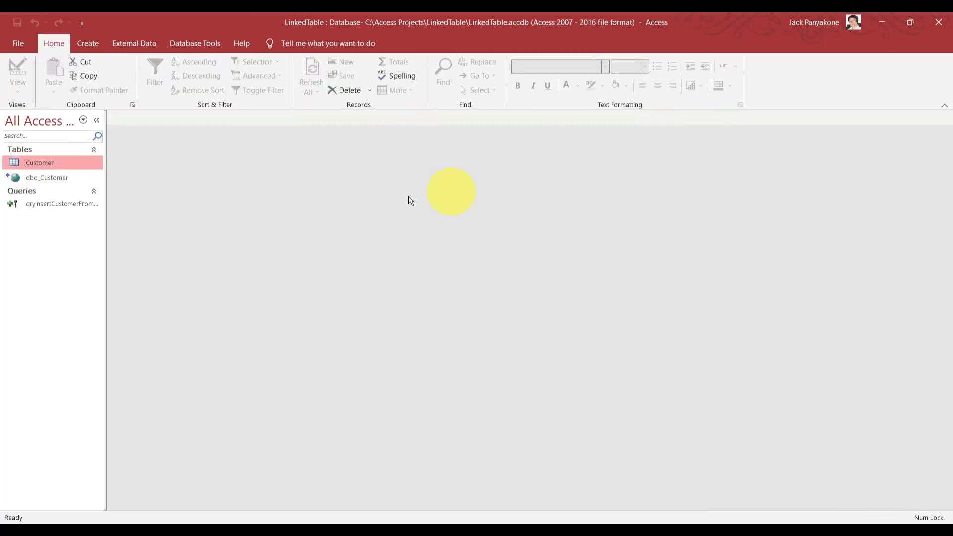
# Open the saved insert query but decline running it, and check the local Customer table before closing it
pyautogui.doubleClick(85, 203)
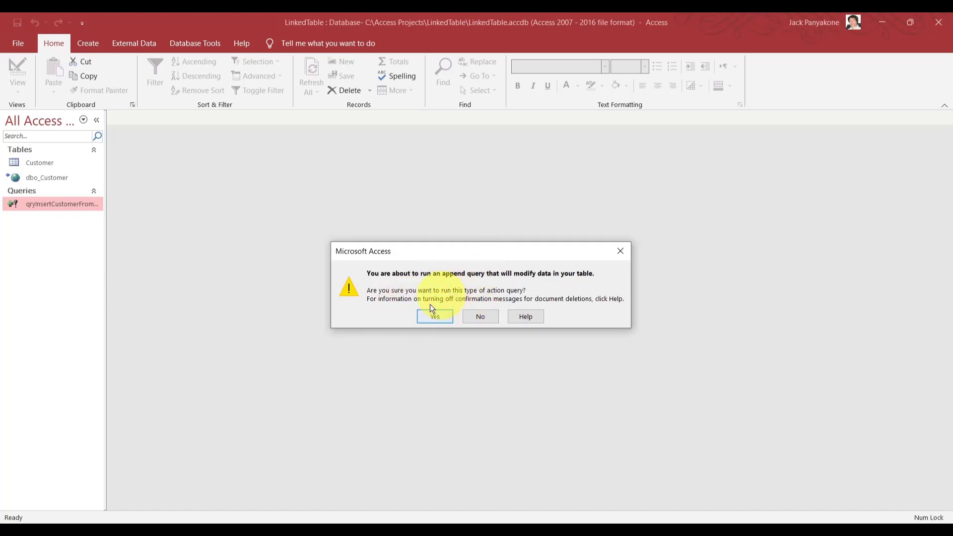
pyautogui.click(481, 317)
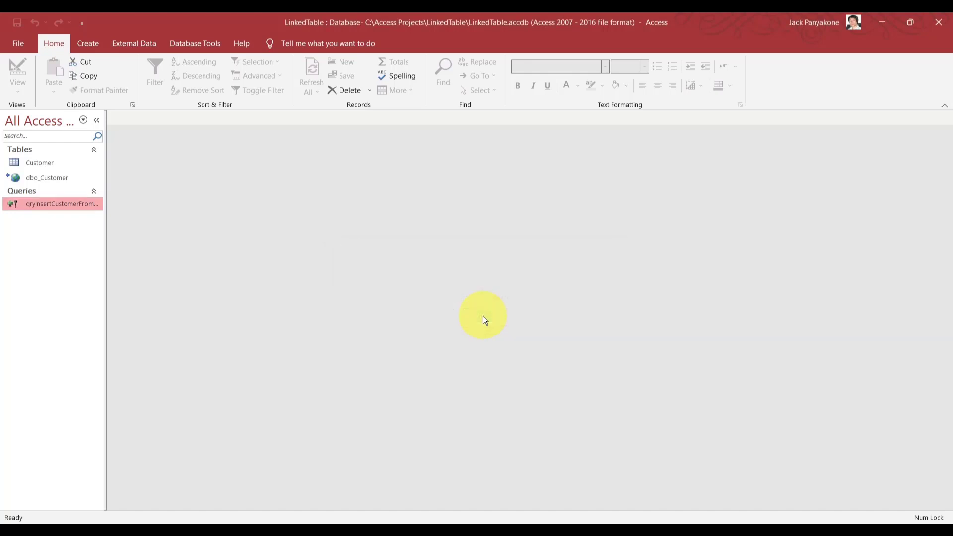
pyautogui.doubleClick(38, 164)
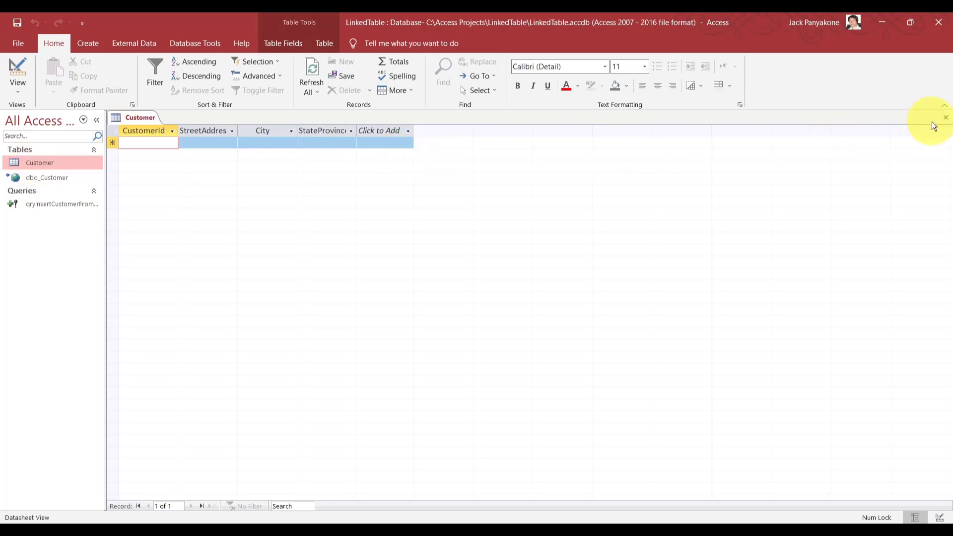
pyautogui.click(946, 118)
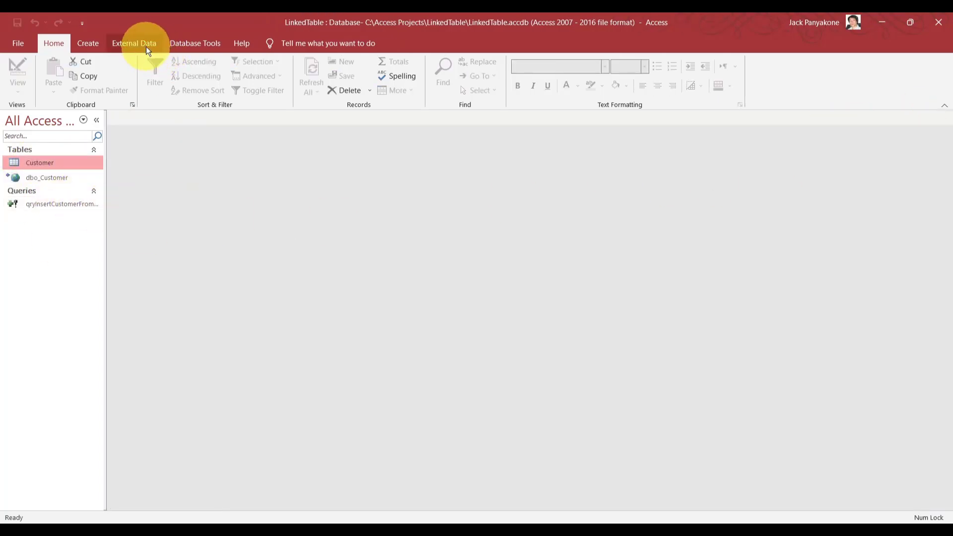
# Create a blank form in design view and shorten its Detail section to about 1.5 inches high
pyautogui.click(102, 43)
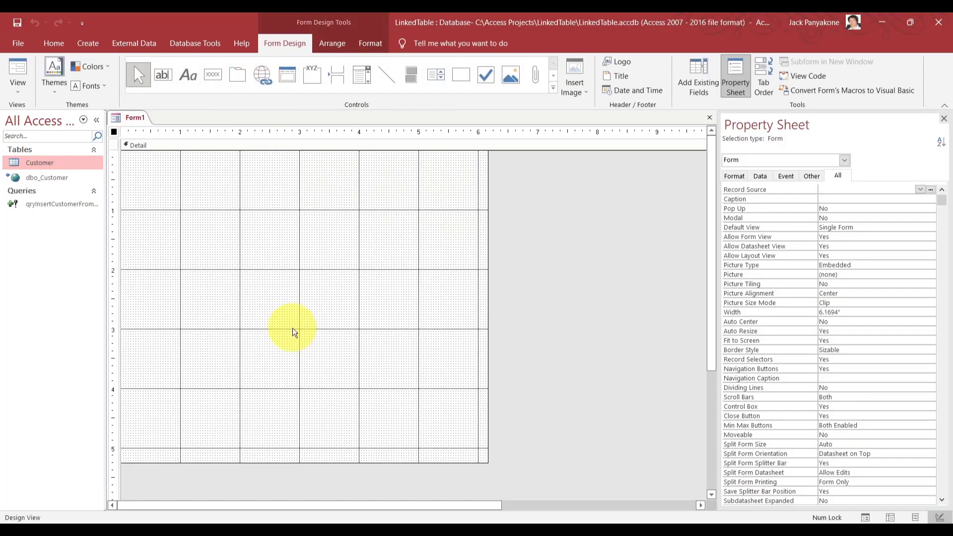
pyautogui.moveTo(274, 463); pyautogui.dragTo(279, 239)
pyautogui.click(272, 297)
# Place a command button about 1.17 by 0.33 inches in the form's Detail section and dismiss its wizard
pyautogui.click(213, 75)
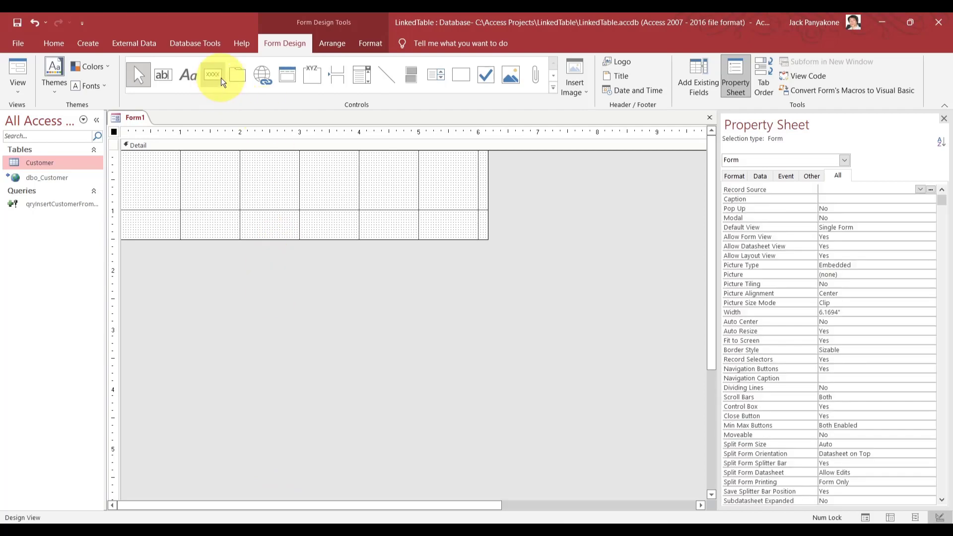
pyautogui.moveTo(225, 165)
pyautogui.mouseDown()
pyautogui.moveTo(251, 195)
pyautogui.moveTo(294, 185)
pyautogui.mouseUp()
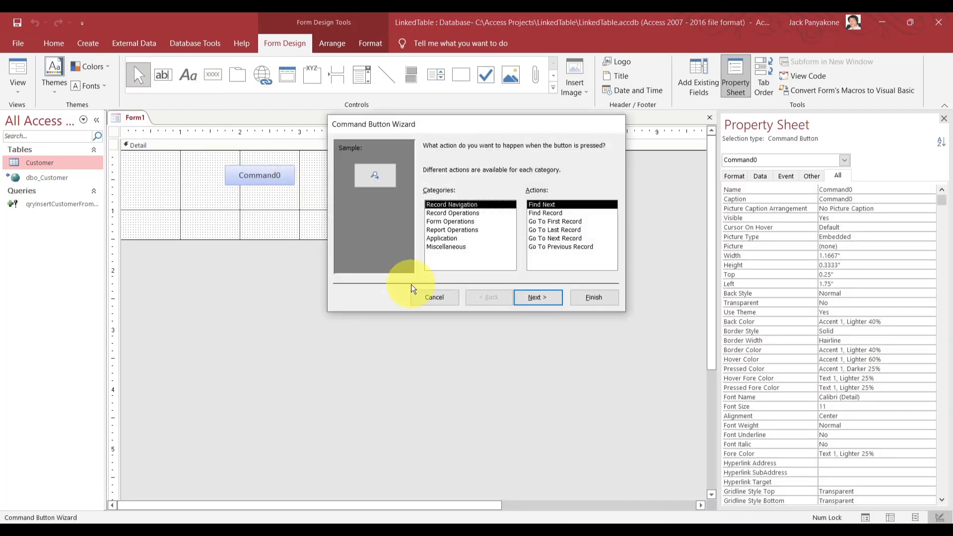
pyautogui.click(426, 298)
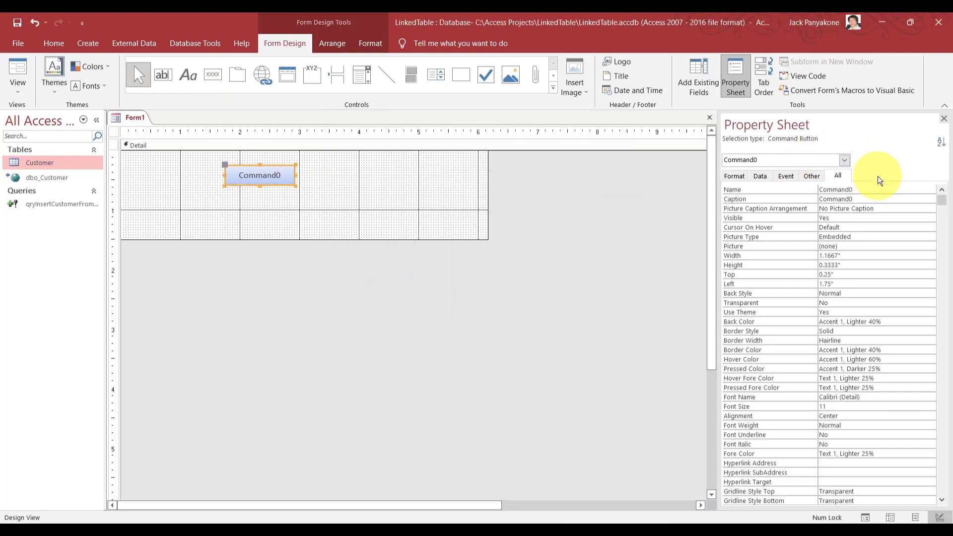
# Name the new command button cmdUpdateCustomer and set its caption to "Update Customer"
pyautogui.click(726, 176)
pyautogui.write('cu')
pyautogui.write('md')
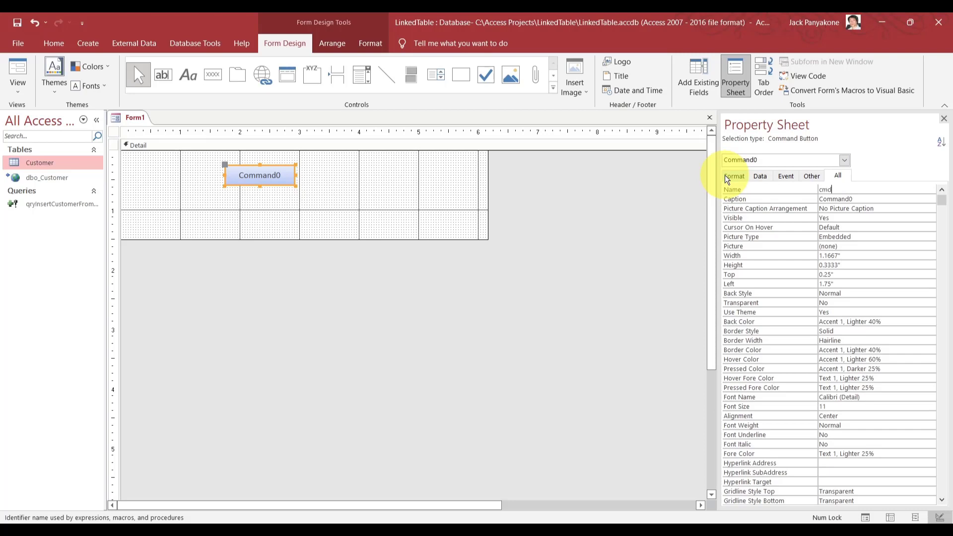
pyautogui.write('UpdateCustomer')
pyautogui.press('Return')
pyautogui.write('Update')
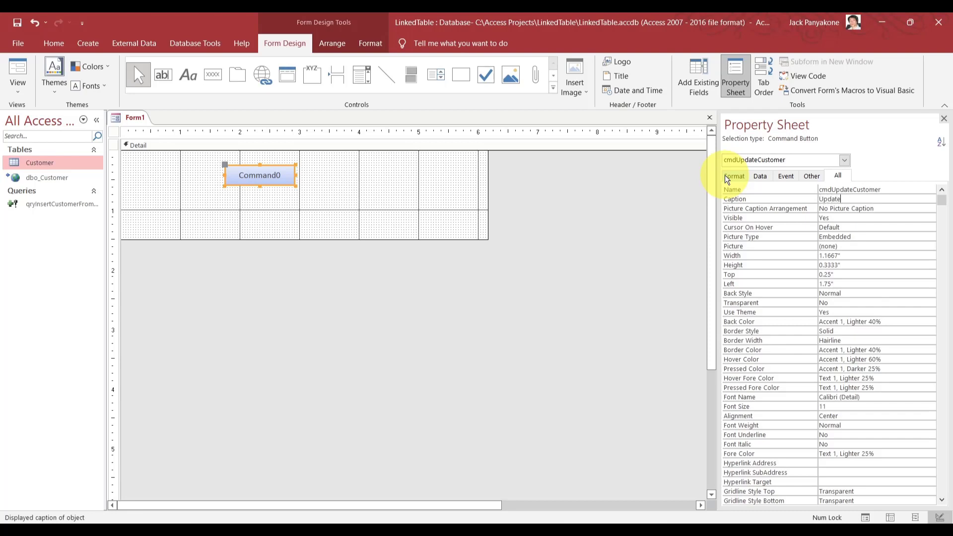
pyautogui.write(' Customer')
pyautogui.press('Return')
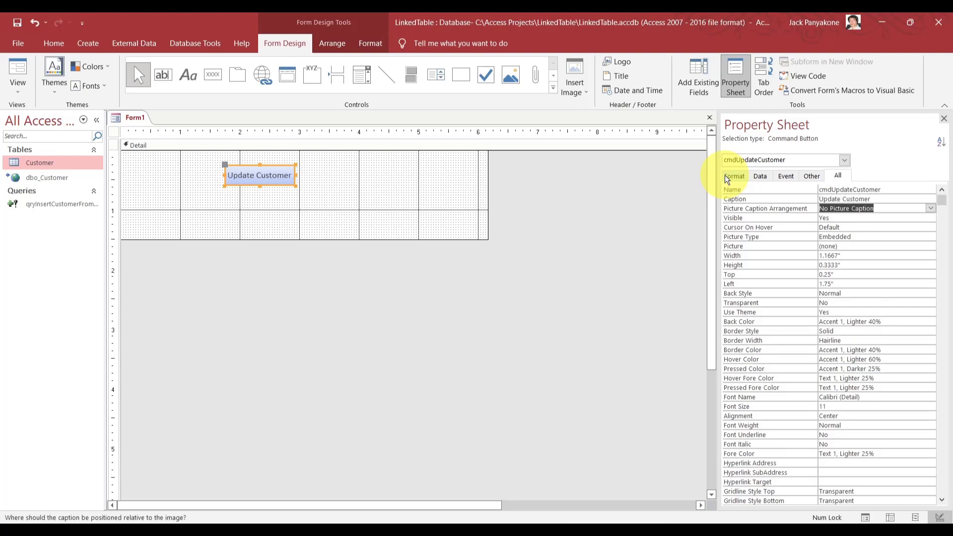
# Narrow the form to about 3.33 inches and create an On Click event procedure for the Update Customer button
pyautogui.moveTo(488, 198); pyautogui.dragTo(320, 155)
pyautogui.click(358, 240)
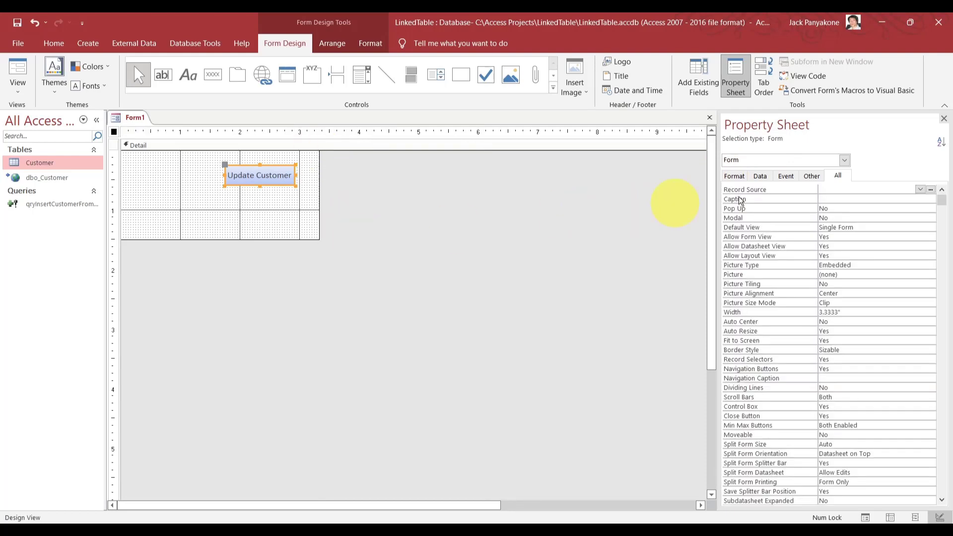
pyautogui.click(788, 177)
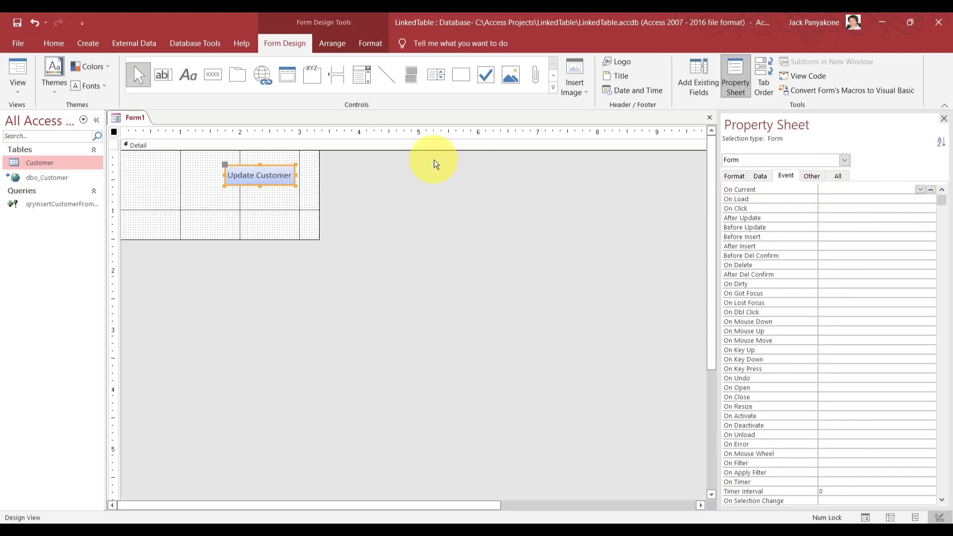
pyautogui.click(265, 181)
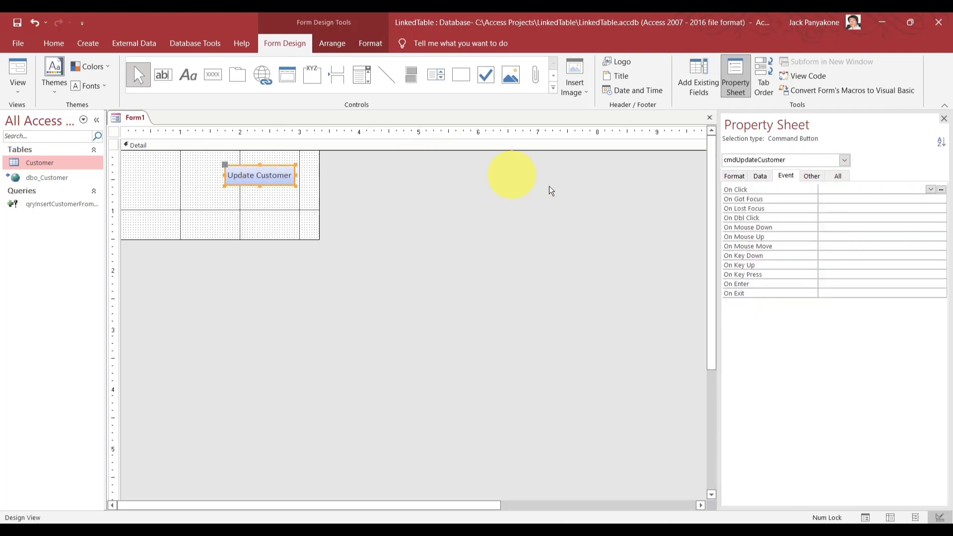
pyautogui.doubleClick(842, 189)
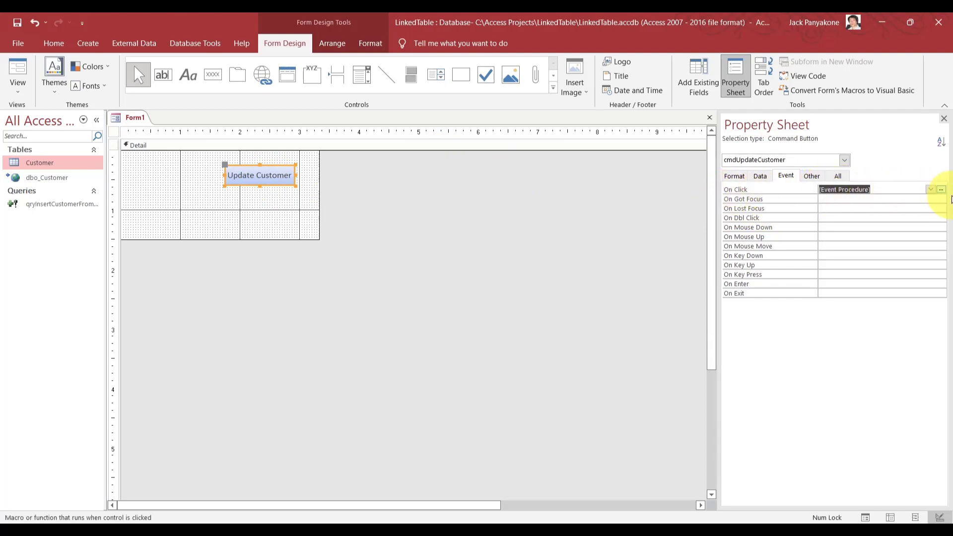
pyautogui.click(941, 189)
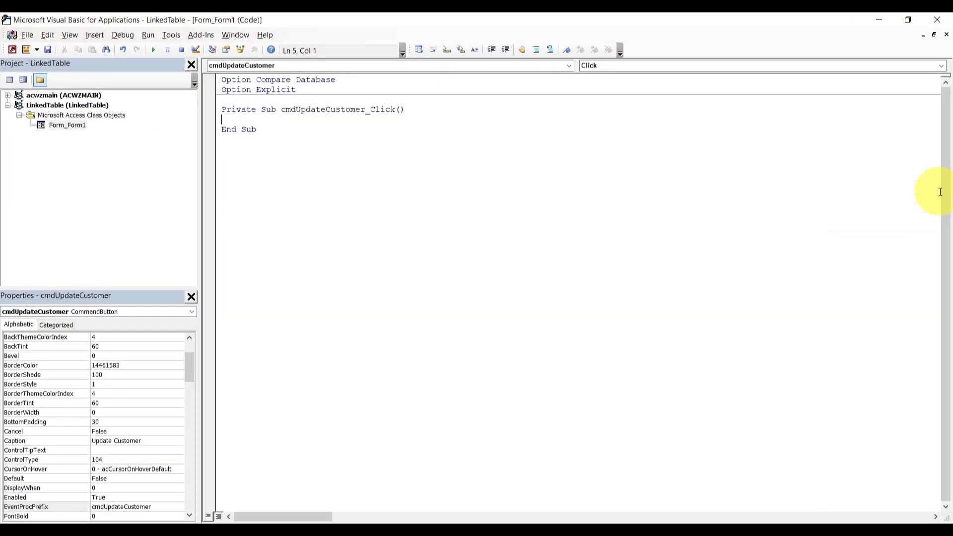
# Write DoCmd.SetWarnings False and DoCmd.SetWarnings True in the click procedure, with two blank lines between them
pyautogui.press('Tab')
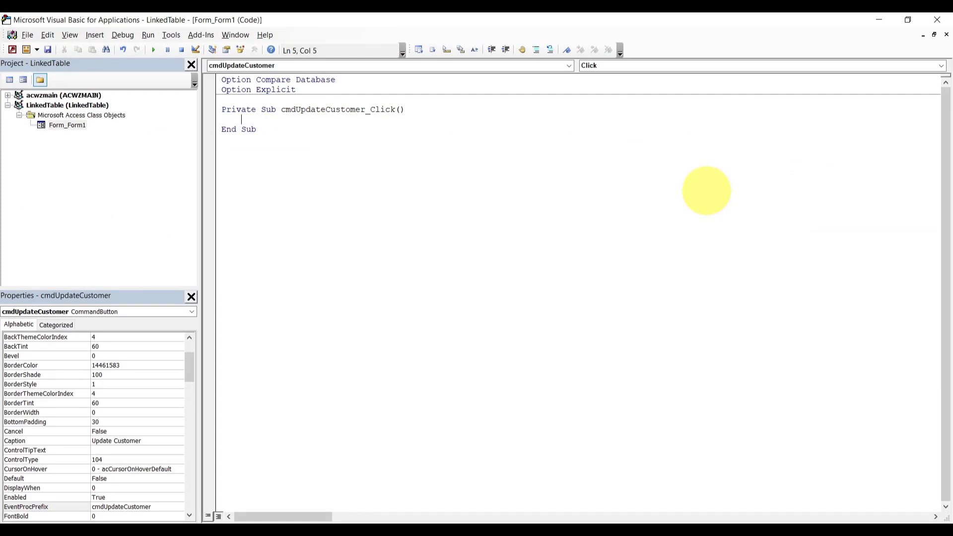
pyautogui.write('docmd.')
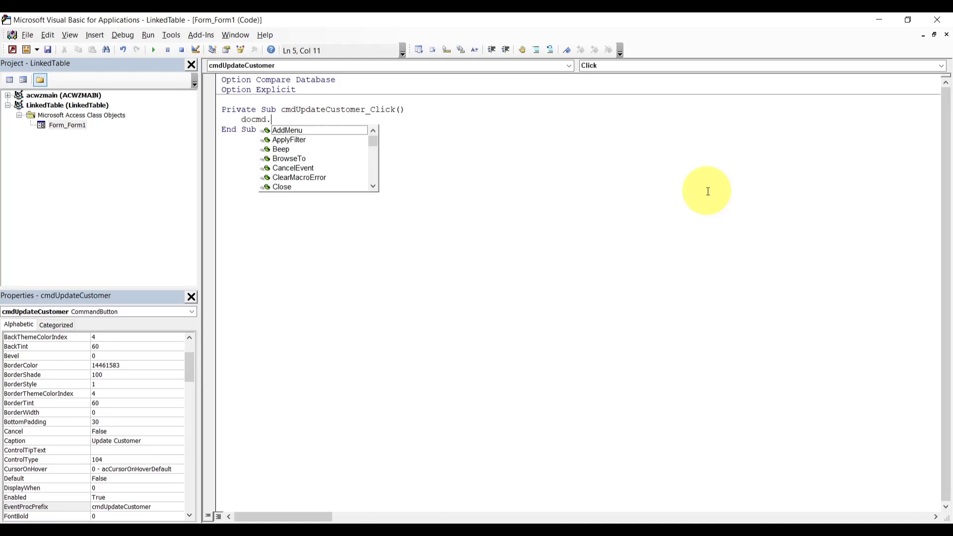
pyautogui.write('SetWarnings ')
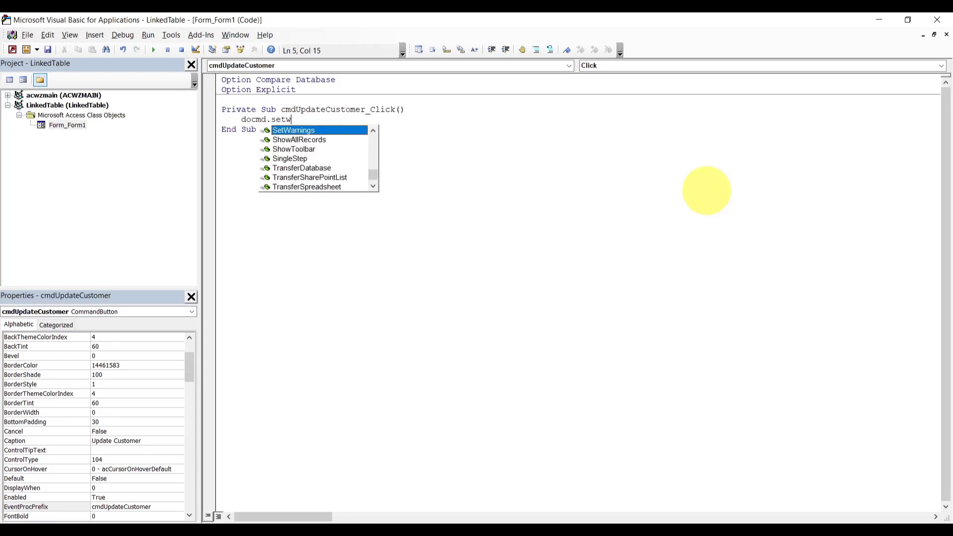
pyautogui.write('False')
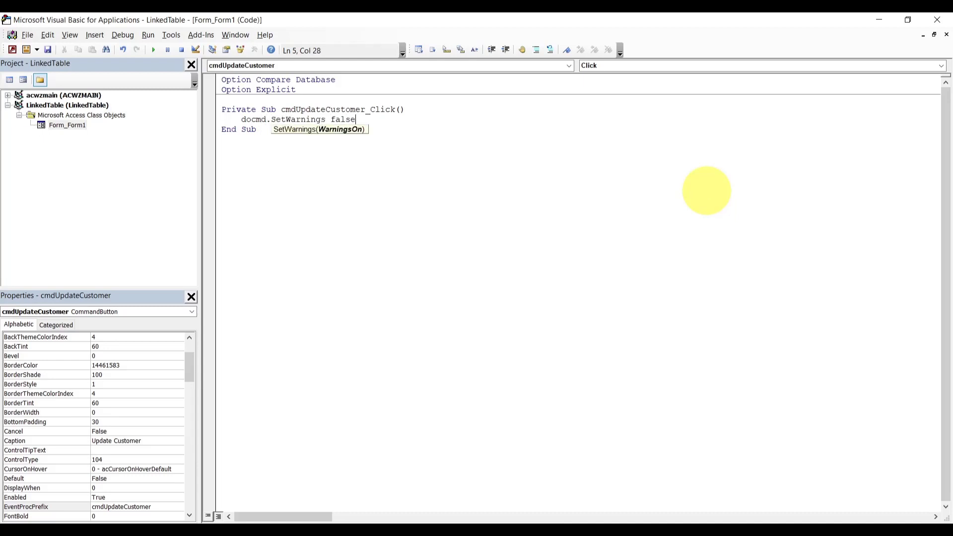
pyautogui.press('Return')
pyautogui.press('Return')
pyautogui.press('Return')
pyautogui.write('docm')
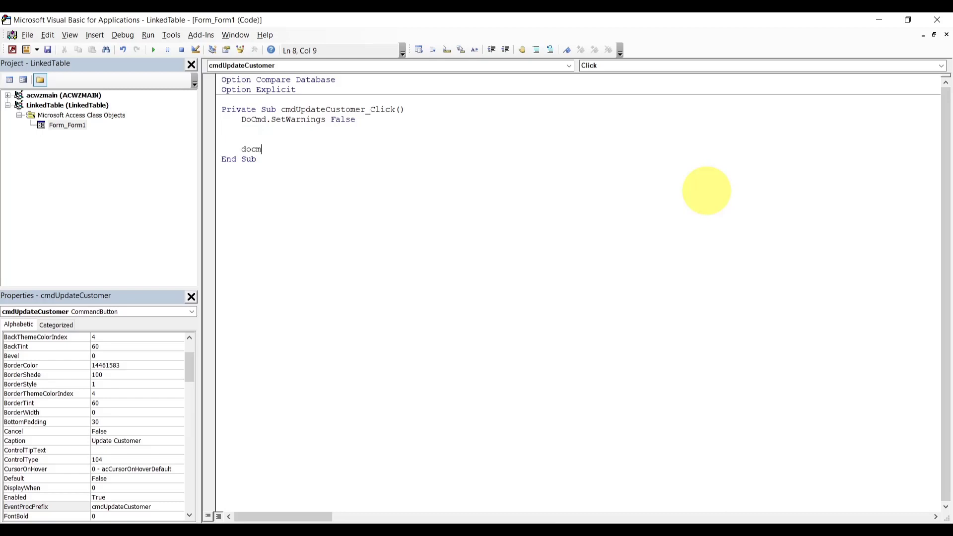
pyautogui.write('d.se')
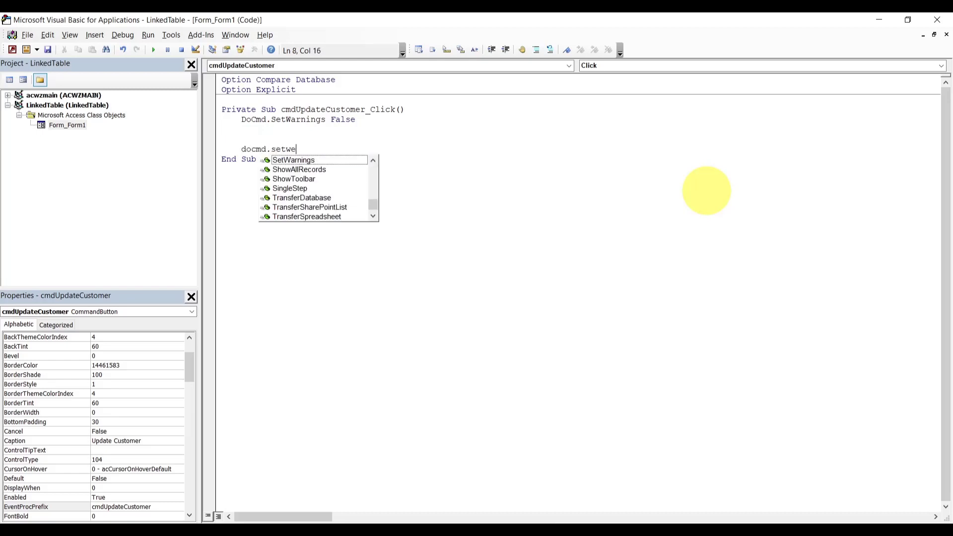
pyautogui.write('tWarnings true')
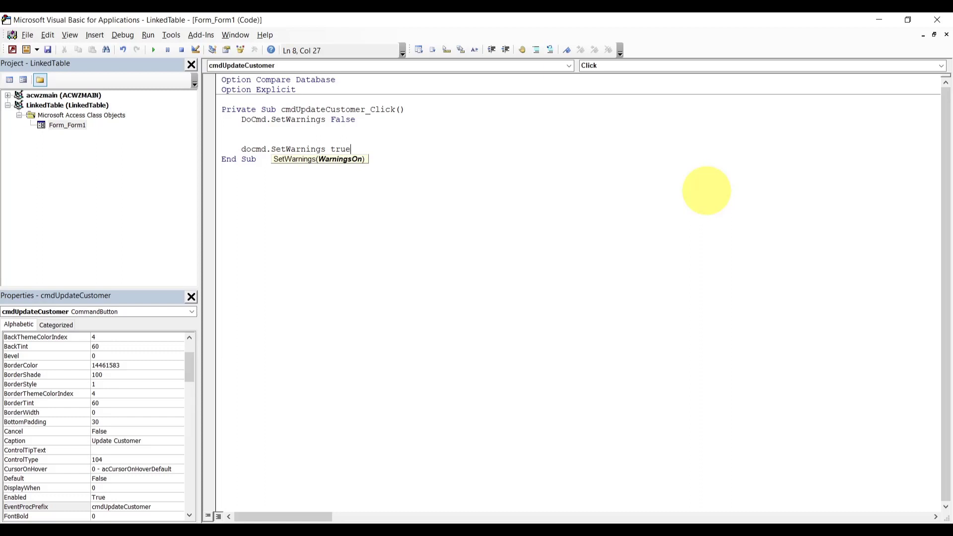
# Add a docmd.OpenQuery() call between the two SetWarnings lines
pyautogui.click(588, 134)
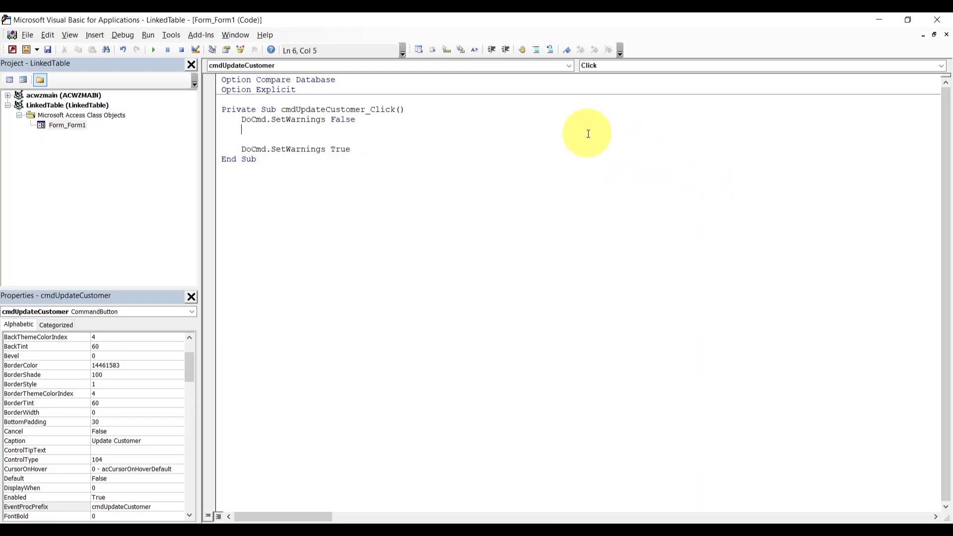
pyautogui.write('c')
pyautogui.press('BackSpace')
pyautogui.write('docmd.open')
pyautogui.press('Tab')
pyautogui.press('BackSpace')
pyautogui.press('BackSpace')
pyautogui.press('BackSpace')
pyautogui.press('BackSpace')
pyautogui.press('BackSpace')
pyautogui.press('BackSpace')
pyautogui.press('BackSpace')
pyautogui.press('BackSpace')
pyautogui.press('BackSpace')
pyautogui.press('BackSpace')
pyautogui.press('BackSpace')
pyautogui.press('BackSpace')
pyautogui.press('BackSpace')
pyautogui.press('BackSpace')
pyautogui.press('BackSpace')
pyautogui.press('BackSpace')
pyautogui.press('BackSpace')
pyautogui.press('BackSpace')
pyautogui.hotkey('ctrl', 'j')
pyautogui.write('openrq')
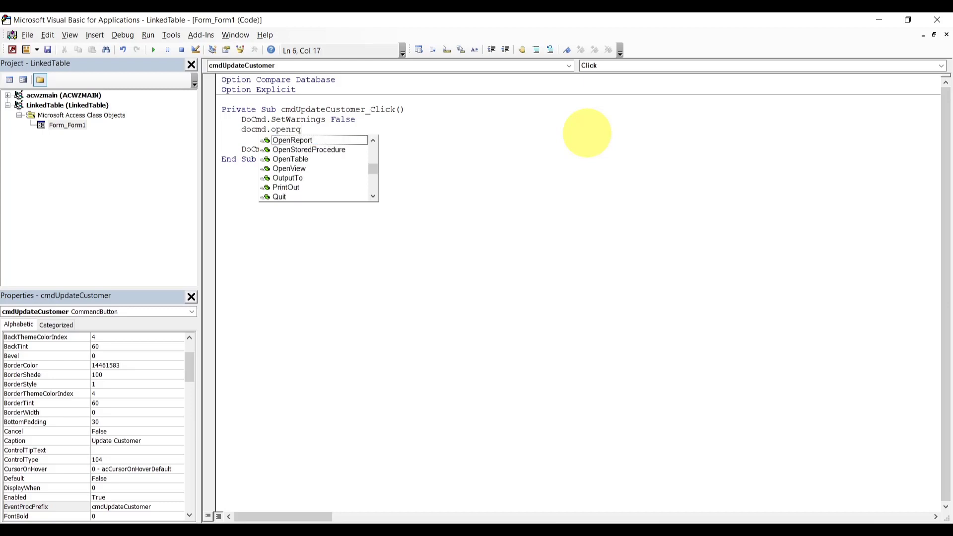
pyautogui.press('Tab')
pyautogui.press('BackSpace')
pyautogui.press('BackSpace')
pyautogui.press('BackSpace')
pyautogui.press('BackSpace')
pyautogui.press('BackSpace')
pyautogui.press('BackSpace')
pyautogui.press('BackSpace')
pyautogui.press('BackSpace')
pyautogui.press('BackSpace')
pyautogui.press('BackSpace')
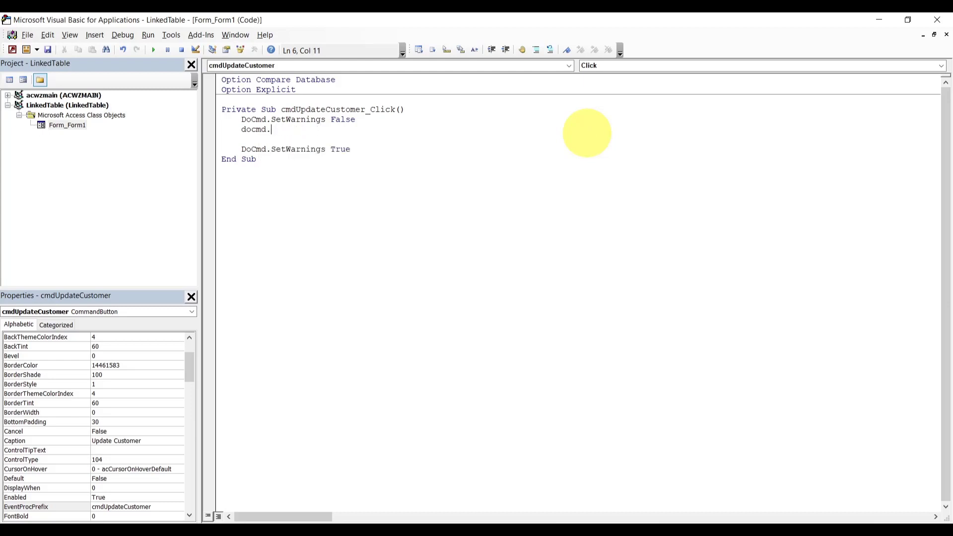
pyautogui.write('.openq')
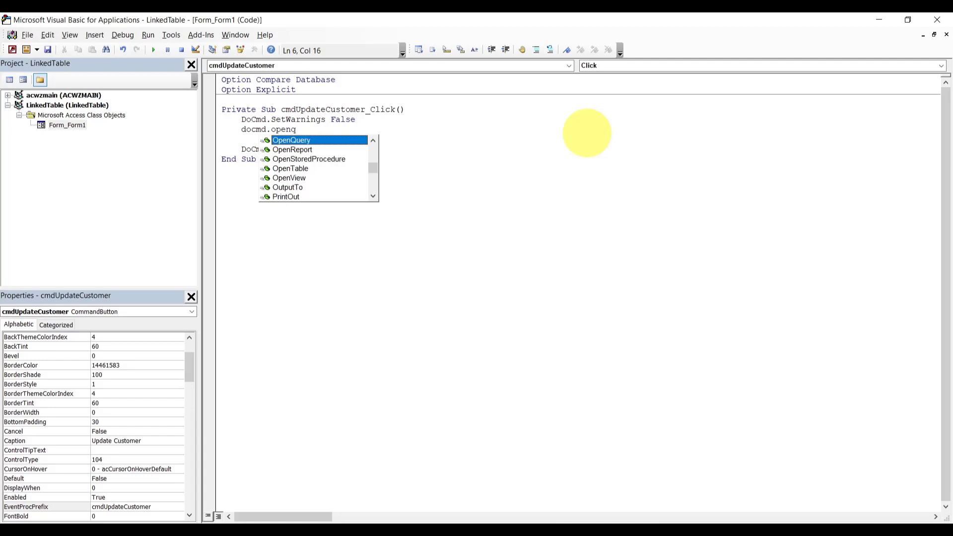
pyautogui.press('Tab')
pyautogui.write('()')
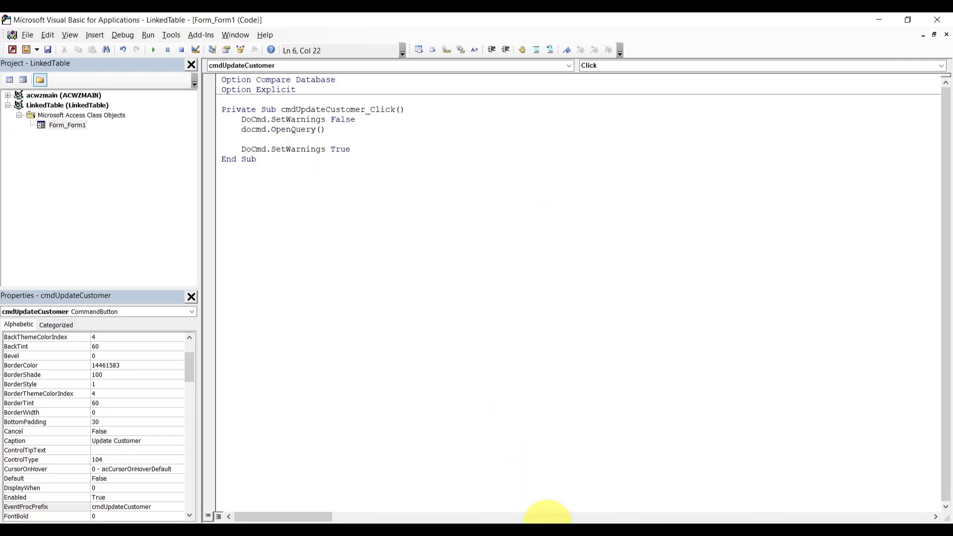
# Switch to the Access window, copy the full name of the saved insert query, and return to the form's code
pyautogui.click(541, 535)
pyautogui.click(496, 496)
pyautogui.click(223, 315)
pyautogui.rightClick(82, 208)
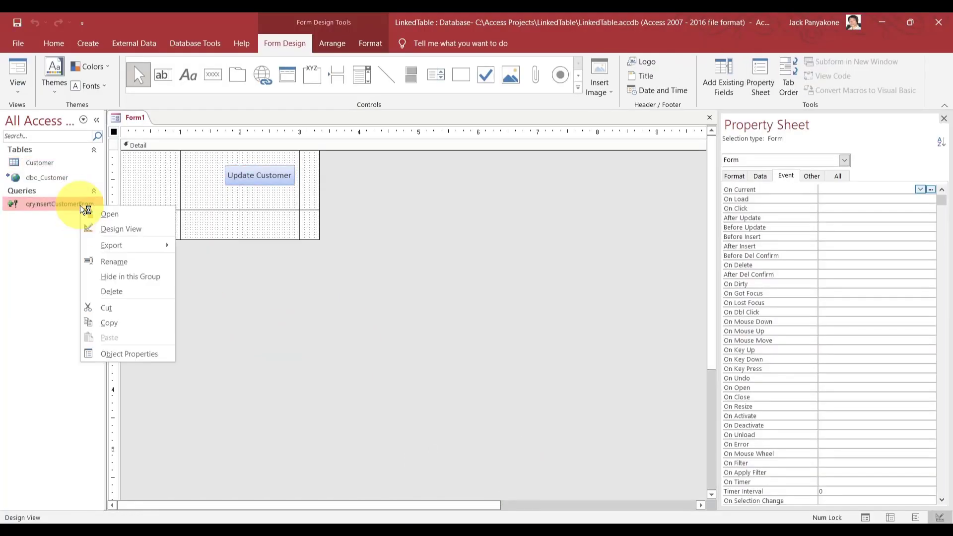
pyautogui.click(115, 262)
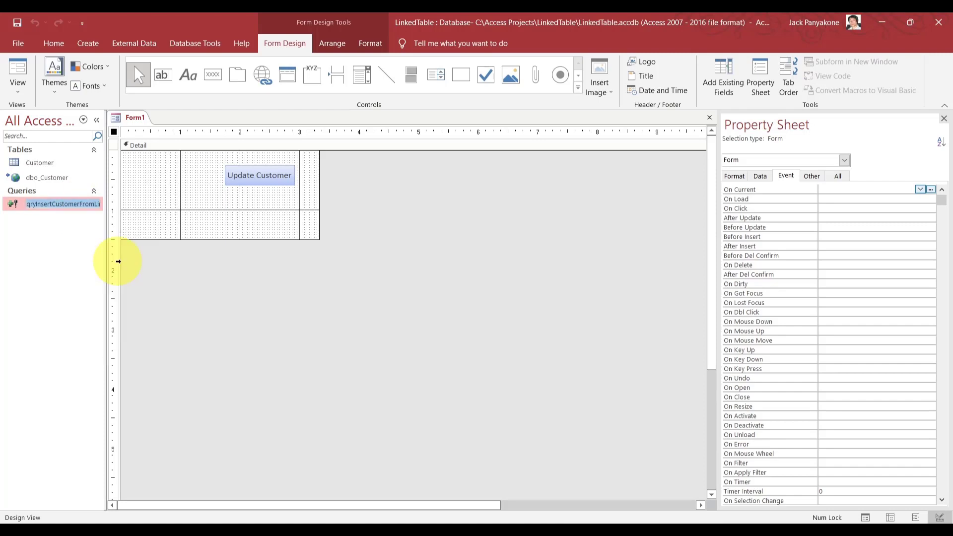
pyautogui.press('Return')
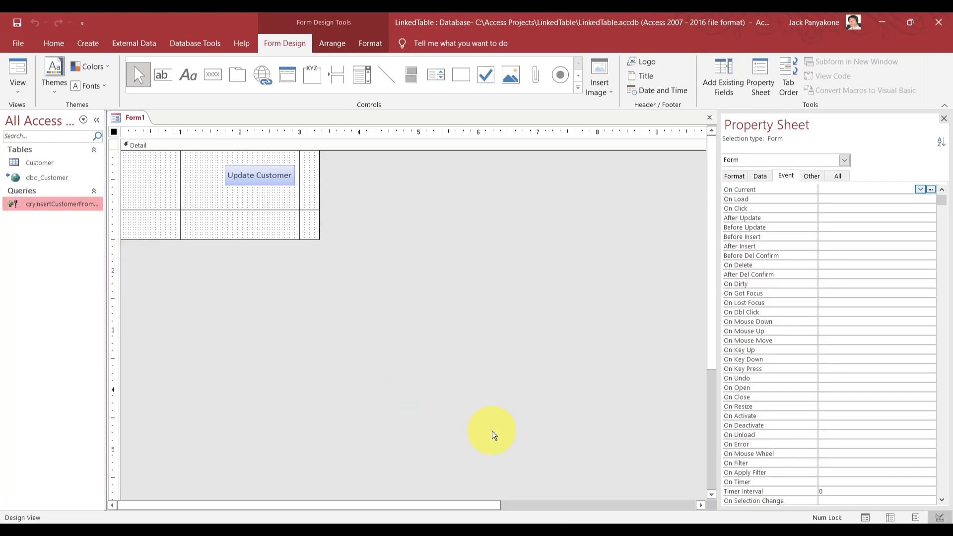
pyautogui.moveTo(534, 521)
pyautogui.click(586, 501)
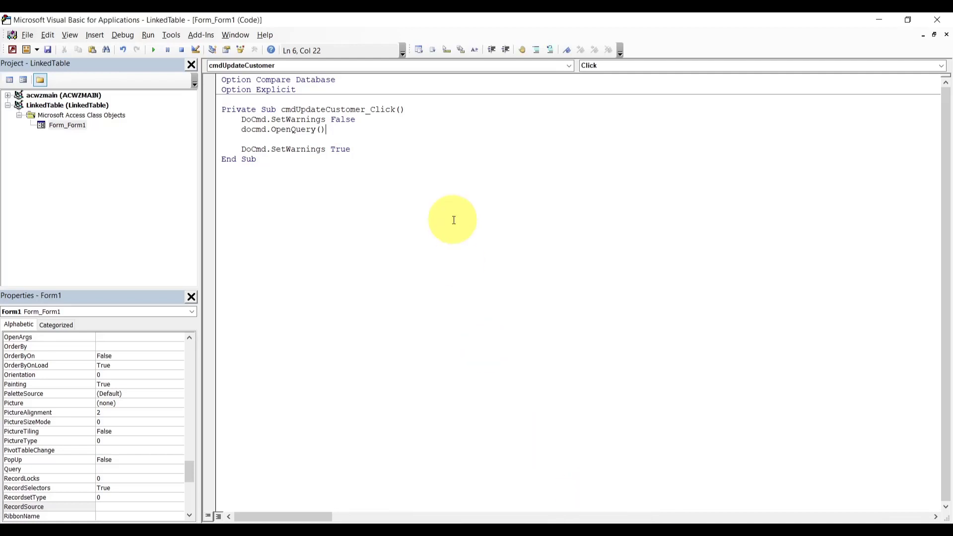
# Pass "qryInsertCustomerFromLinkedTable" as the query name inside the parentheses of the OpenQuery call
pyautogui.click(322, 129)
pyautogui.write('"')
pyautogui.write('qryInsertCustomerFromLinkedTable')
pyautogui.write('"')
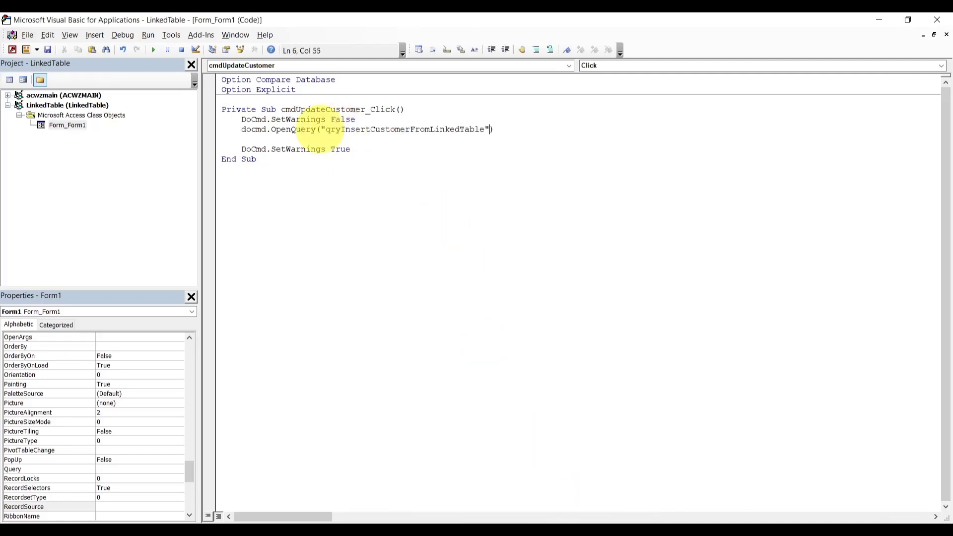
pyautogui.click(385, 146)
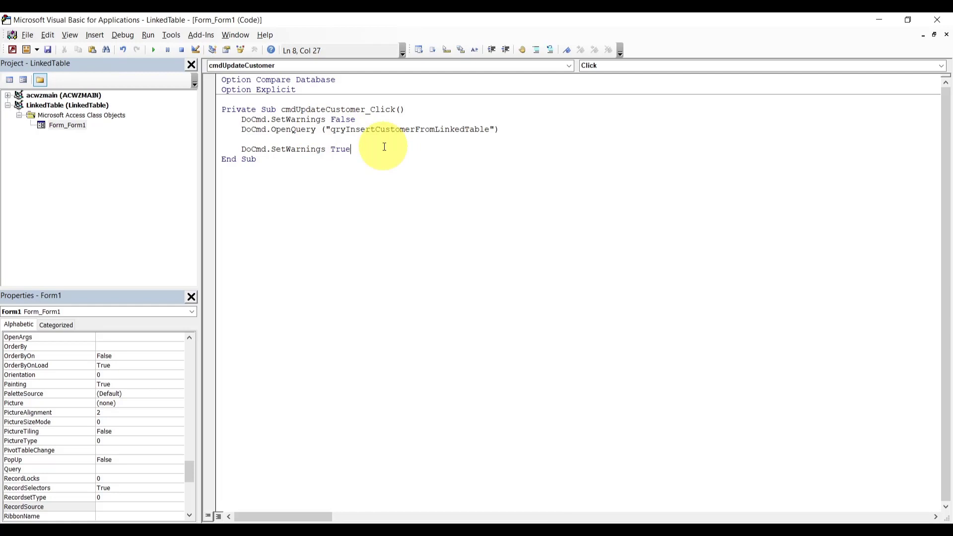
# Save the form with its code under the name frmUpdateCustomer
pyautogui.hotkey('ctrl', 's')
pyautogui.write('frmUpd')
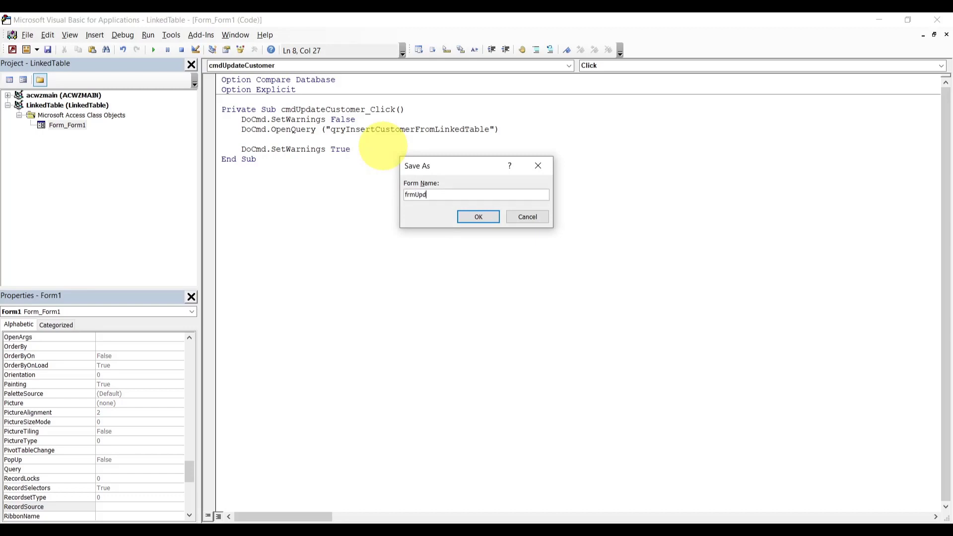
pyautogui.write('ateCustomer')
pyautogui.press('Return')
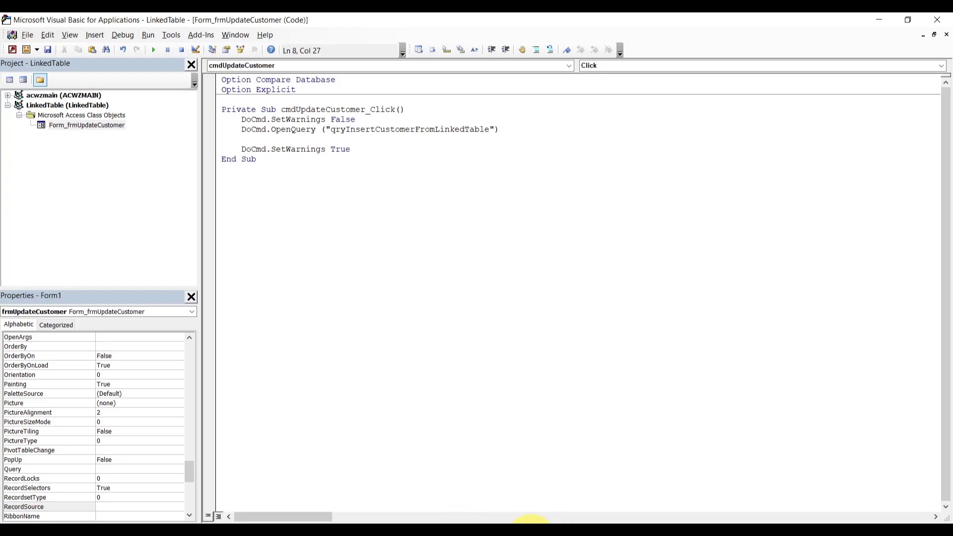
# Switch back to Access, reopen frmUpdateCustomer in Form View and run its Update Customer button
pyautogui.moveTo(530, 519)
pyautogui.click(493, 486)
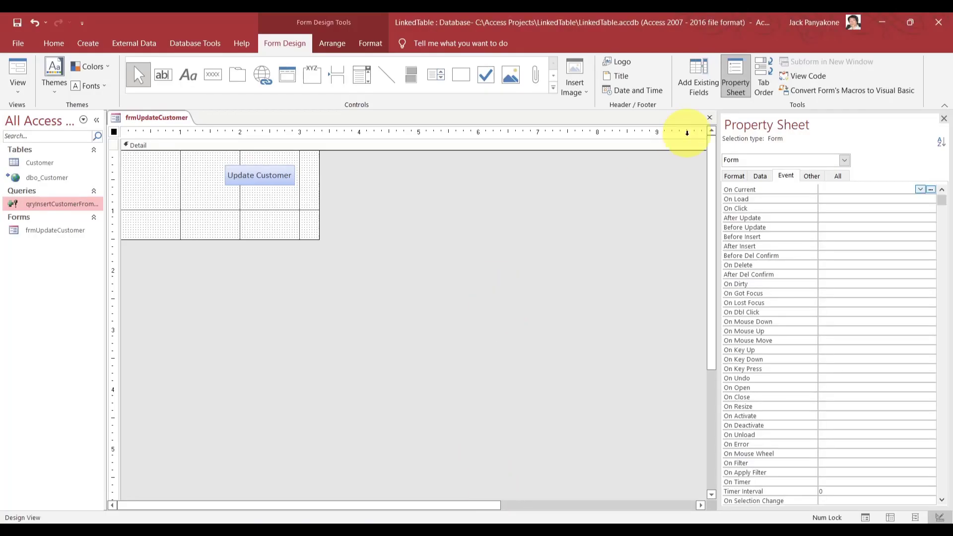
pyautogui.click(709, 117)
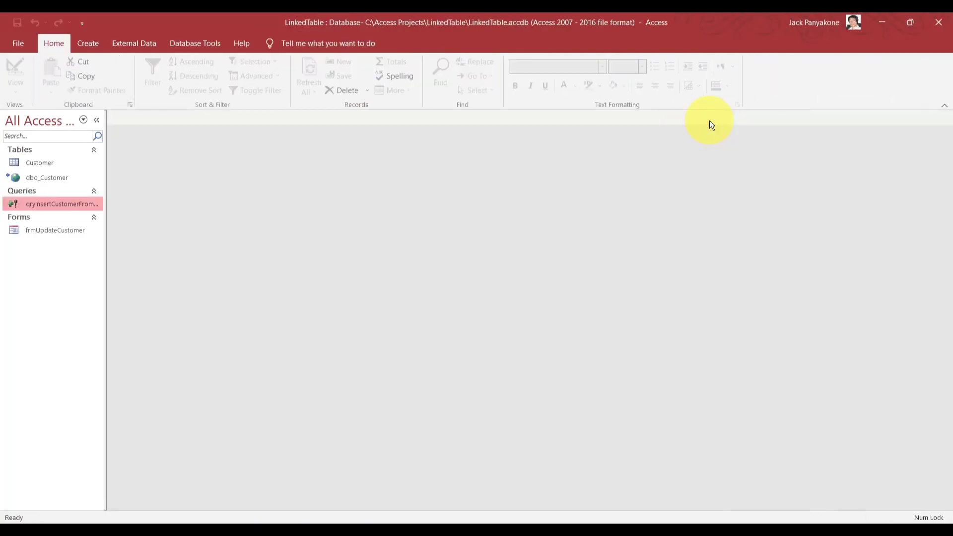
pyautogui.doubleClick(38, 229)
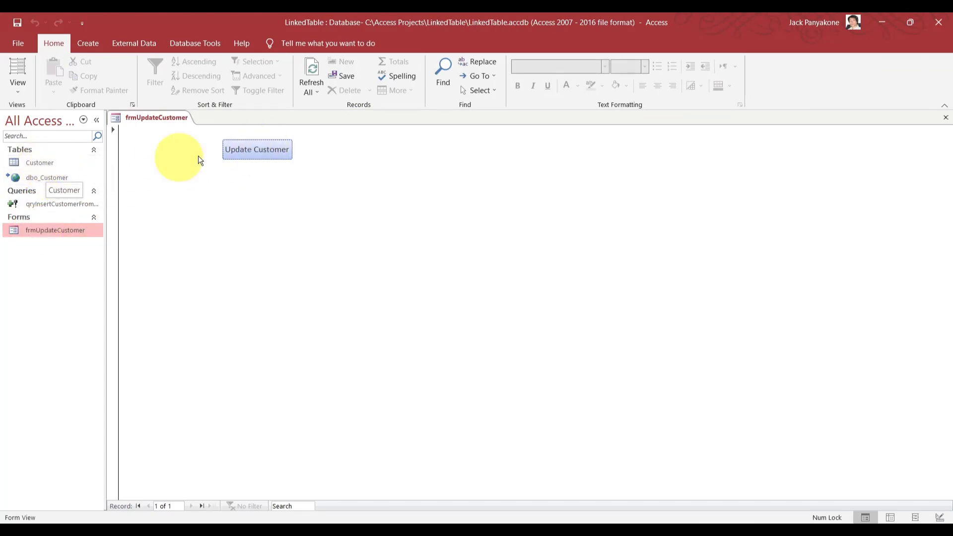
pyautogui.click(248, 149)
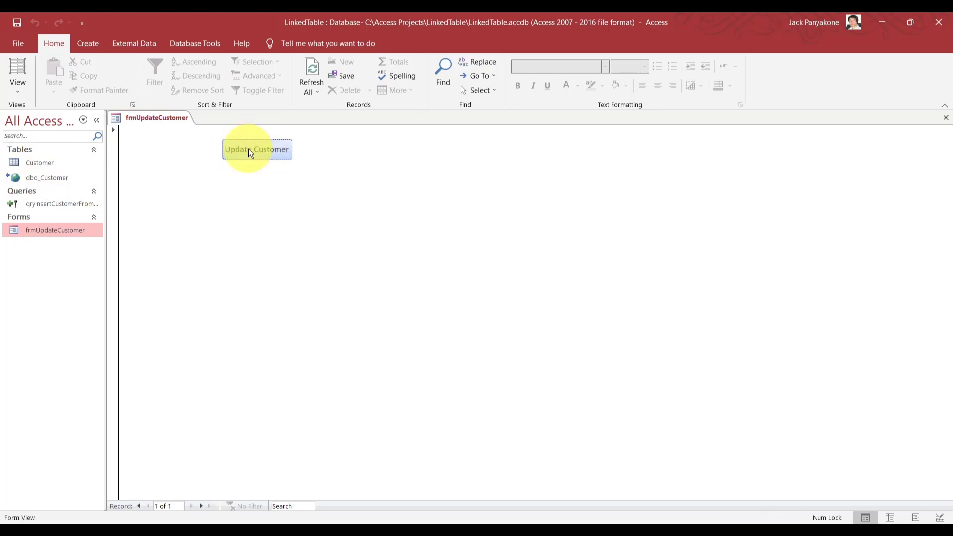
# Open the local Customer table to examine its records, then close it
pyautogui.click(36, 160)
pyautogui.doubleClick(36, 162)
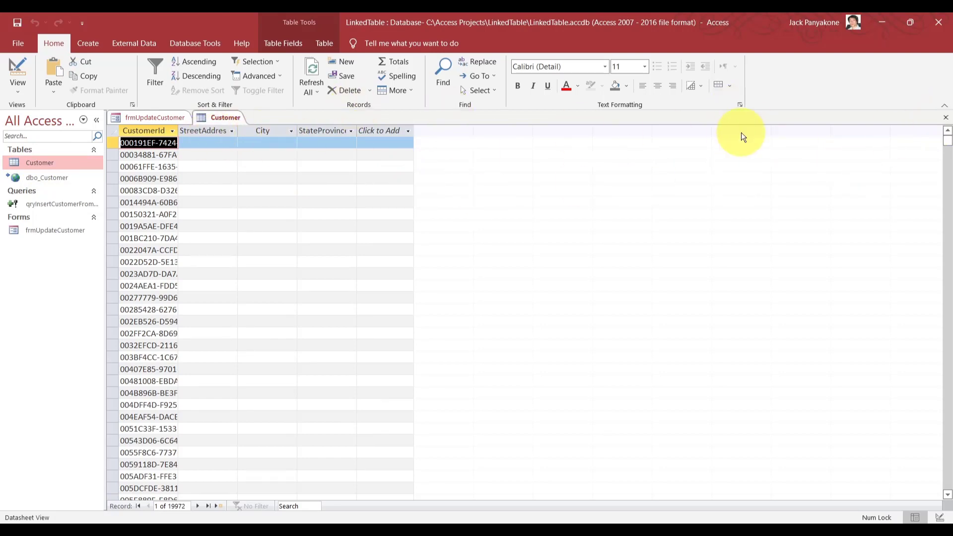
pyautogui.click(946, 117)
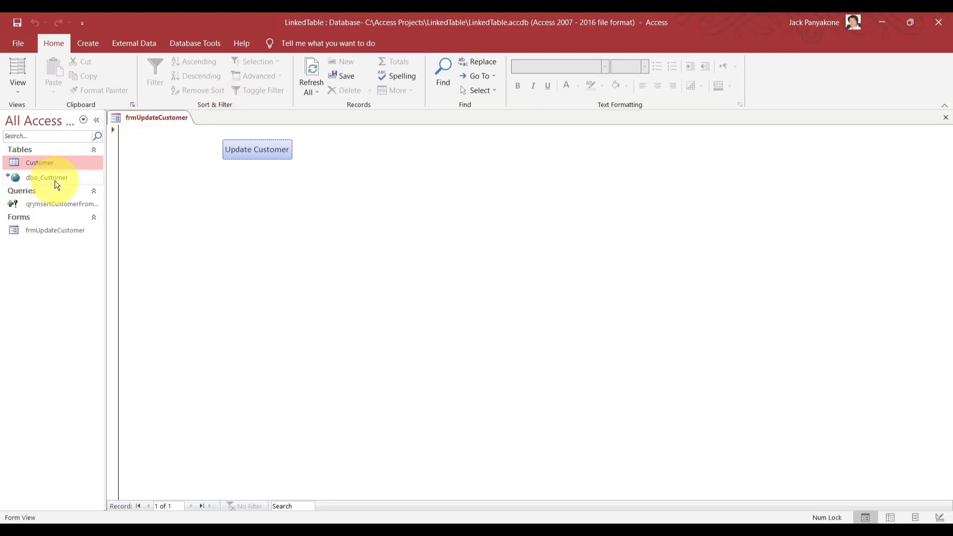
# Create a new query in design view with the dbo_Customer and Customer tables added to it
pyautogui.click(85, 44)
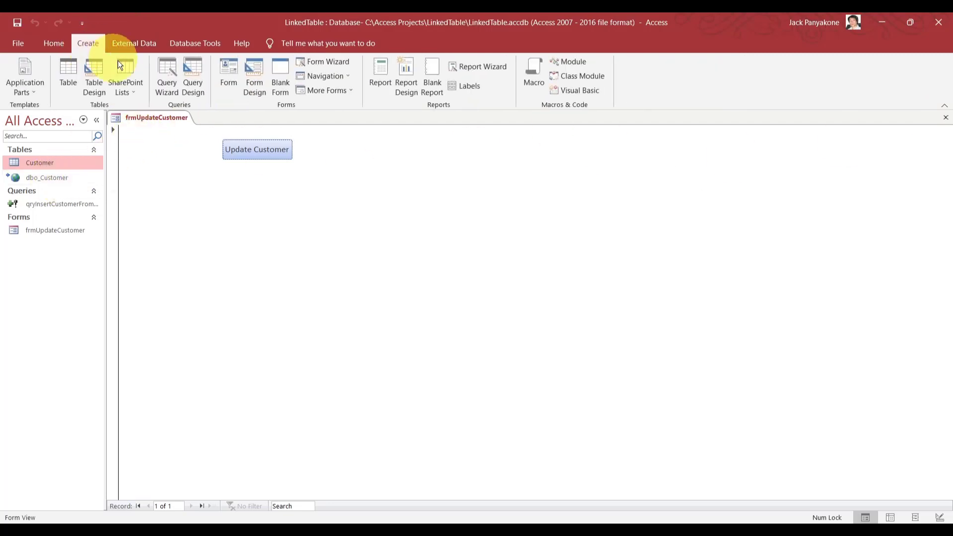
pyautogui.click(202, 72)
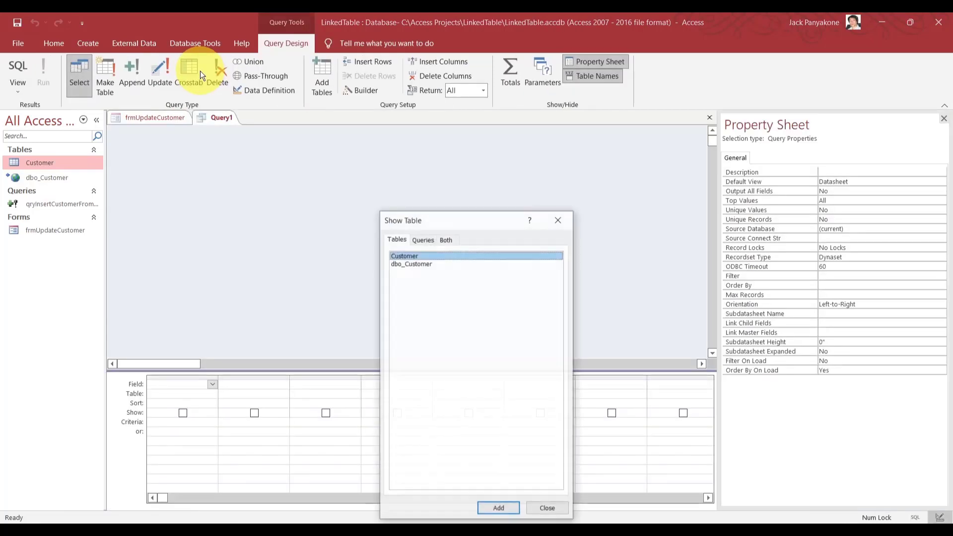
pyautogui.doubleClick(410, 262)
pyautogui.doubleClick(405, 256)
pyautogui.click(558, 220)
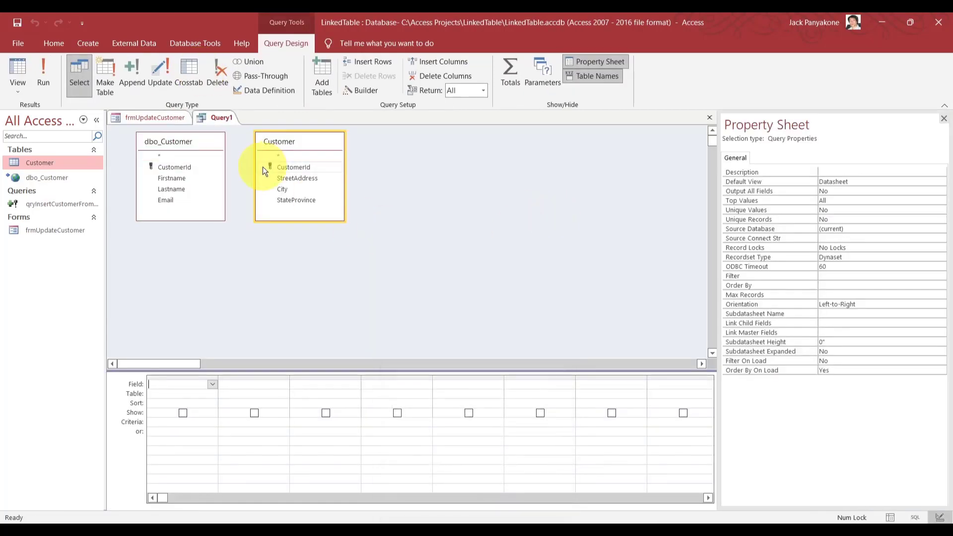
# Add CustomerId, Firstname, Lastname and Email from dbo_Customer to the query's design grid
pyautogui.click(167, 168)
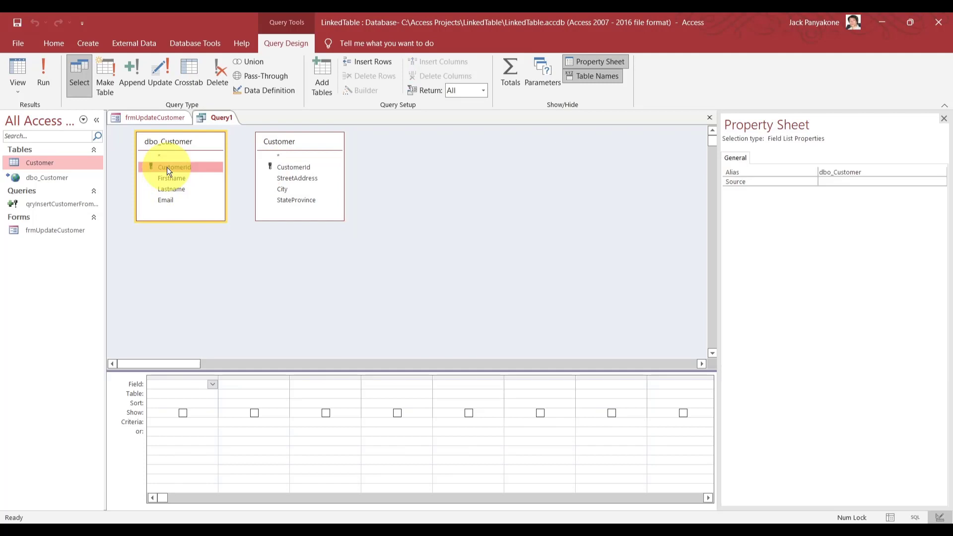
pyautogui.keyDown('shift'); pyautogui.click(165, 198); pyautogui.keyUp('shift')
pyautogui.moveTo(165, 198); pyautogui.dragTo(171, 385)
pyautogui.click(279, 308)
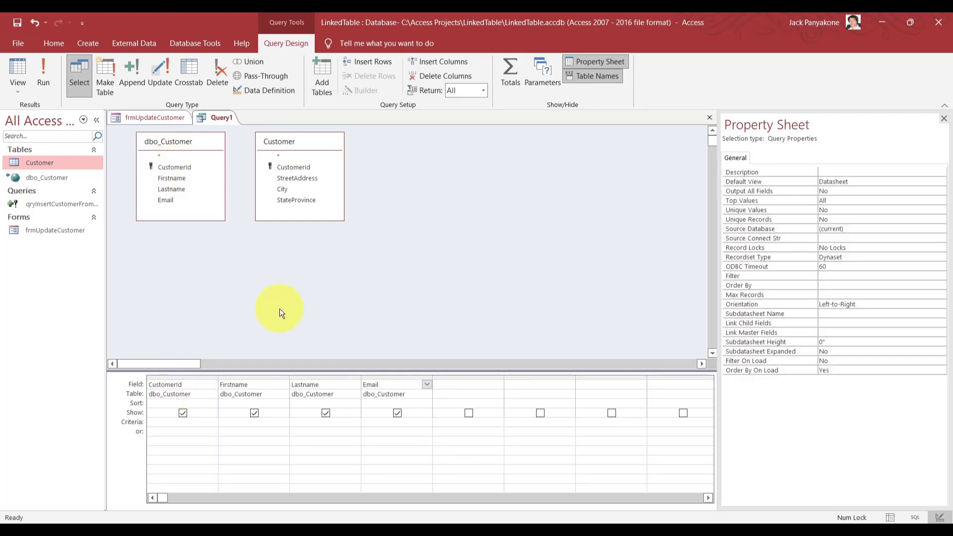
# Add StreetAddress, City and StateProvince from the Customer table to the next free columns of the query grid
pyautogui.click(310, 178)
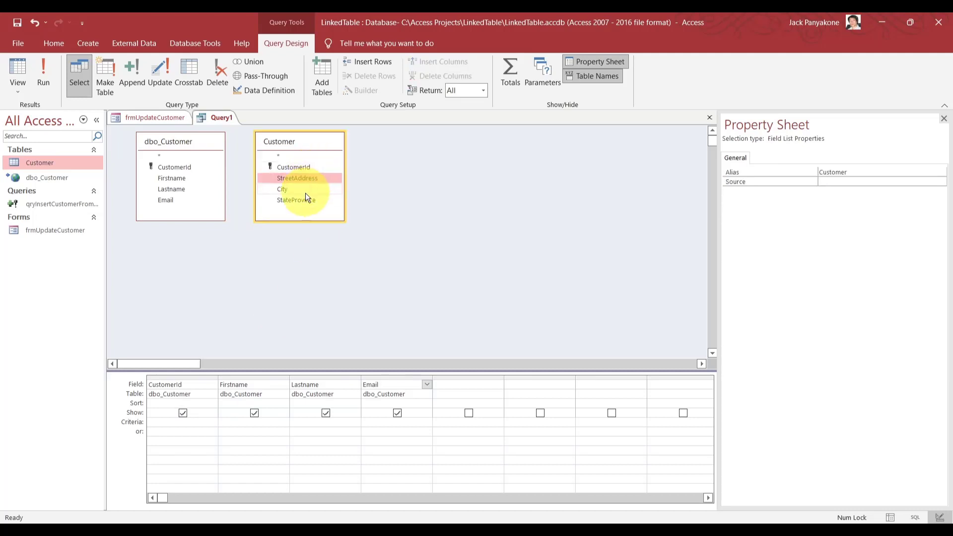
pyautogui.keyDown('shift'); pyautogui.click(306, 198); pyautogui.keyUp('shift')
pyautogui.moveTo(305, 198); pyautogui.dragTo(454, 387)
pyautogui.click(482, 257)
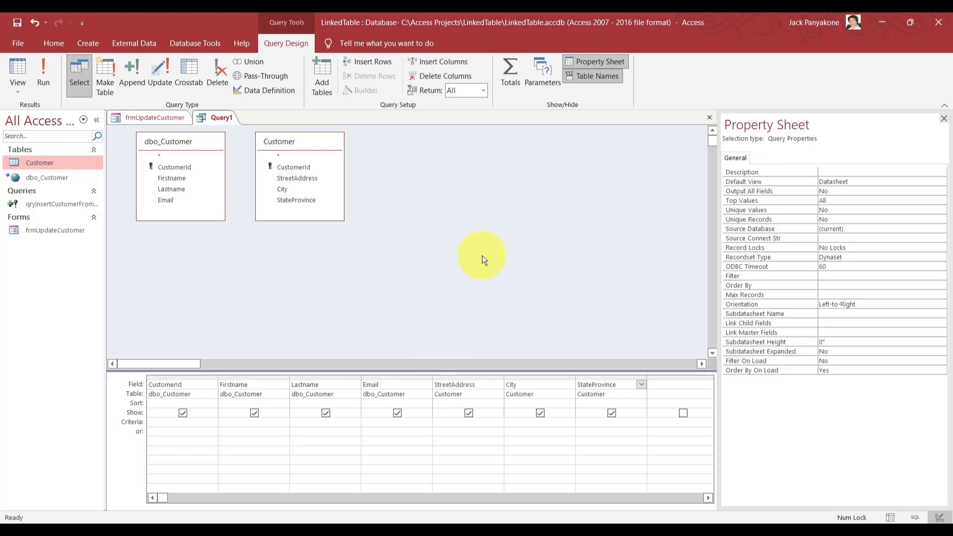
# Save the new query as qryCustomerListr
pyautogui.click(17, 23)
pyautogui.write('qry')
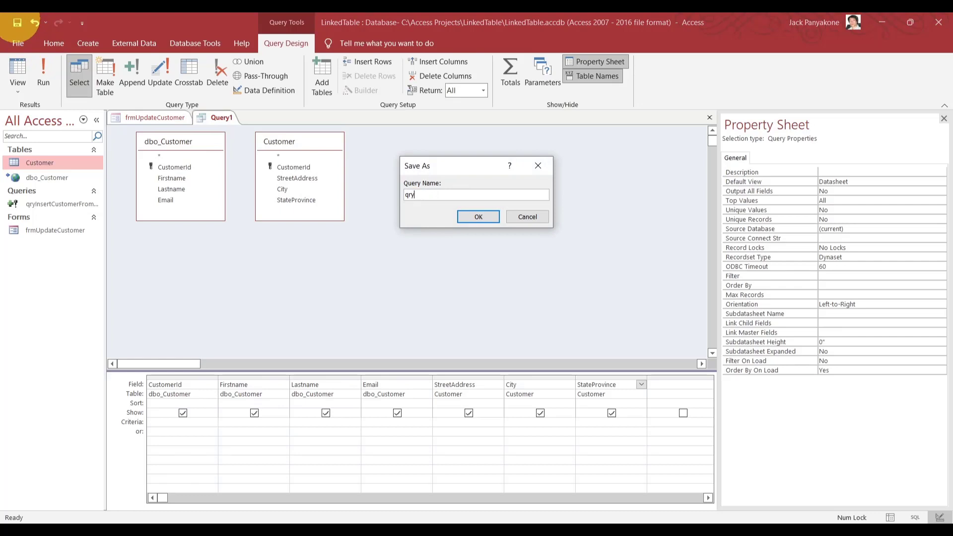
pyautogui.write('CustomerListr')
pyautogui.press('Return')
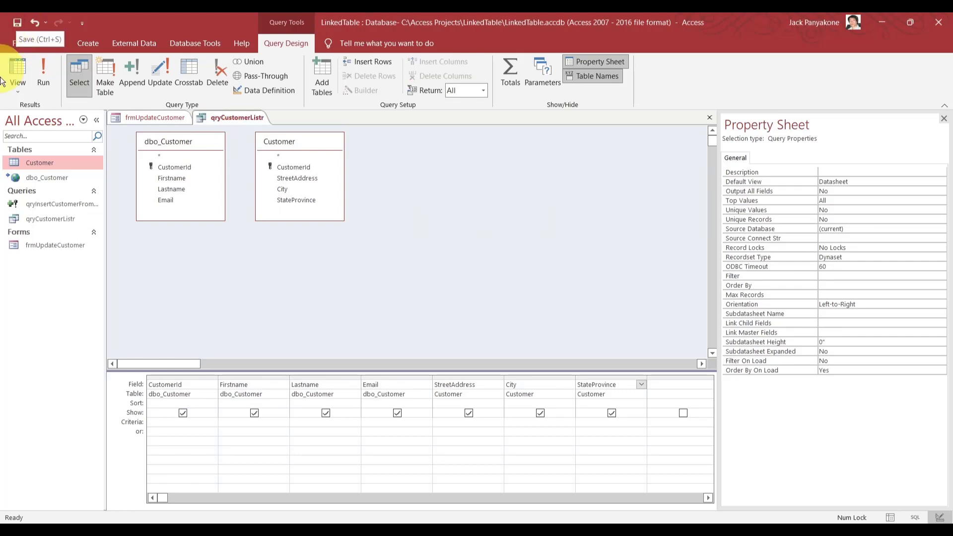
pyautogui.rightClick(79, 216)
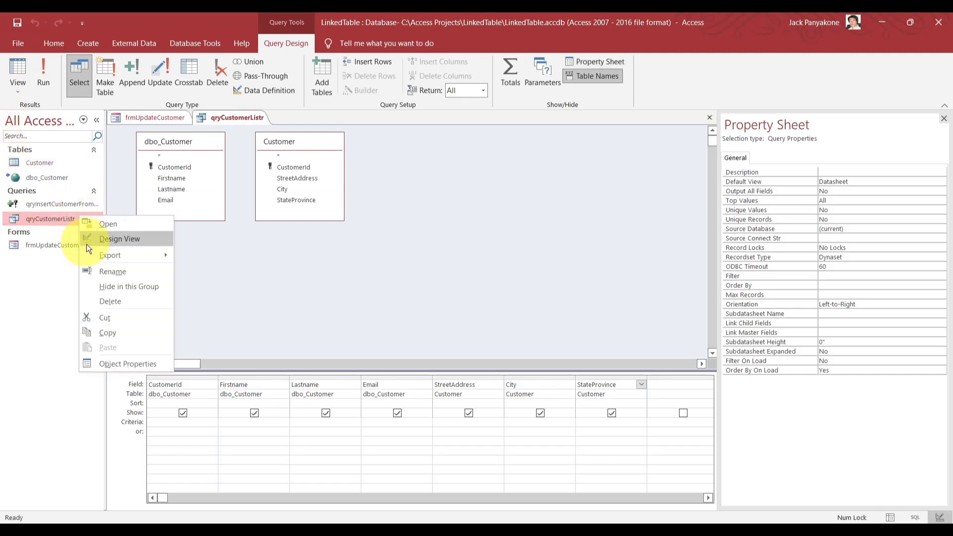
pyautogui.click(96, 272)
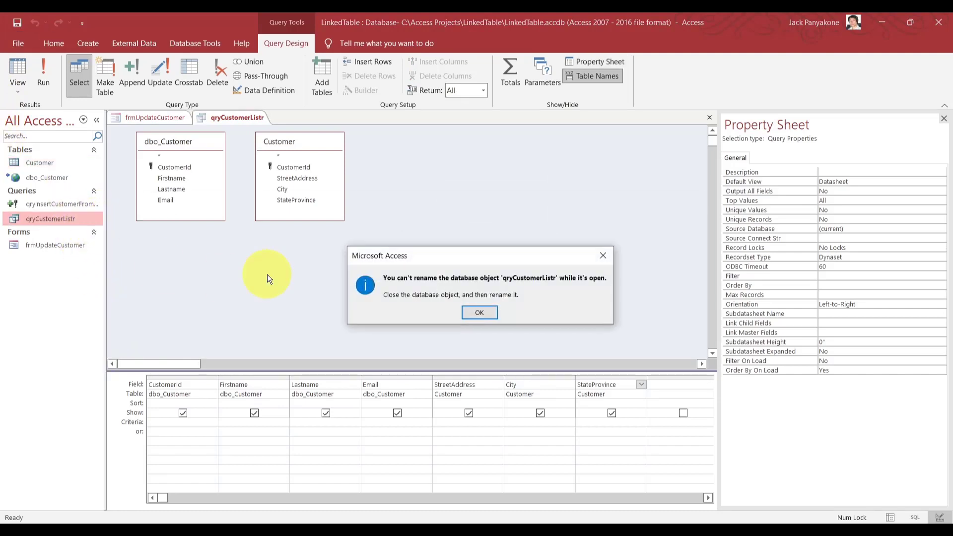
pyautogui.click(496, 316)
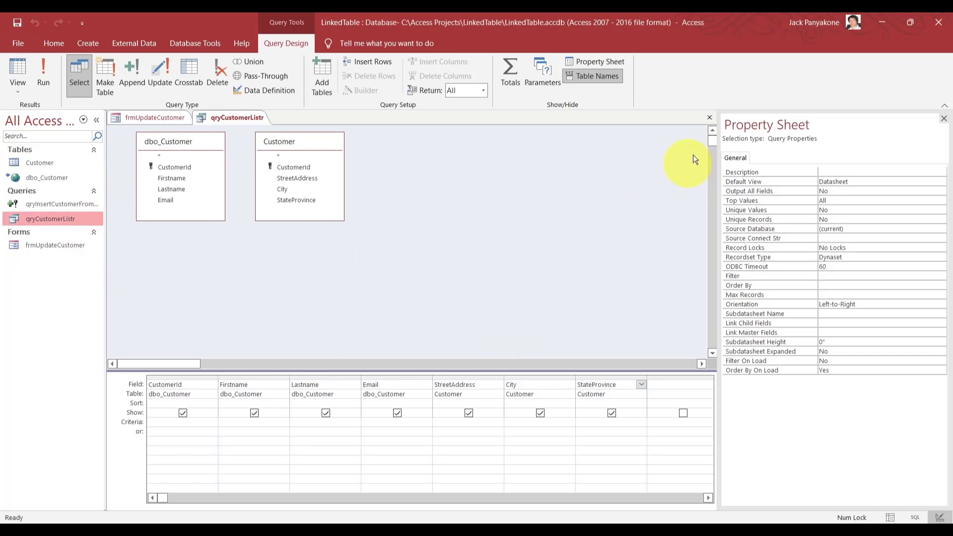
# Close the customer list query and rename it qryCustomerList
pyautogui.click(710, 118)
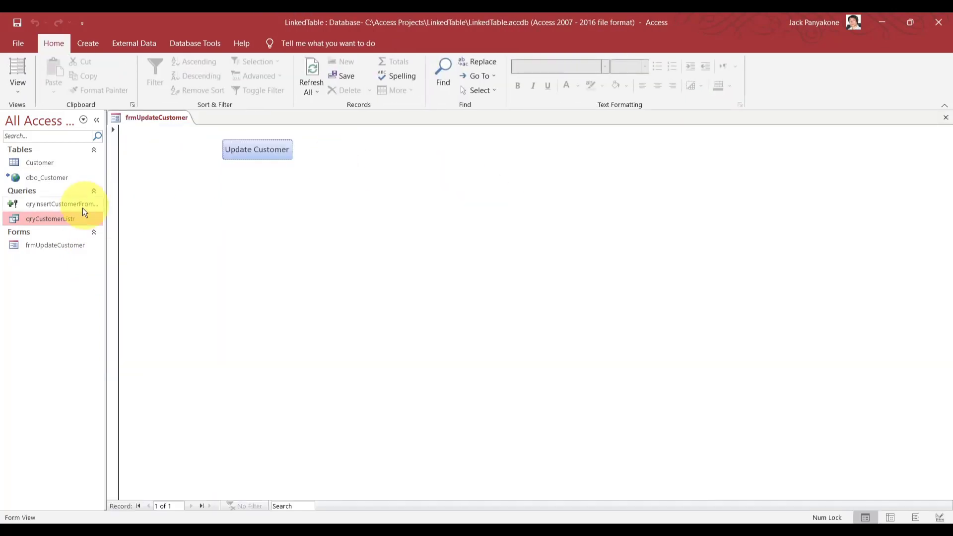
pyautogui.rightClick(74, 218)
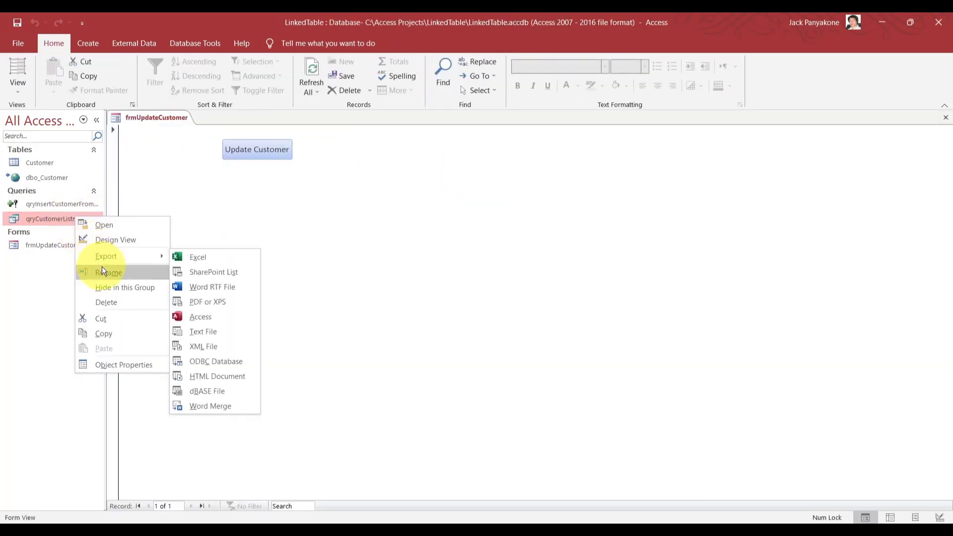
pyautogui.click(103, 271)
pyautogui.click(89, 220)
pyautogui.press('Return')
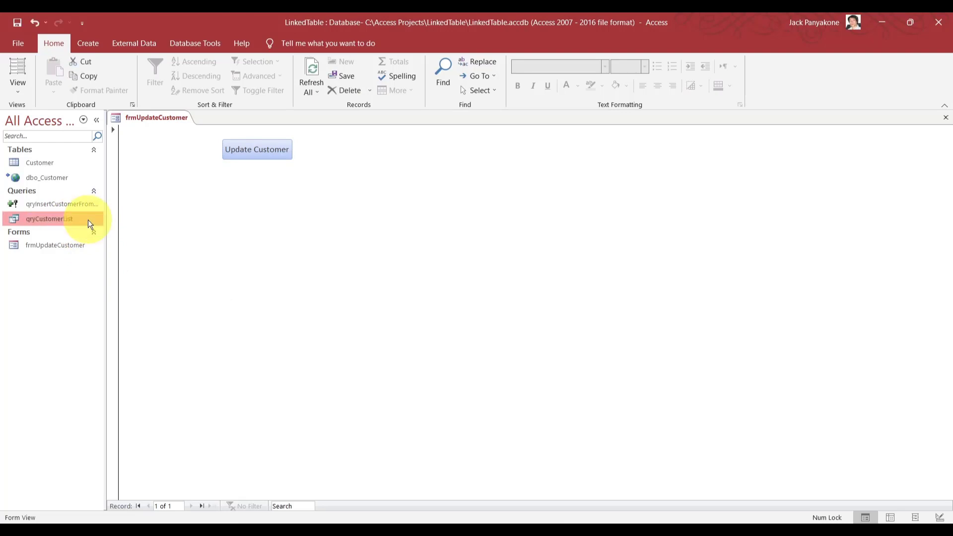
# Open qryCustomerList and try to enter text in the first record's StreetAddress field to test whether it is editable
pyautogui.doubleClick(57, 221)
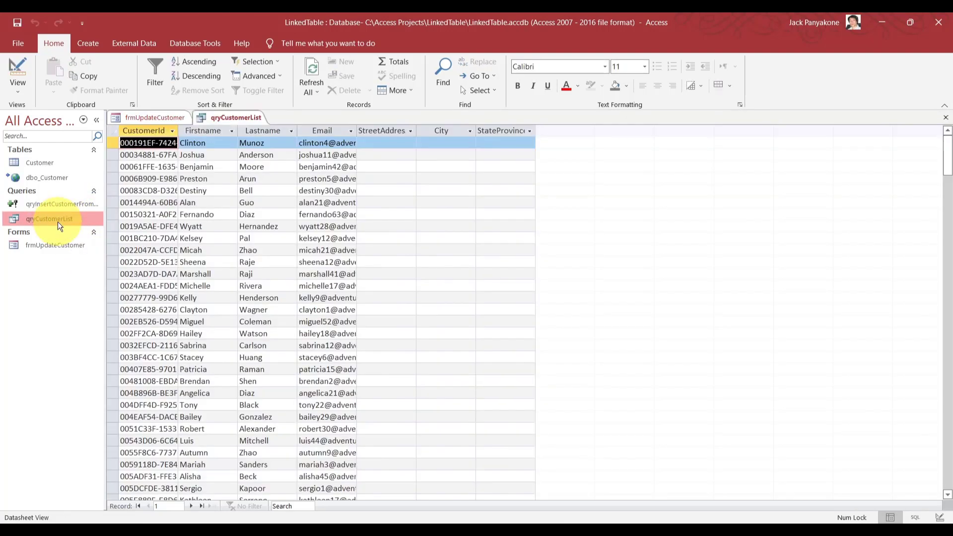
pyautogui.press('Tab')
pyautogui.press('Tab')
pyautogui.press('Tab')
pyautogui.press('Tab')
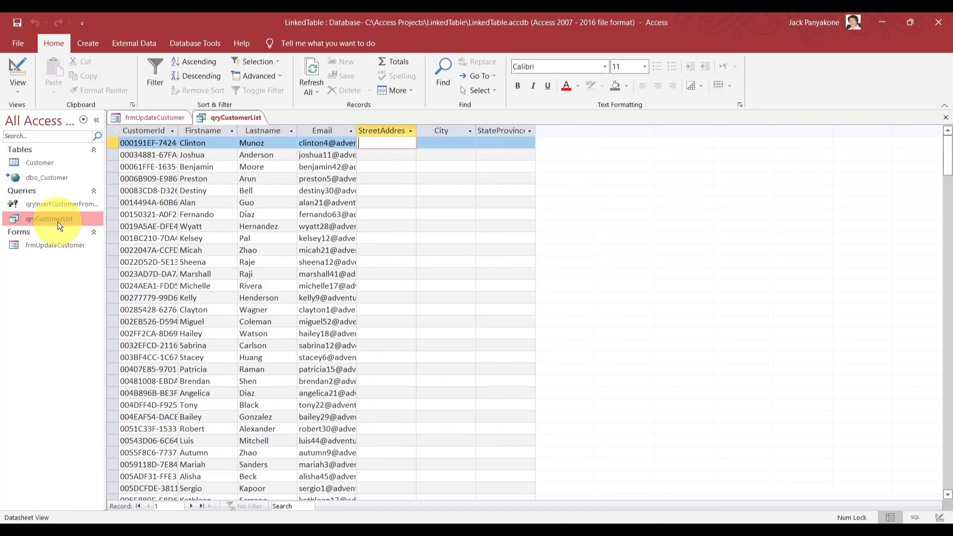
pyautogui.press('a')
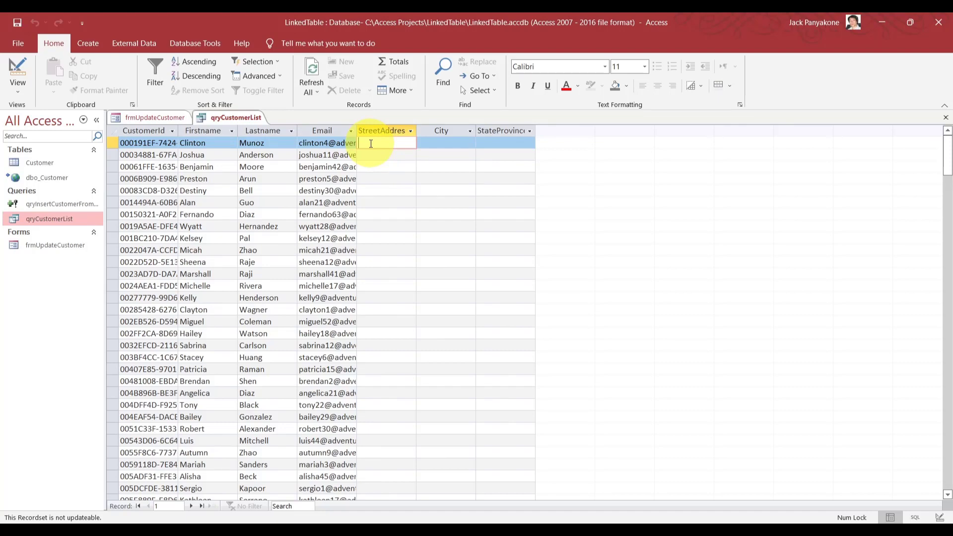
# In the design of qryCustomerList, join CustomerId in dbo_Customer to CustomerId in Customer, save the query and close it
pyautogui.rightClick(239, 118)
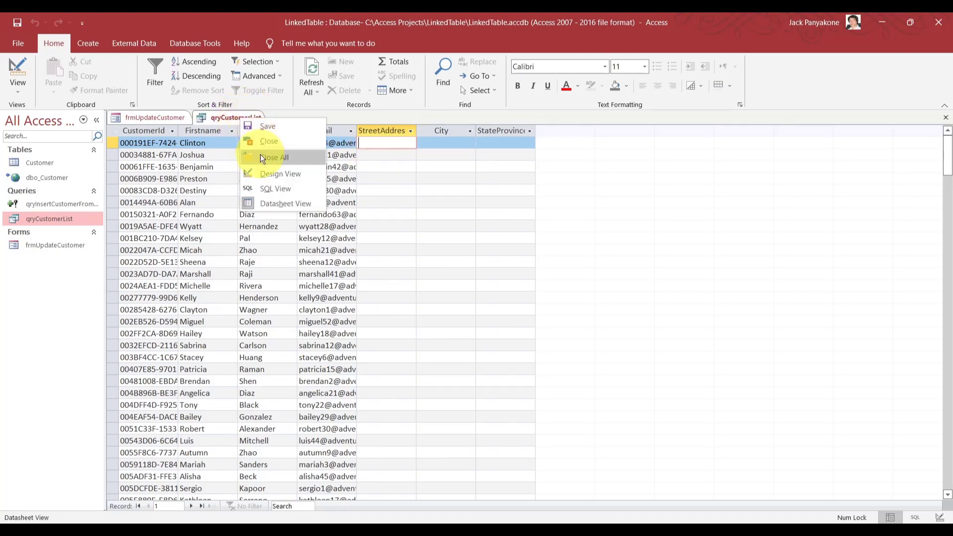
pyautogui.click(261, 173)
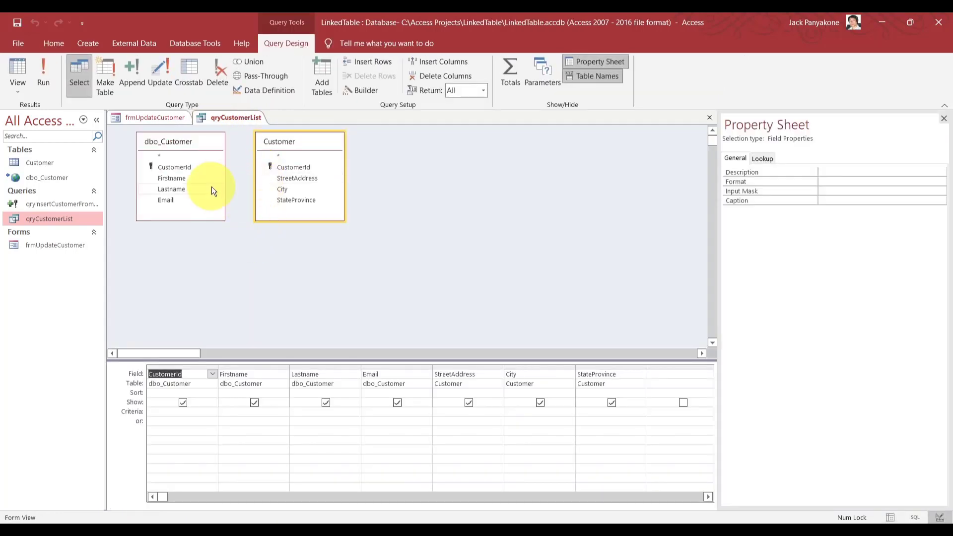
pyautogui.moveTo(179, 165); pyautogui.dragTo(284, 168)
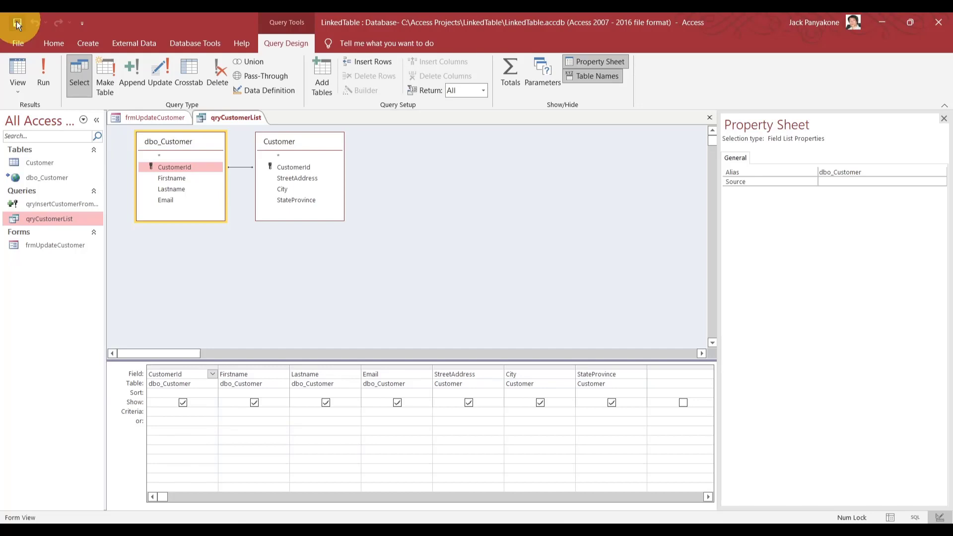
pyautogui.click(240, 168)
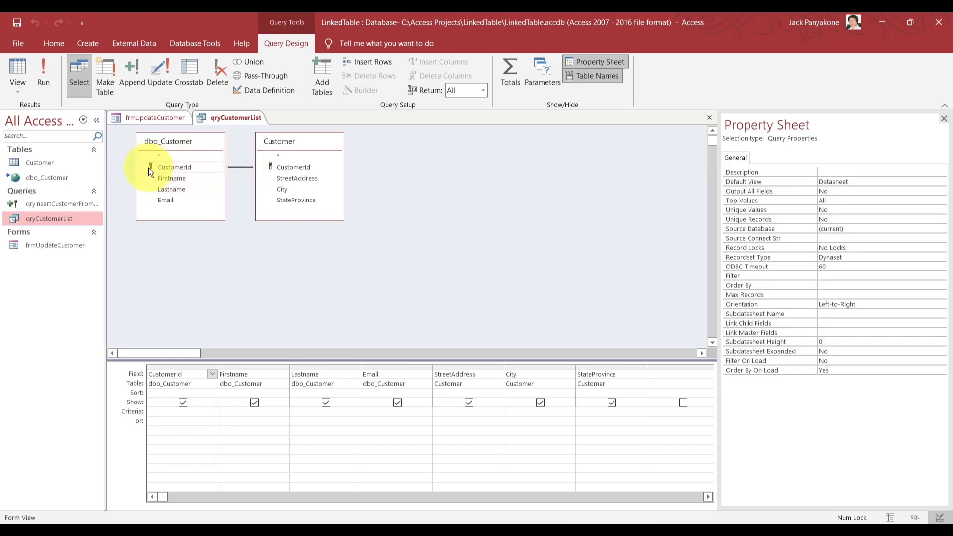
pyautogui.moveTo(147, 168); pyautogui.dragTo(294, 169)
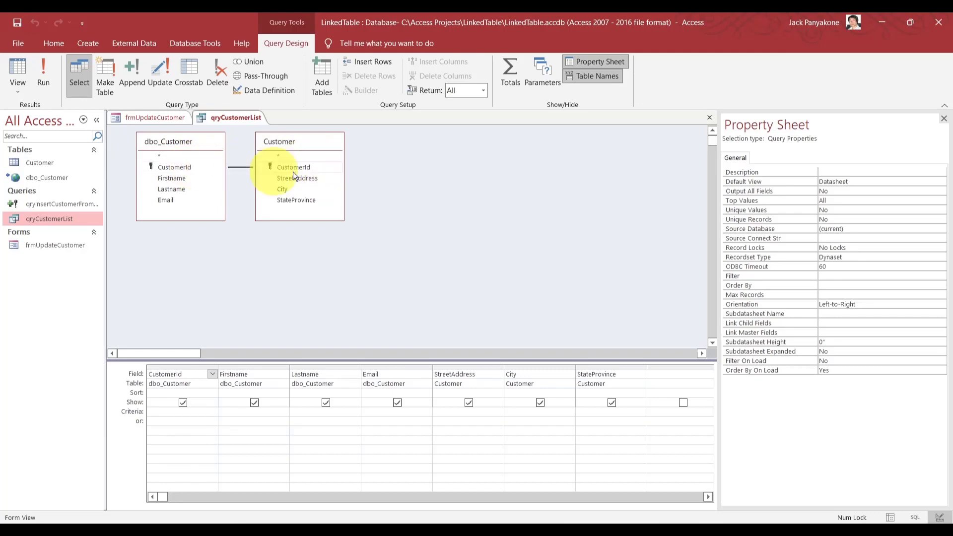
pyautogui.click(711, 118)
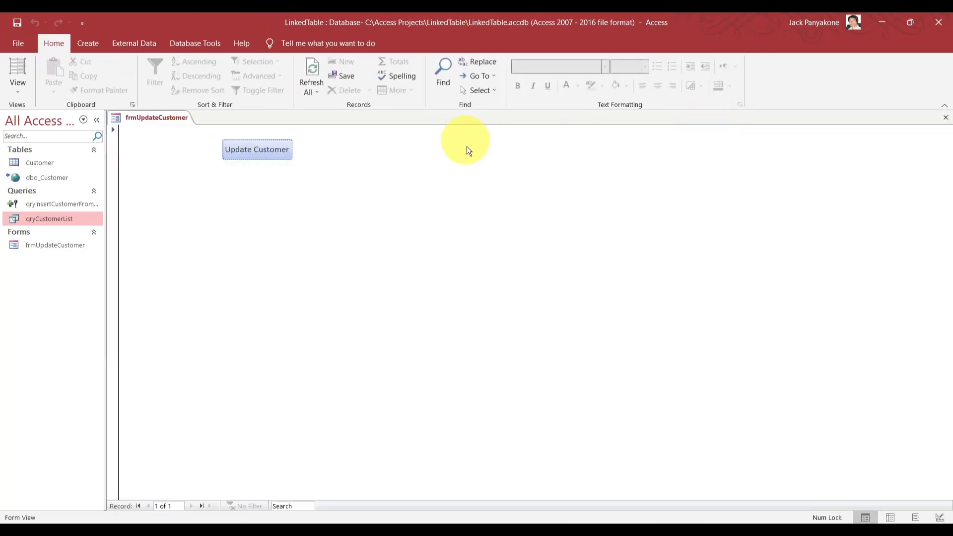
# Open qryCustomerList and fill the first record's StreetAddress with my street, City with my city and StateProvince with my state, saving the record
pyautogui.doubleClick(62, 221)
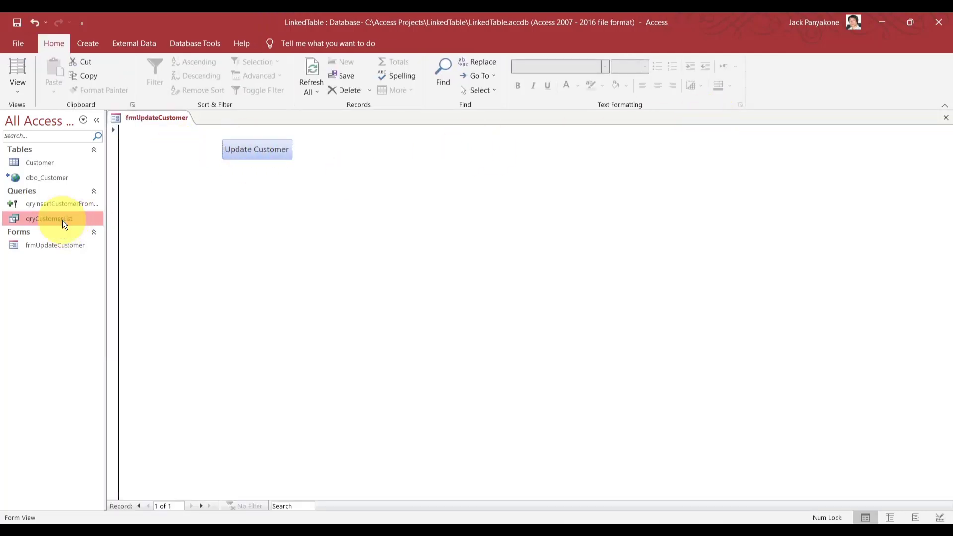
pyautogui.press('Tab')
pyautogui.press('Tab')
pyautogui.press('Tab')
pyautogui.press('Tab')
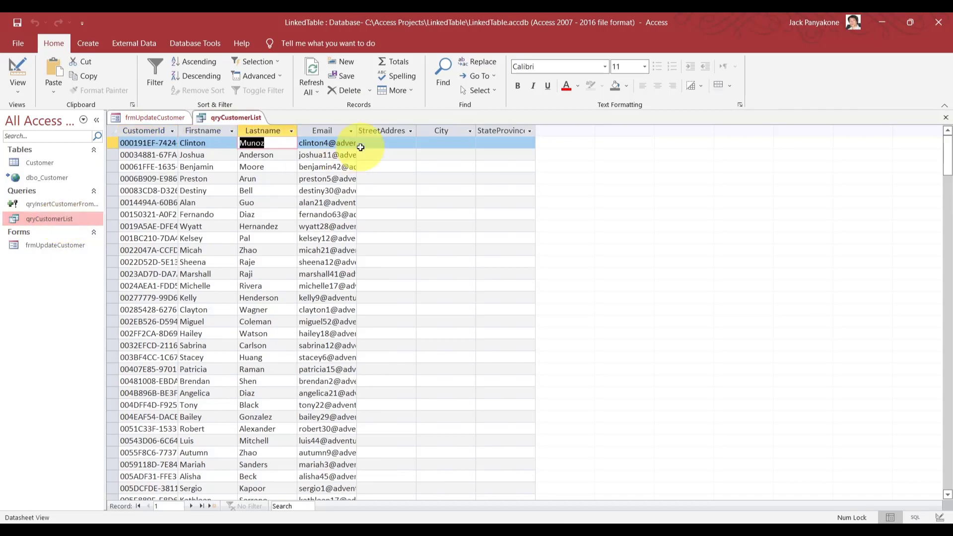
pyautogui.write('my ')
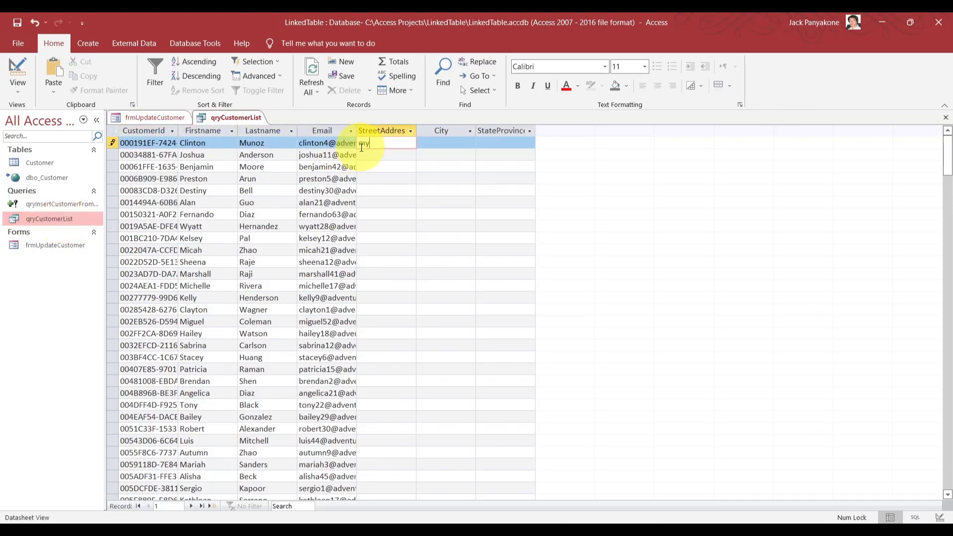
pyautogui.write('street')
pyautogui.press('Tab')
pyautogui.write('my city')
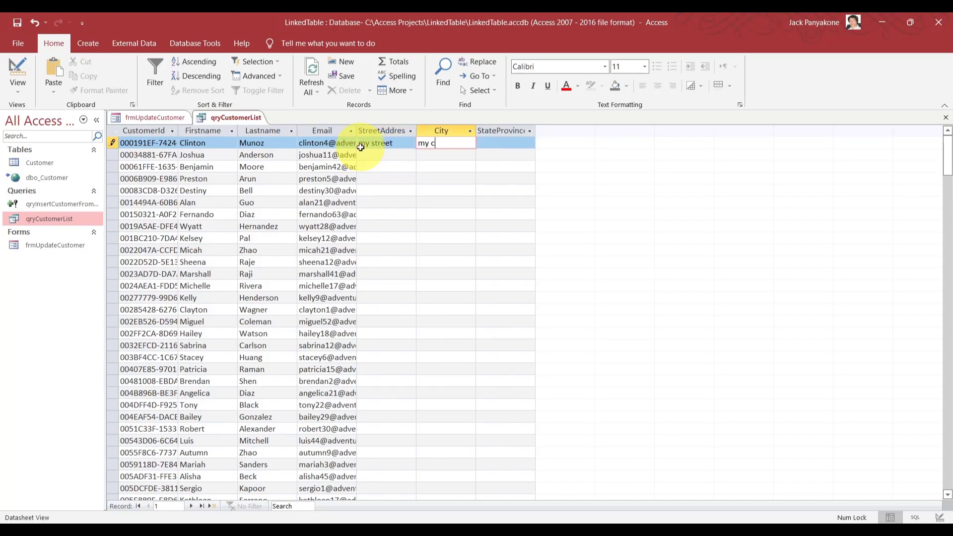
pyautogui.press('Tab')
pyautogui.write('m')
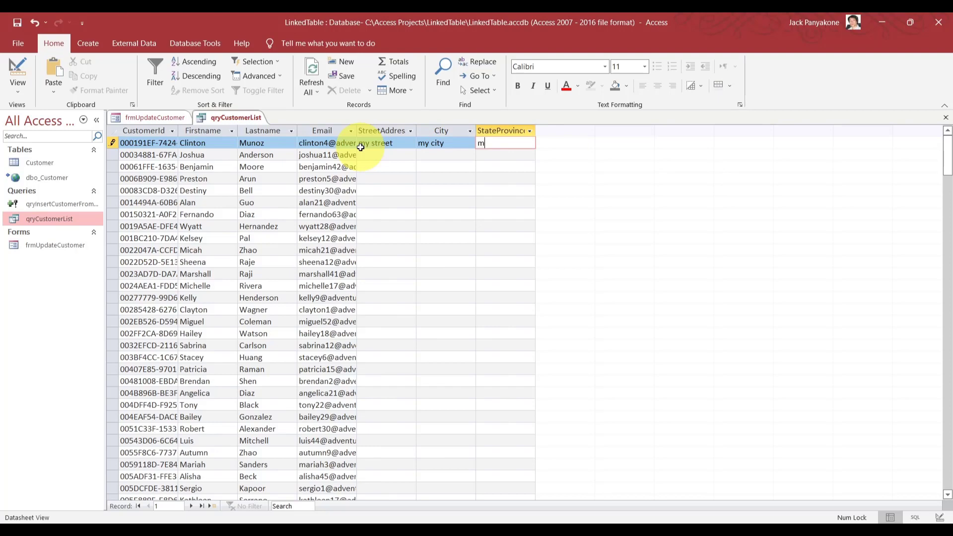
pyautogui.write('y state')
pyautogui.press('Down')
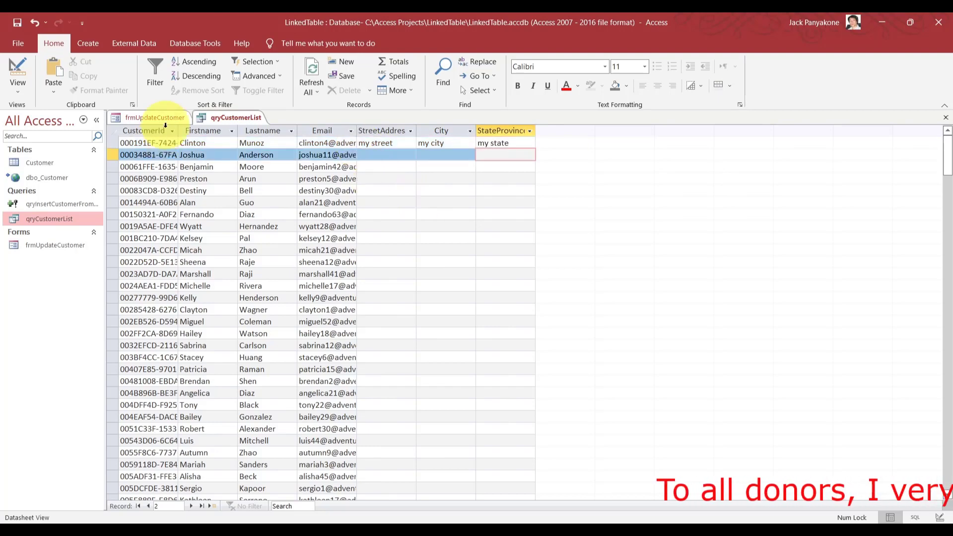
# Open the local Customer table to check the first record's address fields, and close it
pyautogui.doubleClick(40, 162)
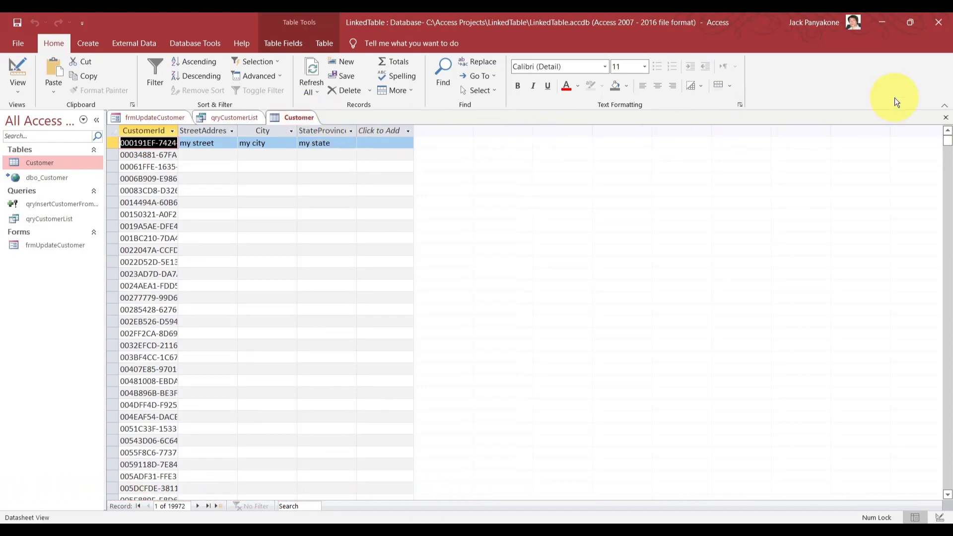
pyautogui.click(946, 117)
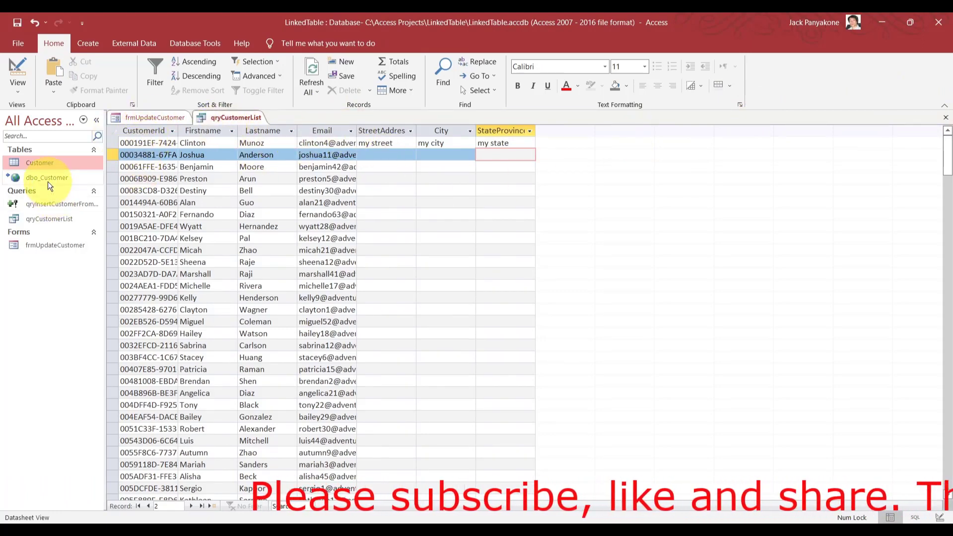
pyautogui.moveTo(47, 180)
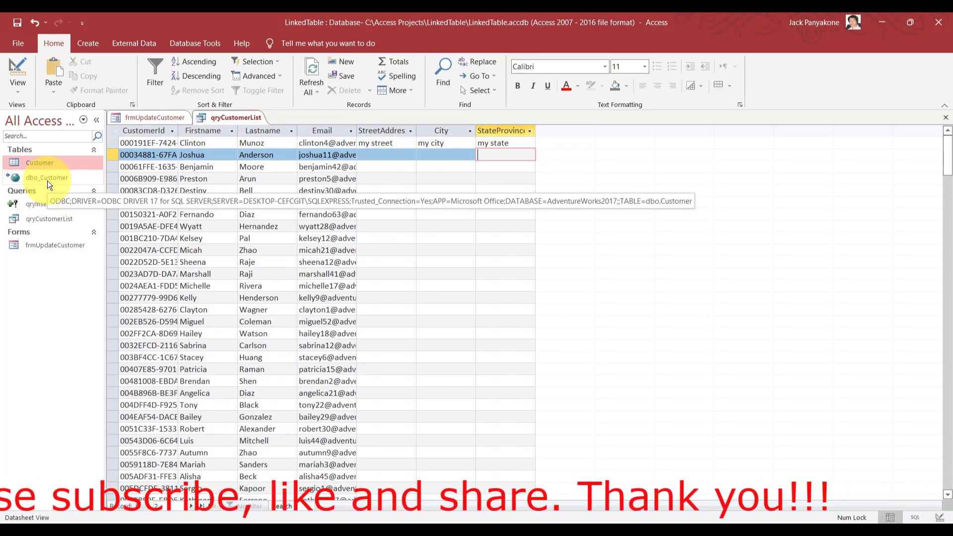
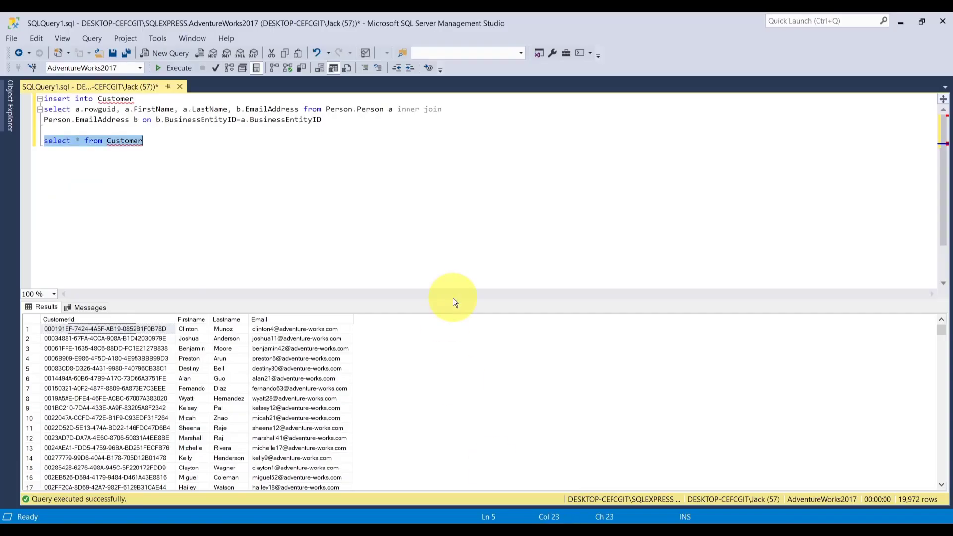
# In SQL Server Management Studio, add the statement delete * from Customer where CustomerId equals the first result row's CustomerId, below the select query
pyautogui.click(337, 173)
pyautogui.click(150, 329)
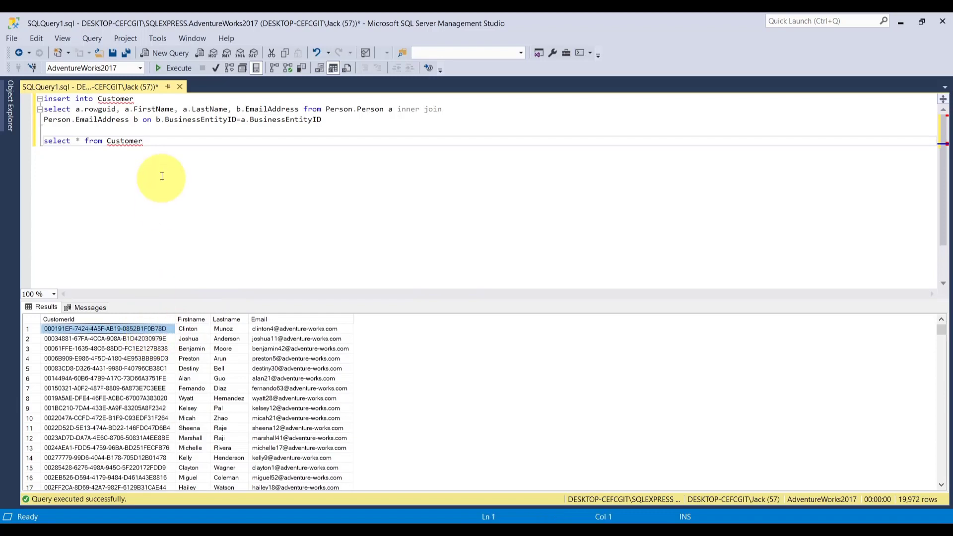
pyautogui.click(172, 140)
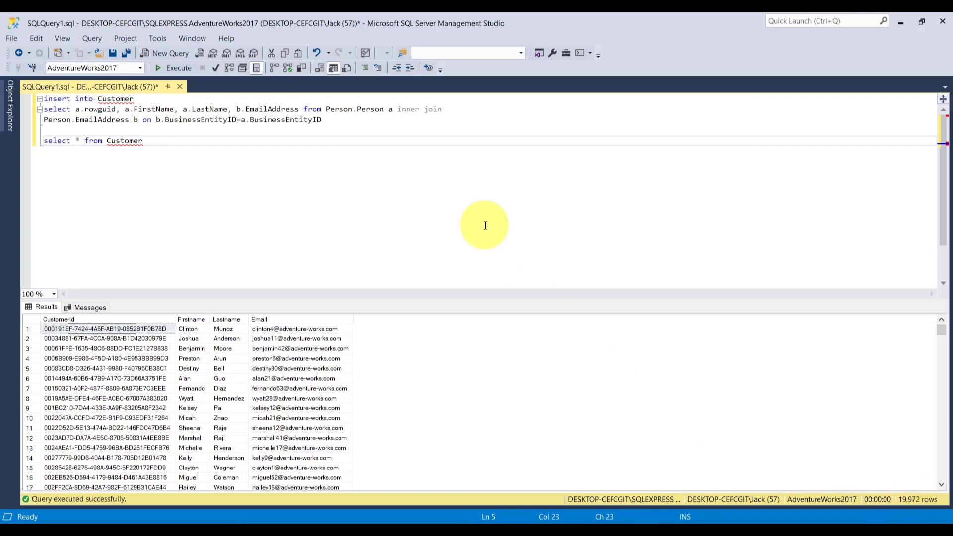
pyautogui.write('\\')
pyautogui.write('de')
pyautogui.press('BackSpace')
pyautogui.write('elete * from ')
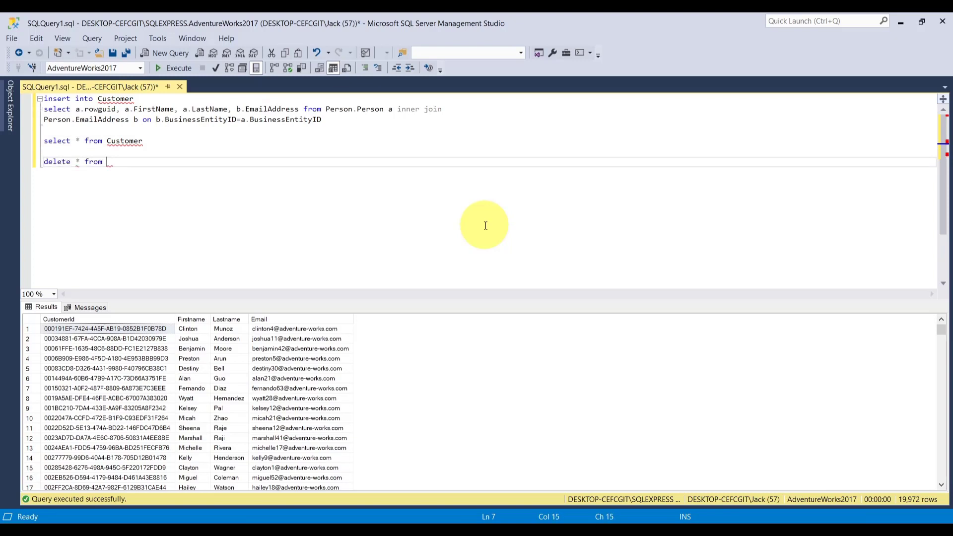
pyautogui.write('Customer')
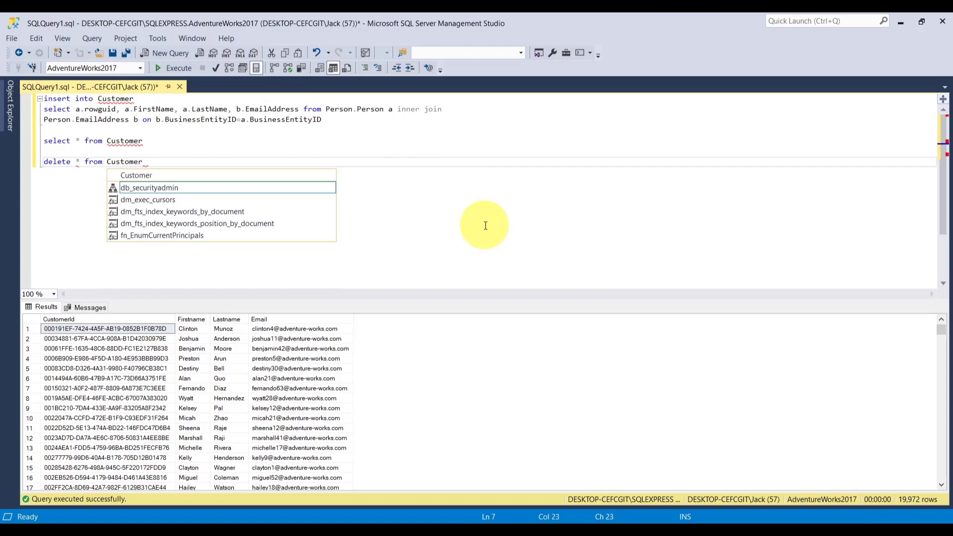
pyautogui.write(' where Cus')
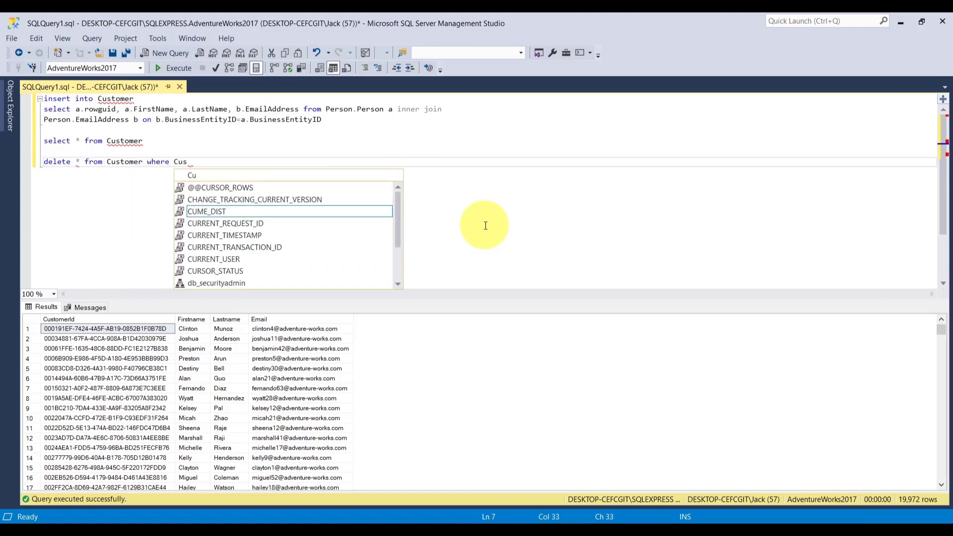
pyautogui.write("tomerId='")
pyautogui.write('000191EF-7424-4A5F-AB19-0852B1F0B78D')
pyautogui.write("'")
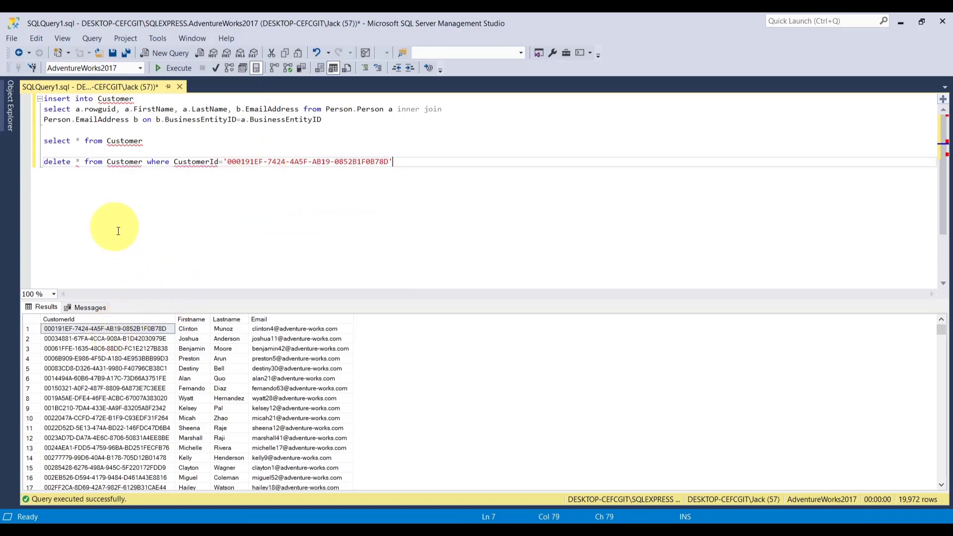
# Try to run only the delete statement
pyautogui.click(38, 165)
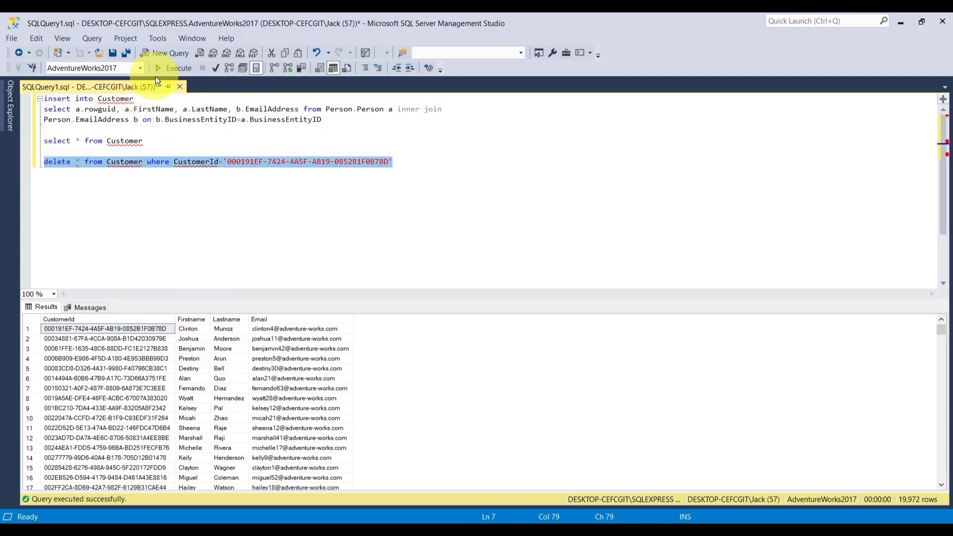
pyautogui.click(172, 70)
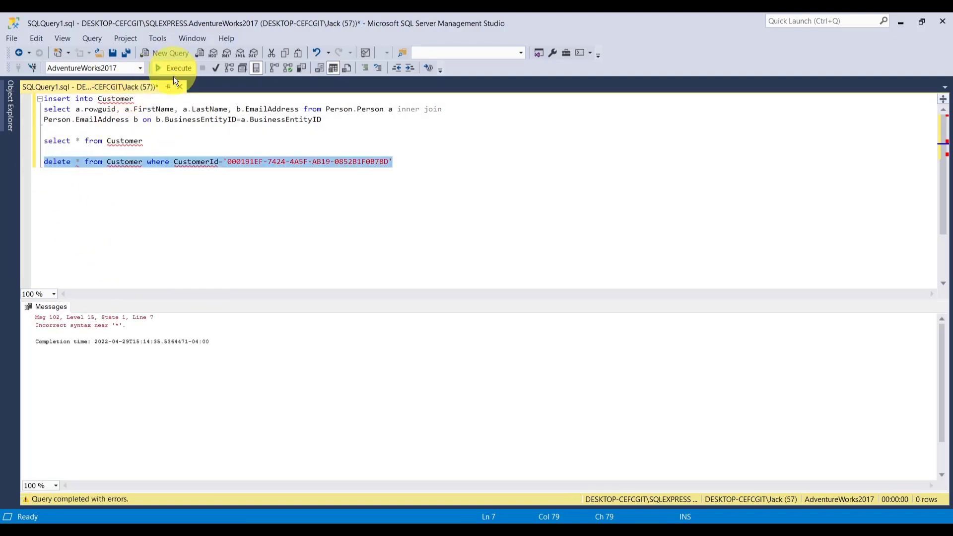
pyautogui.click(199, 188)
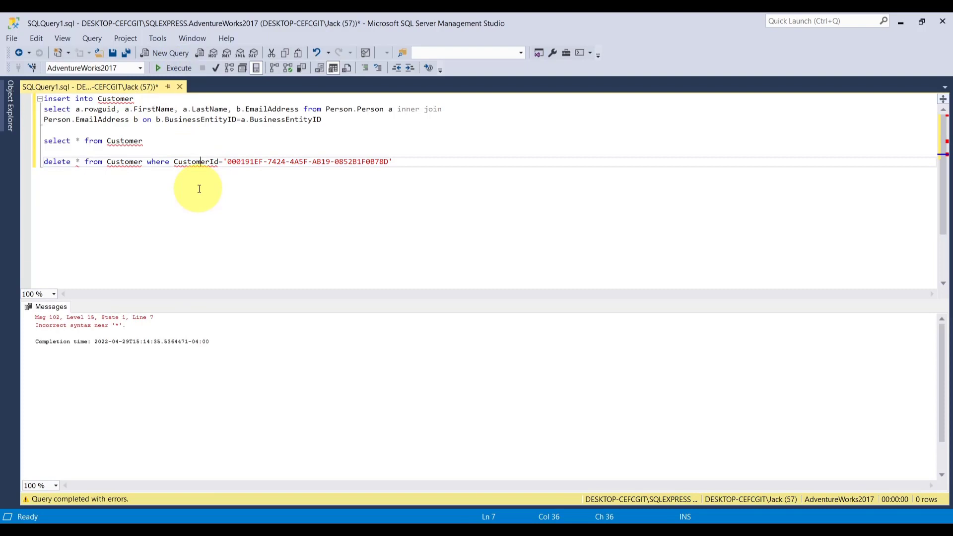
# Remove the asterisk from the delete statement and run that statement alone
pyautogui.click(77, 161)
pyautogui.doubleClick(76, 161)
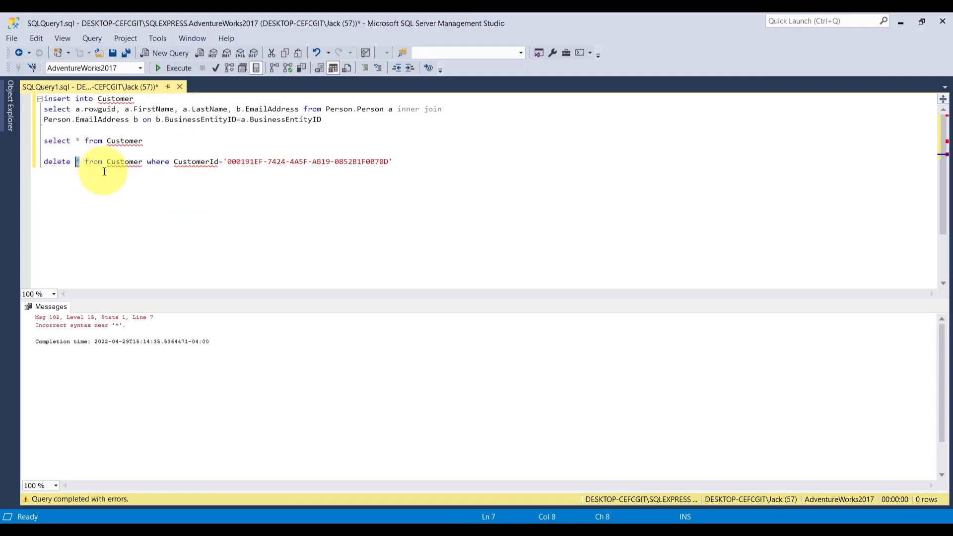
pyautogui.click(81, 162)
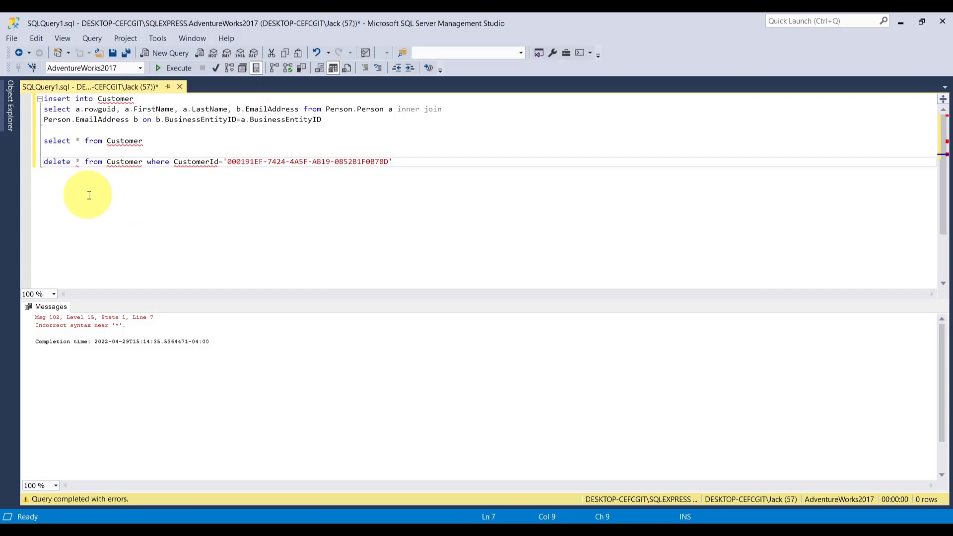
pyautogui.press('BackSpace')
pyautogui.press('BackSpace')
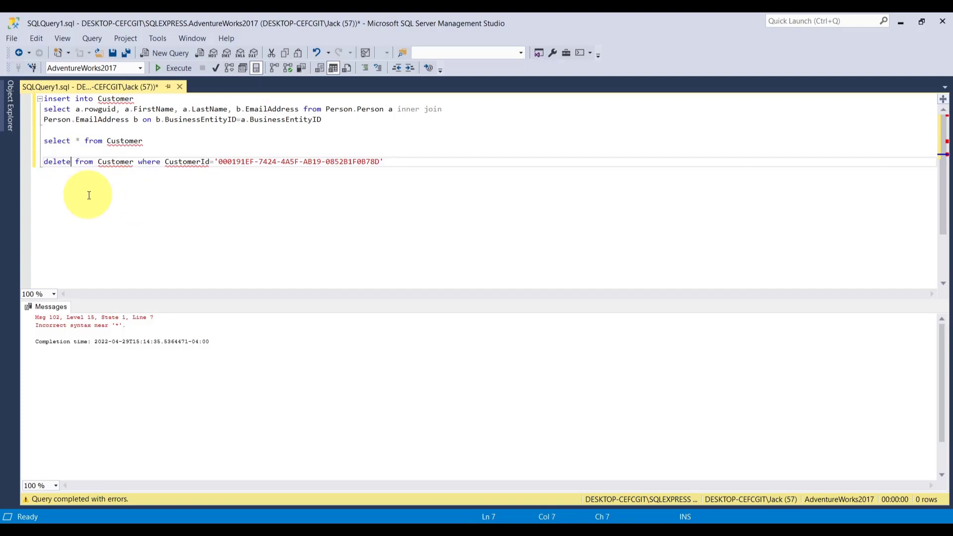
pyautogui.click(39, 162)
pyautogui.hotkey('shift', 'End')
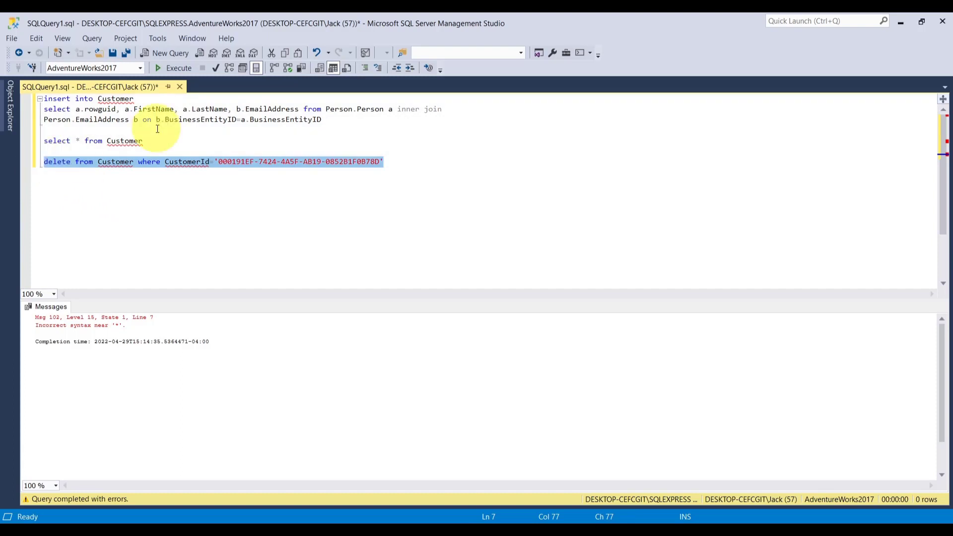
pyautogui.click(178, 68)
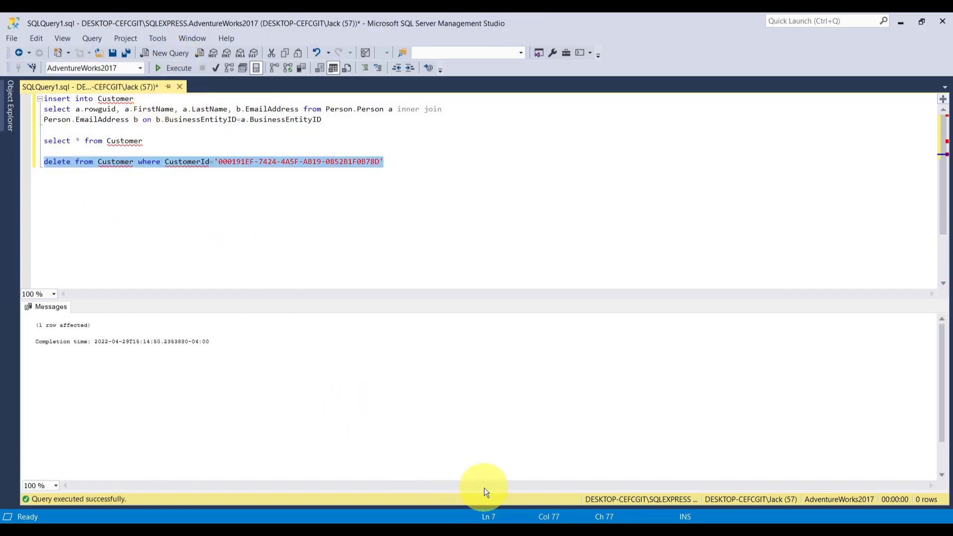
# Switch to Access and go to the last record of qryCustomerList to check its record count
pyautogui.moveTo(536, 521)
pyautogui.click(511, 491)
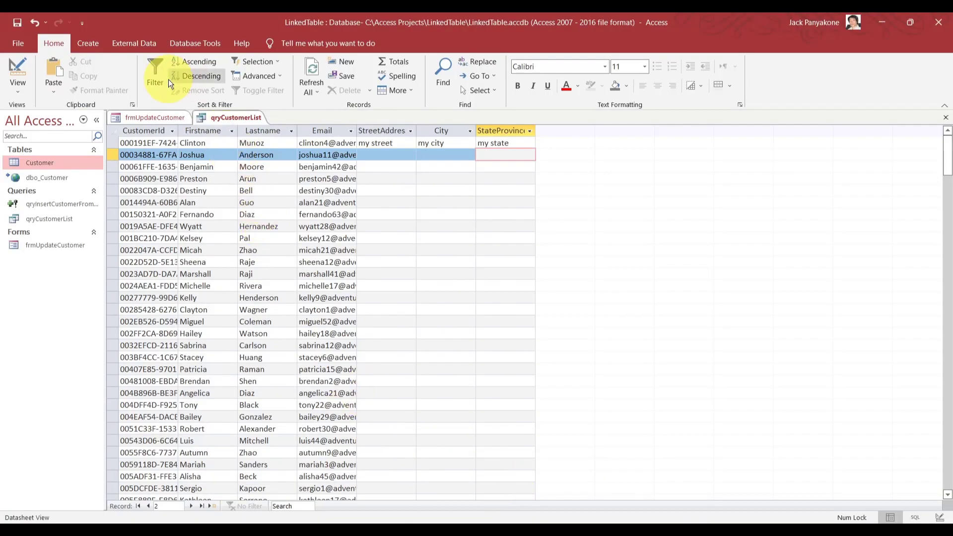
pyautogui.click(201, 505)
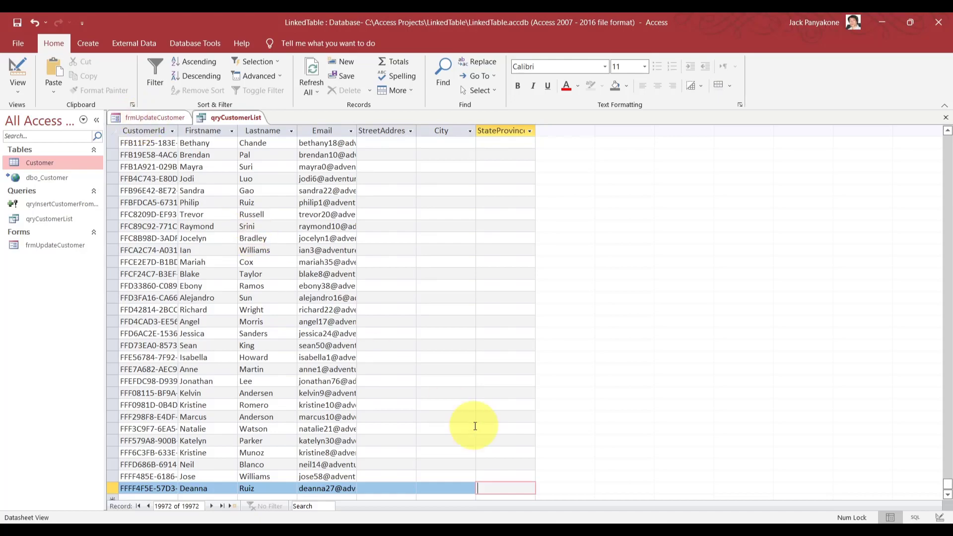
# Switch to SQL Server Management Studio and run only select * from Customer to check the remaining rows
pyautogui.click(561, 535)
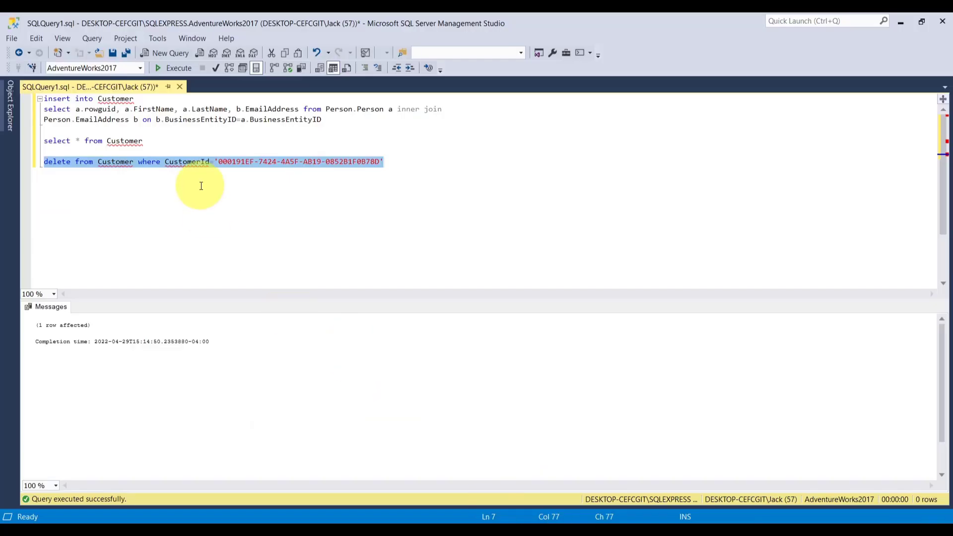
pyautogui.click(38, 144)
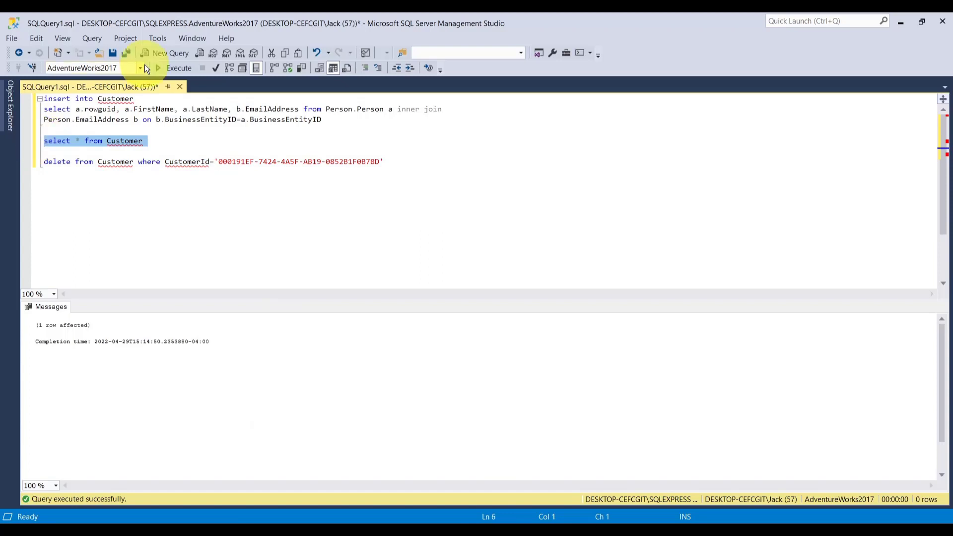
pyautogui.click(169, 71)
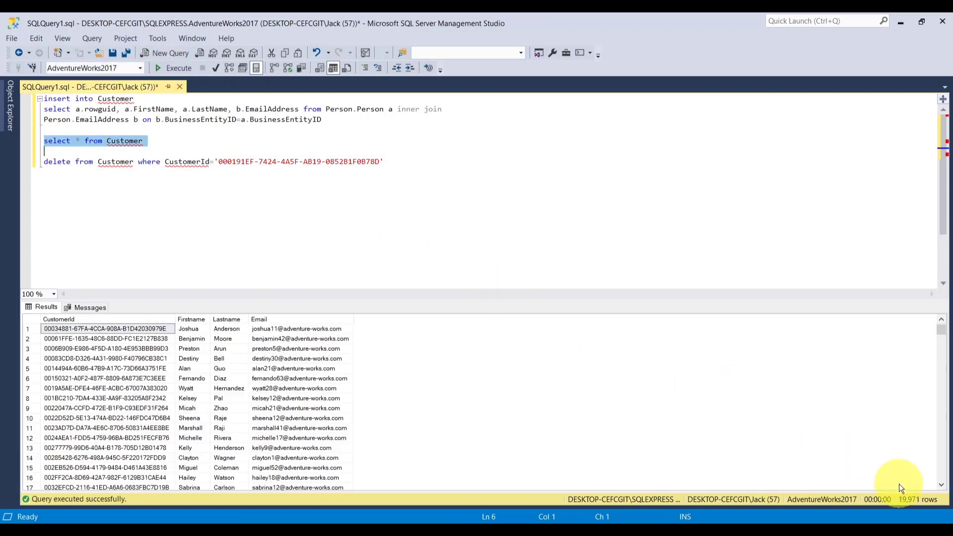
# Return to Access, close qryCustomerList, and open dbo_Customer at its last record to check the record count
pyautogui.click(536, 532)
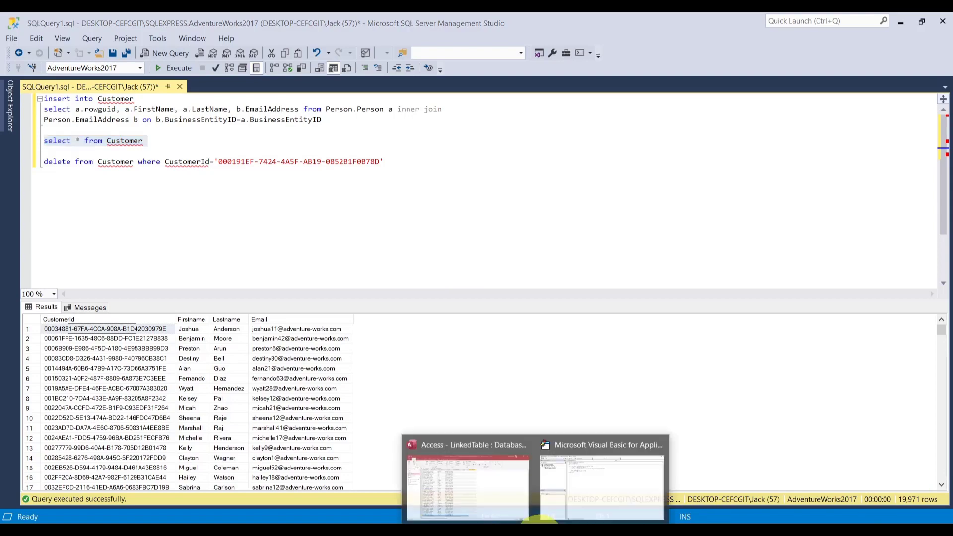
pyautogui.click(509, 499)
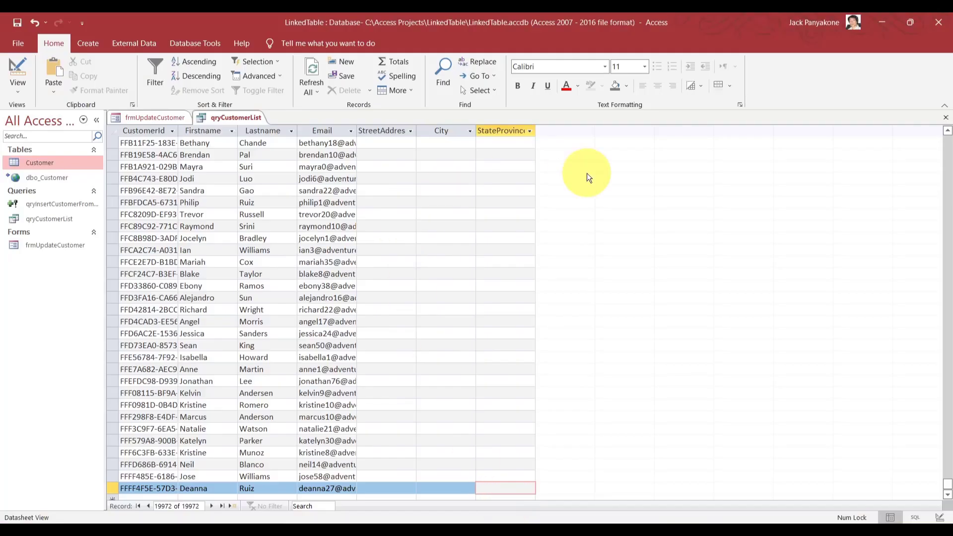
pyautogui.click(946, 117)
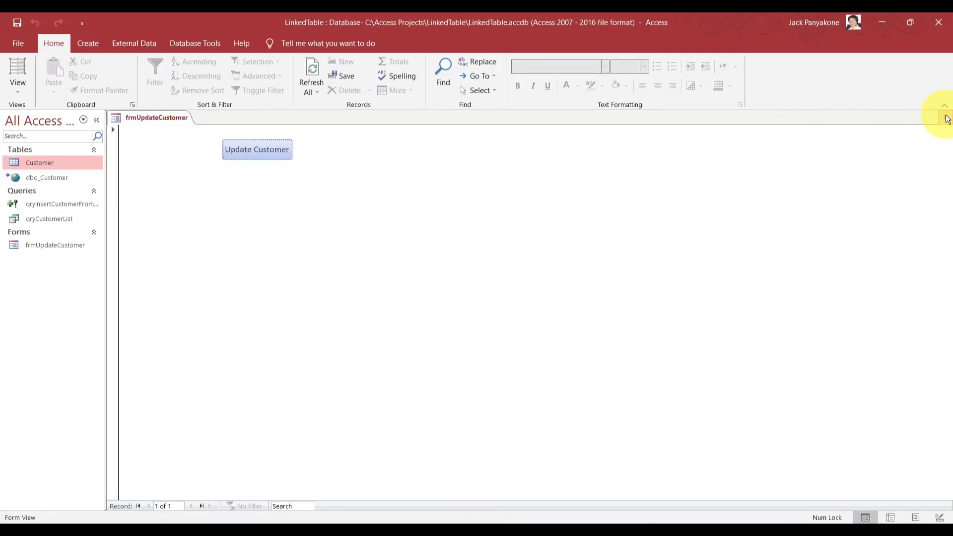
pyautogui.doubleClick(52, 177)
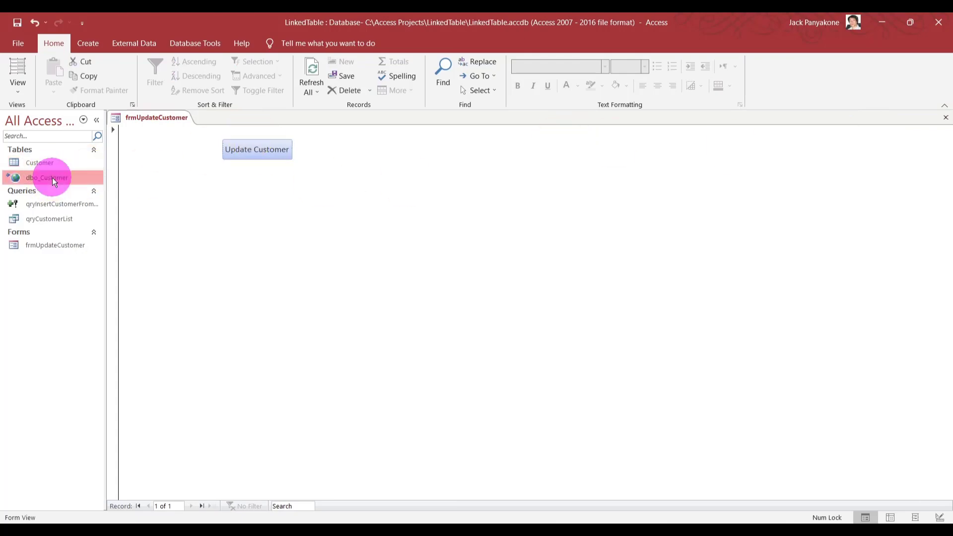
pyautogui.click(202, 505)
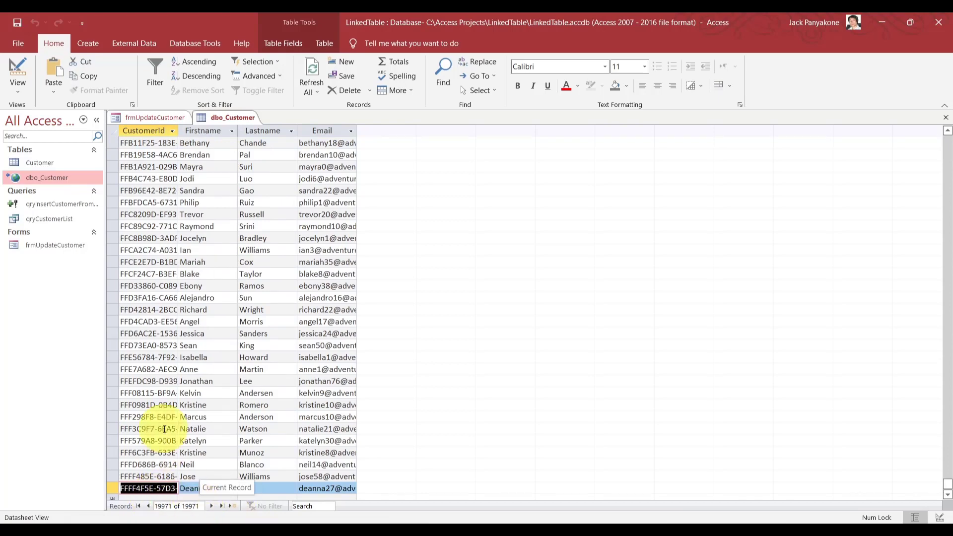
# Open the local Customer table and compare its record count with that of dbo_Customer
pyautogui.doubleClick(51, 163)
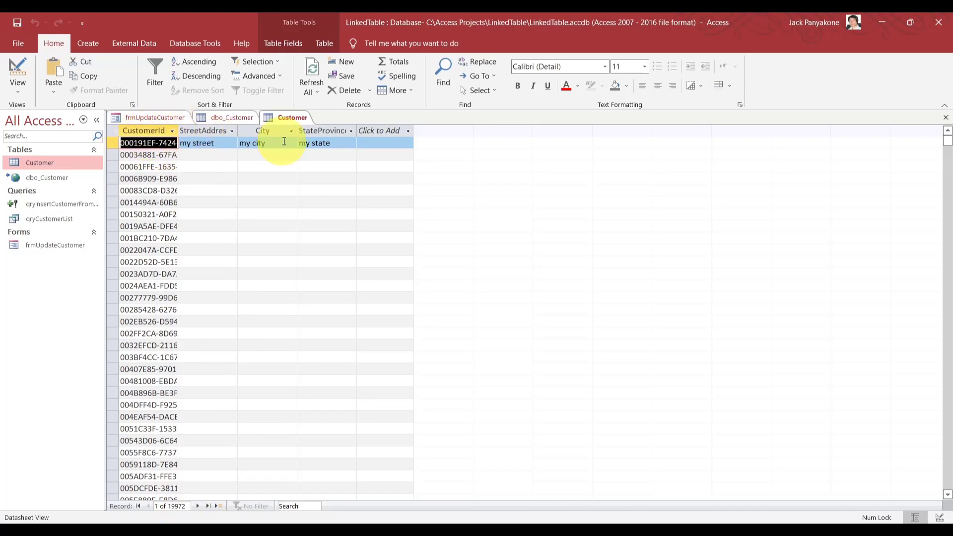
pyautogui.click(228, 115)
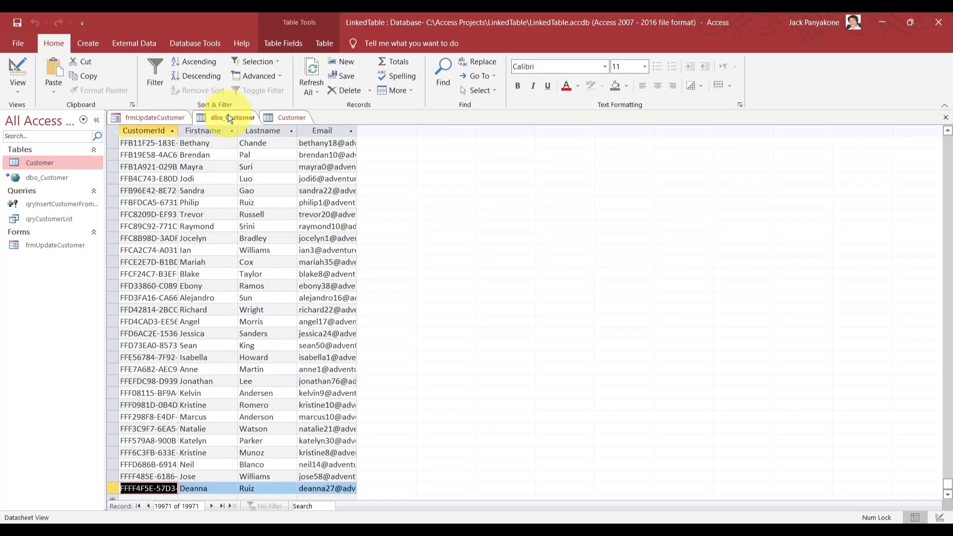
pyautogui.click(281, 118)
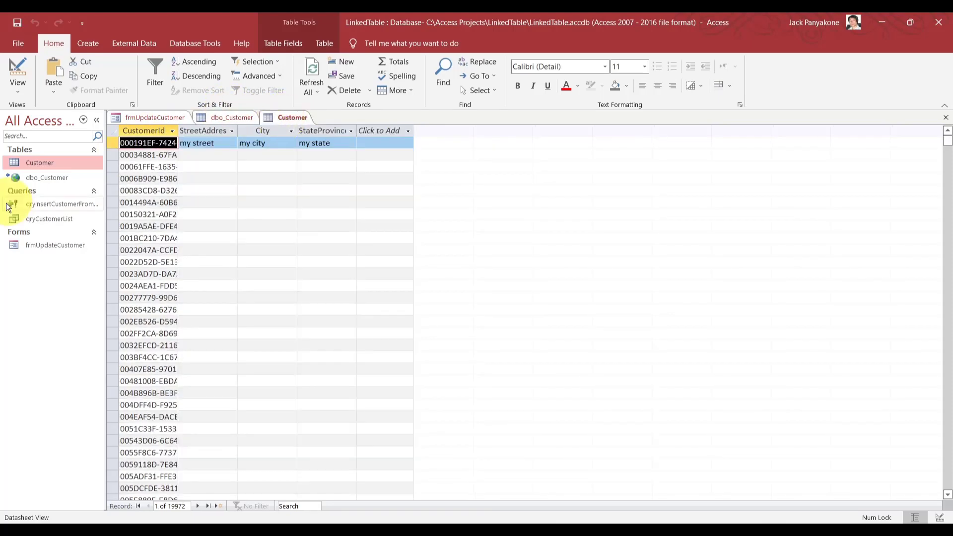
# Open qryInsertCustomerFromLinkedTable in design to review its SQL, and close it
pyautogui.rightClick(45, 203)
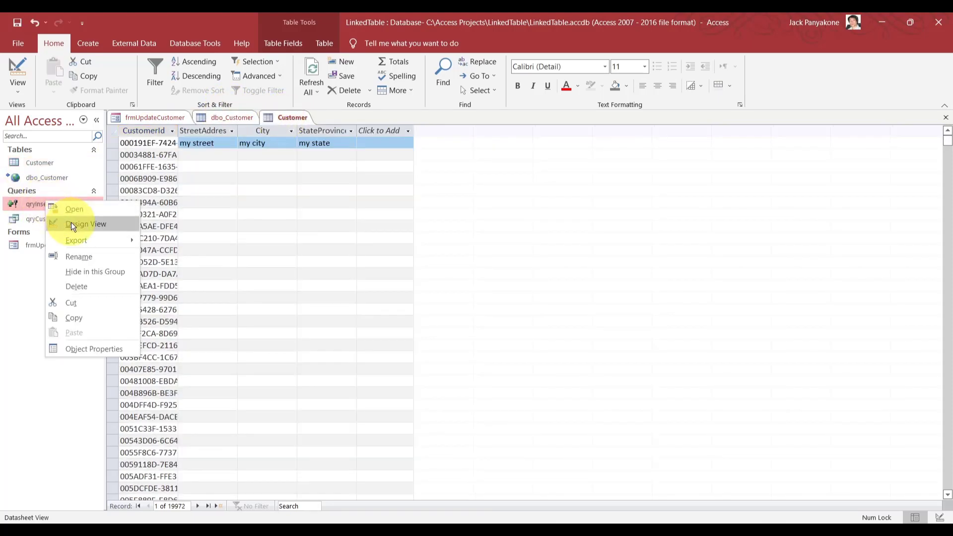
pyautogui.click(70, 222)
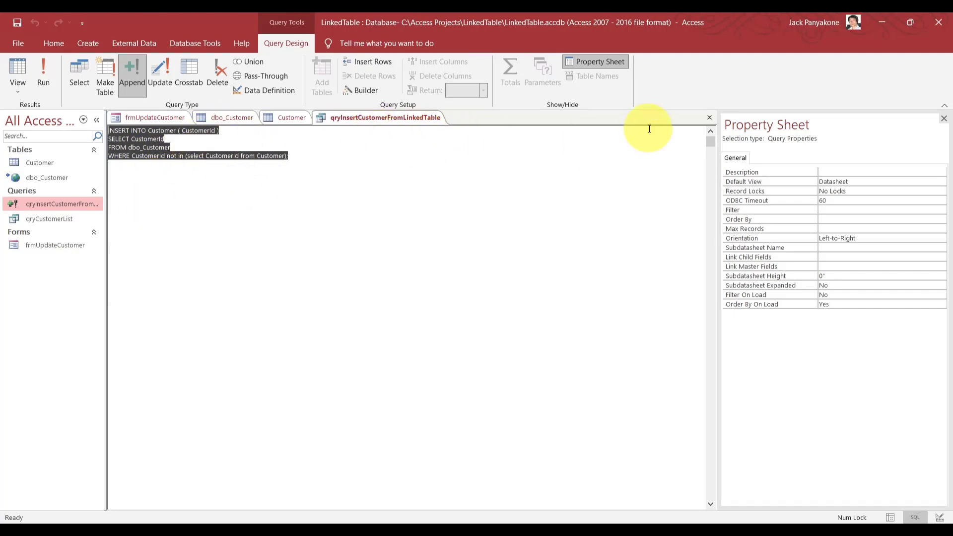
pyautogui.click(711, 117)
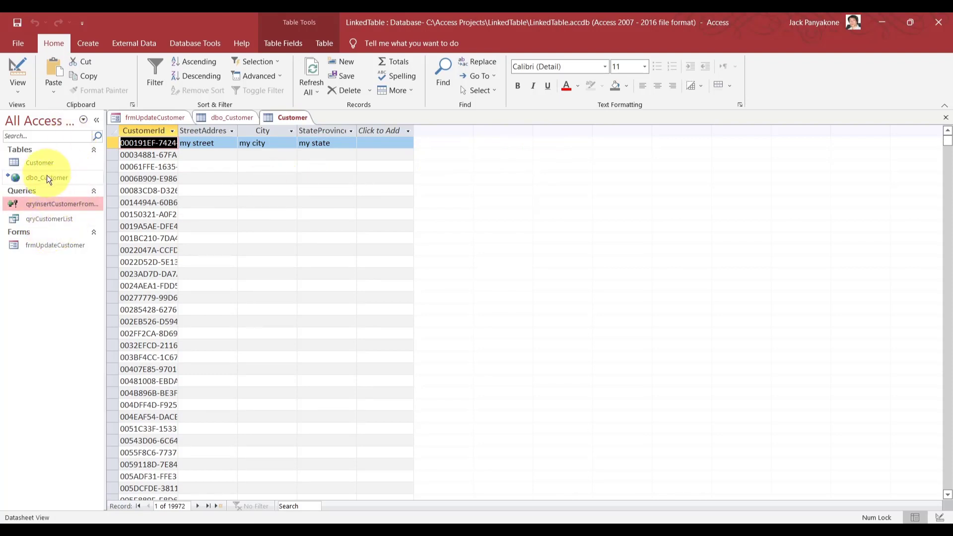
# Review the SQL of the qryInsertCustomerFromLinkedTable query in its design, and close the query
pyautogui.moveTo(49, 183)
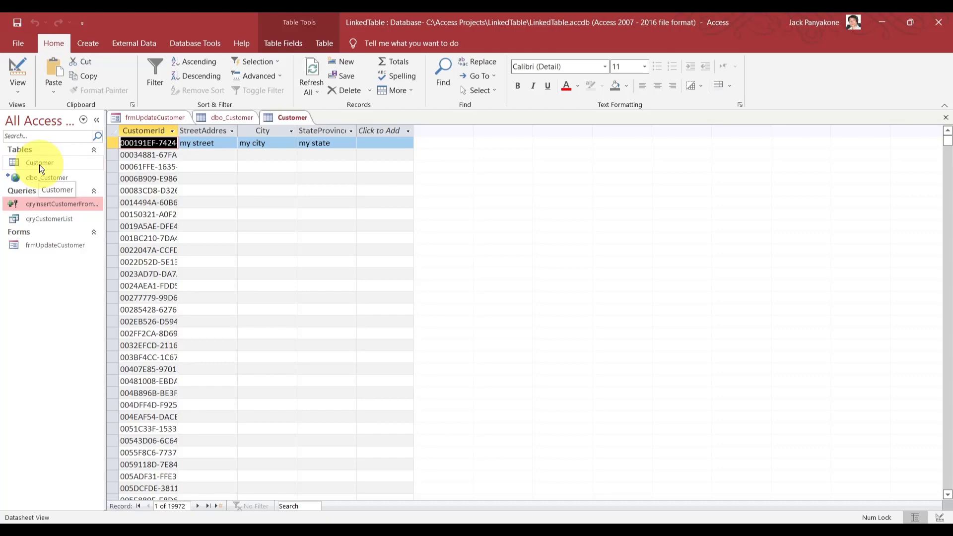
pyautogui.rightClick(47, 204)
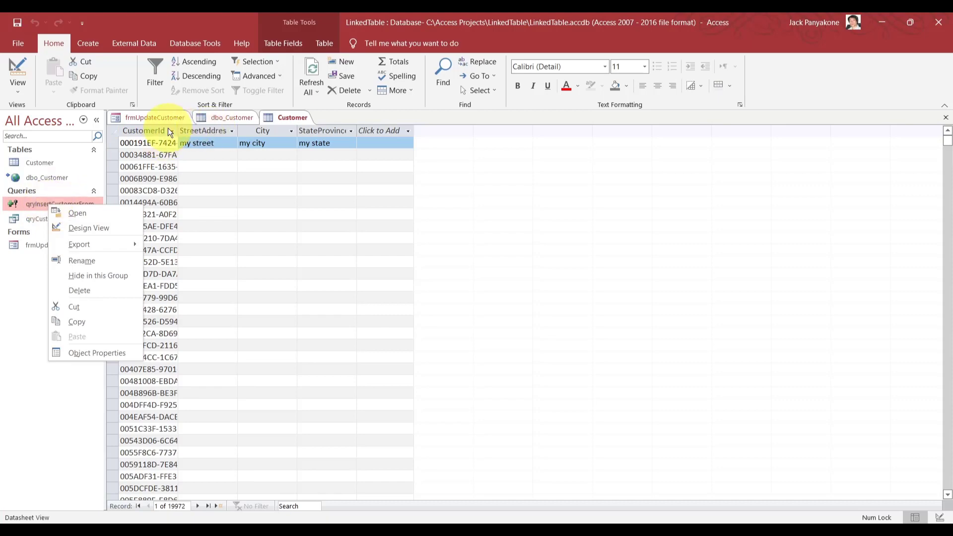
pyautogui.click(79, 226)
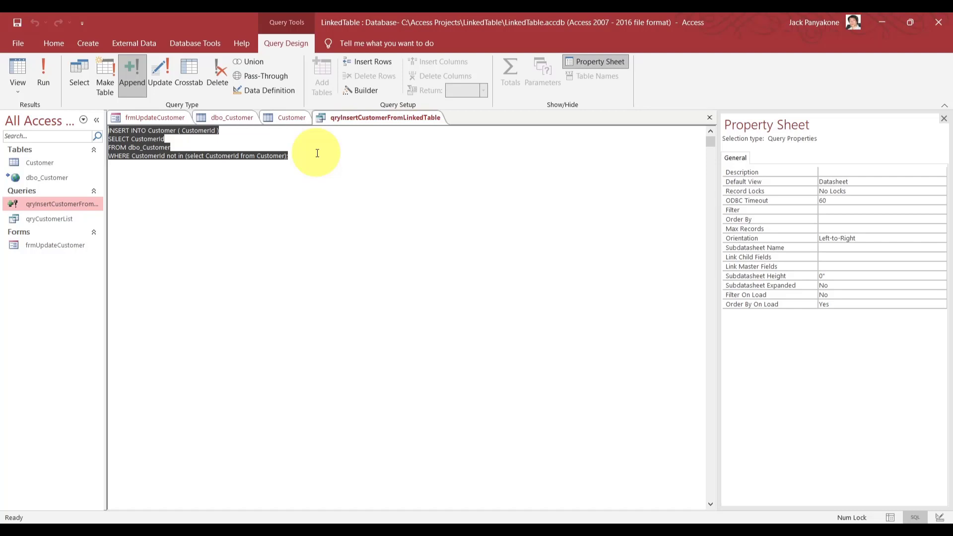
pyautogui.click(710, 117)
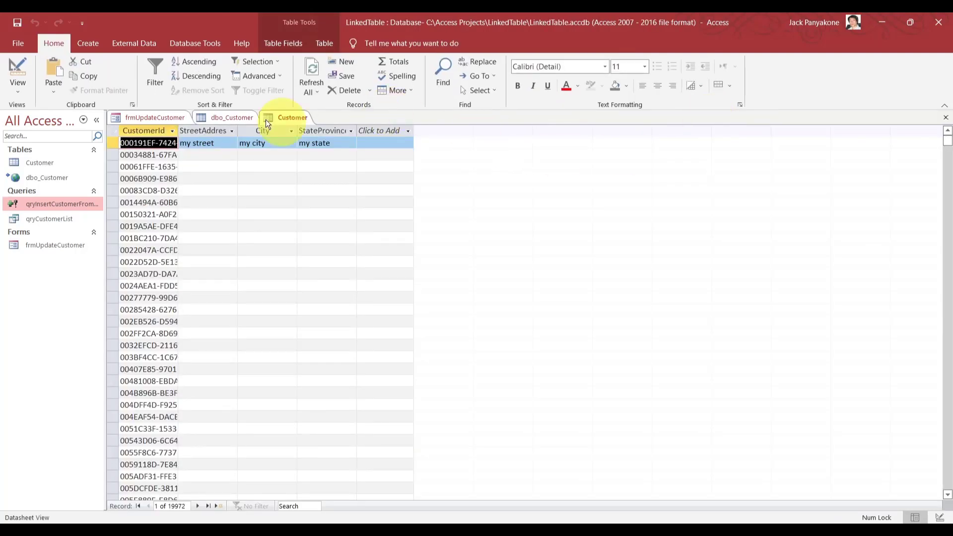
# Close the open Customer and dbo_Customer tables and the frmUpdateCustomer form
pyautogui.click(946, 119)
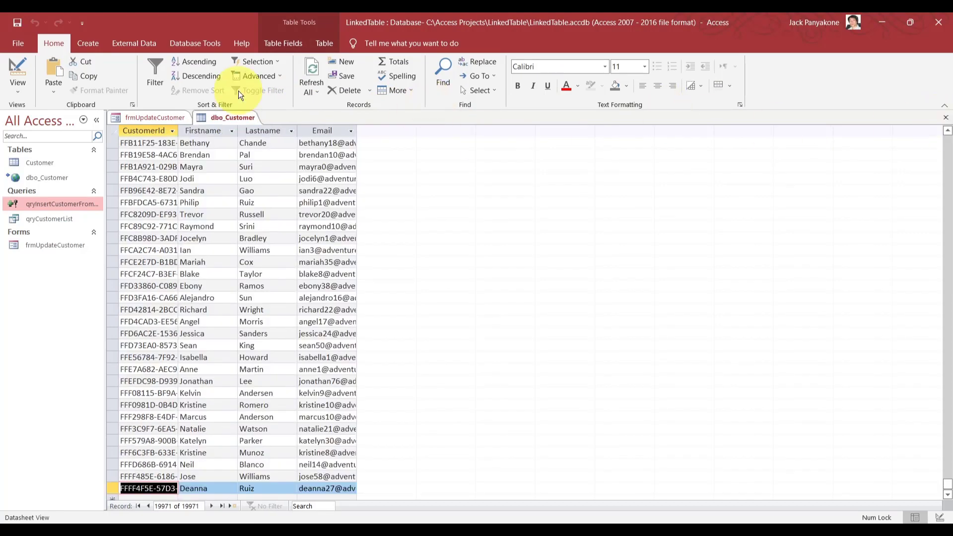
pyautogui.rightClick(237, 113)
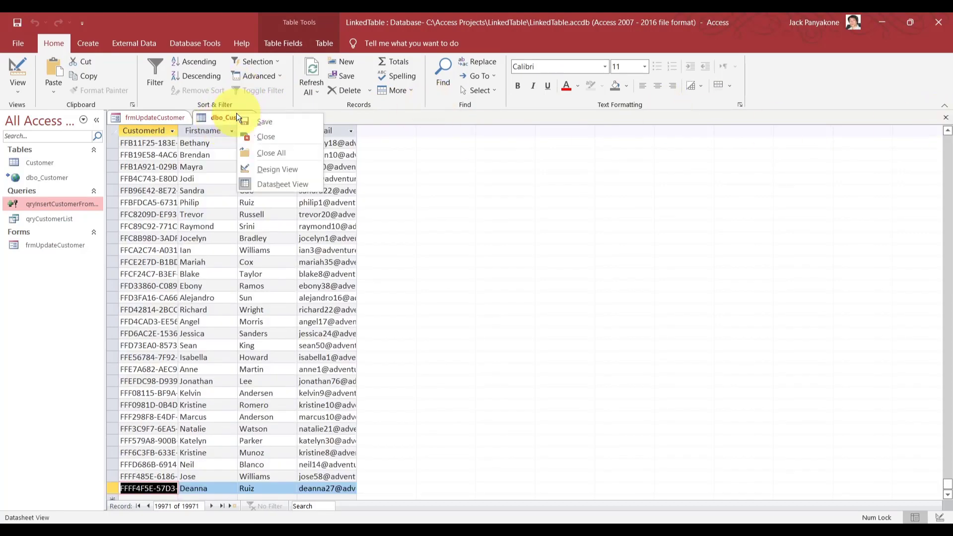
pyautogui.click(266, 133)
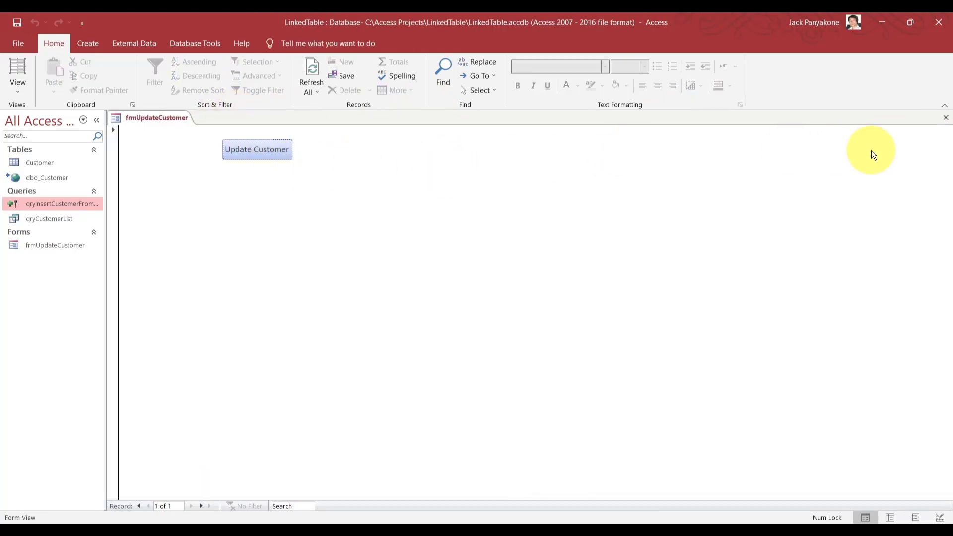
pyautogui.click(945, 118)
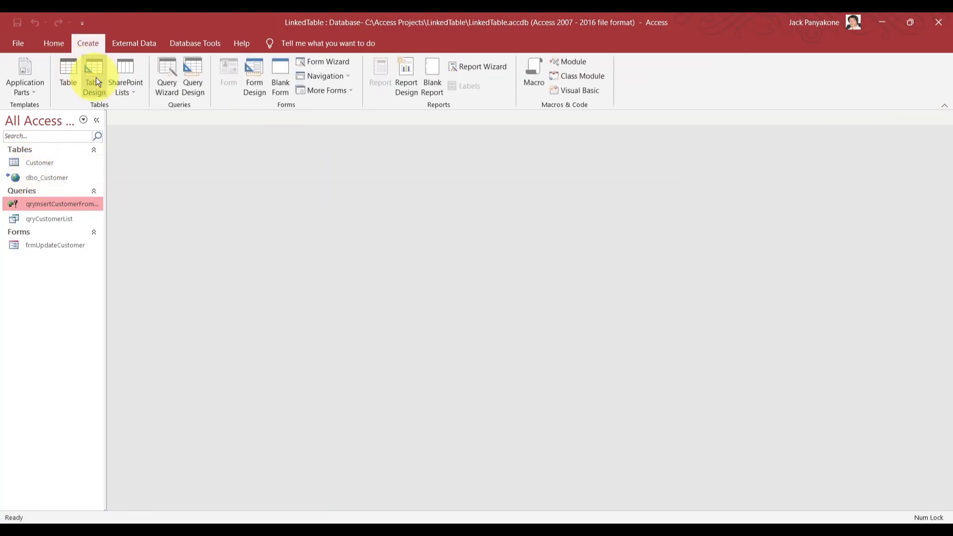
# Design a new table with a Short Text field named CustomerId and make that field the primary key
pyautogui.click(91, 77)
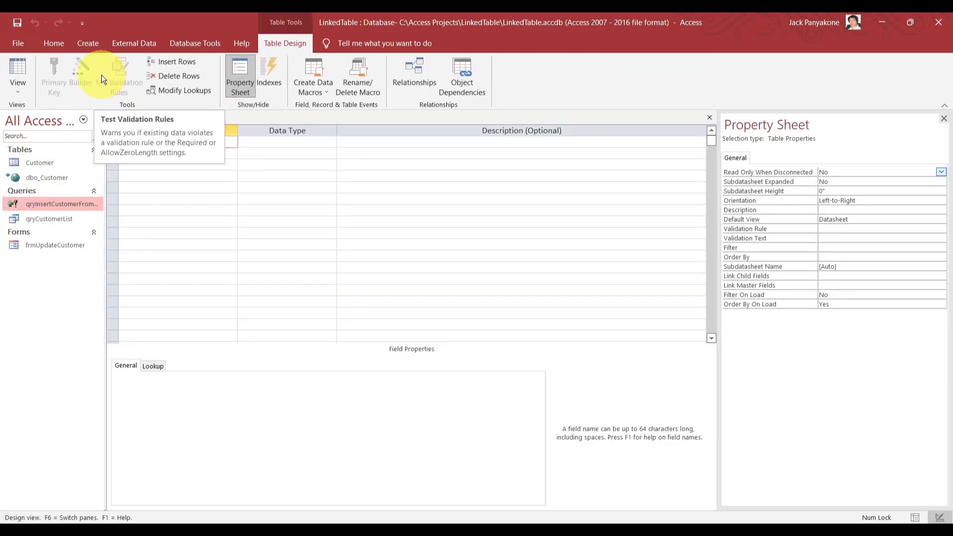
pyautogui.write('CustomerId')
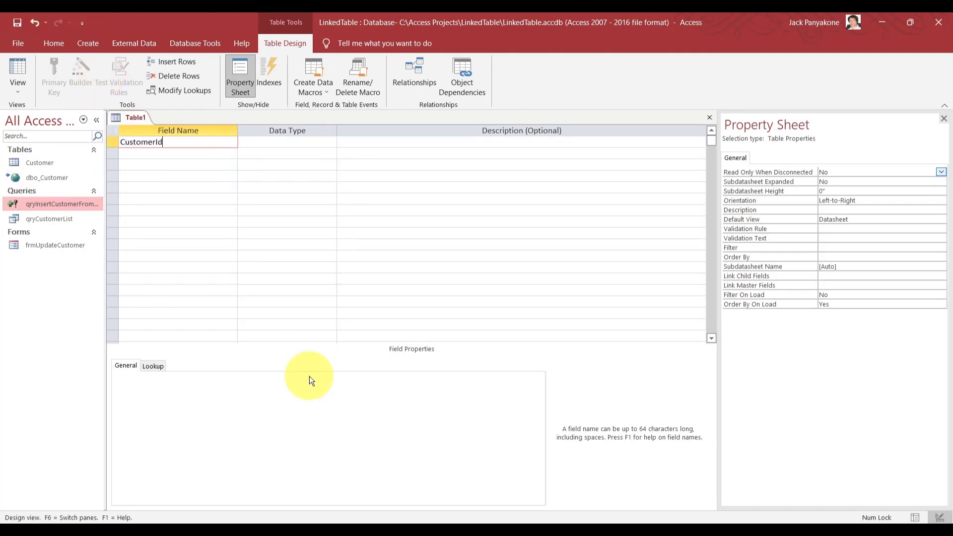
pyautogui.press('Tab')
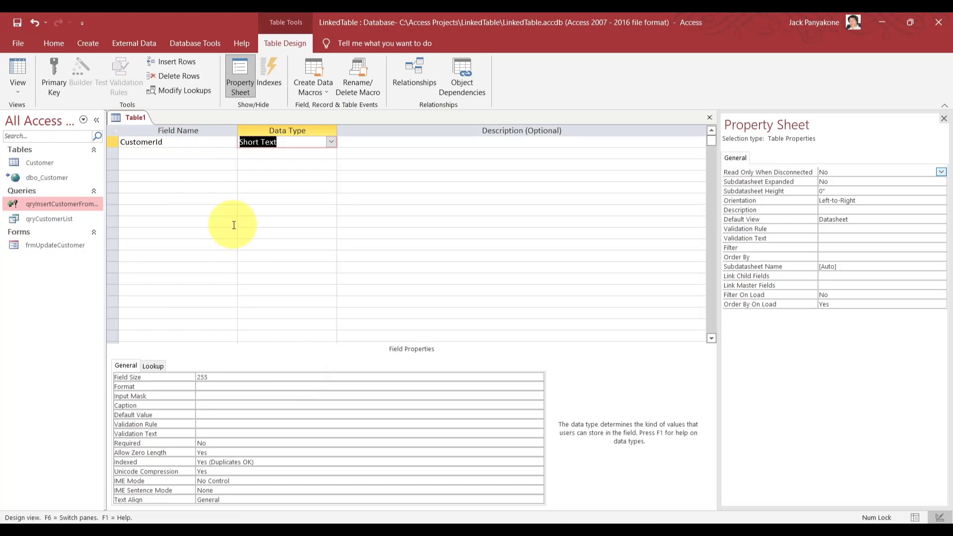
pyautogui.click(114, 142)
pyautogui.rightClick(113, 143)
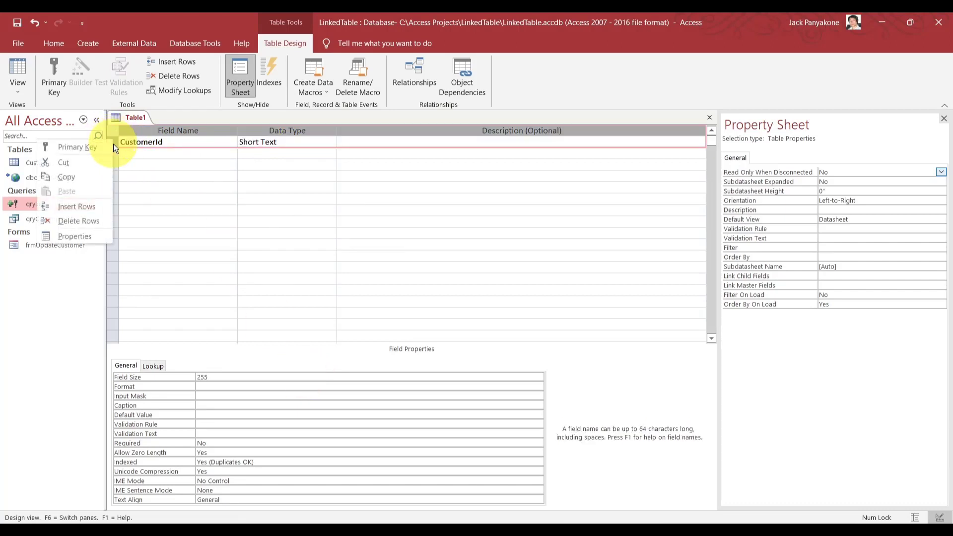
pyautogui.click(97, 149)
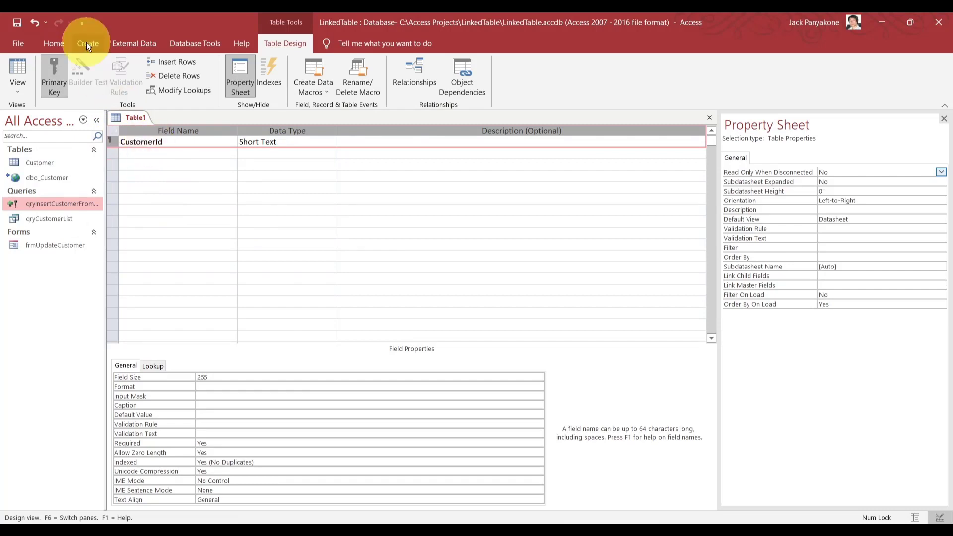
# Save the new table as CustomerLinkedReference
pyautogui.click(20, 25)
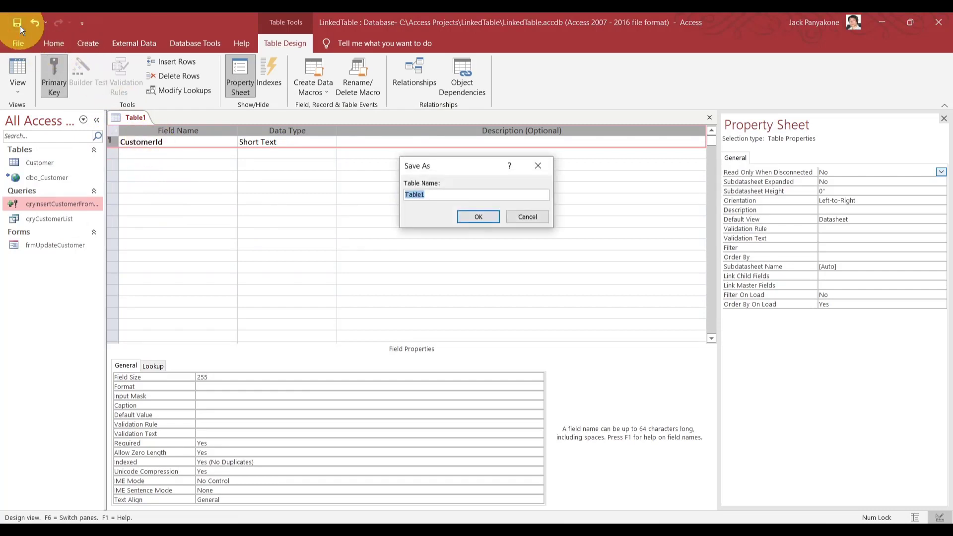
pyautogui.write('CustomerLinkedReferece')
pyautogui.press('BackSpace')
pyautogui.press('BackSpace')
pyautogui.write('nce')
pyautogui.press('Return')
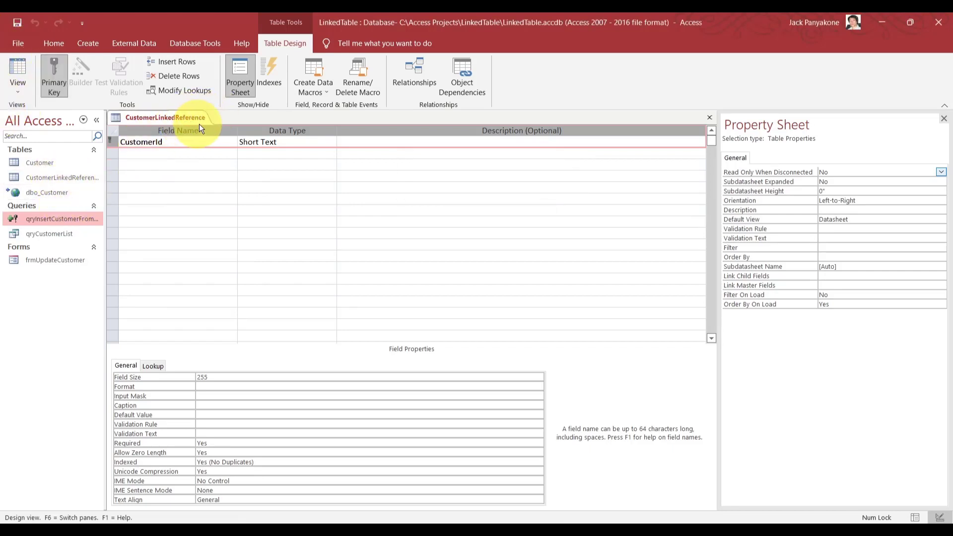
# Examine the records of the Customer table and the CustomerLinkedReference table in datasheet view
pyautogui.click(61, 192)
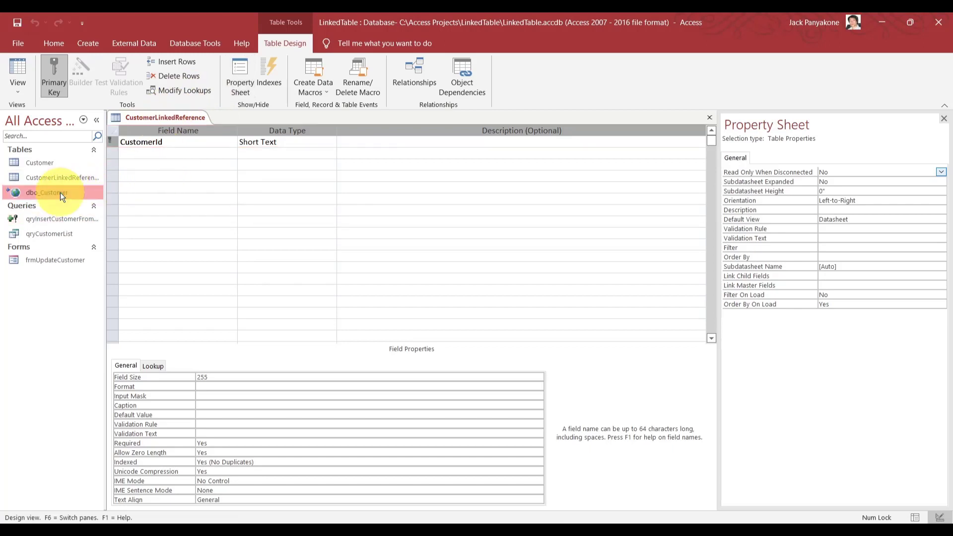
pyautogui.click(64, 177)
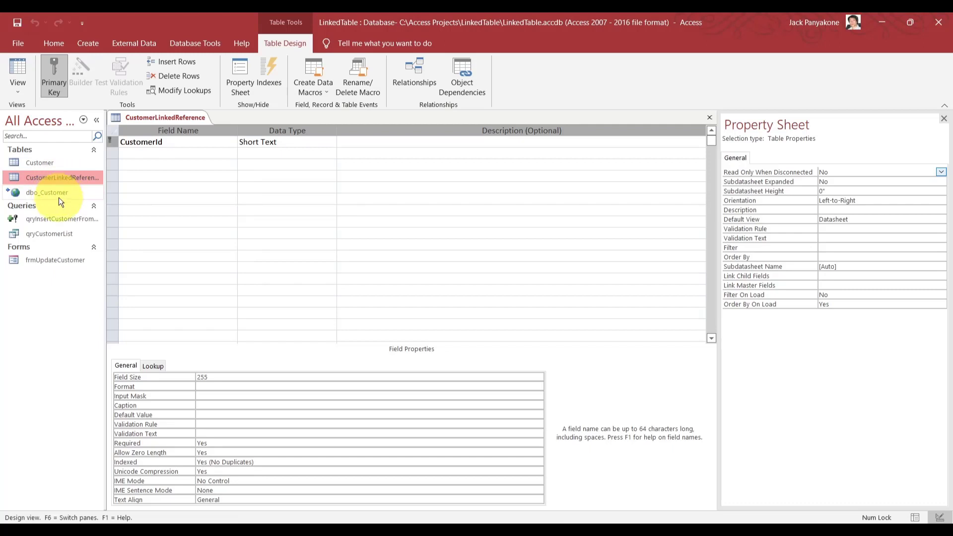
pyautogui.moveTo(57, 191)
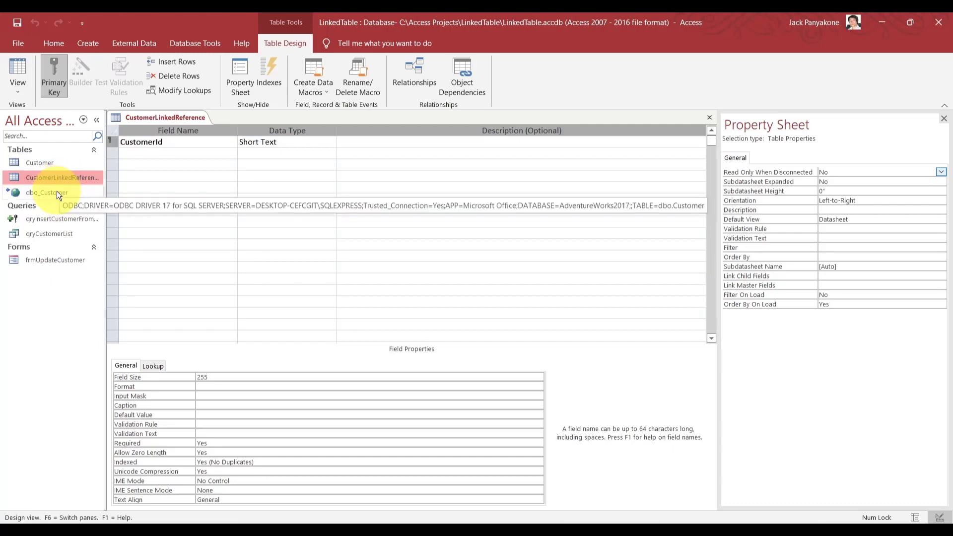
pyautogui.doubleClick(48, 163)
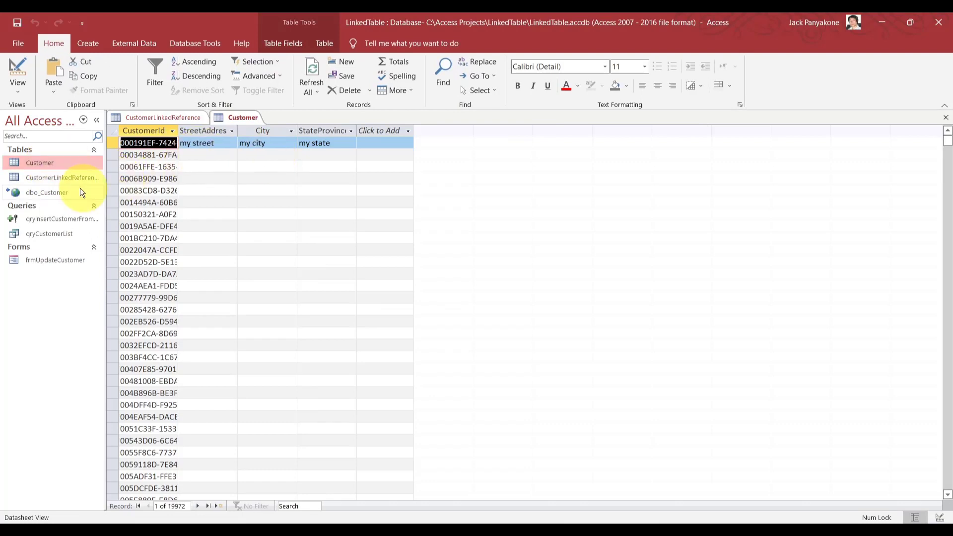
pyautogui.click(67, 179)
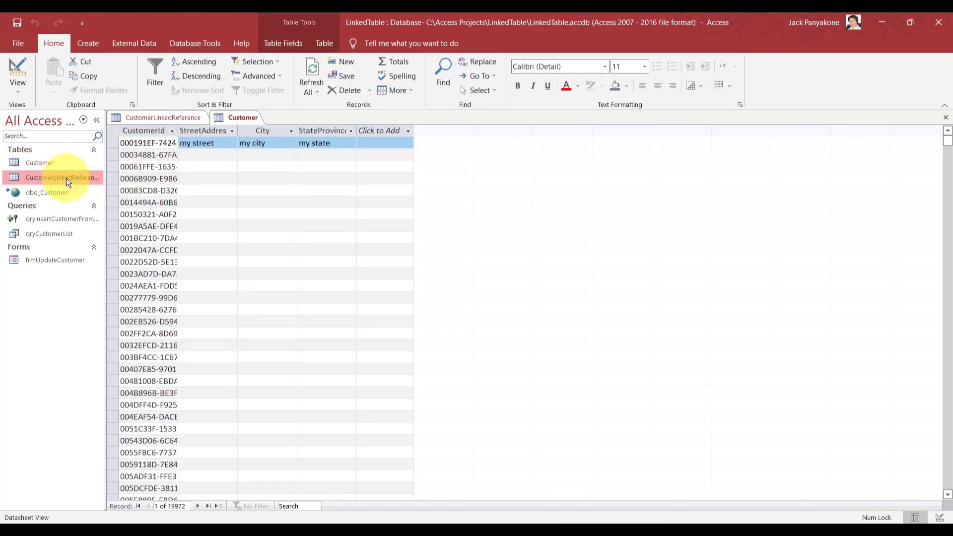
pyautogui.click(59, 191)
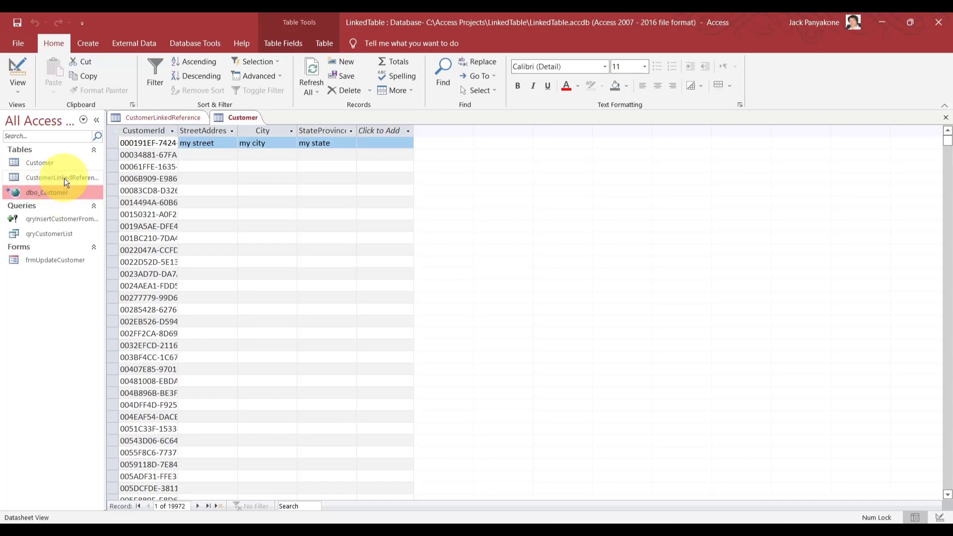
pyautogui.doubleClick(64, 179)
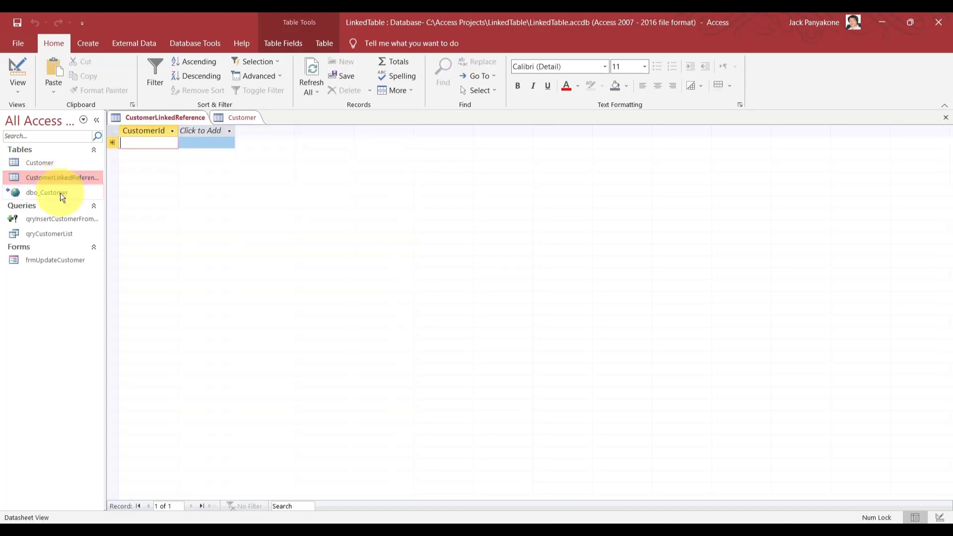
# Duplicate the qryInsertCustomerFromLinkedTable query under the name qryInsertCustomerReference
pyautogui.click(59, 218)
pyautogui.hotkey('ctrl', 'c')
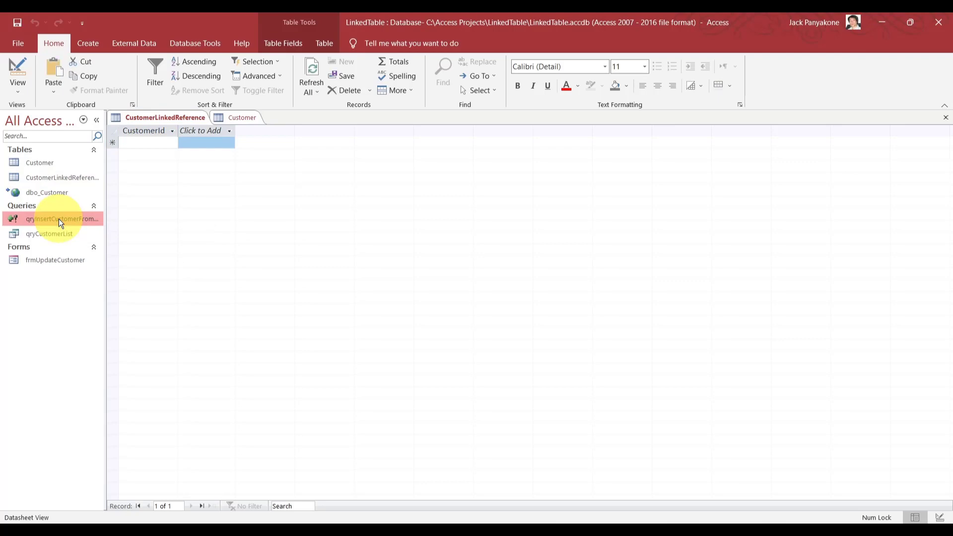
pyautogui.hotkey('ctrl', 'v')
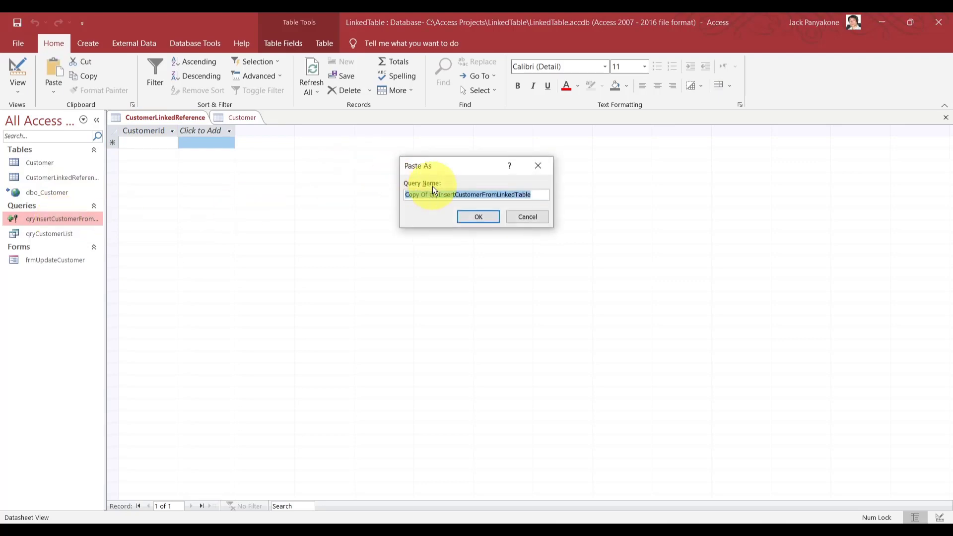
pyautogui.moveTo(428, 195); pyautogui.dragTo(374, 197)
pyautogui.press('BackSpace')
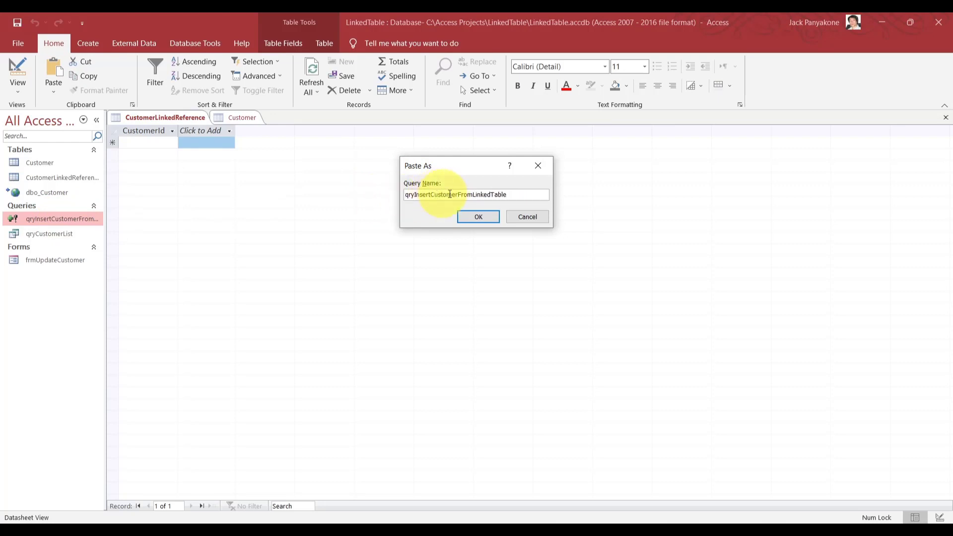
pyautogui.moveTo(457, 196); pyautogui.dragTo(550, 192)
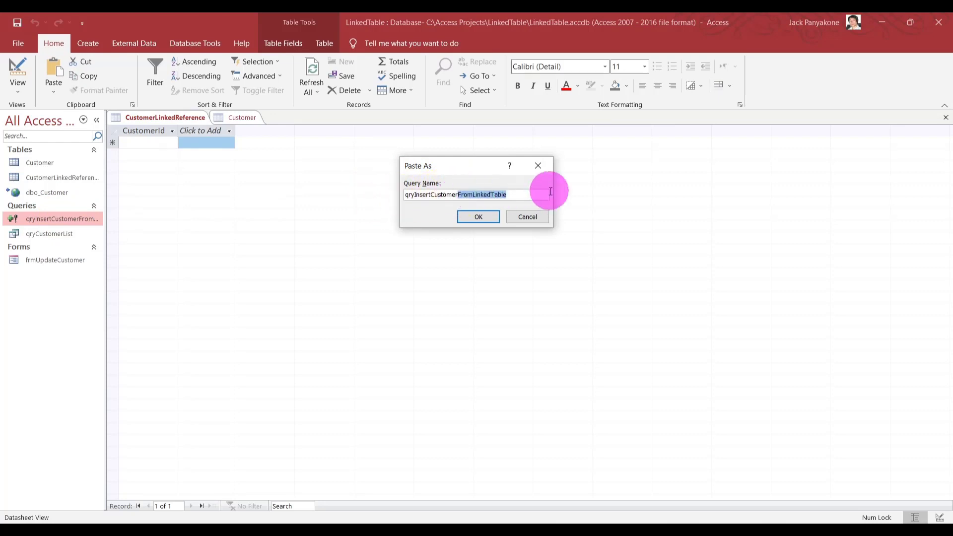
pyautogui.write('Reference')
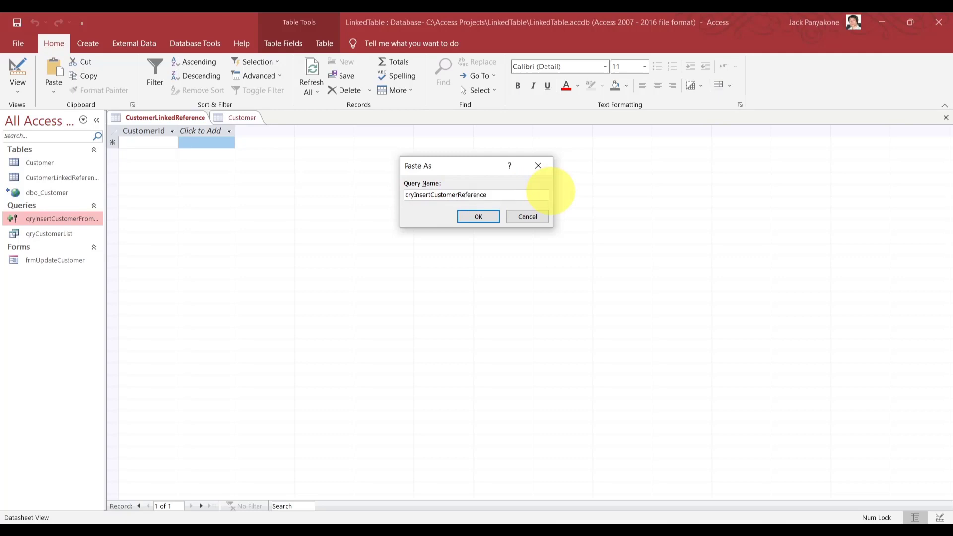
pyautogui.click(478, 216)
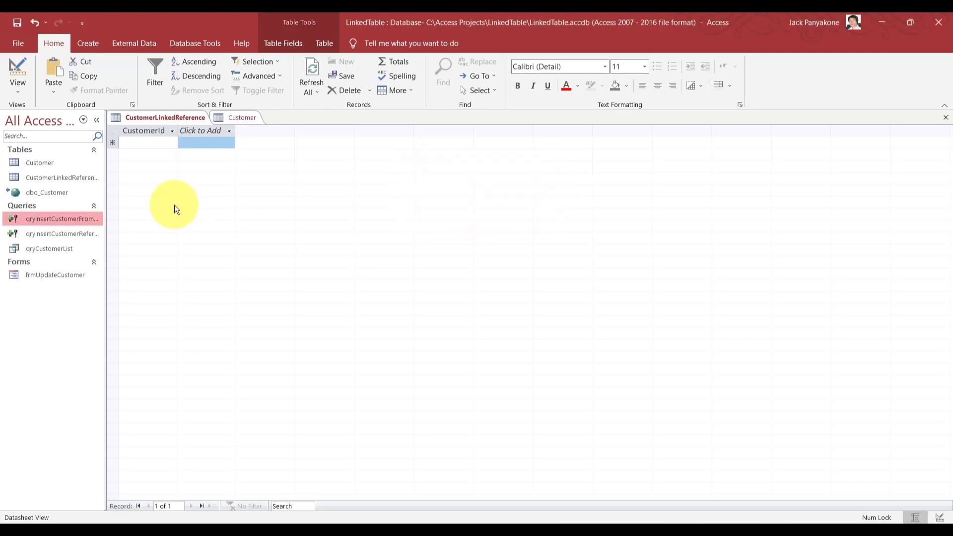
# Change the INSERT INTO target in the SQL of qryInsertCustomerReference to CustomerLinkedReference
pyautogui.click(92, 231)
pyautogui.rightClick(91, 231)
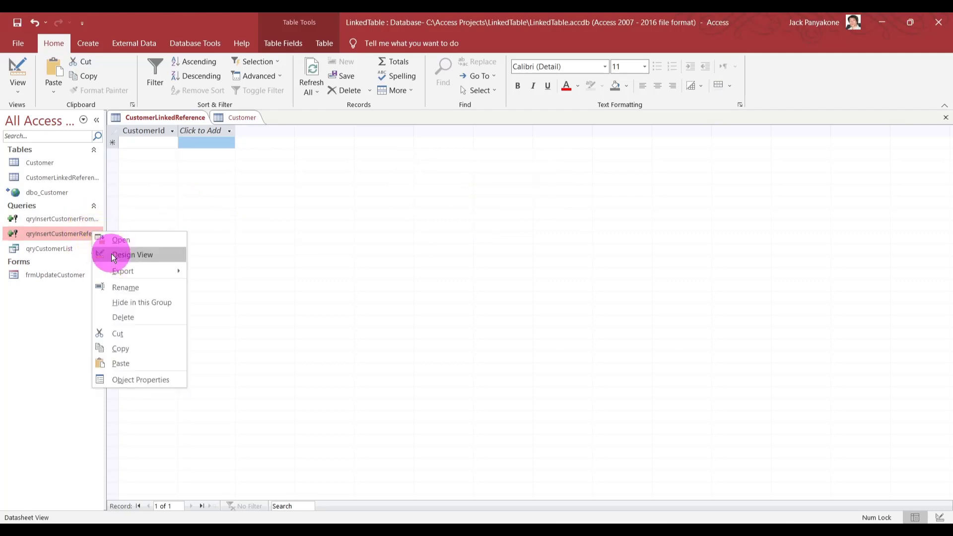
pyautogui.click(111, 253)
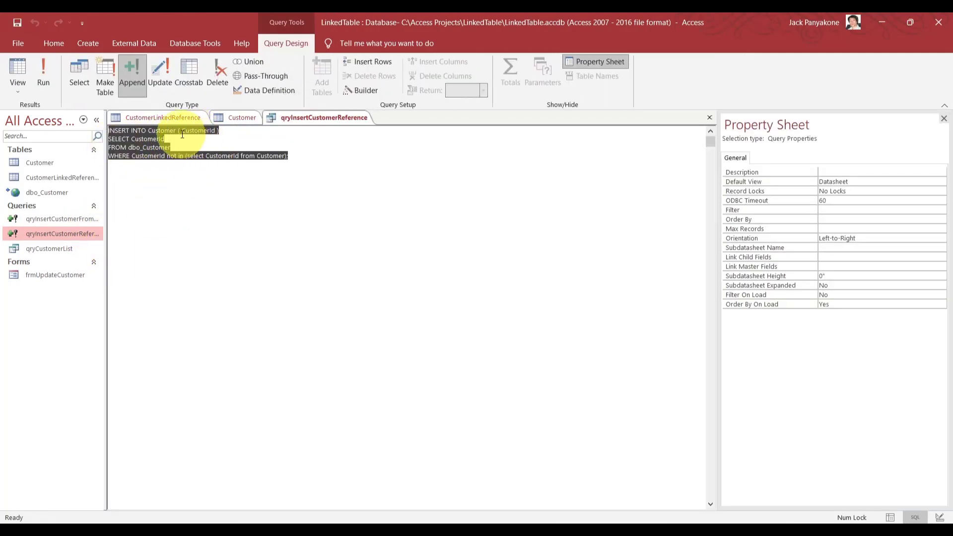
pyautogui.click(181, 133)
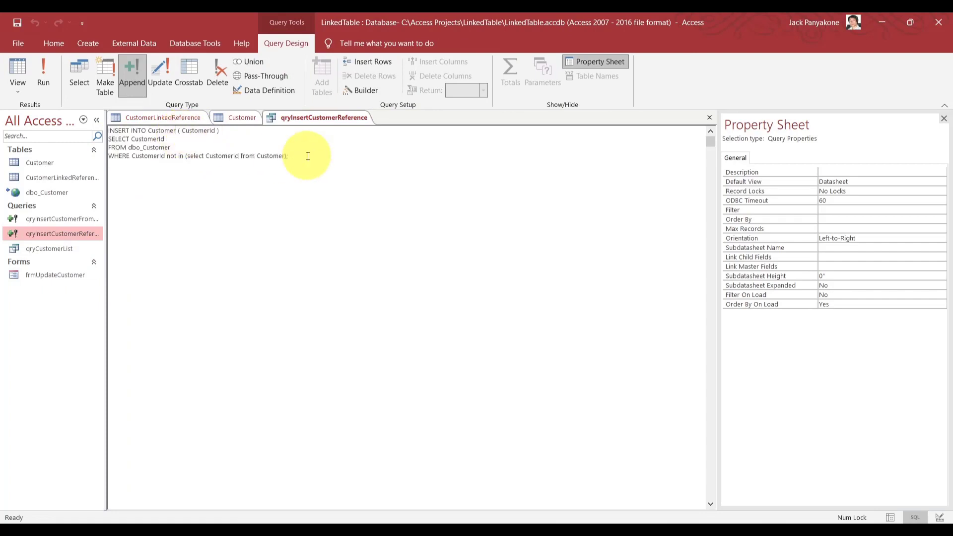
pyautogui.write('LinkedReference')
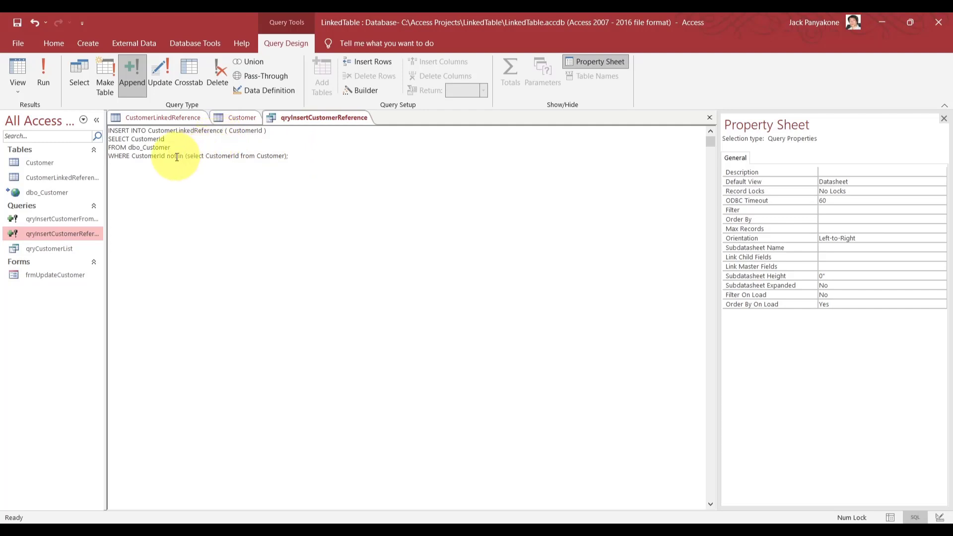
# Remove the whole WHERE clause from the SQL of qryInsertCustomerReference and close the query
pyautogui.moveTo(305, 155); pyautogui.dragTo(302, 148)
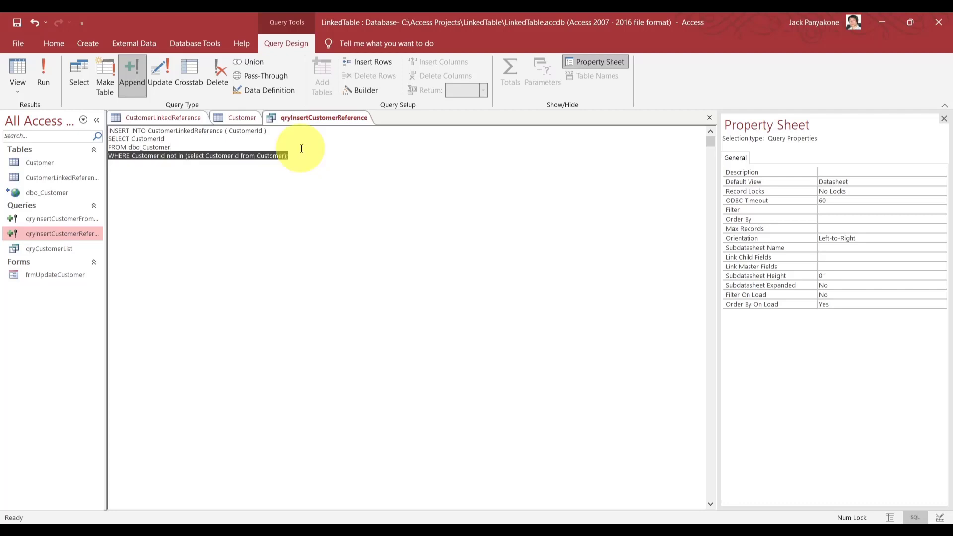
pyautogui.press('Delete')
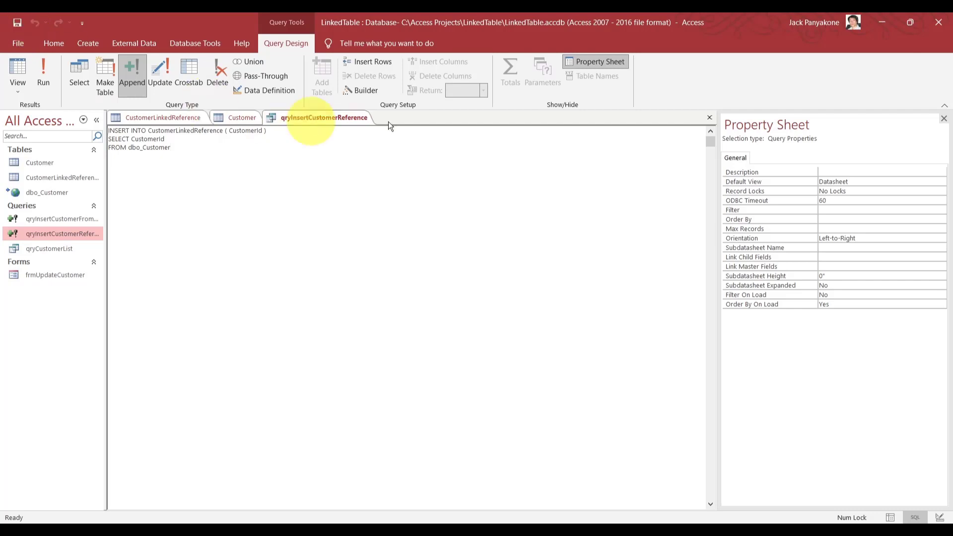
pyautogui.click(710, 118)
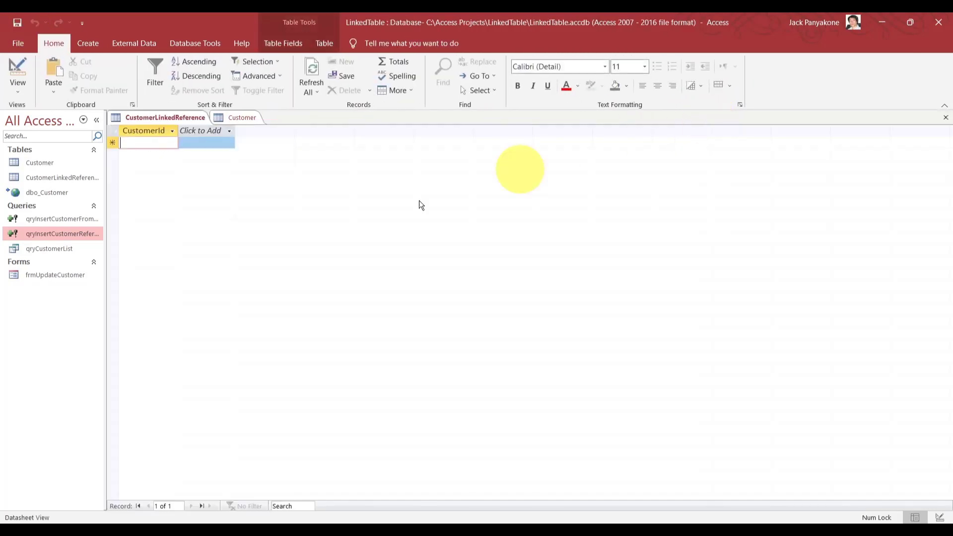
# Copy the name of the qryInsertCustomerReference query from its rename field, leaving the name as it is
pyautogui.doubleClick(72, 233)
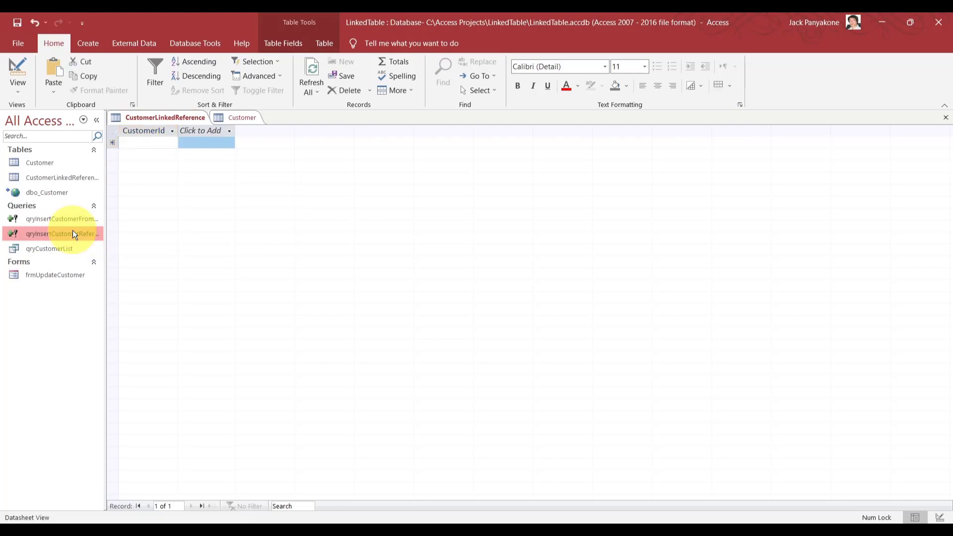
pyautogui.click(488, 321)
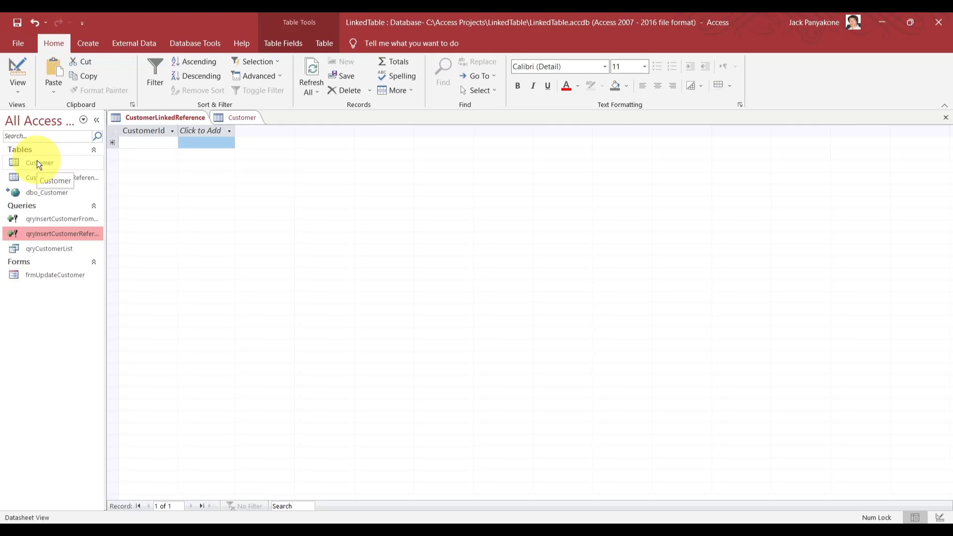
pyautogui.rightClick(49, 233)
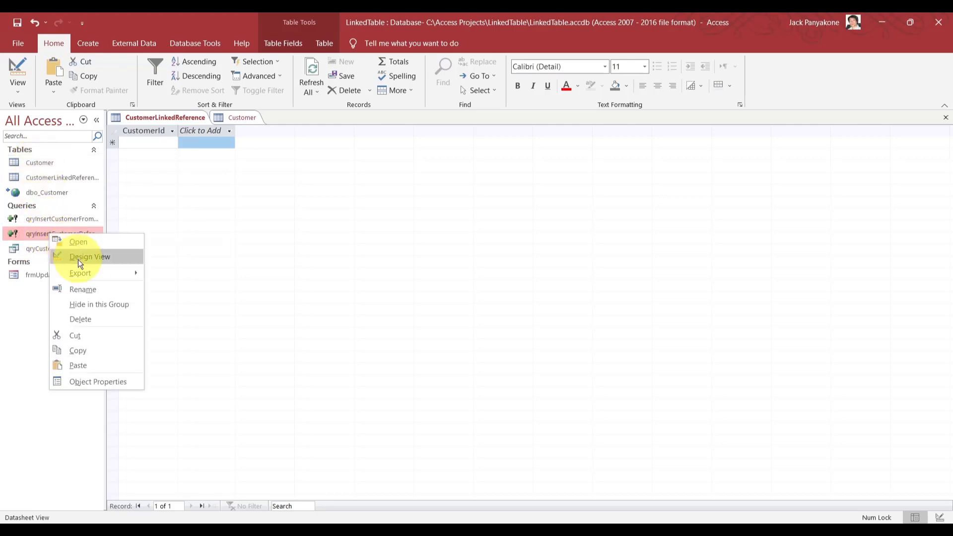
pyautogui.click(81, 287)
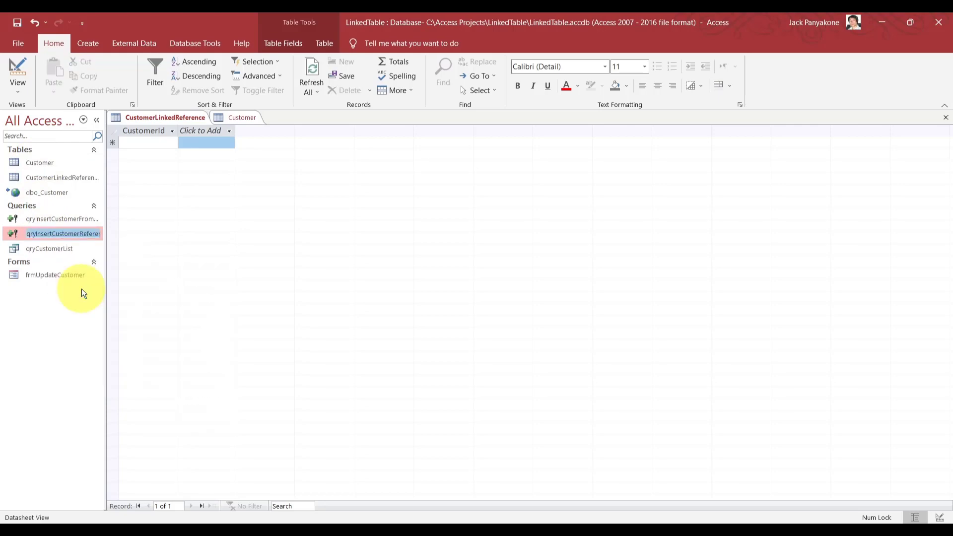
pyautogui.press('Escape')
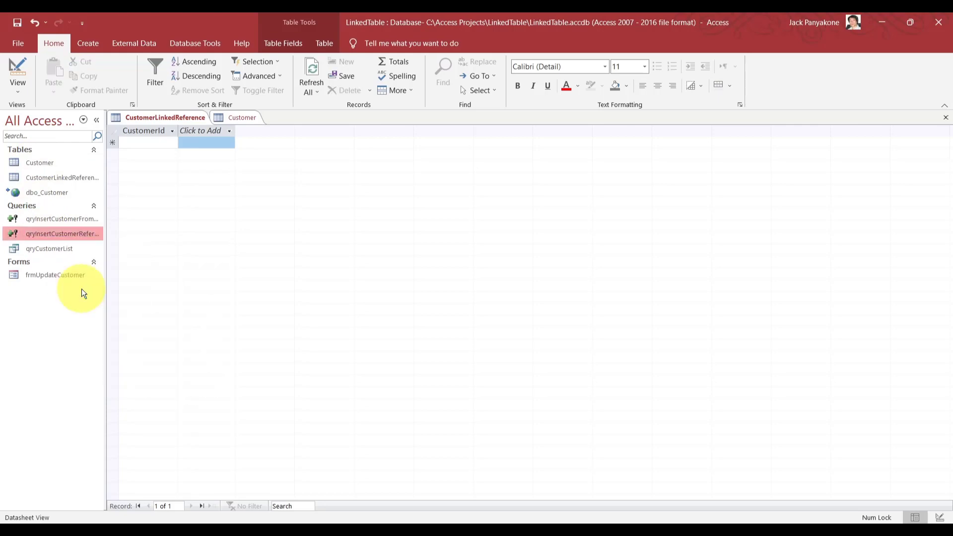
# Switch to the Visual Basic editor and add DoCmd.OpenQuery ("qryInsertCustomerReference") below the existing OpenQuery line in cmdUpdateCustomer_Click
pyautogui.moveTo(541, 521)
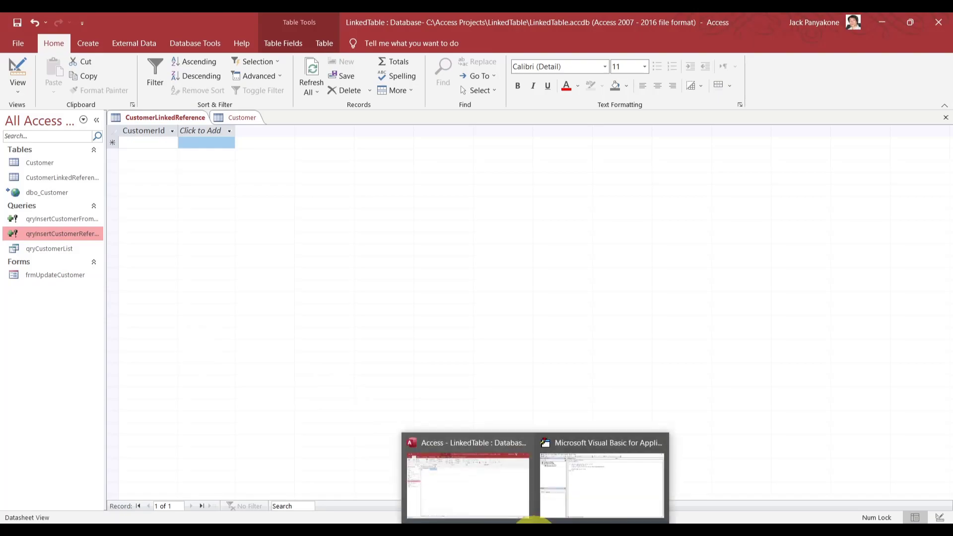
pyautogui.click(613, 448)
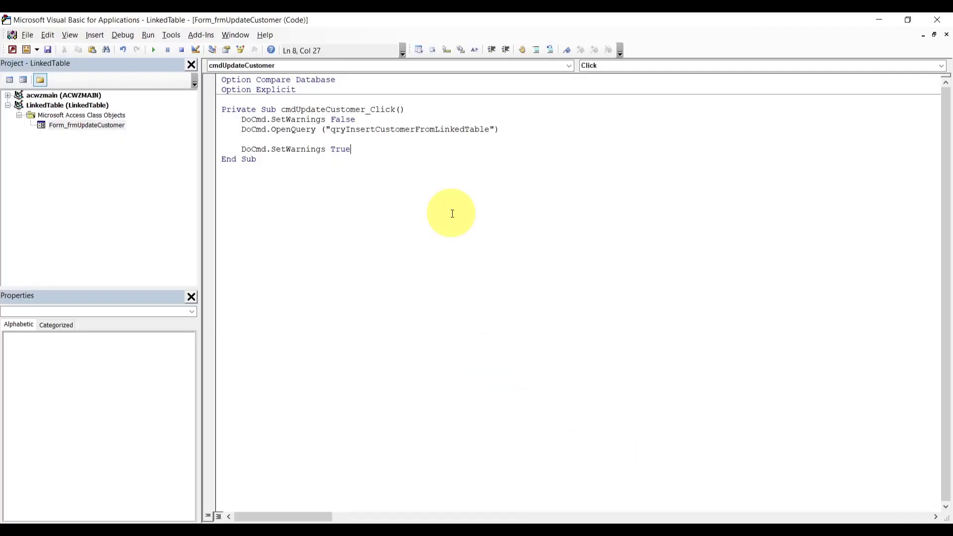
pyautogui.click(532, 130)
pyautogui.press('Return')
pyautogui.write('docmd.oper')
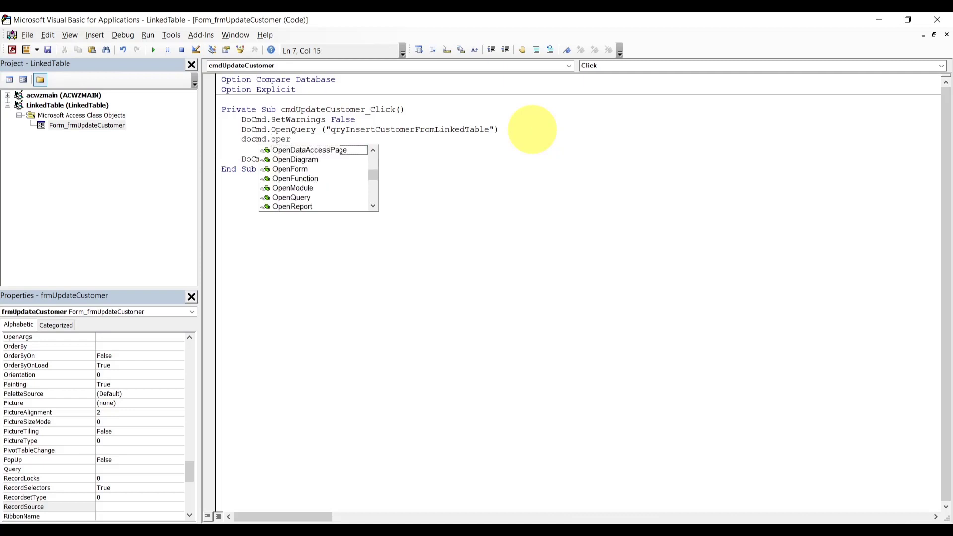
pyautogui.press('Escape')
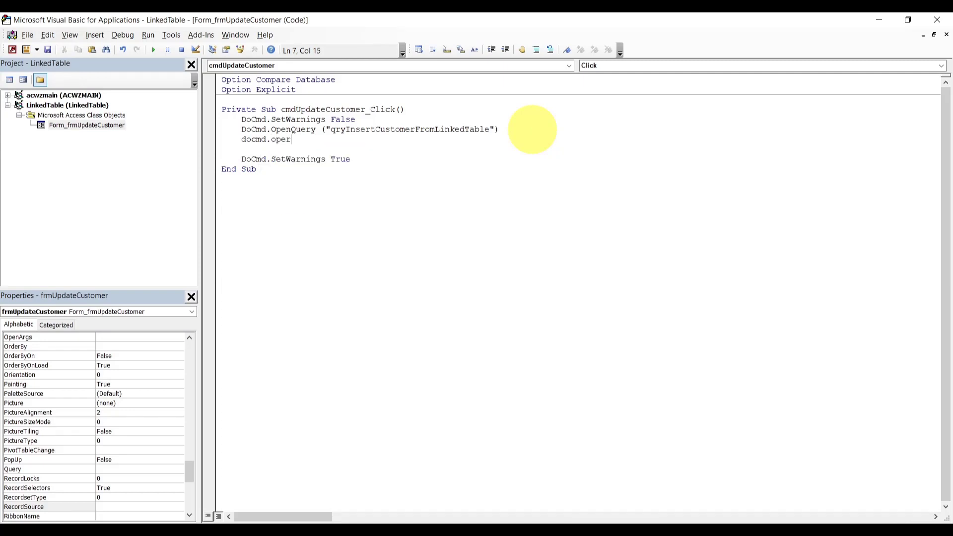
pyautogui.press('BackSpace')
pyautogui.write('nquery ')
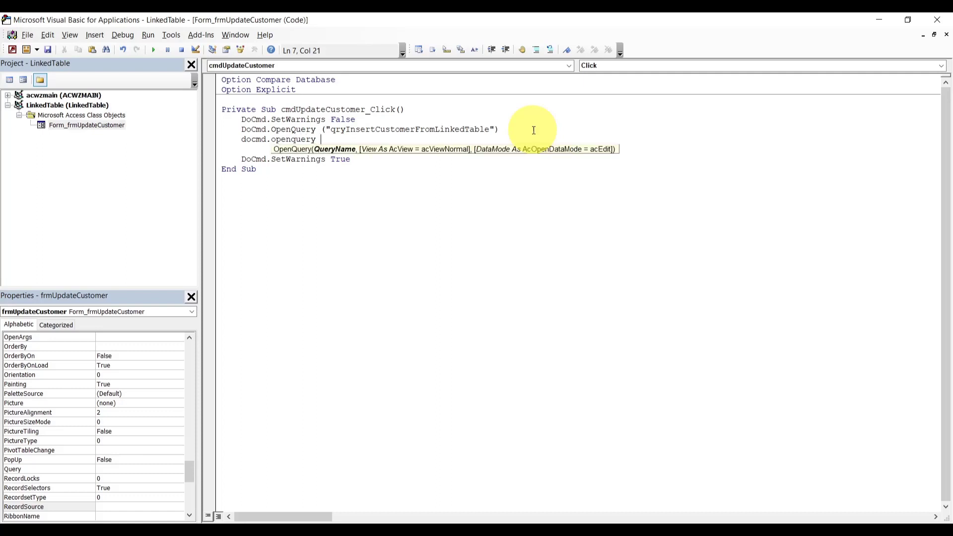
pyautogui.write('()"qryInsertCustomerReference"')
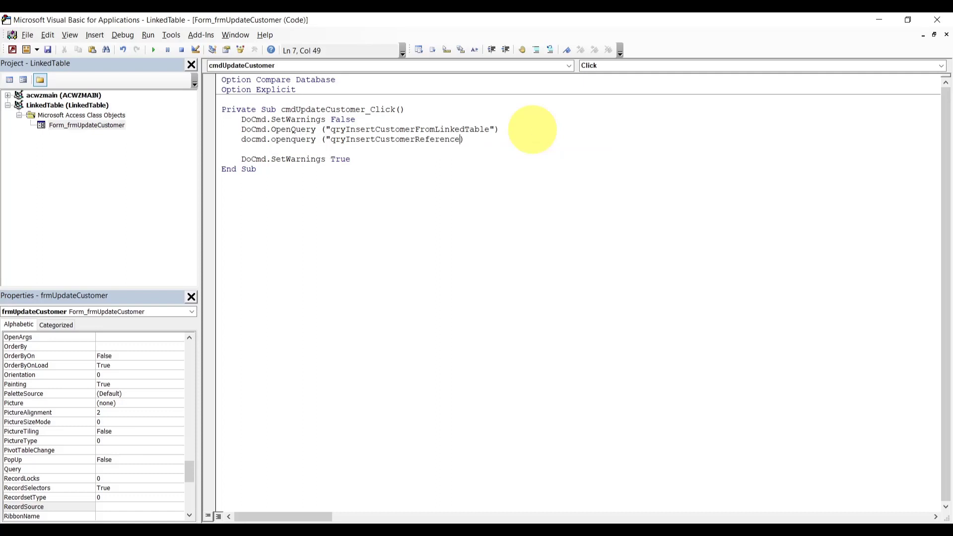
pyautogui.click(466, 190)
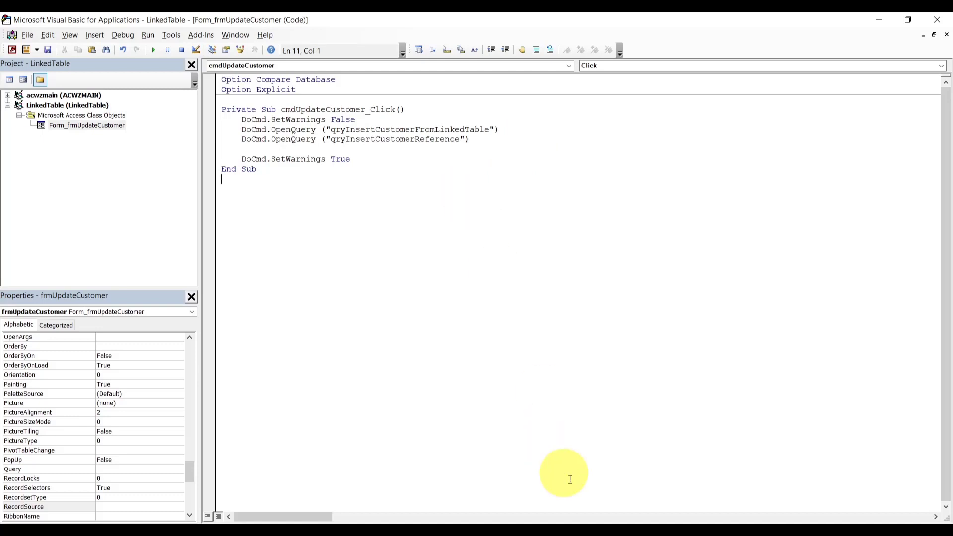
# Switch back to Access and close the frmUpdateCustomer form and the Customer and CustomerLinkedReference tables
pyautogui.moveTo(536, 529)
pyautogui.click(487, 496)
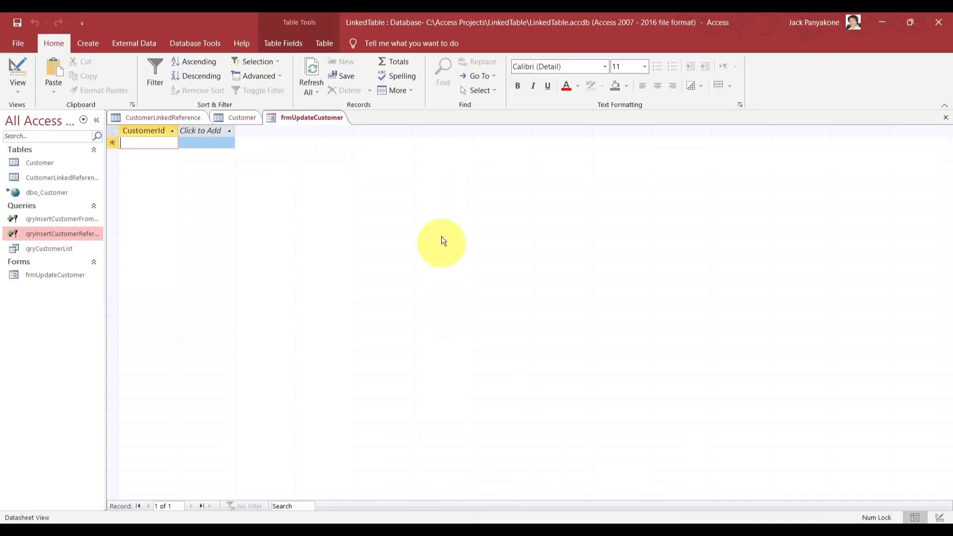
pyautogui.click(946, 118)
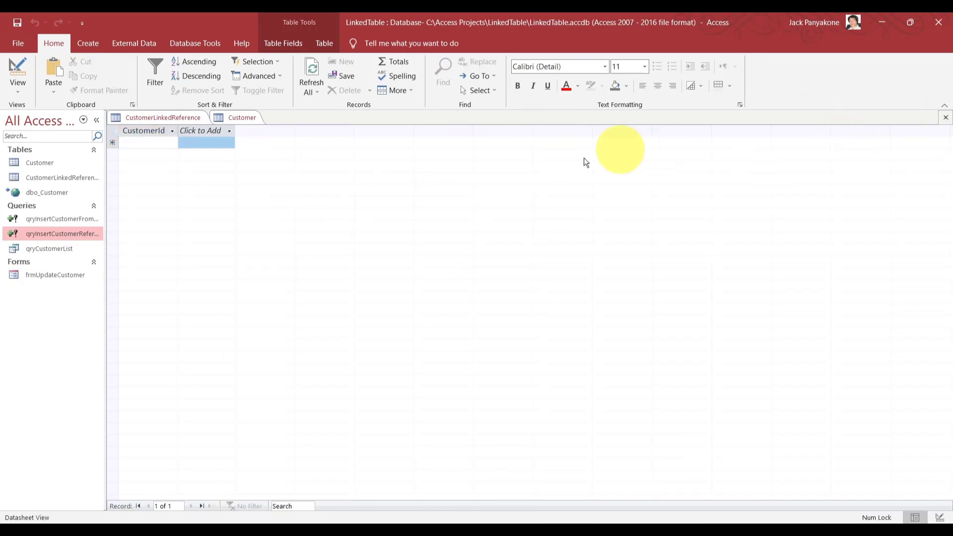
pyautogui.click(242, 116)
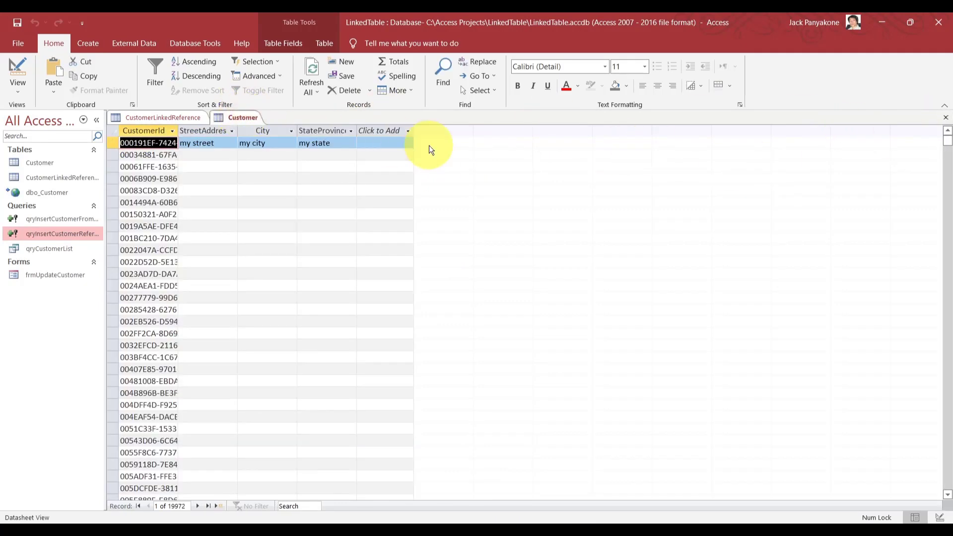
pyautogui.click(946, 119)
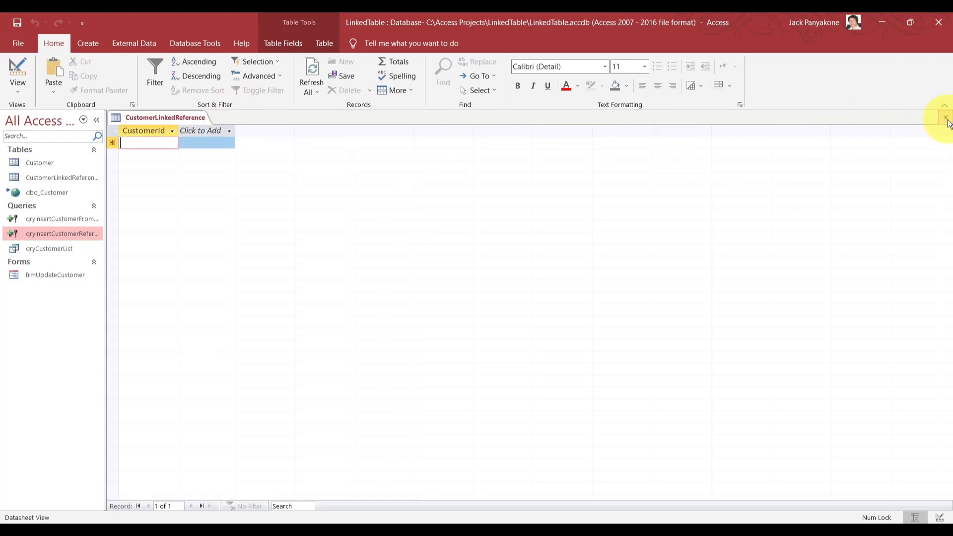
pyautogui.click(946, 119)
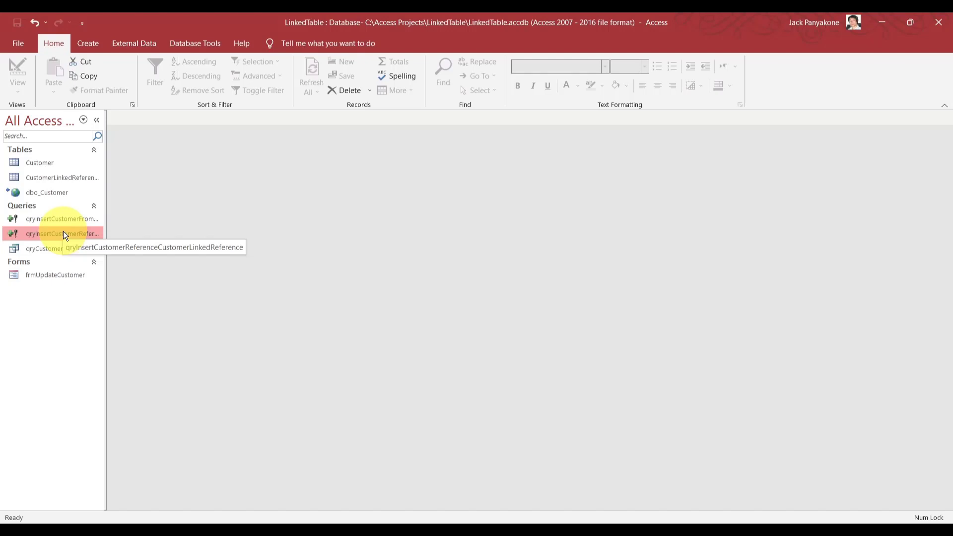
# Open frmUpdateCustomer in Design View and move the Update Customer button near the form's left edge
pyautogui.click(56, 273)
pyautogui.rightClick(56, 271)
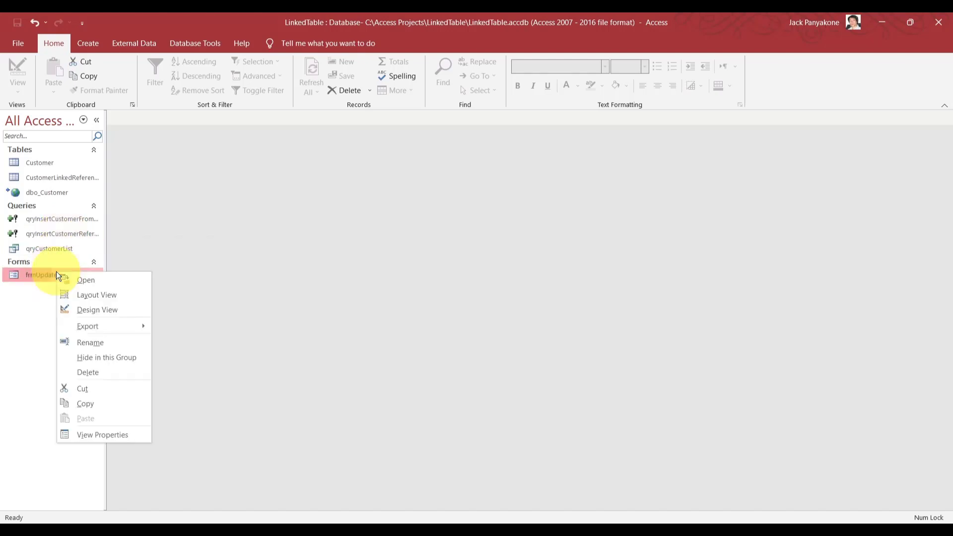
pyautogui.click(88, 314)
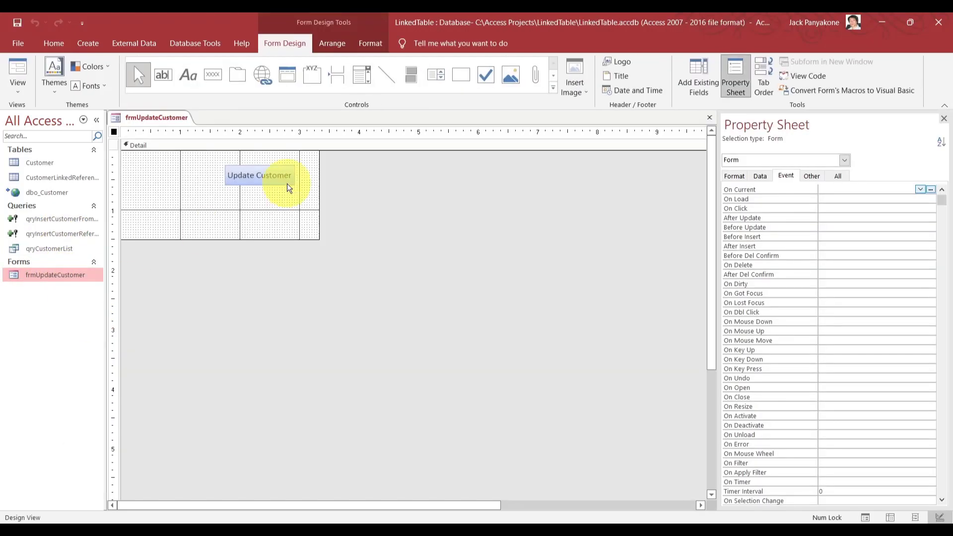
pyautogui.moveTo(283, 183); pyautogui.dragTo(187, 184)
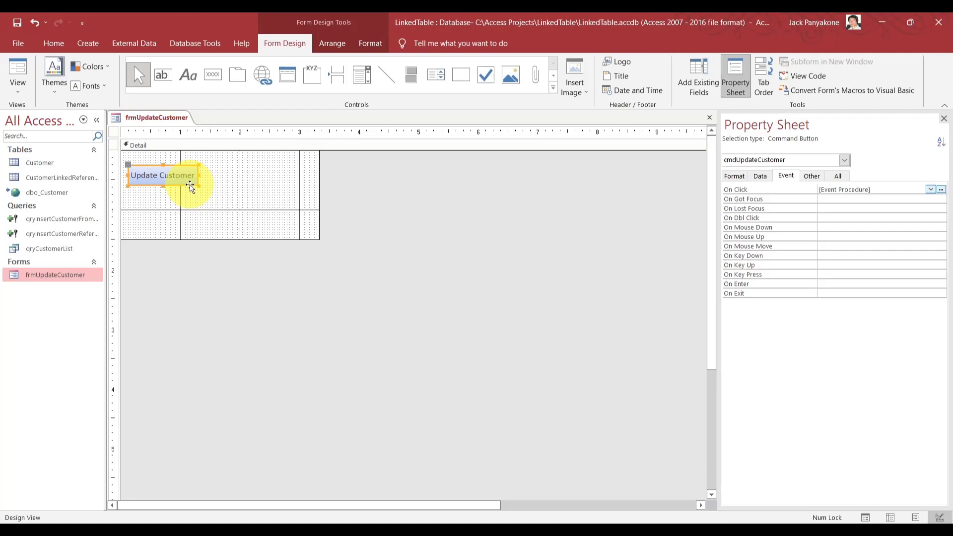
# Place a copy of the Update Customer button to the right of the original and caption it Remove Customer
pyautogui.hotkey('ctrl', 'v')
pyautogui.moveTo(190, 193); pyautogui.dragTo(268, 166)
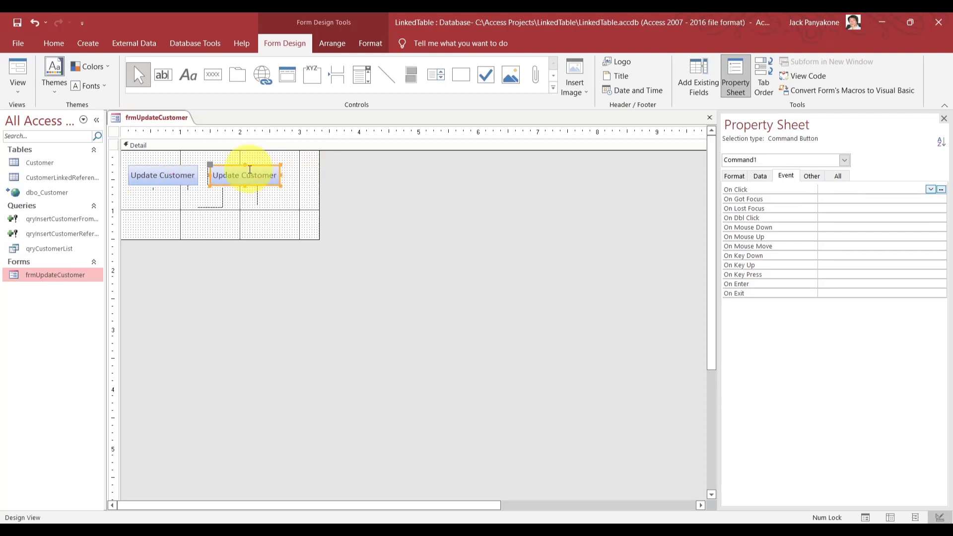
pyautogui.click(240, 175)
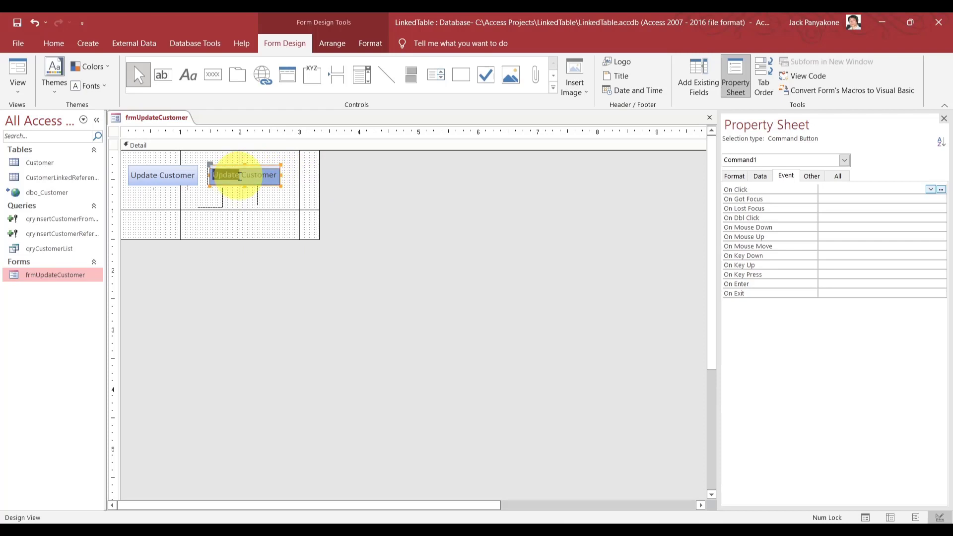
pyautogui.write('Remove Custome')
pyautogui.moveTo(319, 223); pyautogui.dragTo(320, 223)
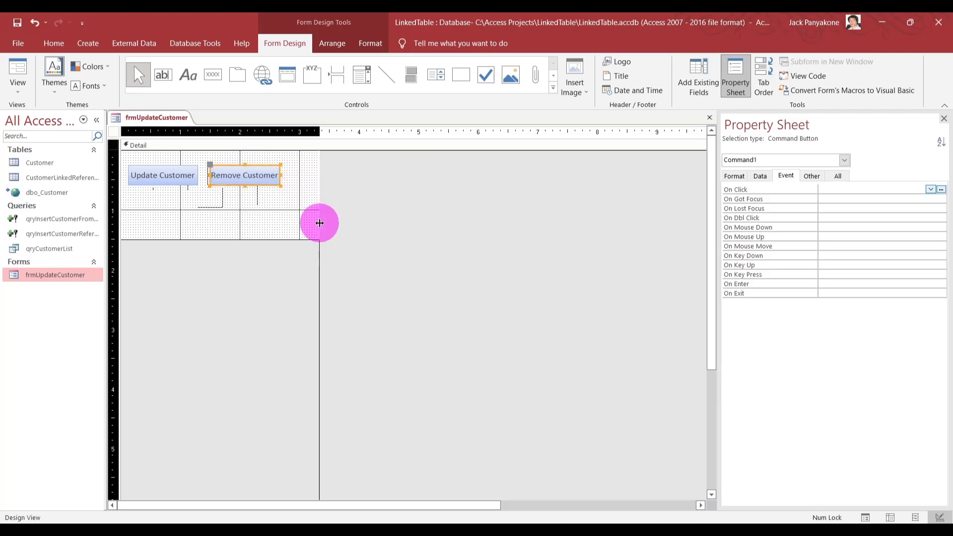
pyautogui.click(425, 185)
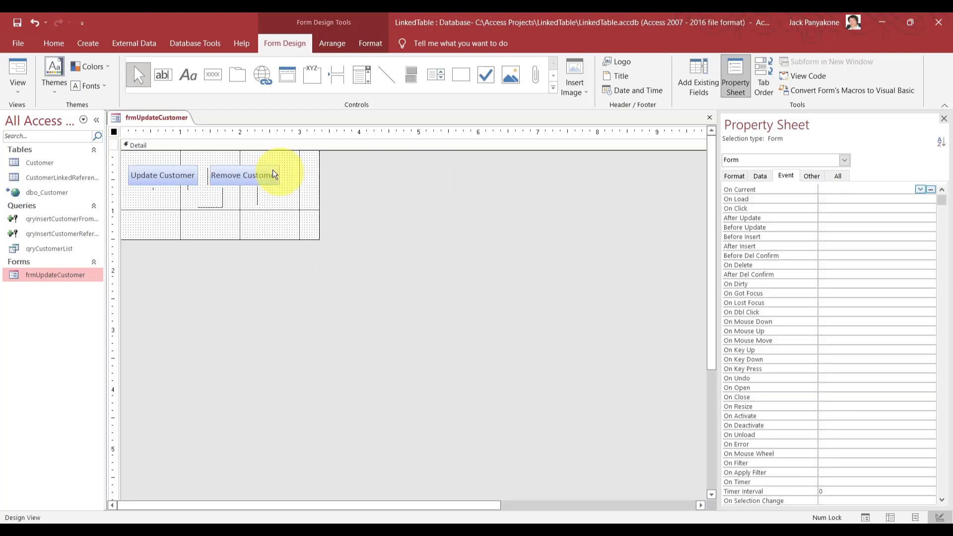
# Set the Name property of the Remove Customer button to cmdRemoveCustomer
pyautogui.click(250, 174)
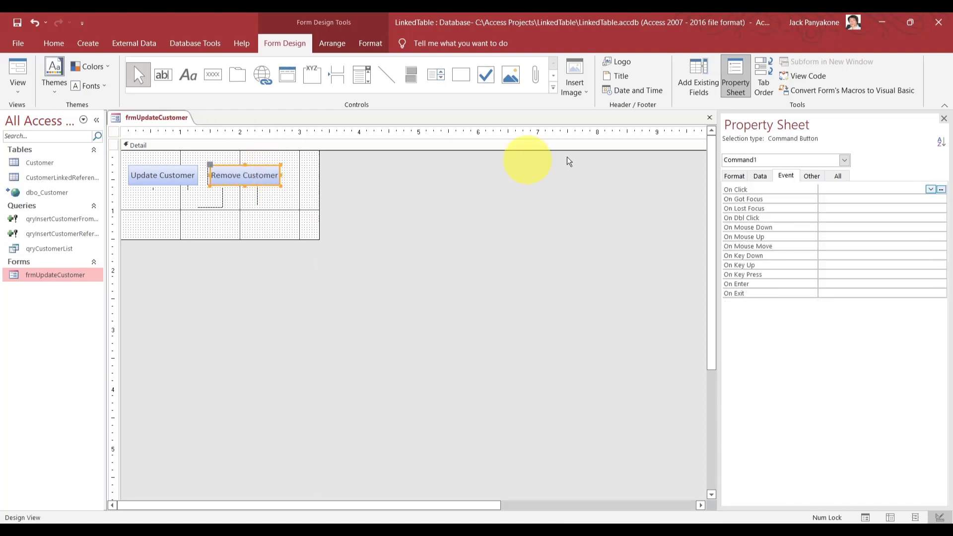
pyautogui.click(839, 176)
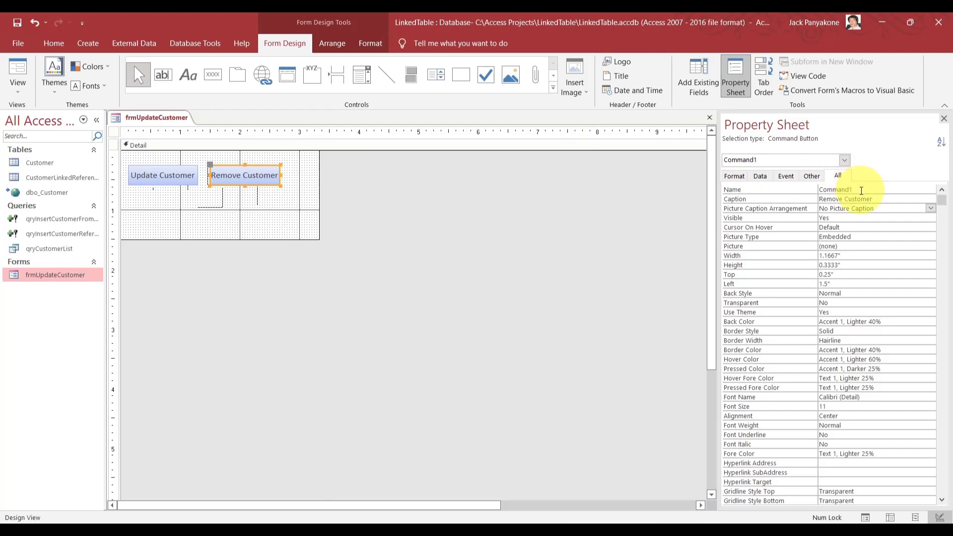
pyautogui.click(781, 191)
pyautogui.write('cmd')
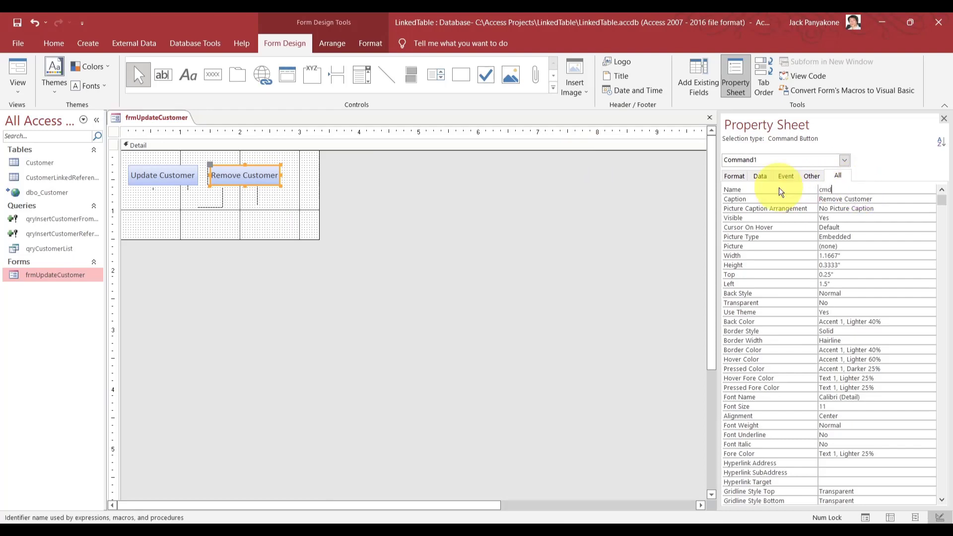
pyautogui.write('RemoveCustomer')
pyautogui.press('Tab')
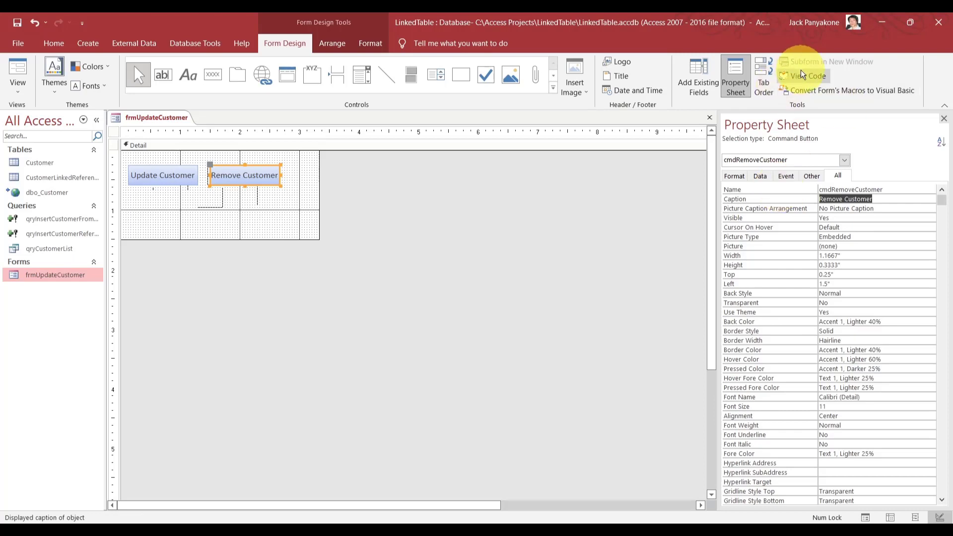
# Create an On Click event procedure for the cmdRemoveCustomer button and open it in the code editor
pyautogui.click(784, 177)
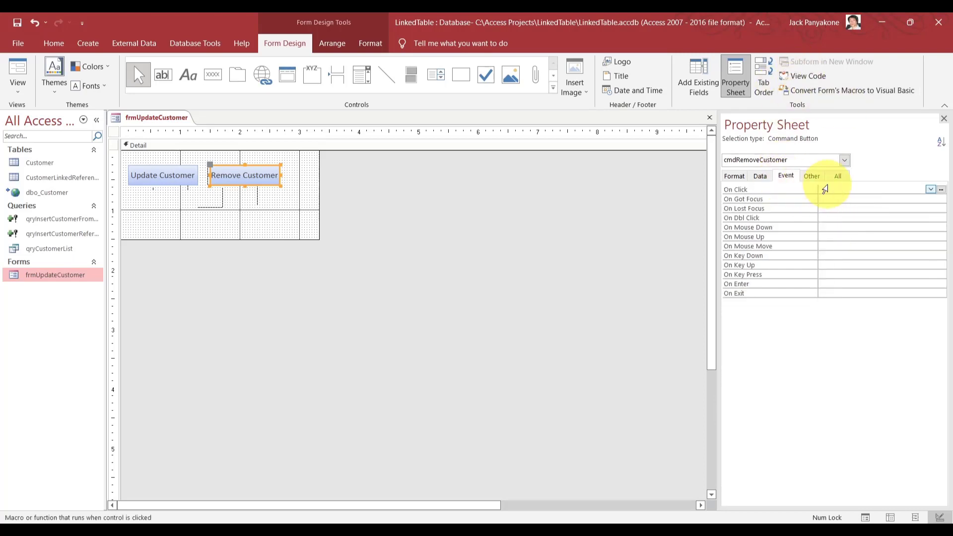
pyautogui.doubleClick(825, 189)
pyautogui.click(943, 189)
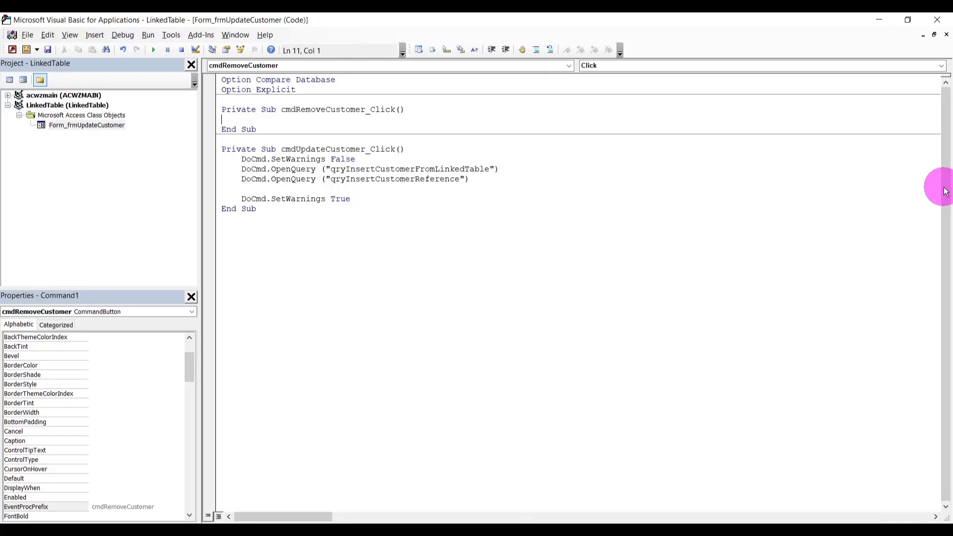
# Copy the code lines of cmdUpdateCustomer_Click into the body of cmdRemoveCustomer_Click and indent the first line to match
pyautogui.moveTo(241, 159); pyautogui.dragTo(373, 197)
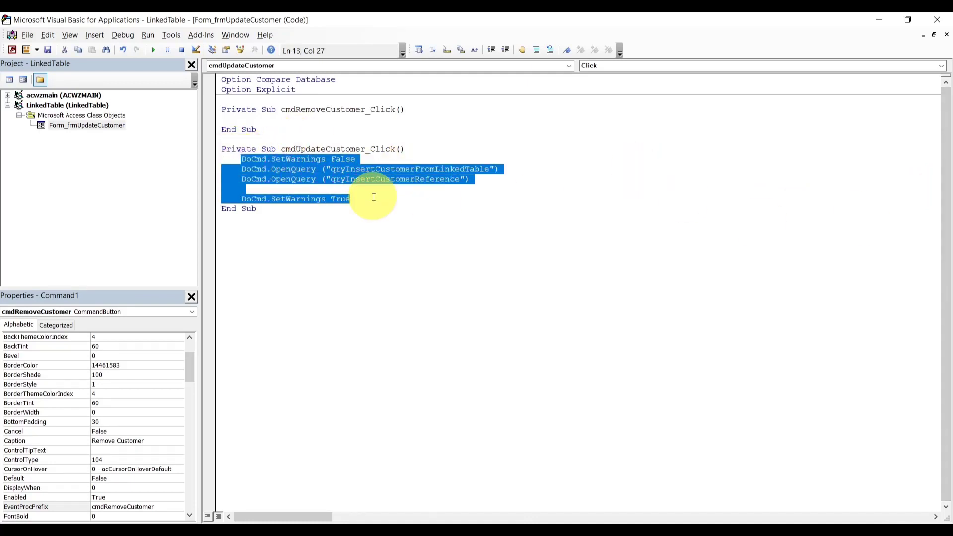
pyautogui.click(337, 121)
pyautogui.hotkey('ctrl', 'v')
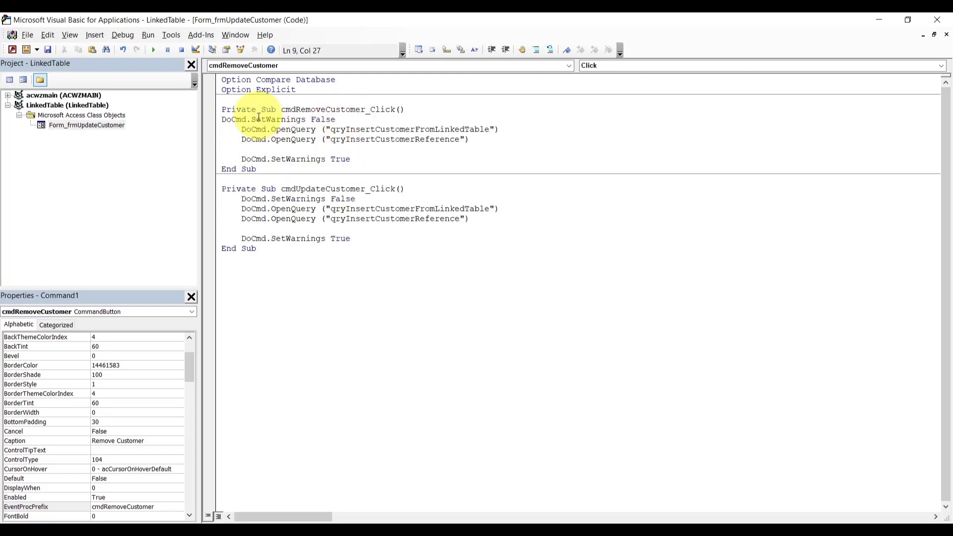
pyautogui.click(423, 189)
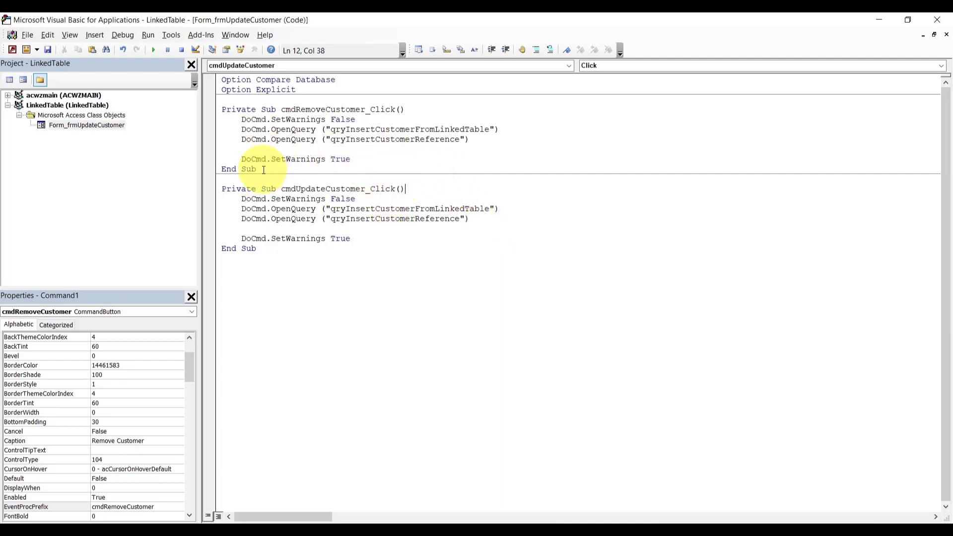
# Delete the whole cmdRemoveCustomer_Click procedure and the leftover blank line from the form's code
pyautogui.moveTo(264, 170); pyautogui.dragTo(222, 100)
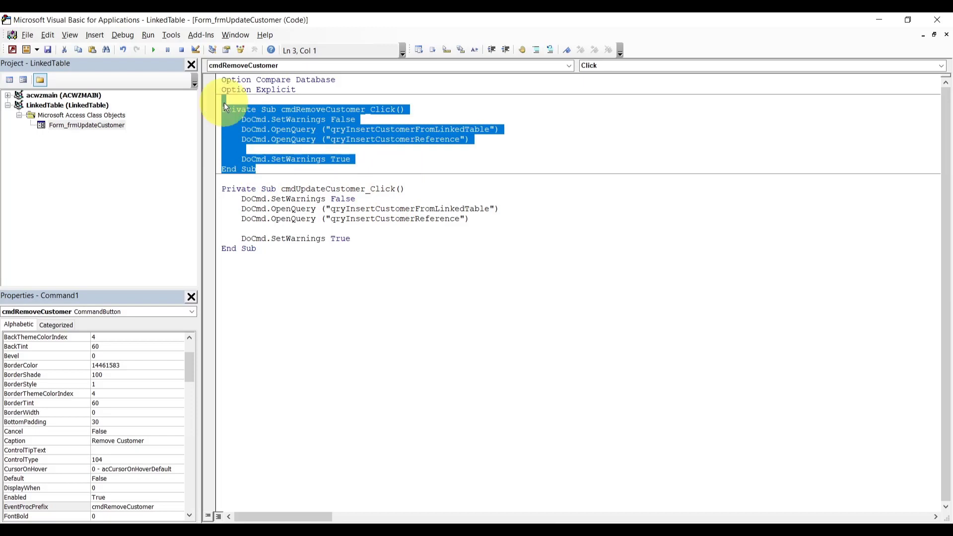
pyautogui.press('Delete')
pyautogui.press('Delete')
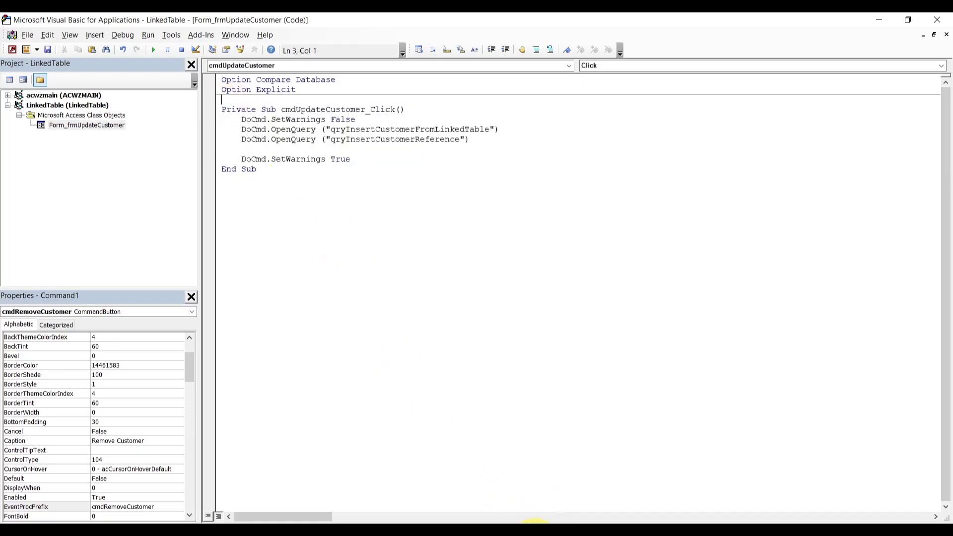
# Switch to Access and open qryInsertCustomerFromLinkedTable in its design to examine the SQL and the tables it uses
pyautogui.moveTo(563, 522)
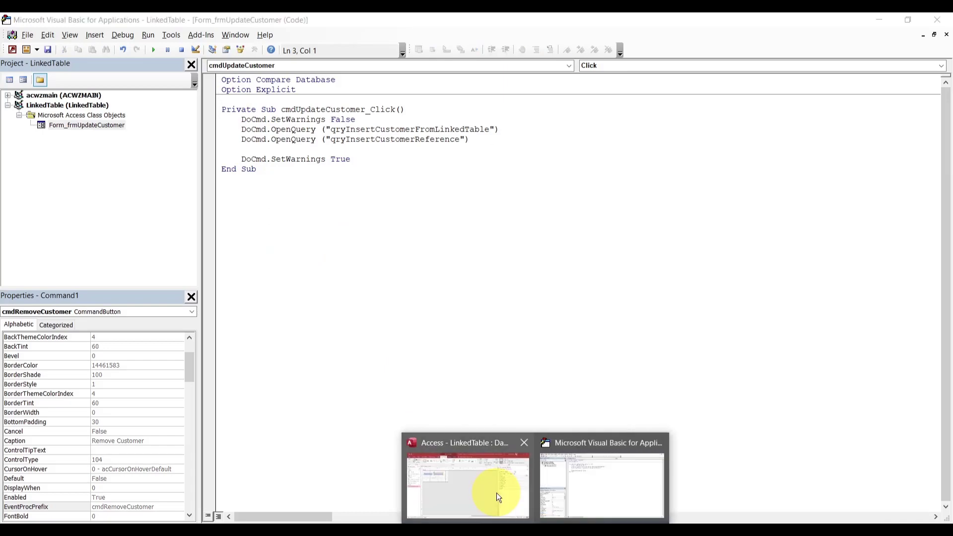
pyautogui.click(496, 497)
pyautogui.rightClick(60, 221)
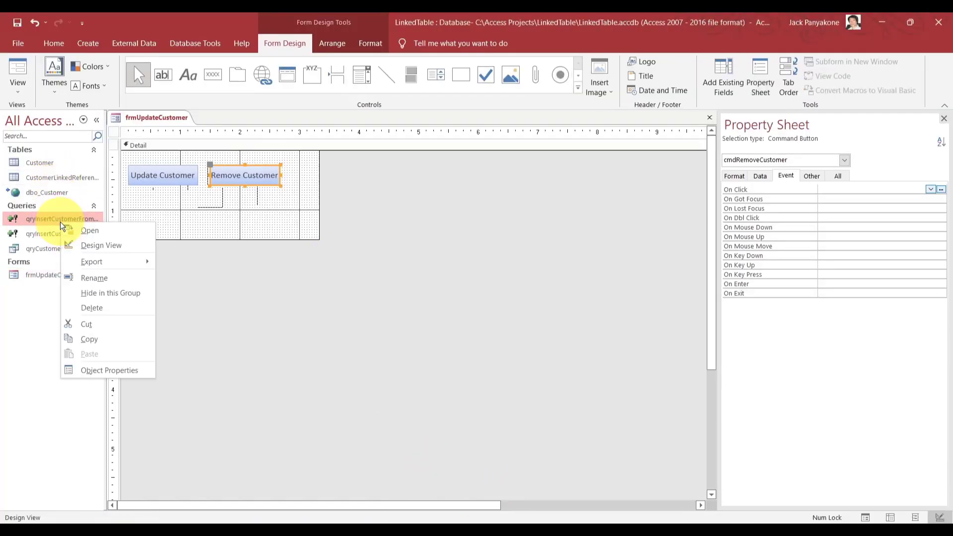
pyautogui.click(92, 245)
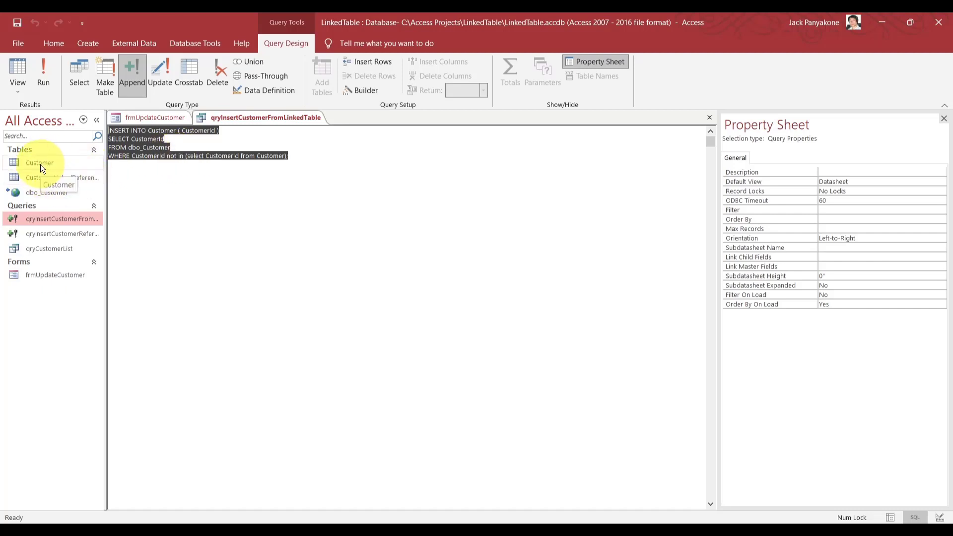
pyautogui.click(35, 192)
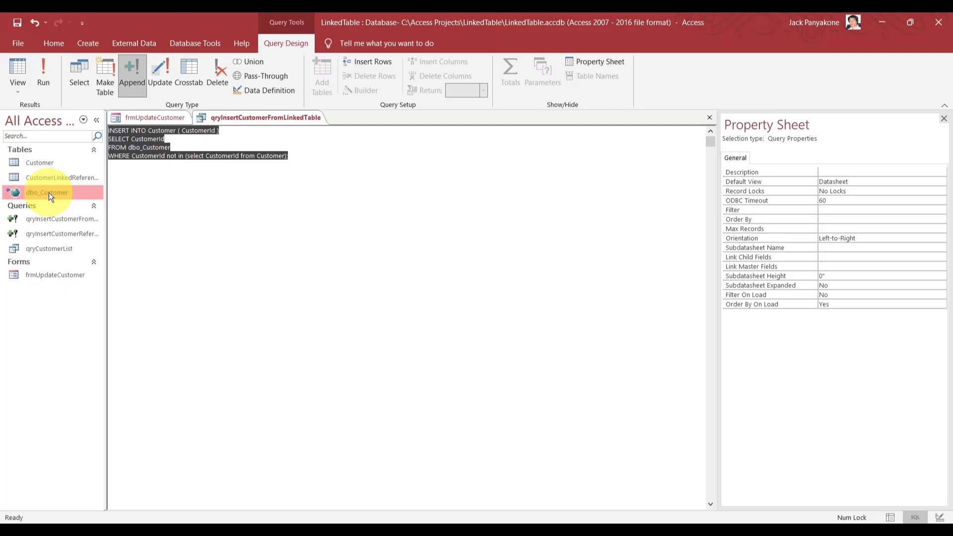
pyautogui.click(53, 179)
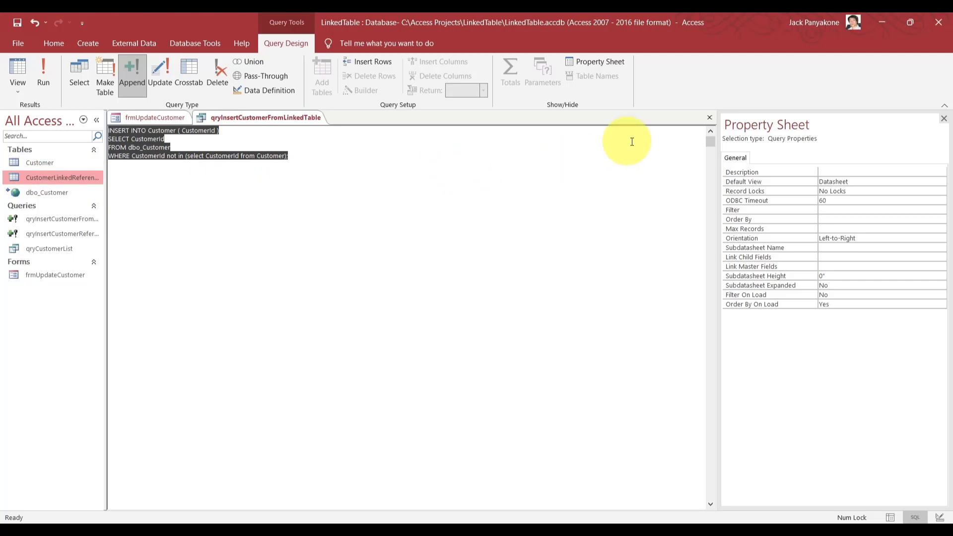
# Check the cmdUpdateCustomer_Click code in the Visual Basic editor and return to Access
pyautogui.click(538, 519)
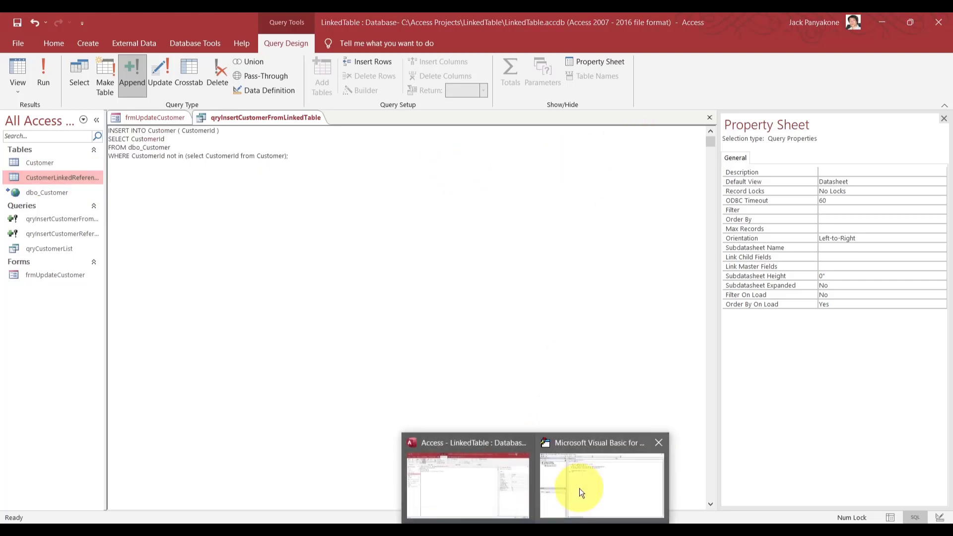
pyautogui.click(579, 489)
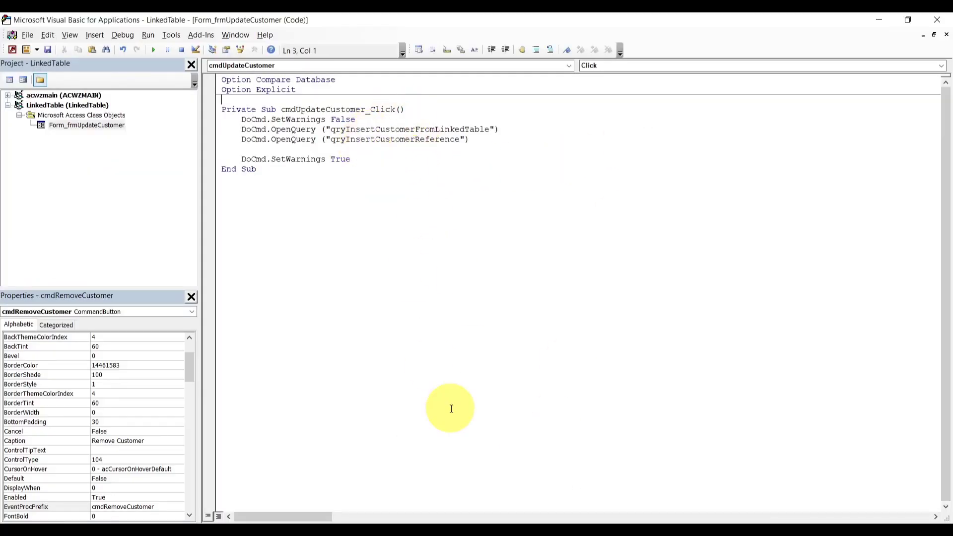
pyautogui.moveTo(539, 519)
pyautogui.click(479, 491)
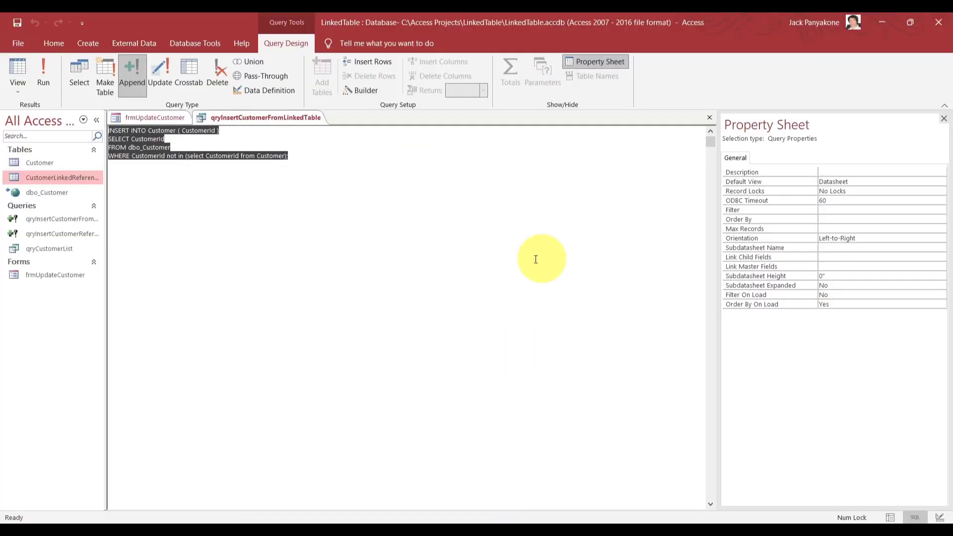
# Close qryInsertCustomerFromLinkedTable and delete the Remove Customer button from frmUpdateCustomer
pyautogui.click(168, 116)
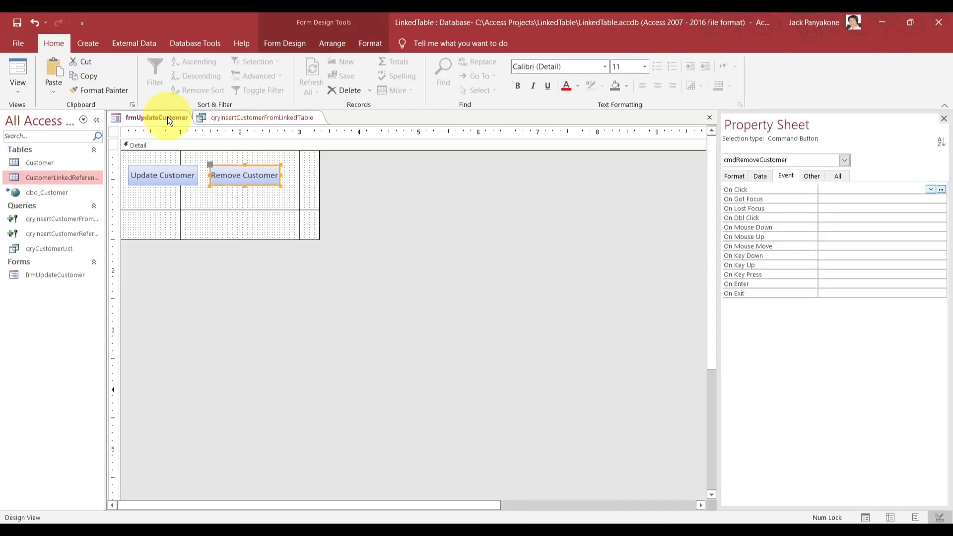
pyautogui.click(246, 118)
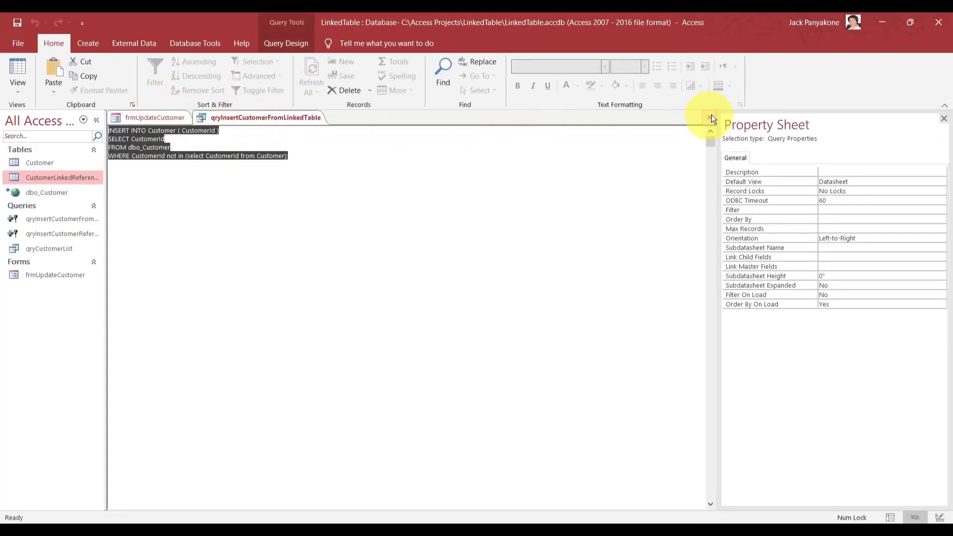
pyautogui.click(709, 119)
pyautogui.click(294, 216)
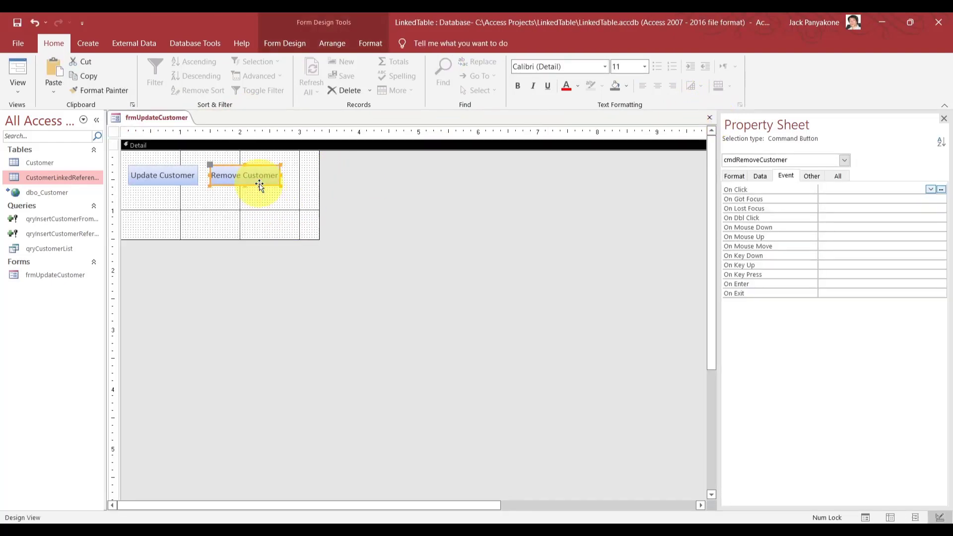
pyautogui.press('Delete')
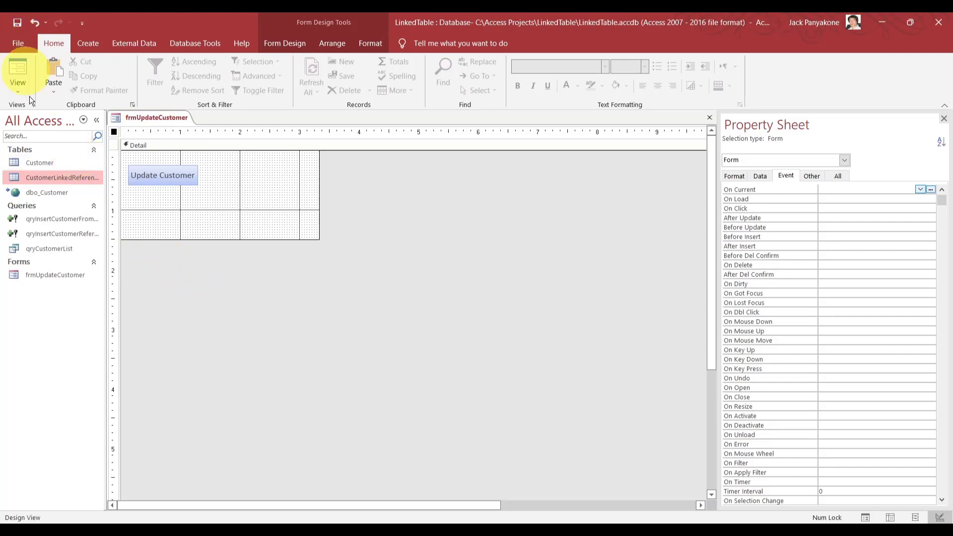
# Check the CustomerLinkedReference table's records, close it, and run Update Customer from frmUpdateCustomer in Form View
pyautogui.doubleClick(35, 178)
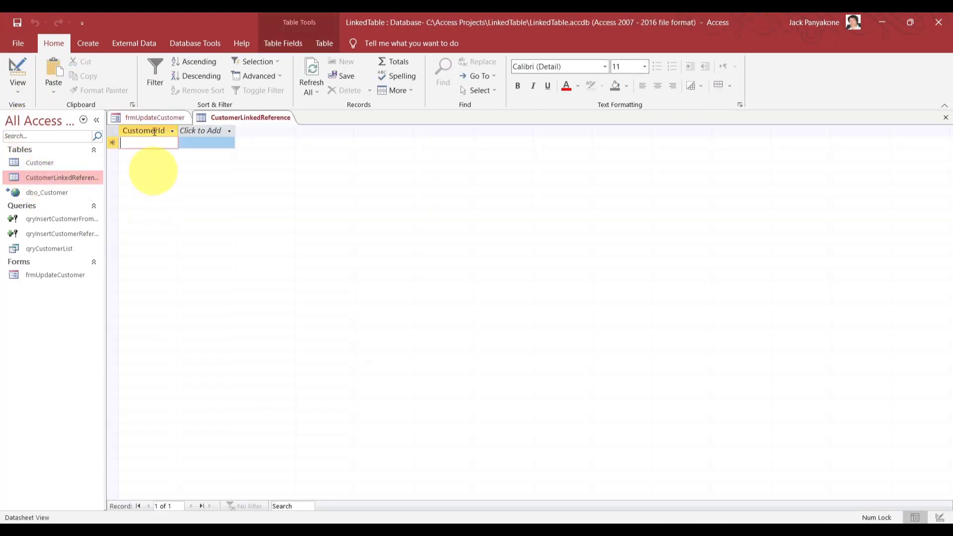
pyautogui.click(946, 118)
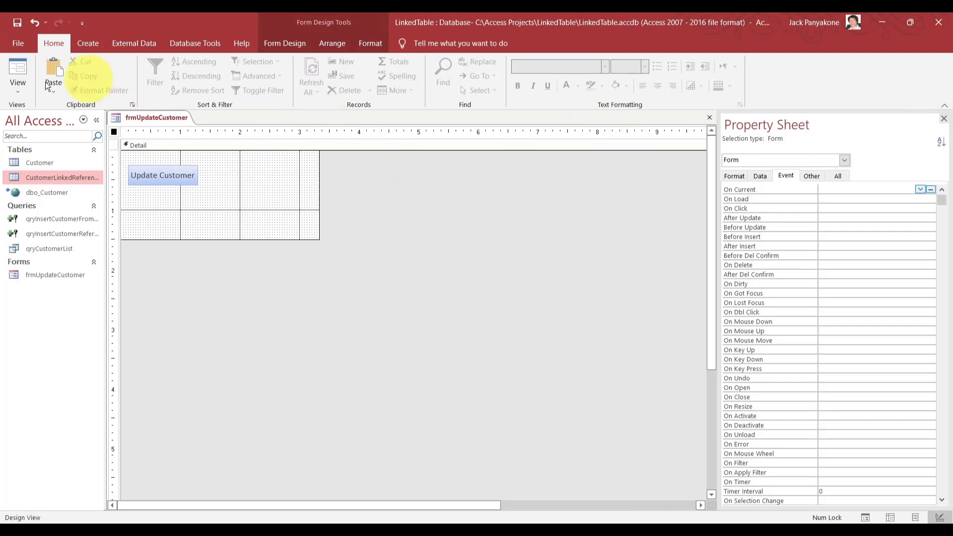
pyautogui.click(13, 64)
pyautogui.click(167, 151)
# Examine the CustomerLinkedReference and Customer records and the SQL of qryInsertCustomerFromLinkedTable, closing all three
pyautogui.doubleClick(53, 178)
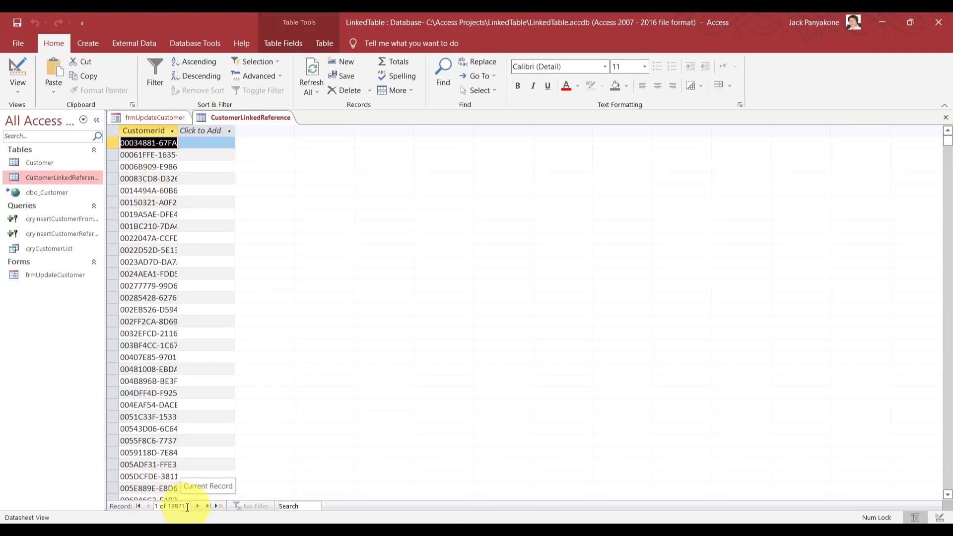
pyautogui.doubleClick(56, 162)
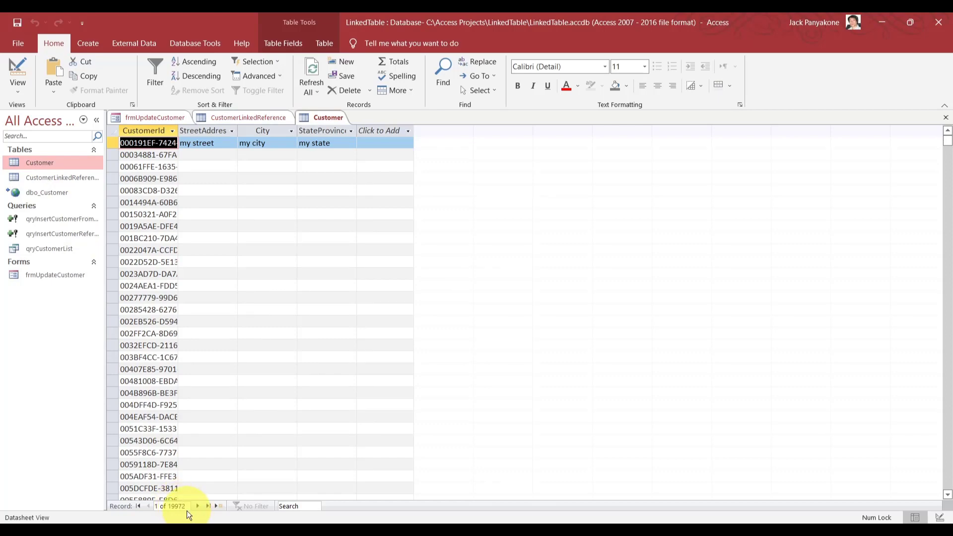
pyautogui.rightClick(76, 219)
pyautogui.click(88, 239)
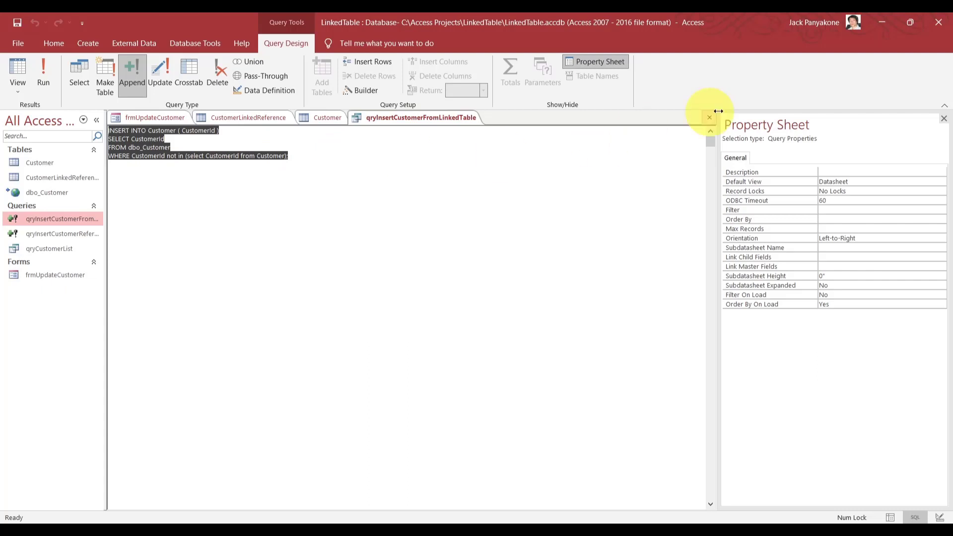
pyautogui.click(709, 116)
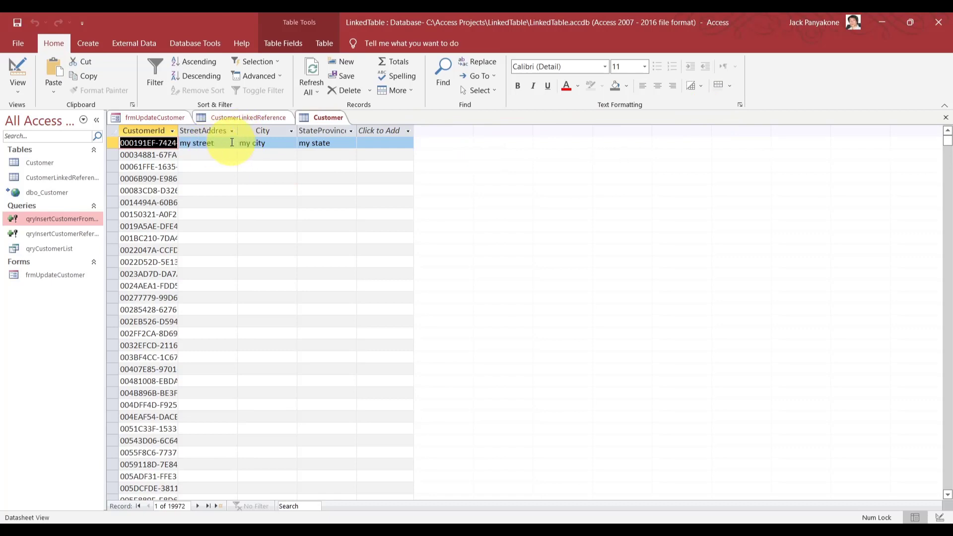
pyautogui.click(945, 118)
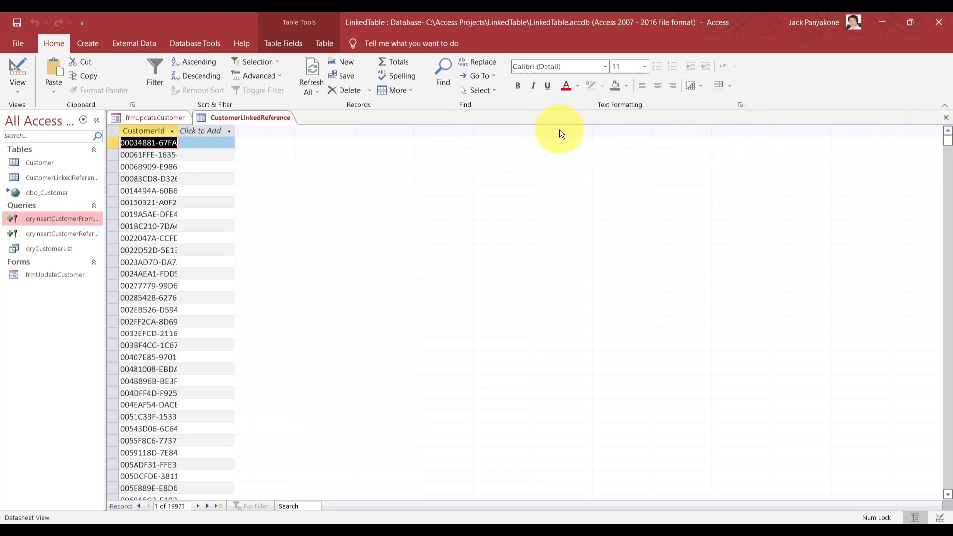
pyautogui.click(946, 118)
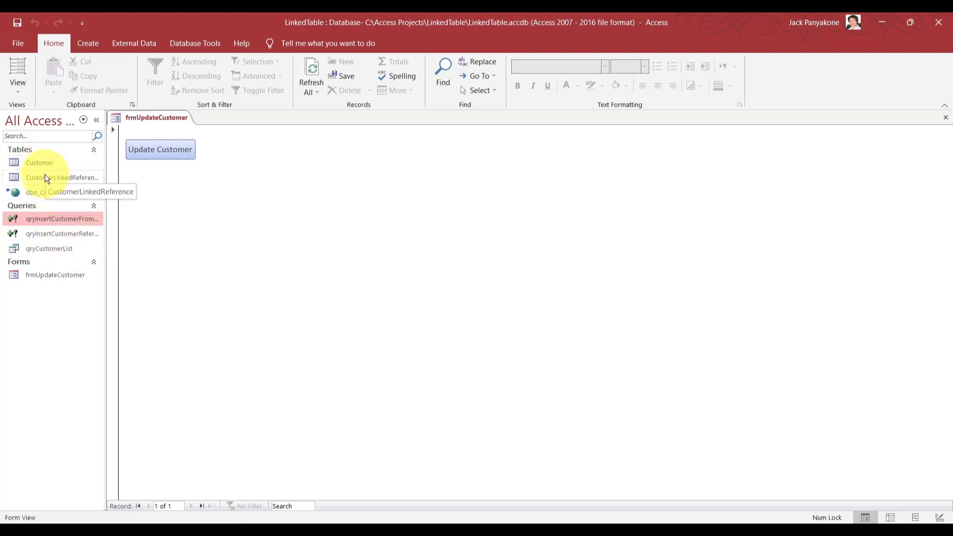
# Create a new query without adding any tables and switch it to SQL View
pyautogui.click(89, 43)
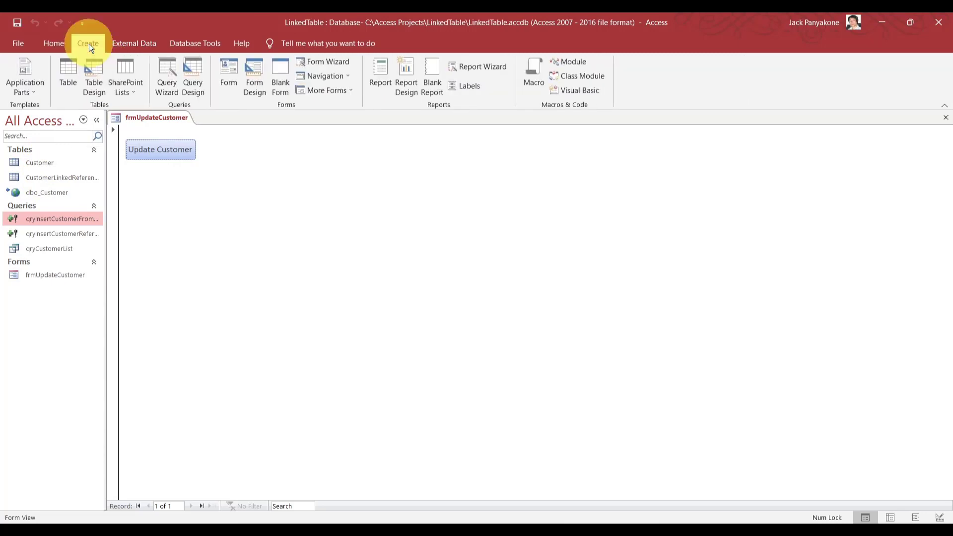
pyautogui.click(88, 219)
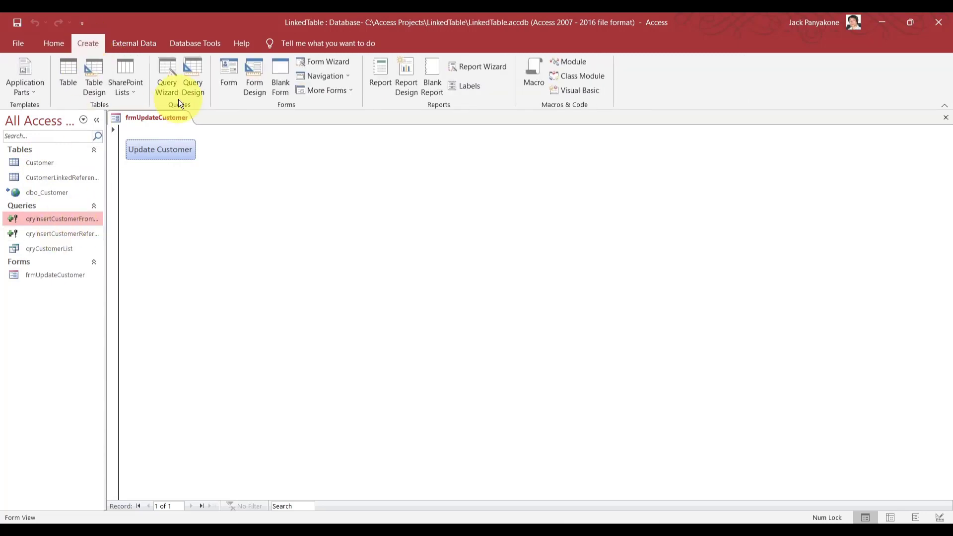
pyautogui.click(191, 92)
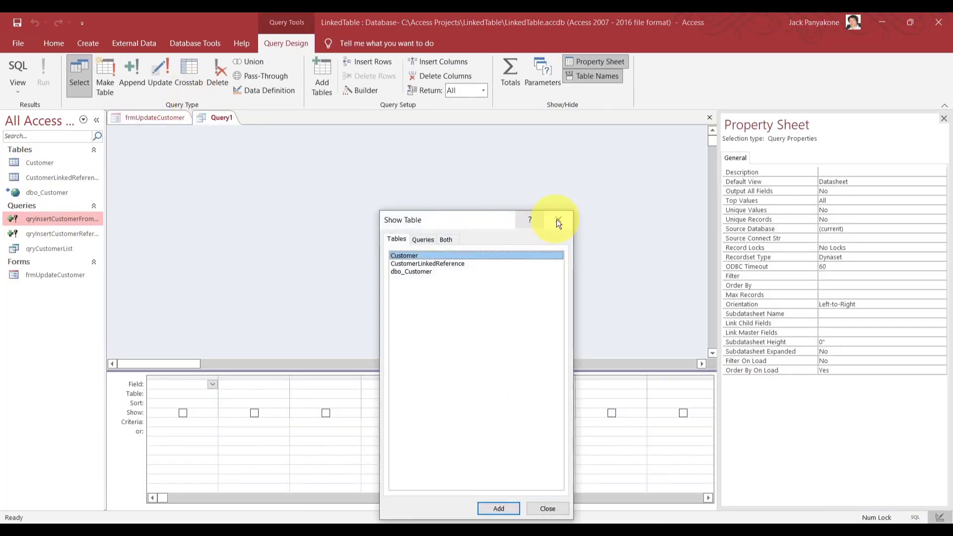
pyautogui.click(558, 221)
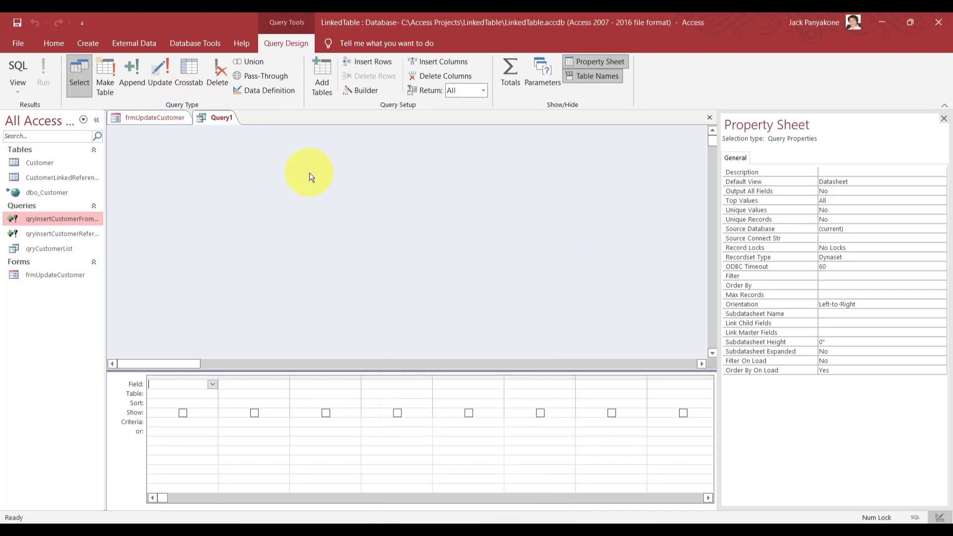
pyautogui.click(18, 66)
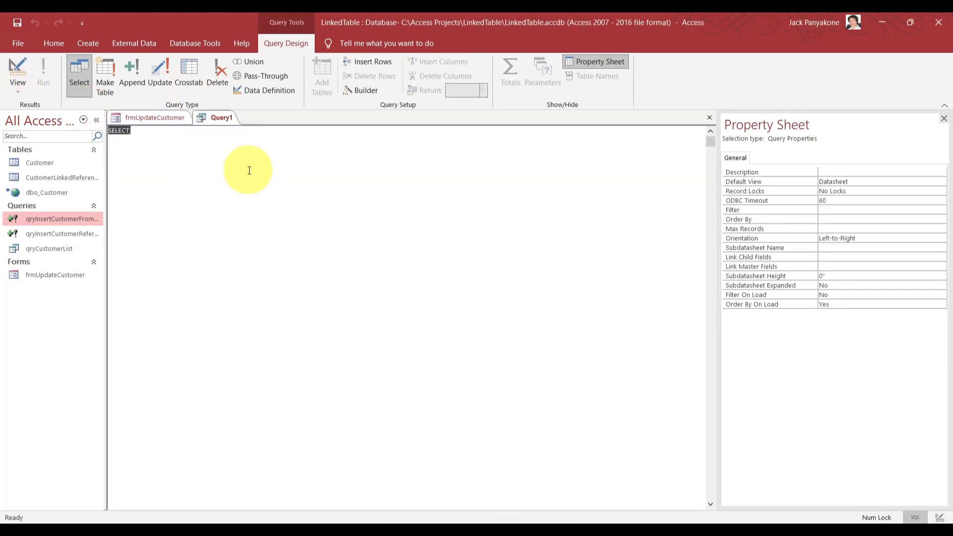
# Replace the default SQL with "select * from Customer where Customer.CustomerId"
pyautogui.write('select * from Cus')
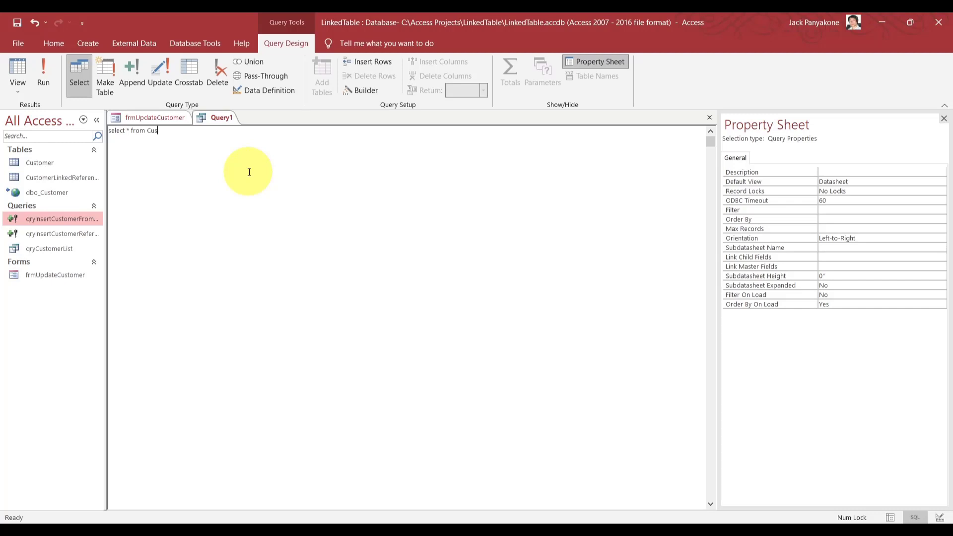
pyautogui.write('tomer wher')
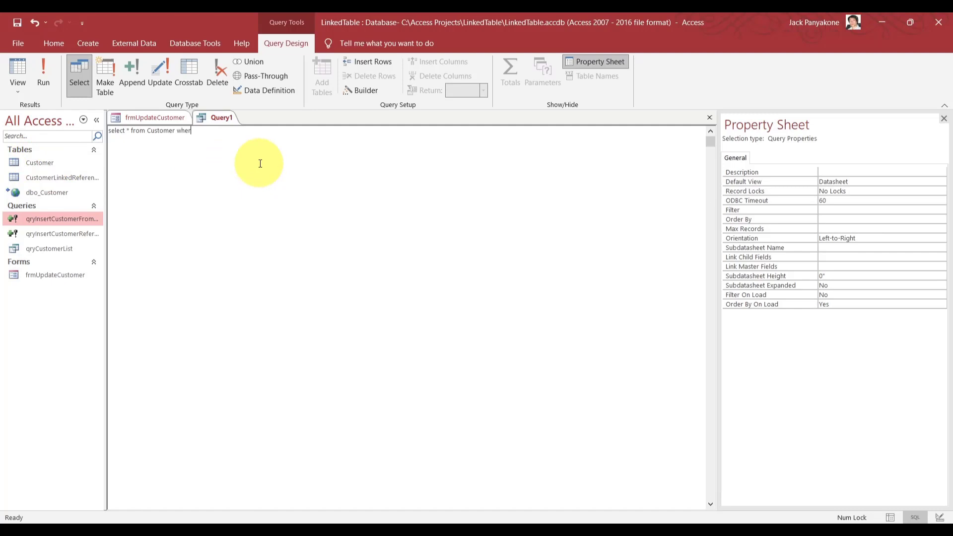
pyautogui.write('e CustomerId')
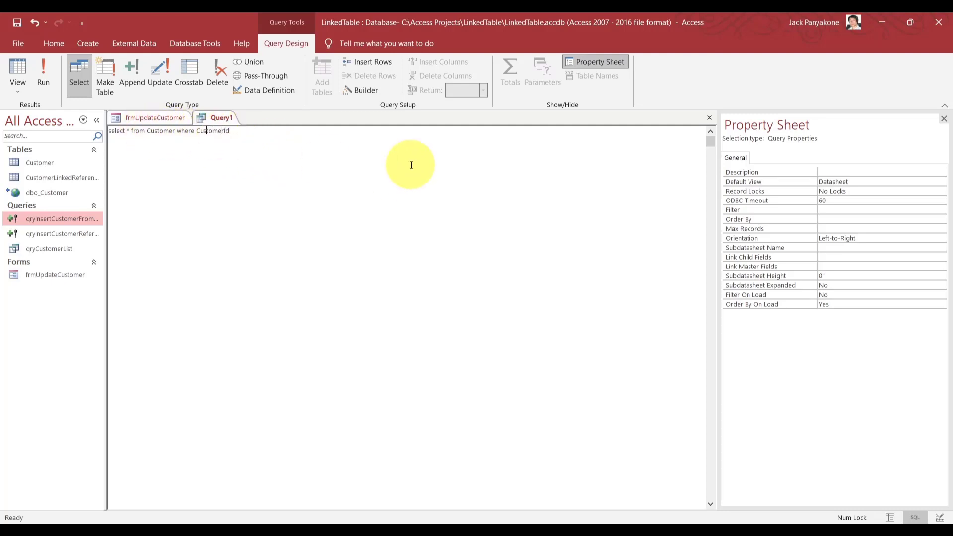
pyautogui.write('Customer.Customer')
pyautogui.click(335, 132)
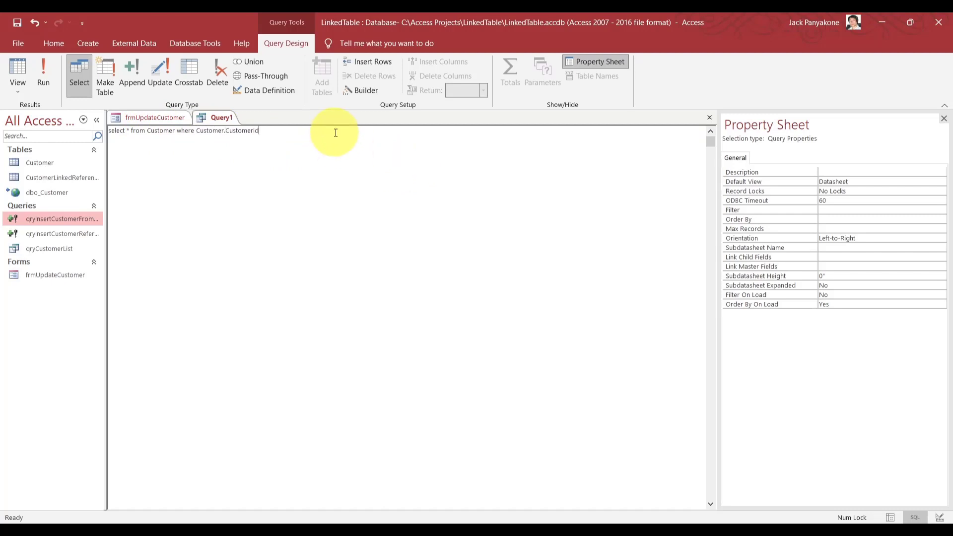
# Complete the condition with "not in (select CustomerId from CustomerLinedReference)" and try to run the query
pyautogui.write('not in ()')
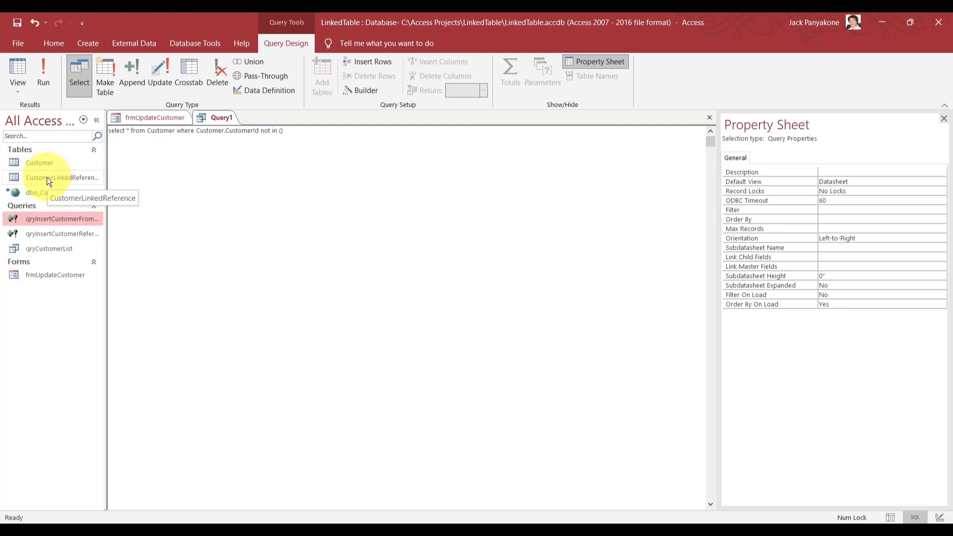
pyautogui.write('select')
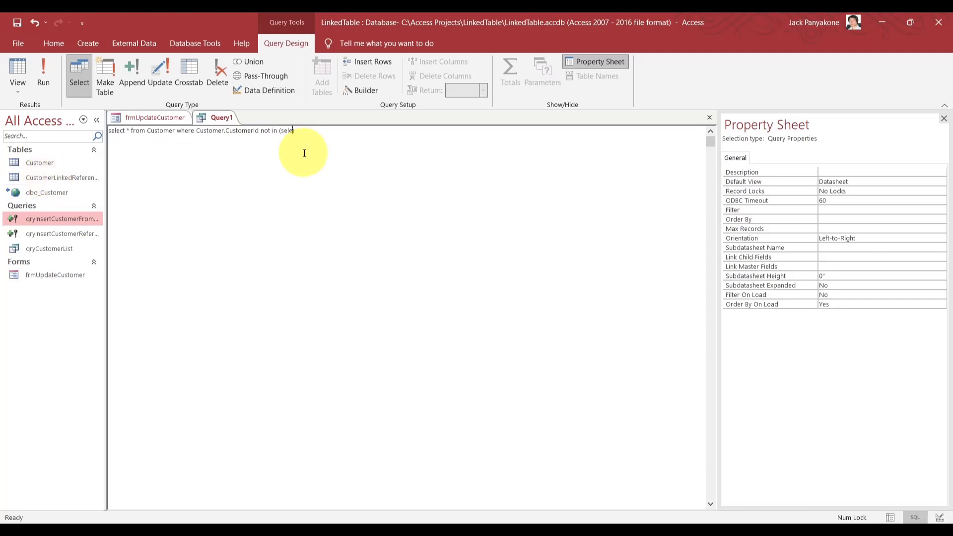
pyautogui.write(' CustomerId from CustomerLinedR')
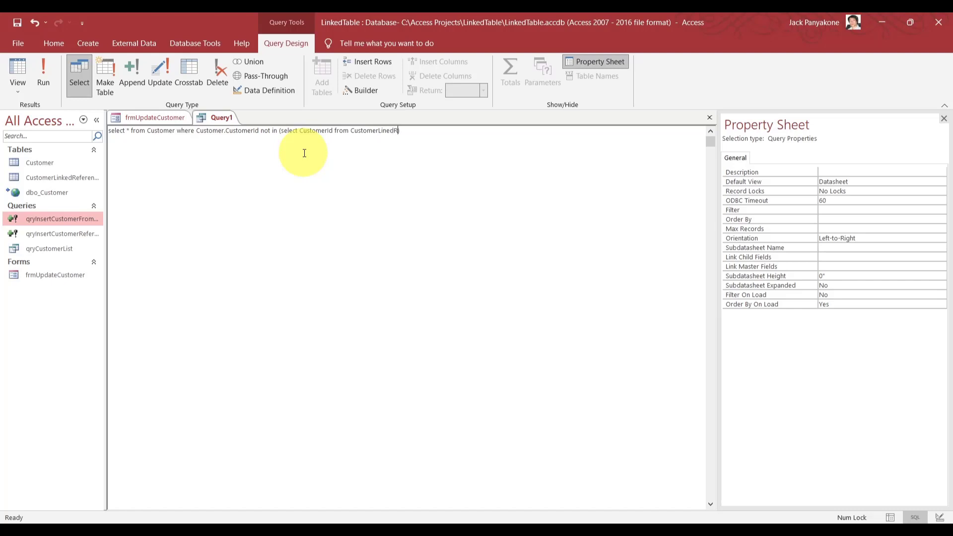
pyautogui.write('eference')
pyautogui.press('End')
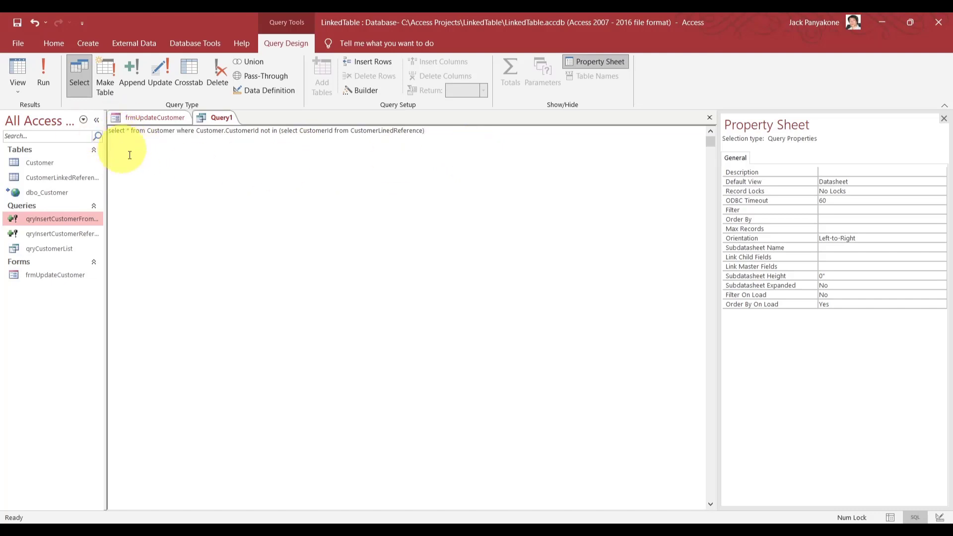
pyautogui.click(42, 81)
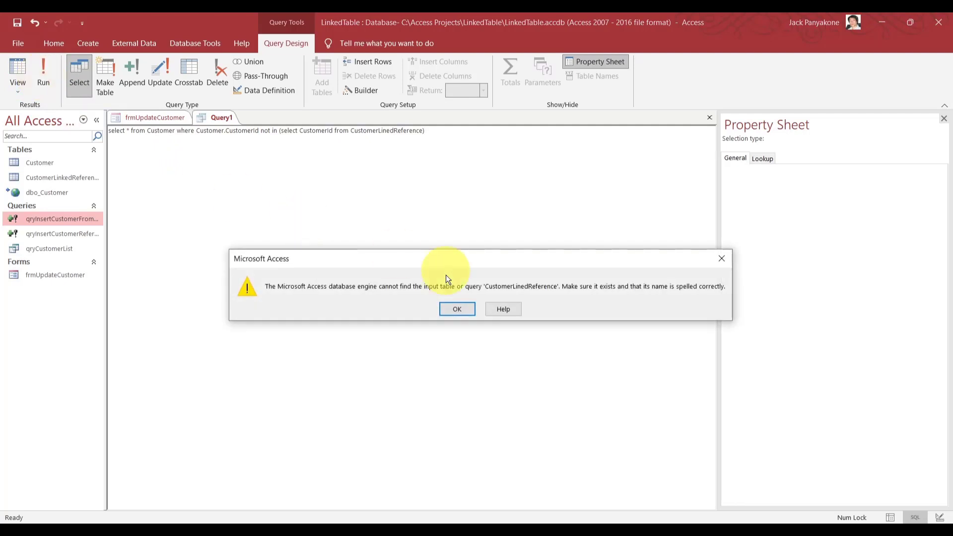
pyautogui.click(456, 308)
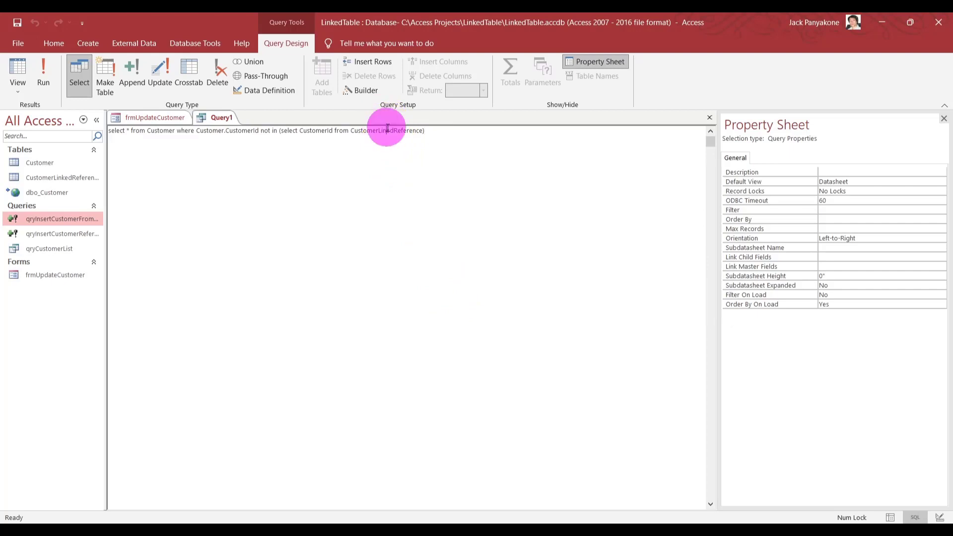
# Correct the subquery's table name to CustomerLinkedReference and run the query
pyautogui.write('k')
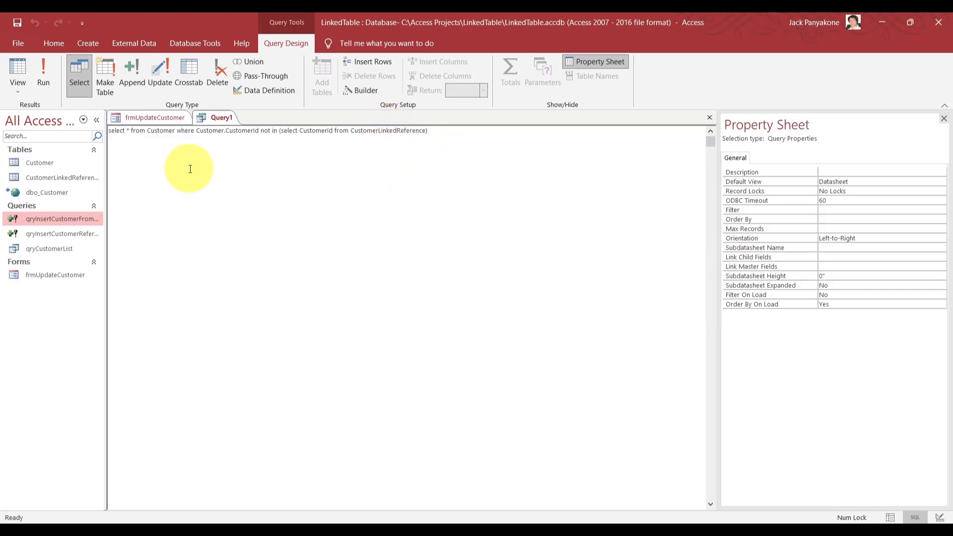
pyautogui.click(50, 78)
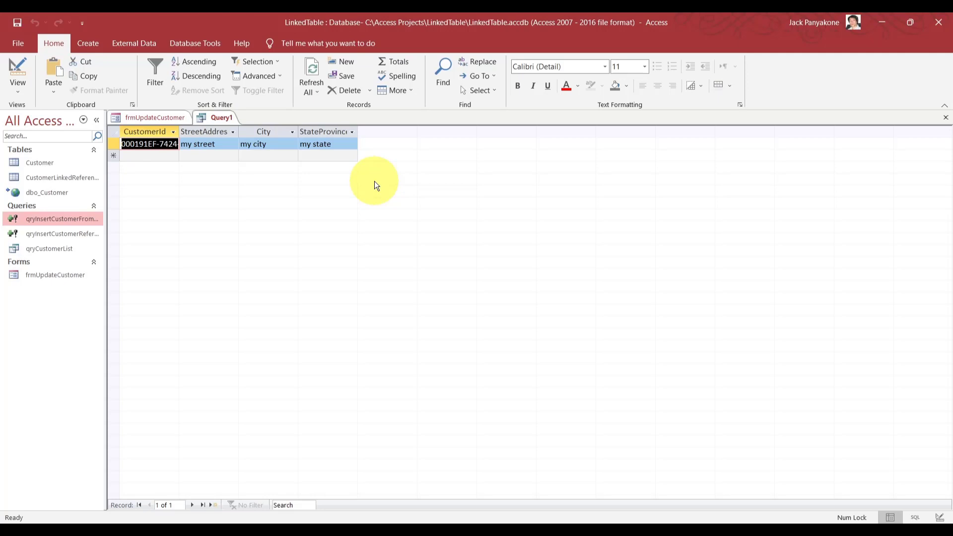
# Return the query to SQL View and change its select keyword to delete
pyautogui.rightClick(215, 118)
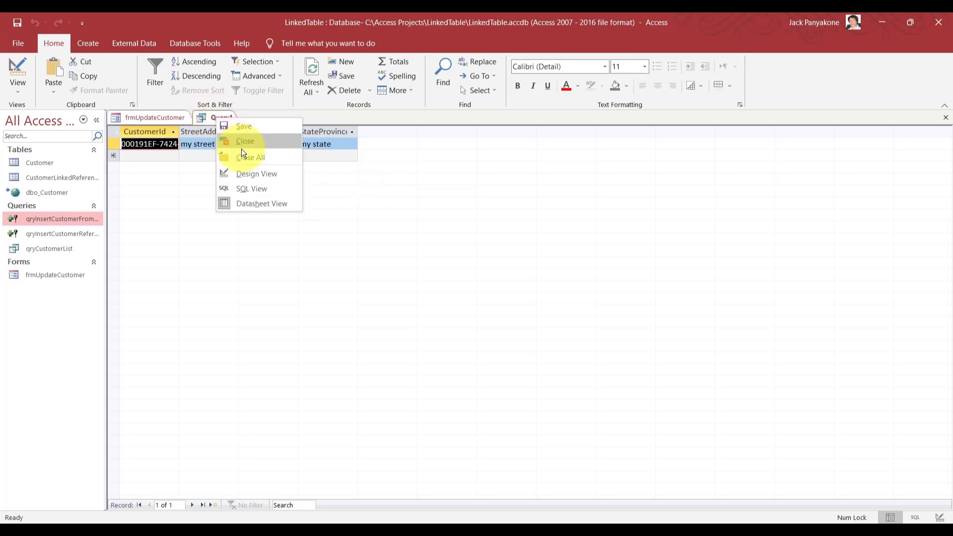
pyautogui.click(244, 188)
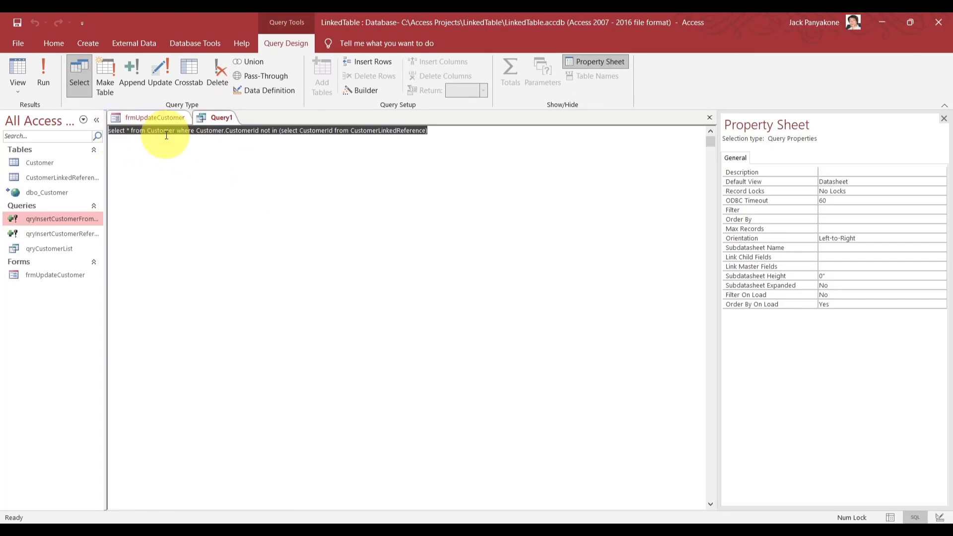
pyautogui.doubleClick(116, 131)
pyautogui.write('delete')
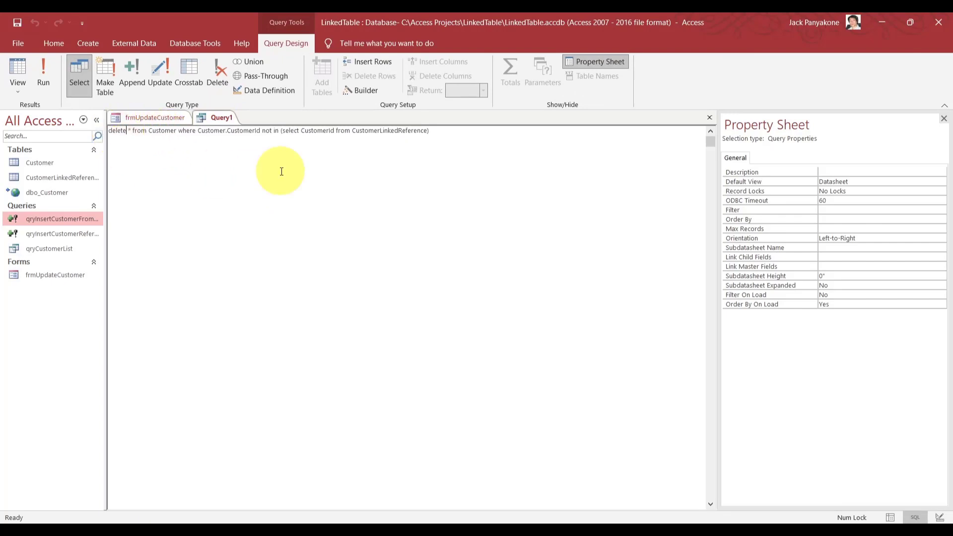
# Save the delete query as qryDeleteCustomer
pyautogui.click(17, 23)
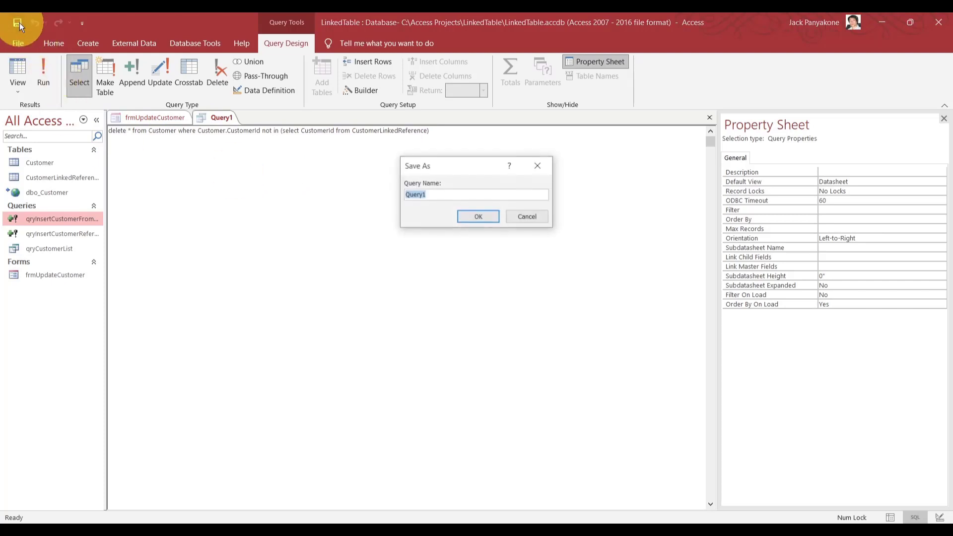
pyautogui.write('qryR')
pyautogui.press('BackSpace')
pyautogui.write('D')
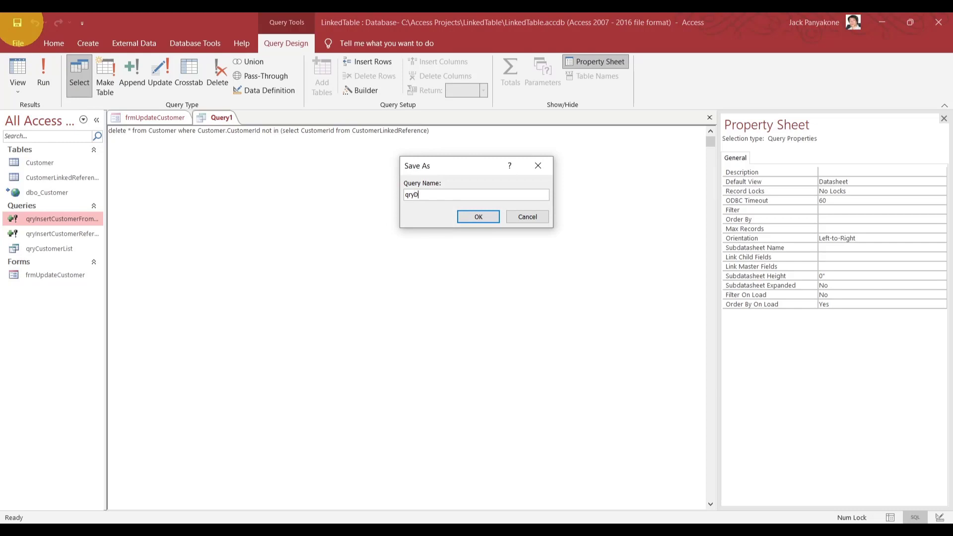
pyautogui.write('eleteCustomerFrom')
pyautogui.press('BackSpace')
pyautogui.press('BackSpace')
pyautogui.press('BackSpace')
pyautogui.press('BackSpace')
pyautogui.click(478, 215)
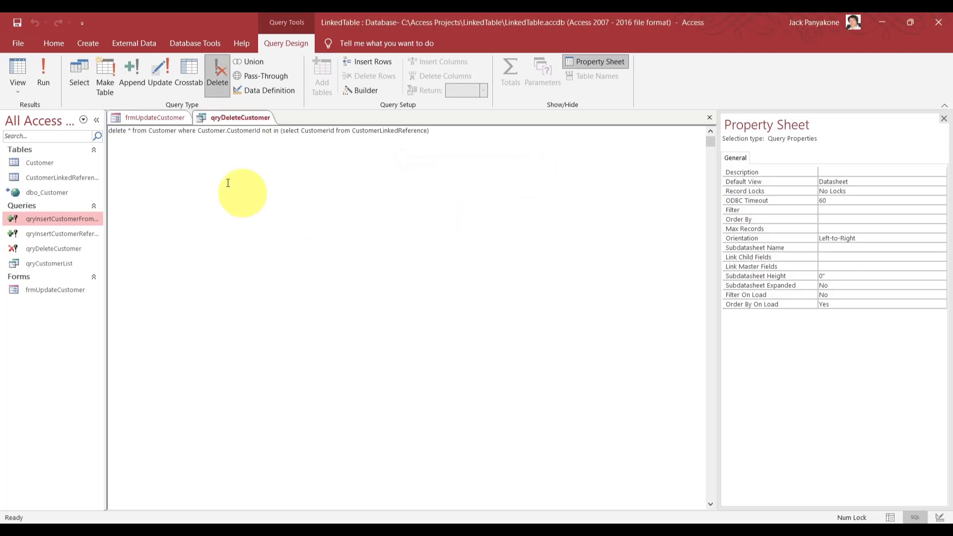
# Compare the CustomerLinkedReference and Customer records with the SQL Server customer results, review qryDeleteCustomer's SQL, and close that query
pyautogui.click(43, 179)
pyautogui.doubleClick(43, 179)
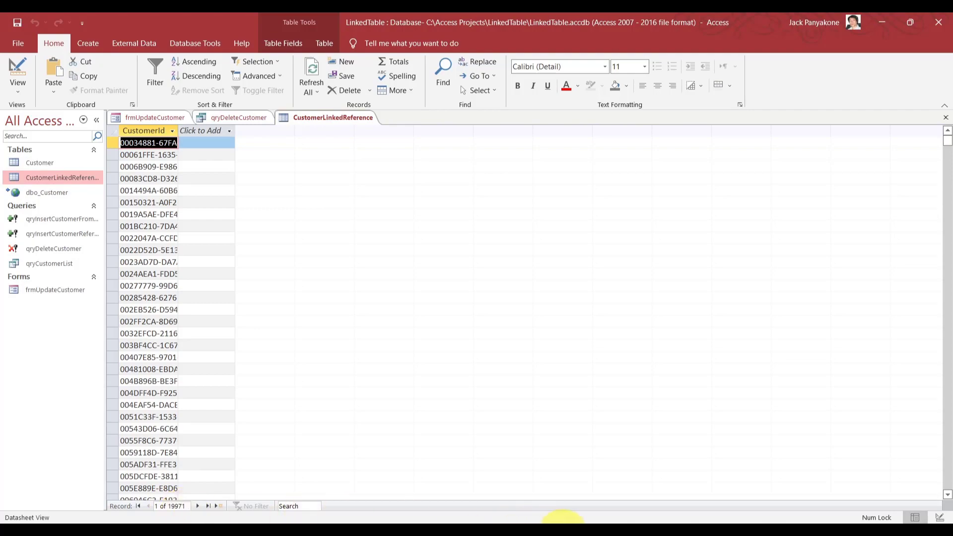
pyautogui.click(562, 531)
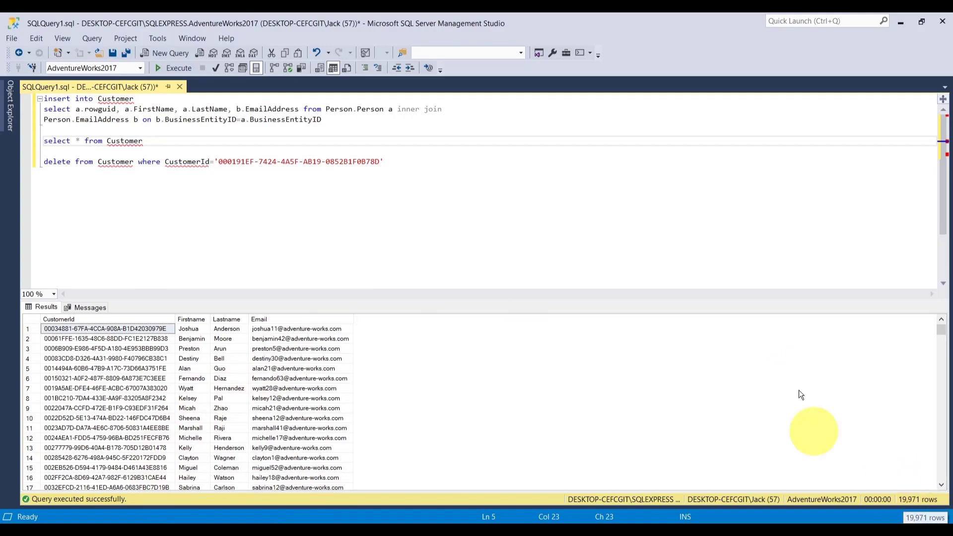
pyautogui.click(562, 528)
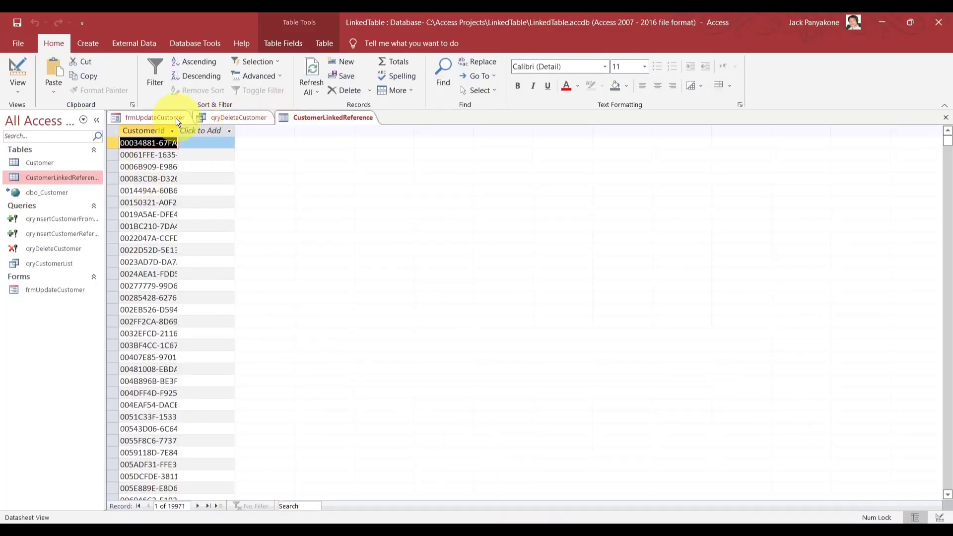
pyautogui.doubleClick(52, 163)
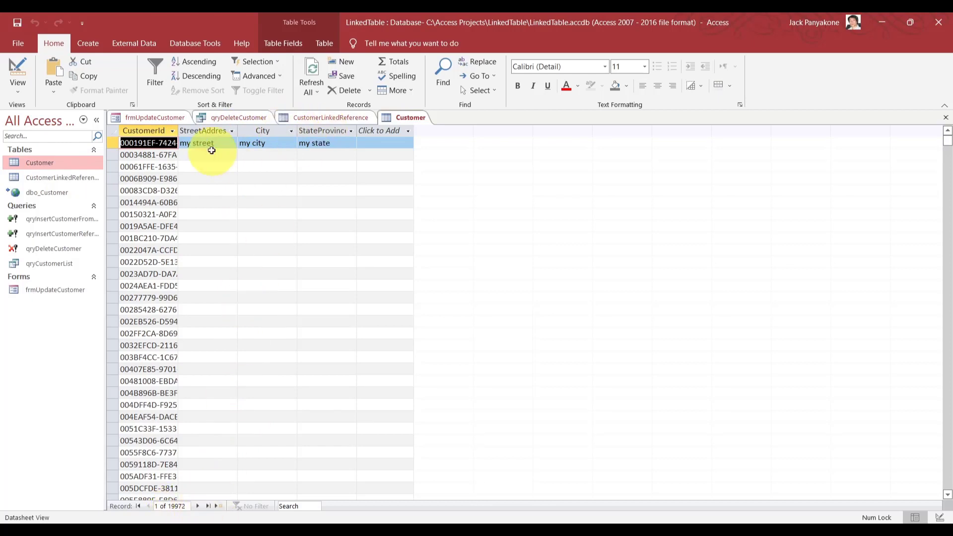
pyautogui.click(342, 117)
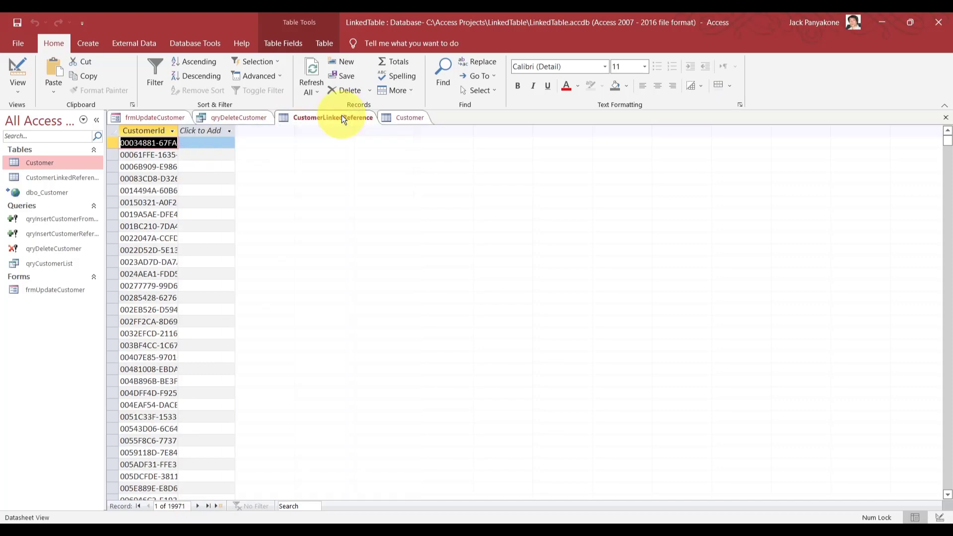
pyautogui.click(239, 119)
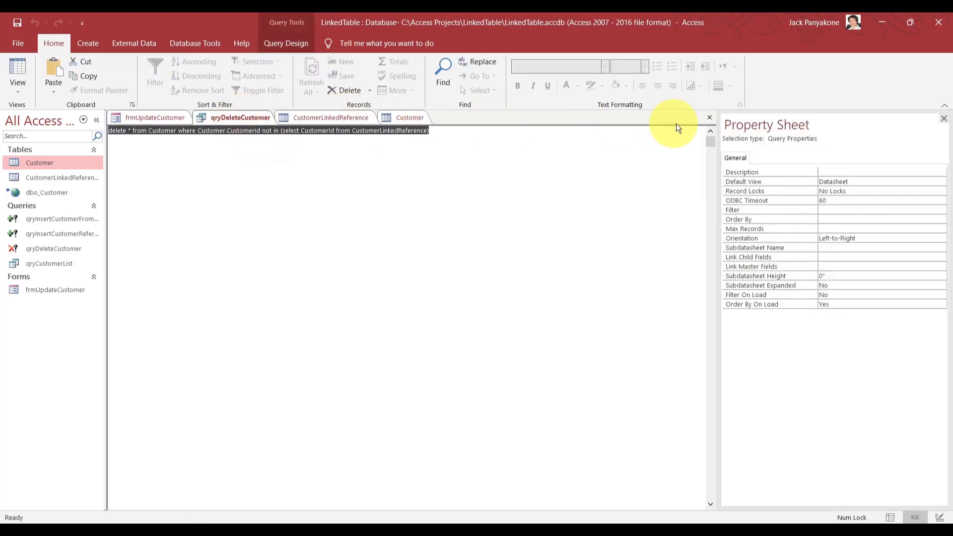
pyautogui.click(711, 117)
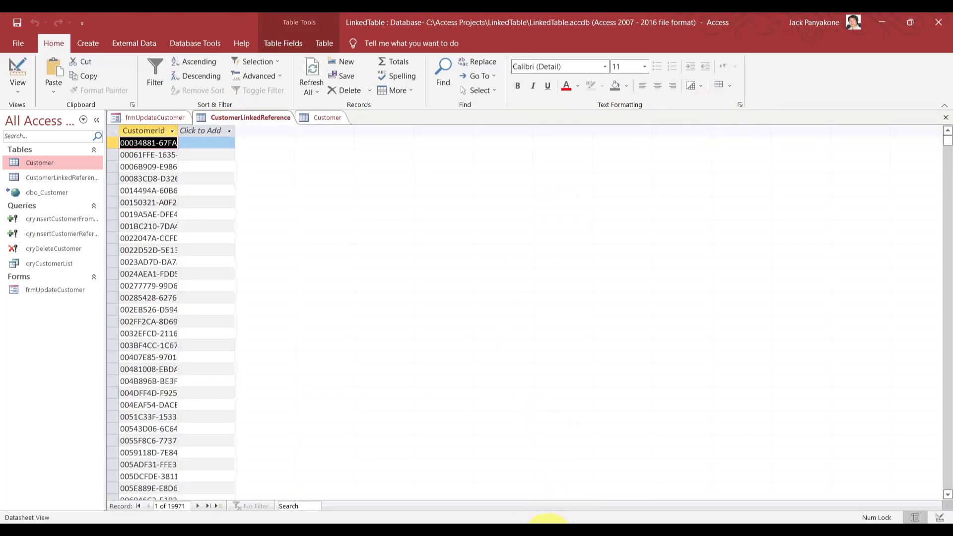
# Switch to the Visual Basic editor and duplicate the qryInsertCustomerReference OpenQuery line directly beneath itself in cmdUpdateCustomer_Click
pyautogui.moveTo(549, 522)
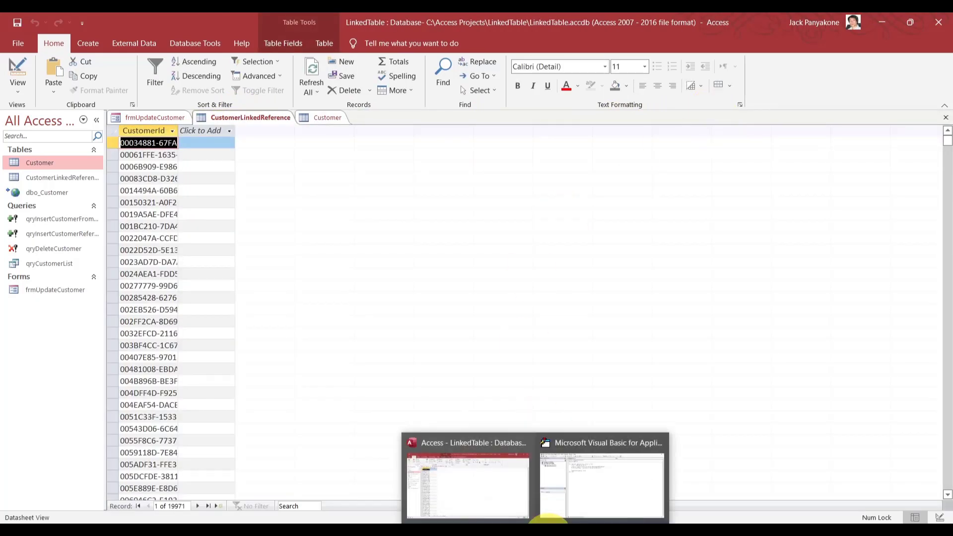
pyautogui.click(581, 504)
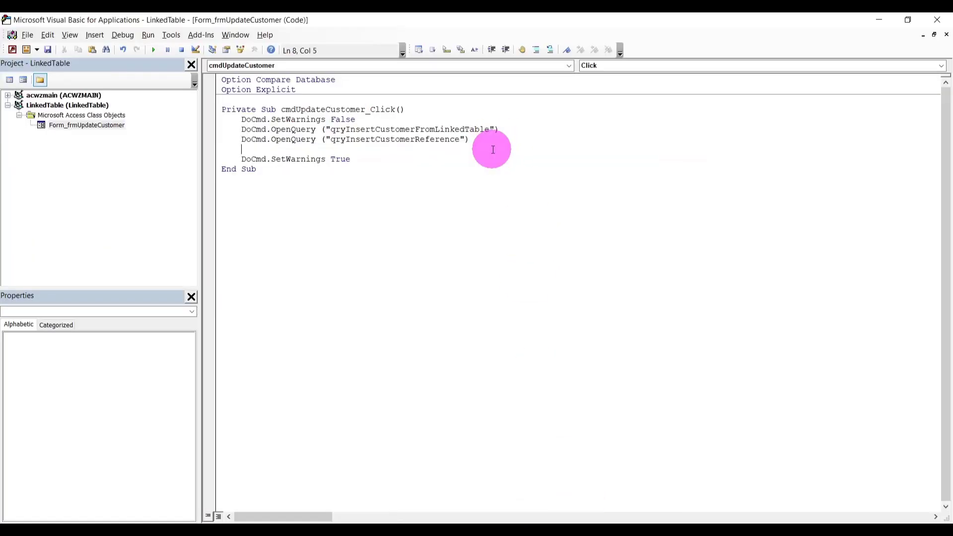
pyautogui.click(243, 148)
pyautogui.moveTo(242, 139); pyautogui.dragTo(485, 142)
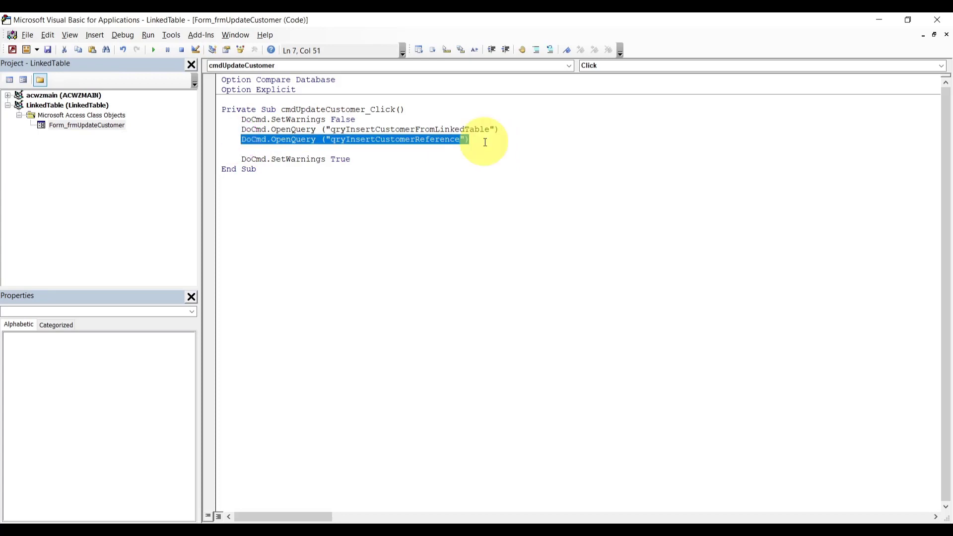
pyautogui.hotkey('ctrl', 'c')
pyautogui.click(486, 143)
pyautogui.press('Return')
pyautogui.hotkey('ctrl', 'v')
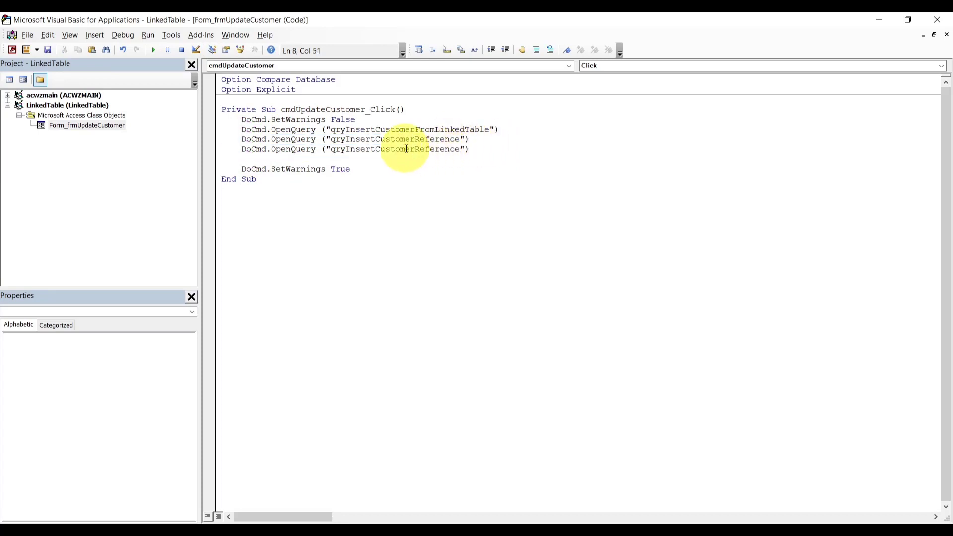
# Change the duplicated OpenQuery line to call qryDeleteCustomer and remove the blank line below it
pyautogui.moveTo(346, 149); pyautogui.dragTo(460, 149)
pyautogui.write('Delet')
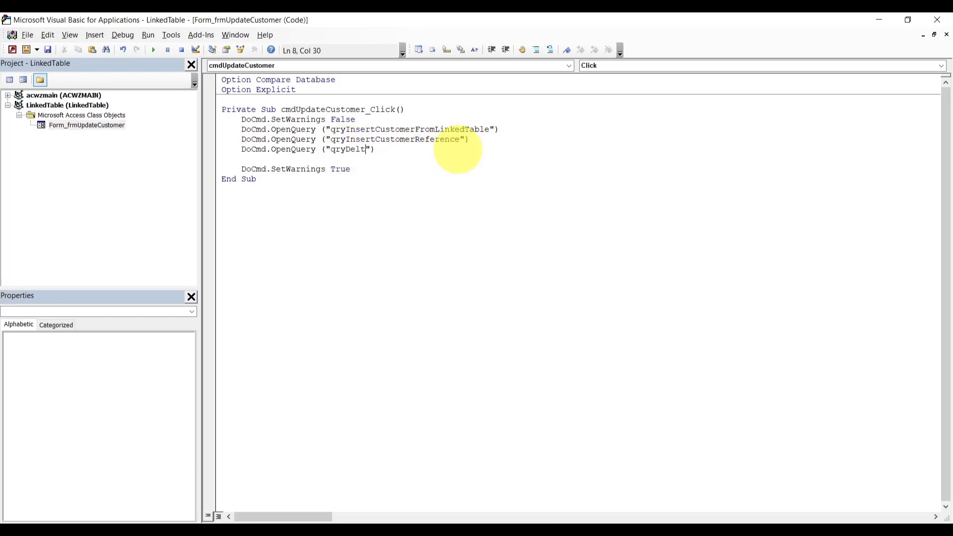
pyautogui.write('eCustomer')
pyautogui.click(447, 152)
pyautogui.press('Delete')
pyautogui.click(438, 177)
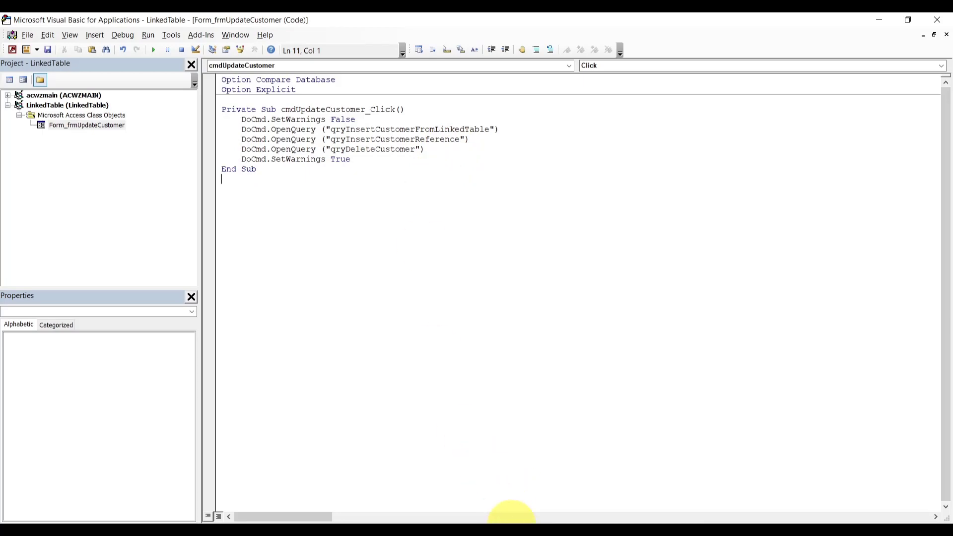
# Switch back to the Access database and close all open objects
pyautogui.click(530, 530)
pyautogui.click(494, 491)
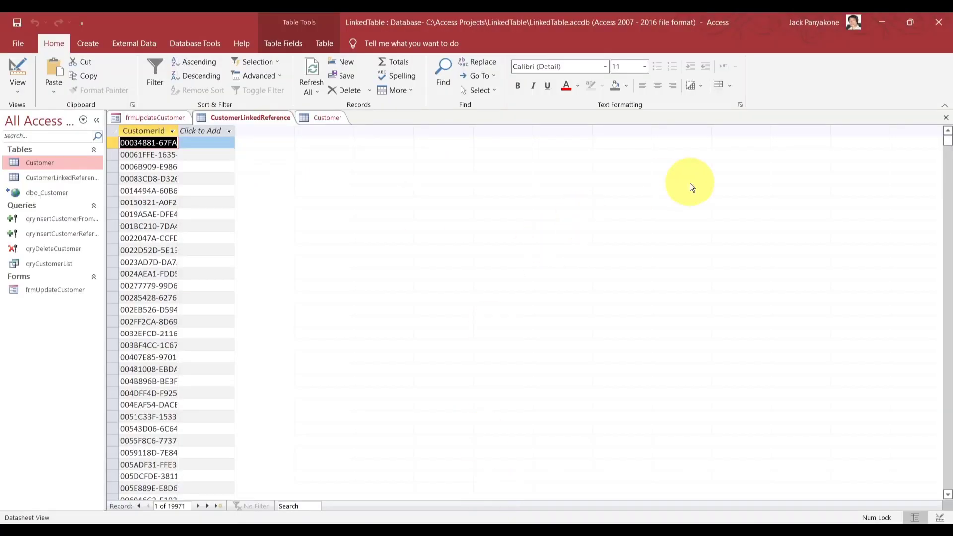
pyautogui.rightClick(255, 115)
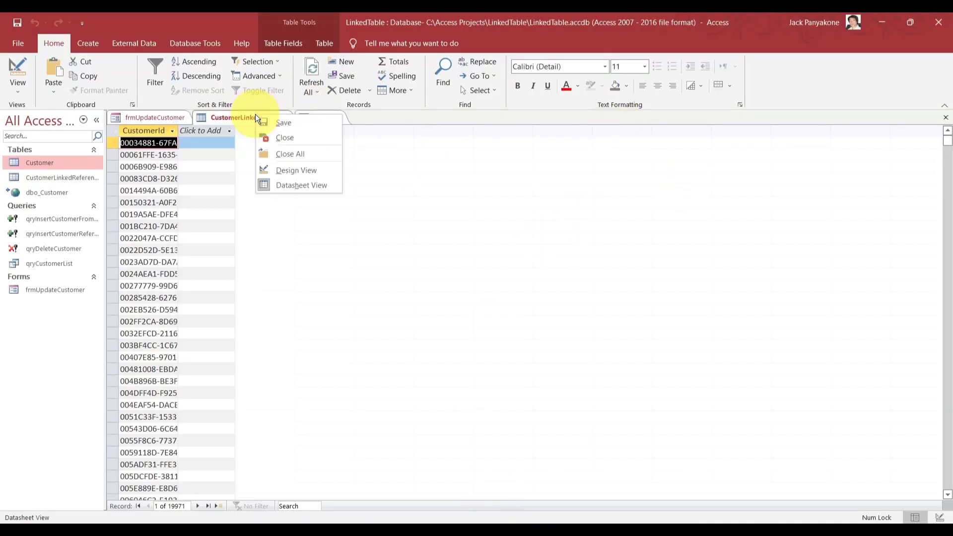
pyautogui.click(278, 154)
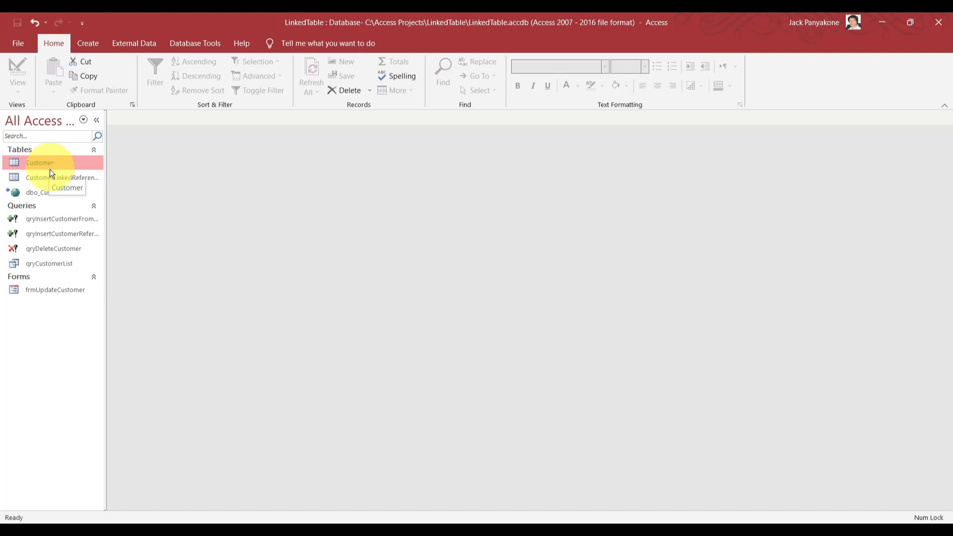
# Open frmUpdateCustomer, run Update Customer, and open the Customer table to check its records
pyautogui.click(48, 289)
pyautogui.doubleClick(48, 290)
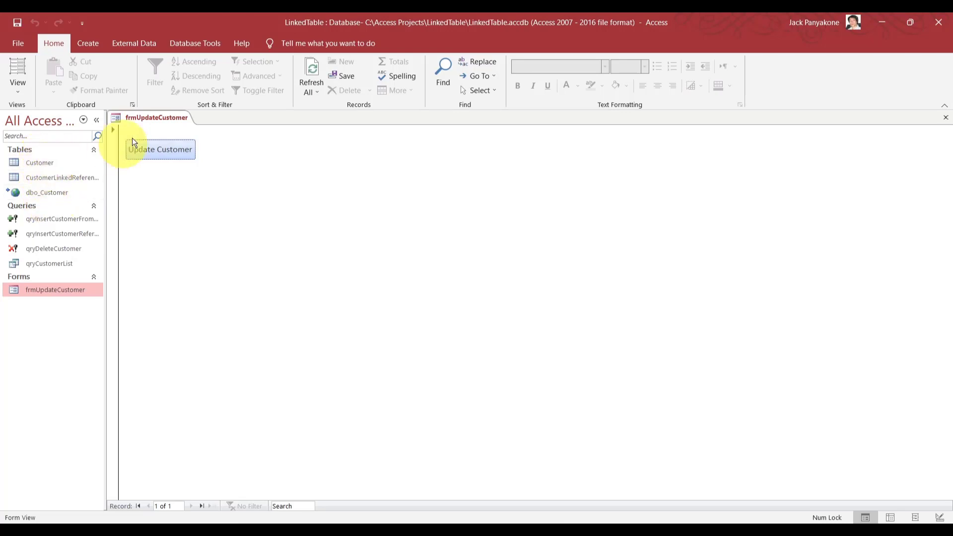
pyautogui.click(151, 149)
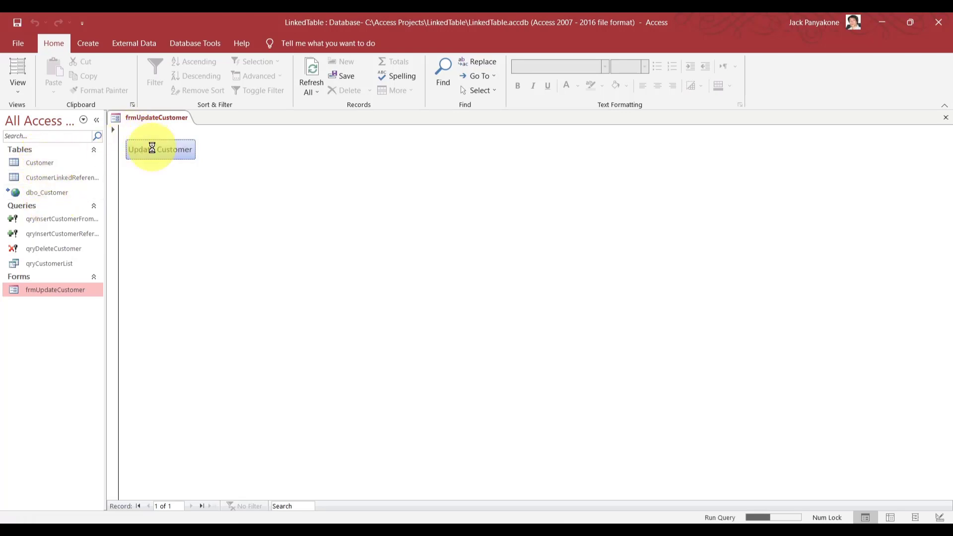
pyautogui.doubleClick(36, 163)
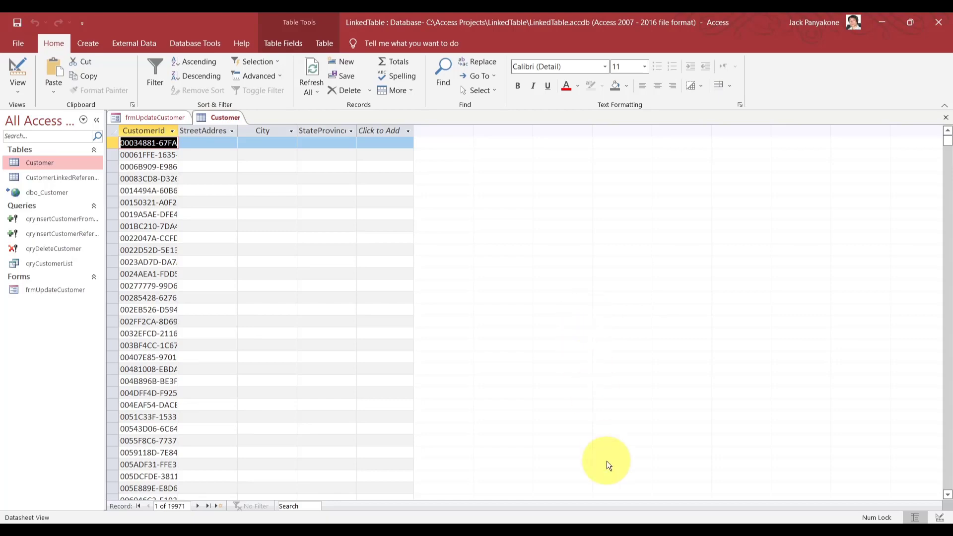
# Switch to SQL Server Management Studio, copy the customer ID from the delete statement, and begin a "where a" clause below the insert query's join
pyautogui.click(556, 533)
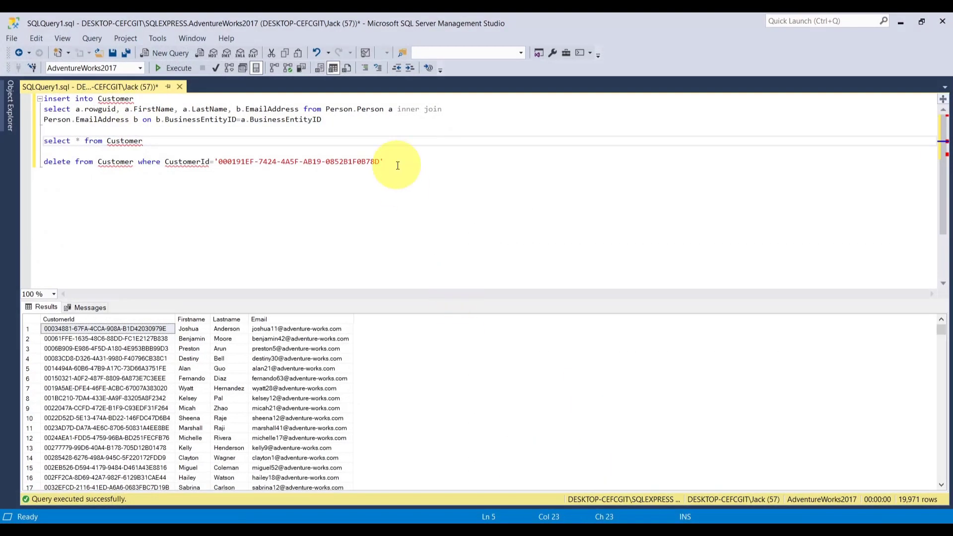
pyautogui.moveTo(218, 162); pyautogui.dragTo(380, 163)
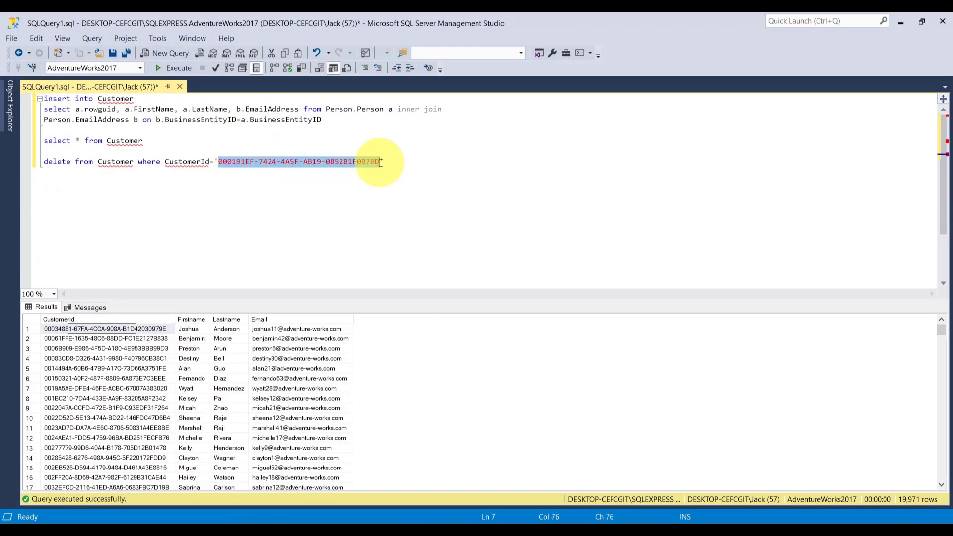
pyautogui.click(361, 119)
pyautogui.press('Return')
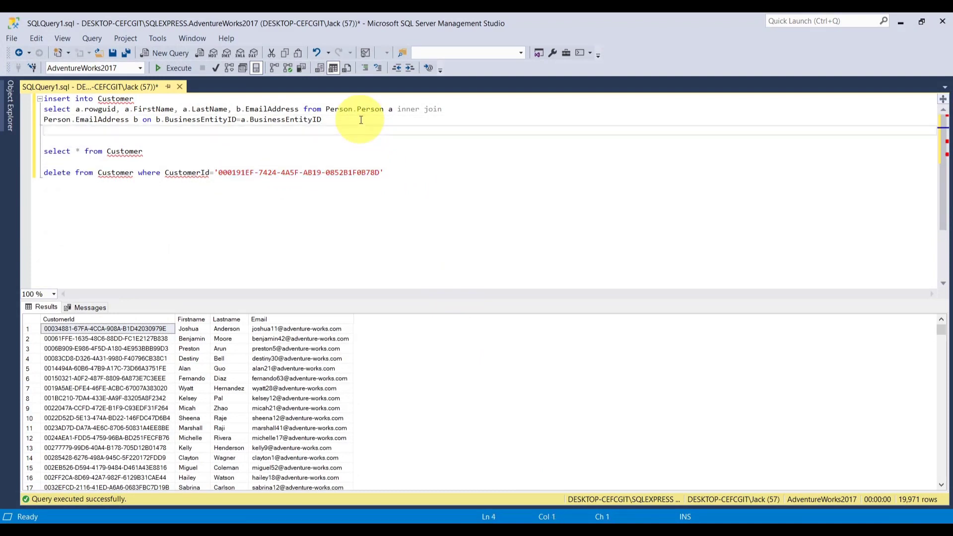
pyautogui.write('where a.')
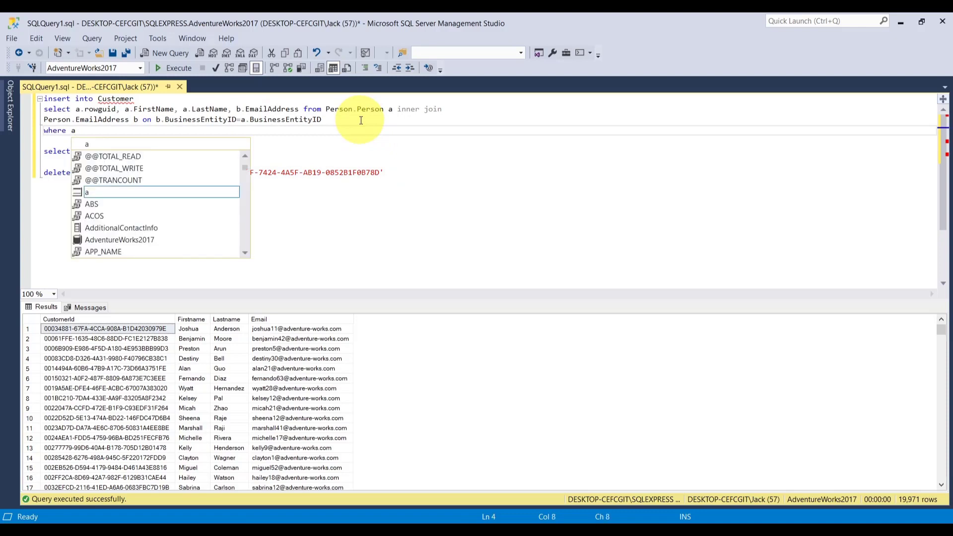
pyautogui.hotkey('ctrl', 'v')
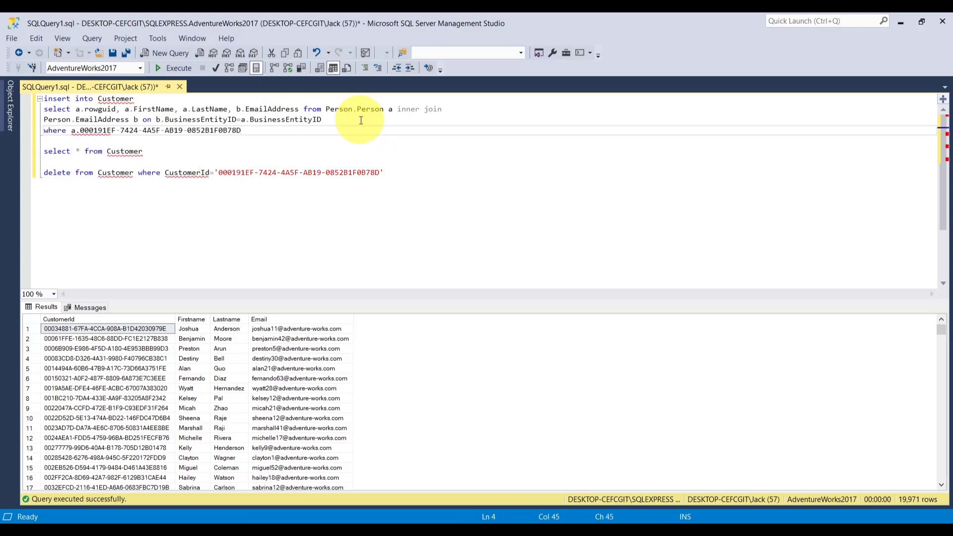
pyautogui.hotkey('ctrl', 'z')
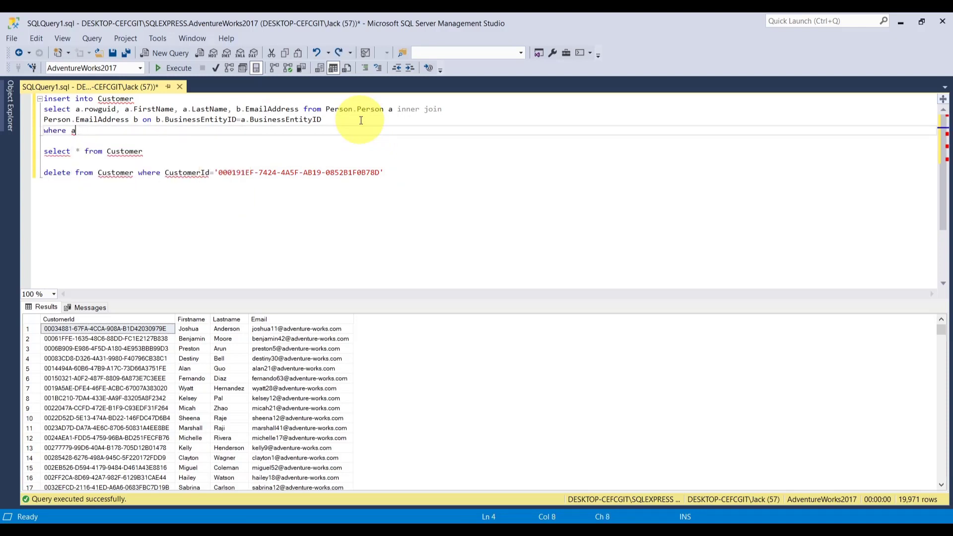
# Complete the clause by setting a.rowguid equal to the copied customer ID, and execute only the insert statement
pyautogui.write('ro')
pyautogui.press('Tab')
pyautogui.write('=')
pyautogui.hotkey('ctrl', 'v')
pyautogui.moveTo(320, 131); pyautogui.dragTo(39, 98)
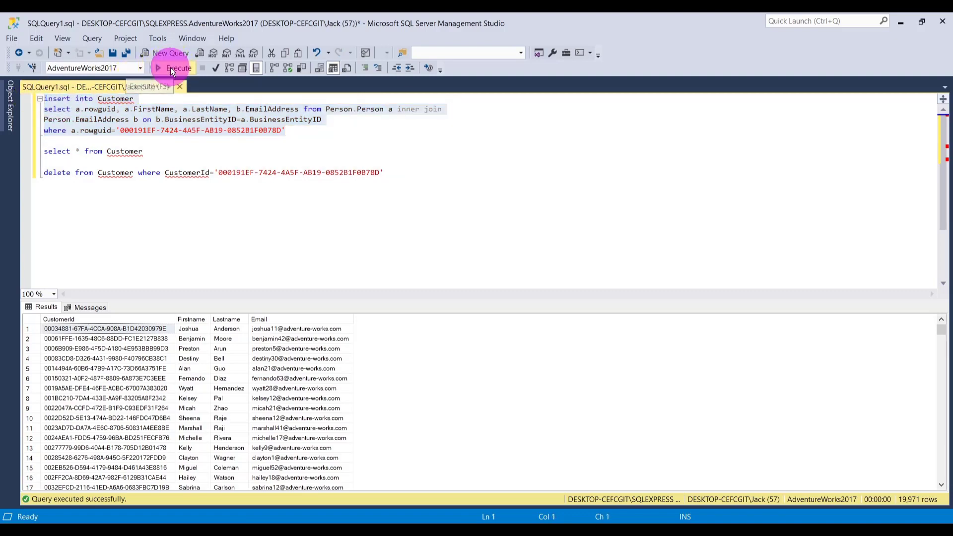
pyautogui.click(171, 67)
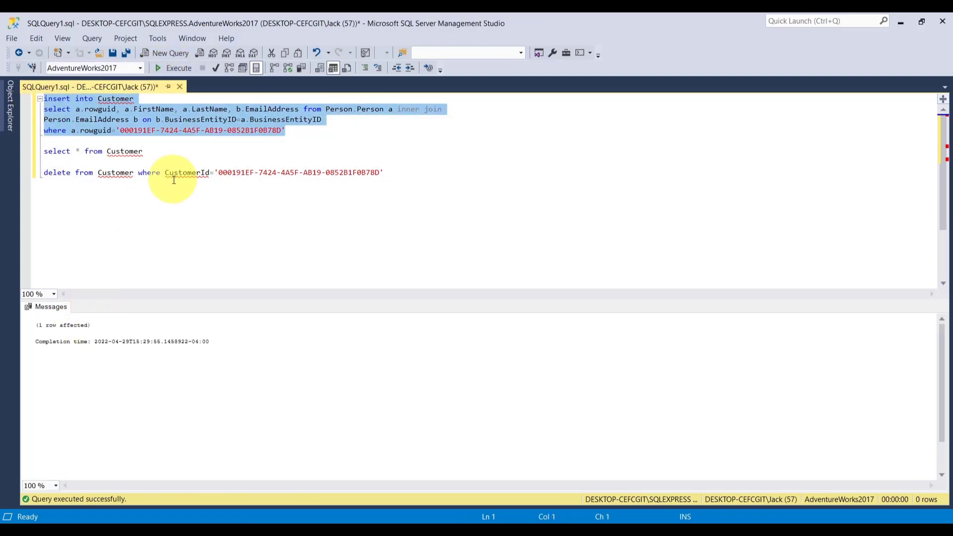
# Execute only the select statement on the Customer table, and switch back to the Access database
pyautogui.click(34, 151)
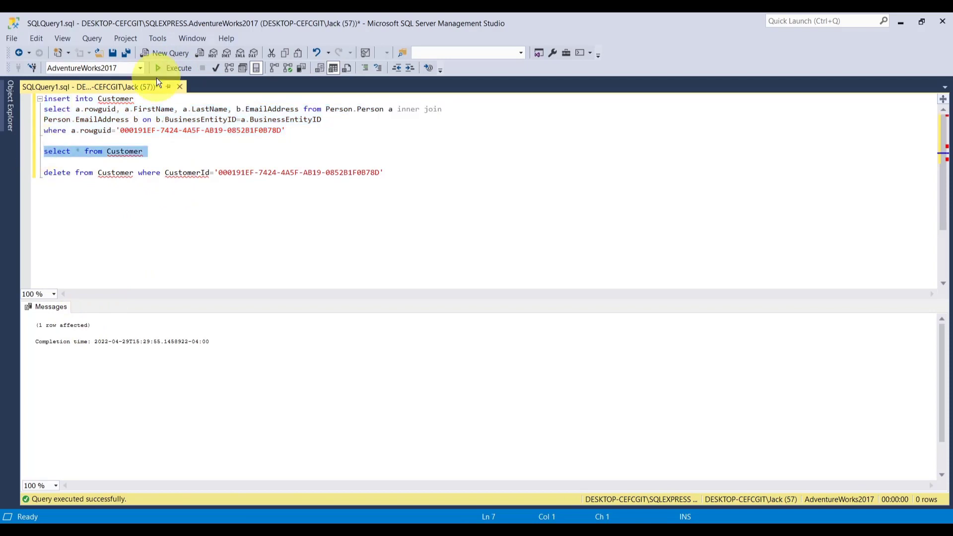
pyautogui.click(170, 67)
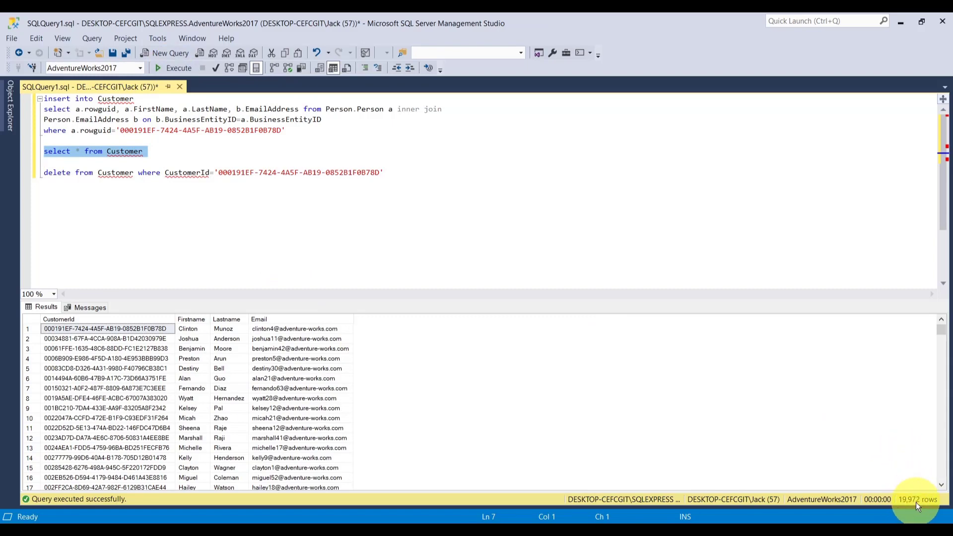
pyautogui.moveTo(536, 520)
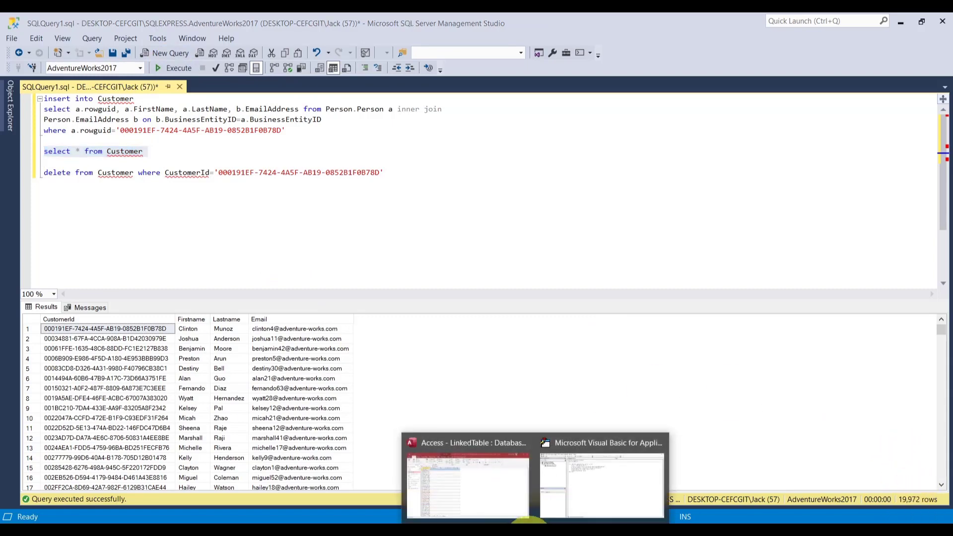
pyautogui.click(490, 503)
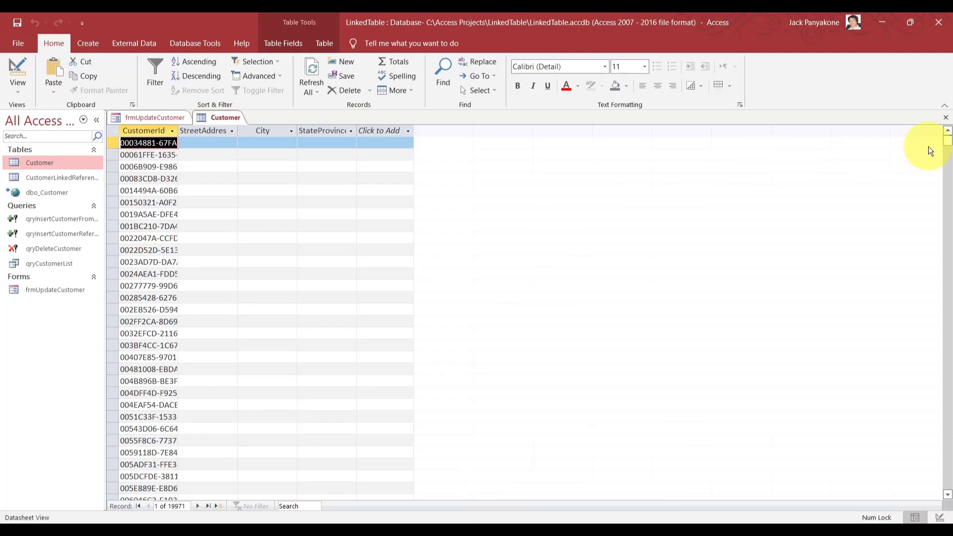
# Close the outdated Customer datasheet, rerun Update Customer from frmUpdateCustomer, and reopen the Customer table to check its records
pyautogui.click(946, 117)
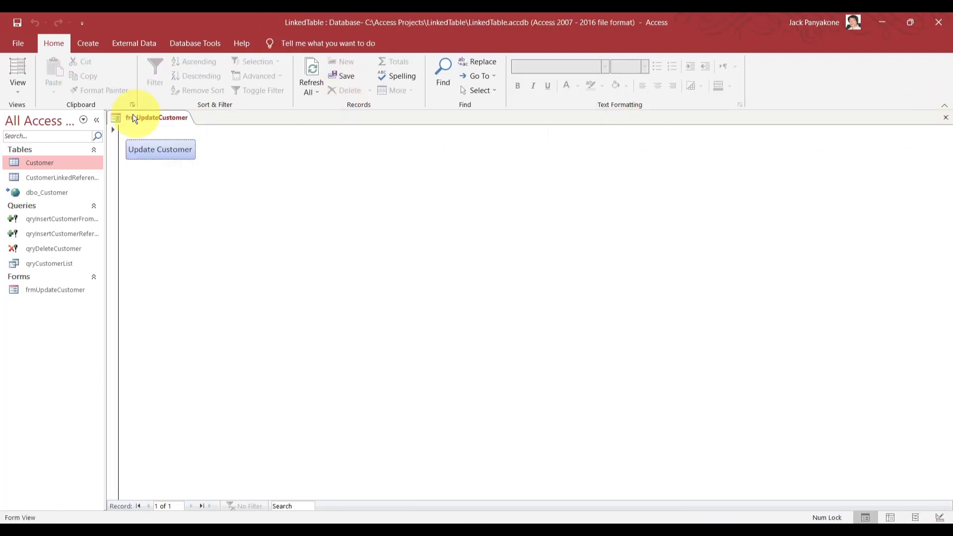
pyautogui.click(148, 149)
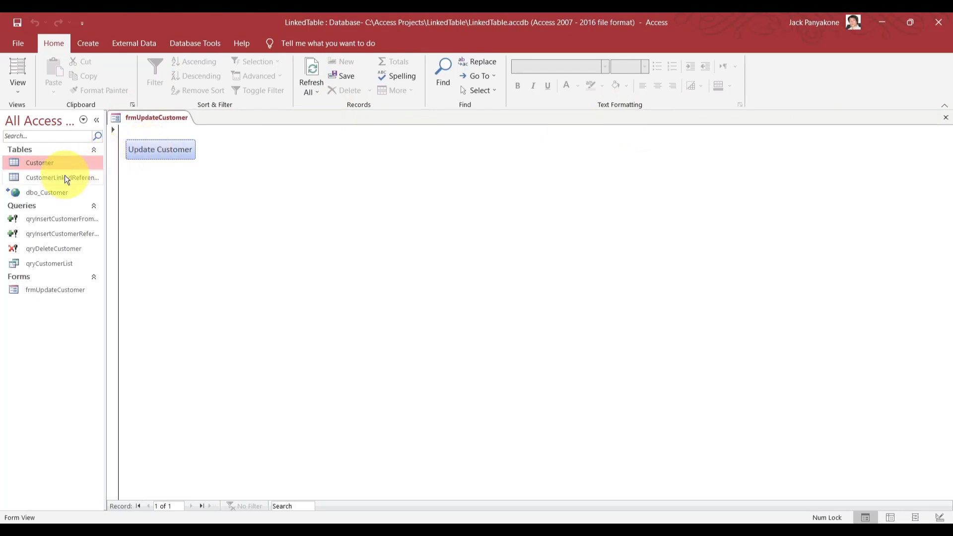
pyautogui.doubleClick(56, 162)
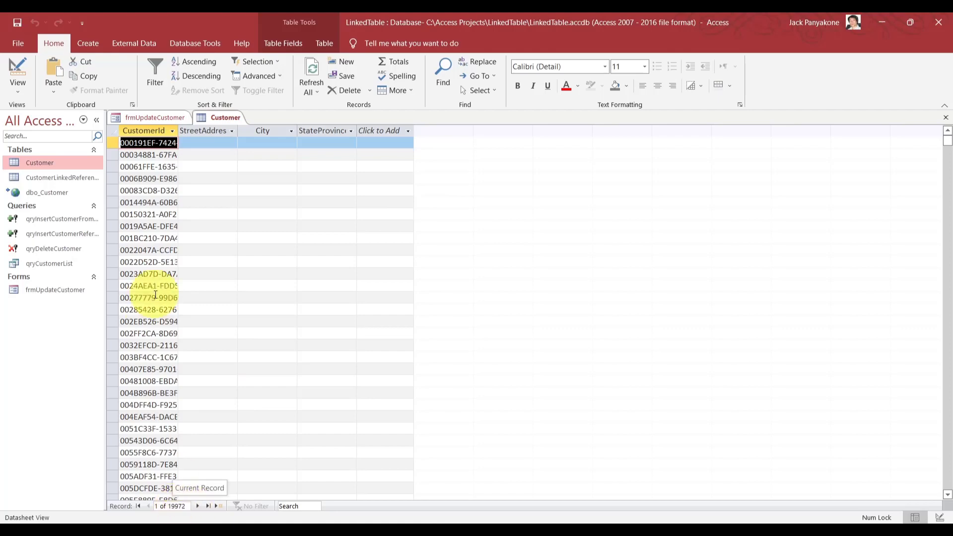
# Open dbo_Customer and go to its last record to compare it with Customer, and close all open objects
pyautogui.doubleClick(56, 192)
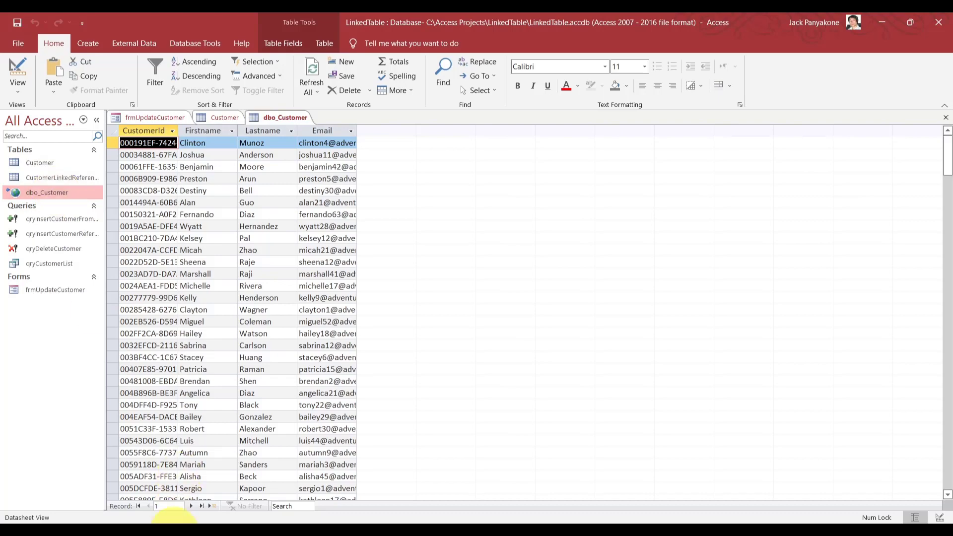
pyautogui.click(201, 506)
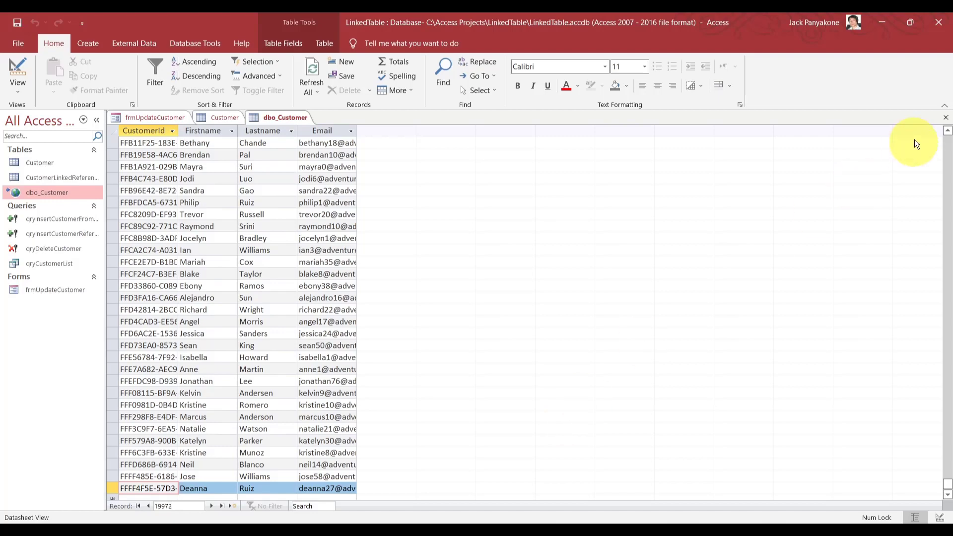
pyautogui.click(946, 118)
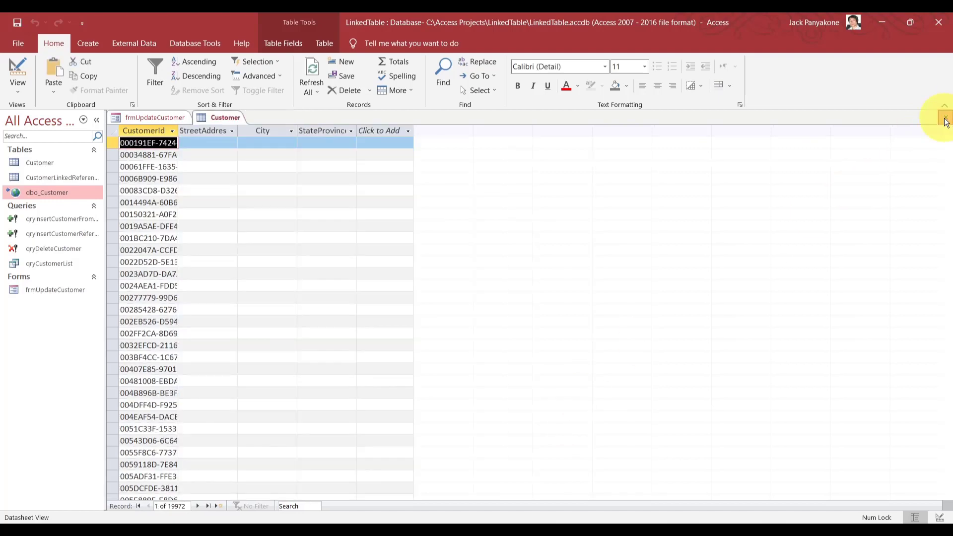
pyautogui.click(945, 119)
pyautogui.click(945, 119)
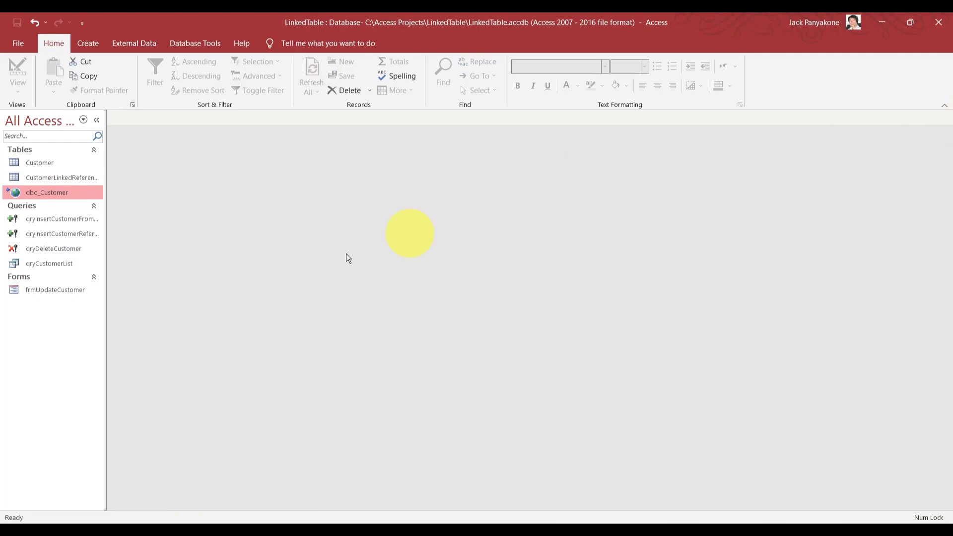
# Open qryCustomerList and set the first record's StreetAddress to "my street"
pyautogui.click(51, 267)
pyautogui.doubleClick(49, 266)
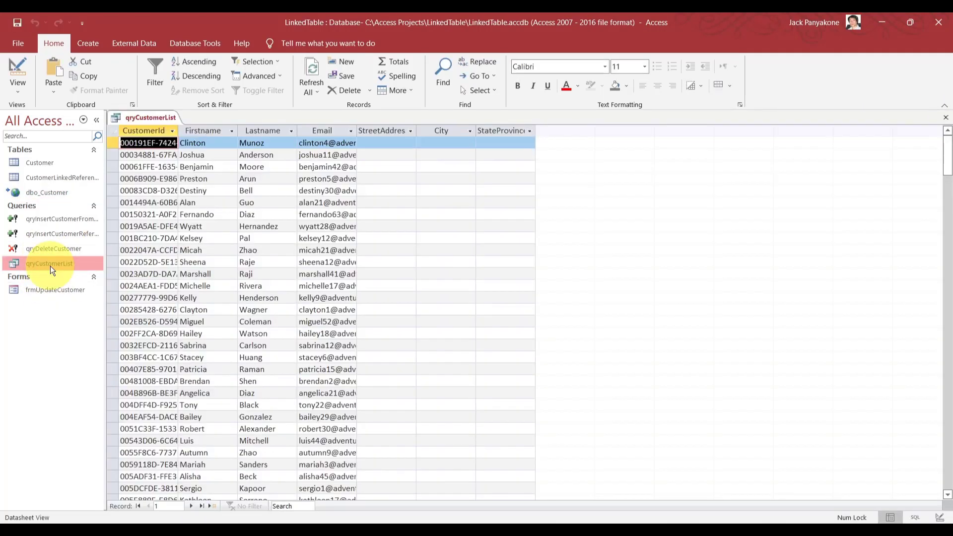
pyautogui.press('Tab')
pyautogui.press('Tab')
pyautogui.press('Tab')
pyautogui.press('Tab')
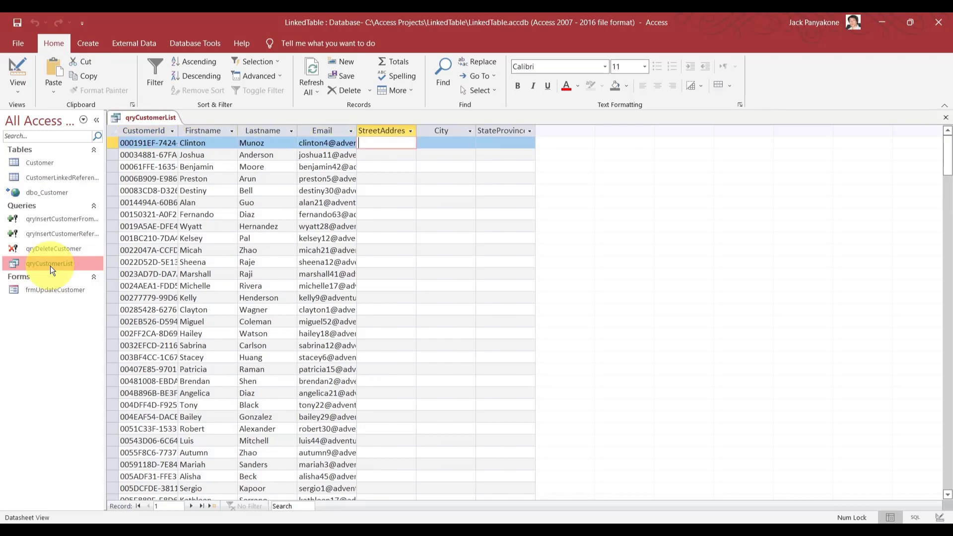
pyautogui.write('my s')
pyautogui.press('BackSpace')
pyautogui.write('ad')
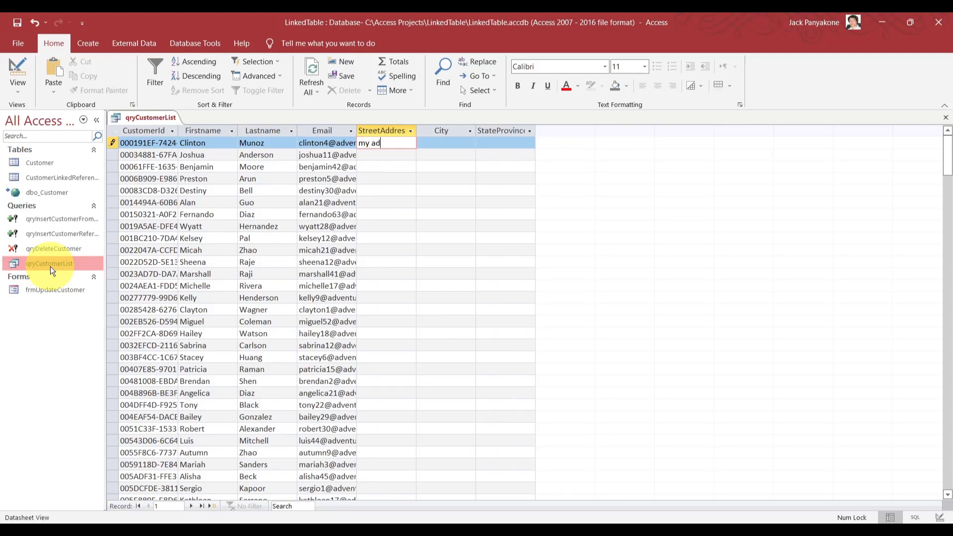
pyautogui.press('BackSpace')
pyautogui.write('street')
# Set the first record's City to "my city" and its state/province to "my state"
pyautogui.press('Tab')
pyautogui.write('my ')
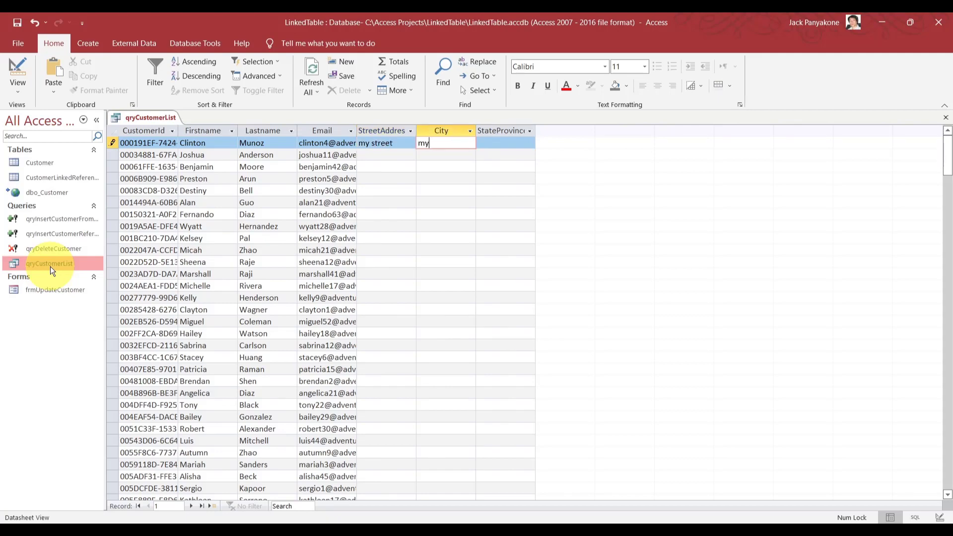
pyautogui.write('city')
pyautogui.press('Tab')
pyautogui.write('my state')
pyautogui.press('Down')
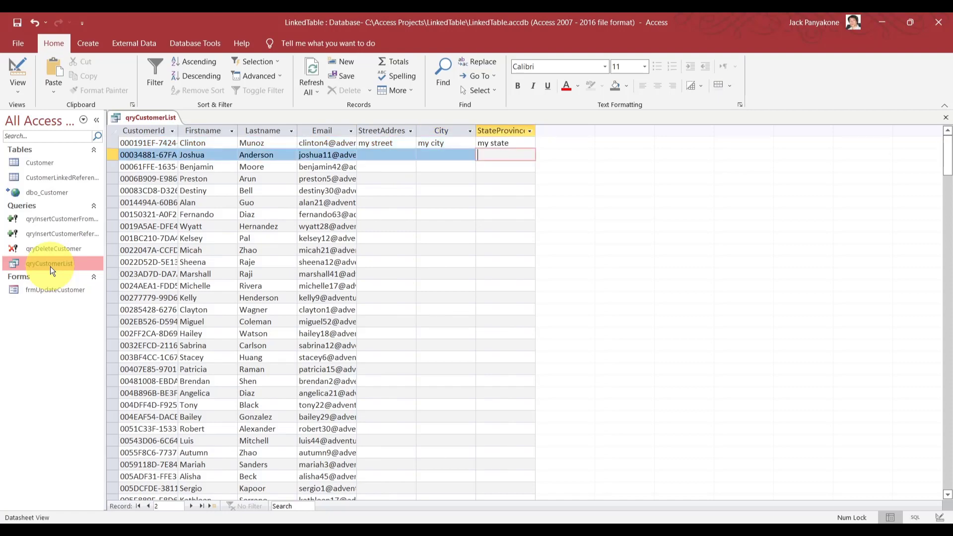
# Fill in the second record's street address, city and state/province in qryCustomerList
pyautogui.hotkey('shift', 'Tab')
pyautogui.hotkey('shift', 'Tab')
pyautogui.write('123 main stree')
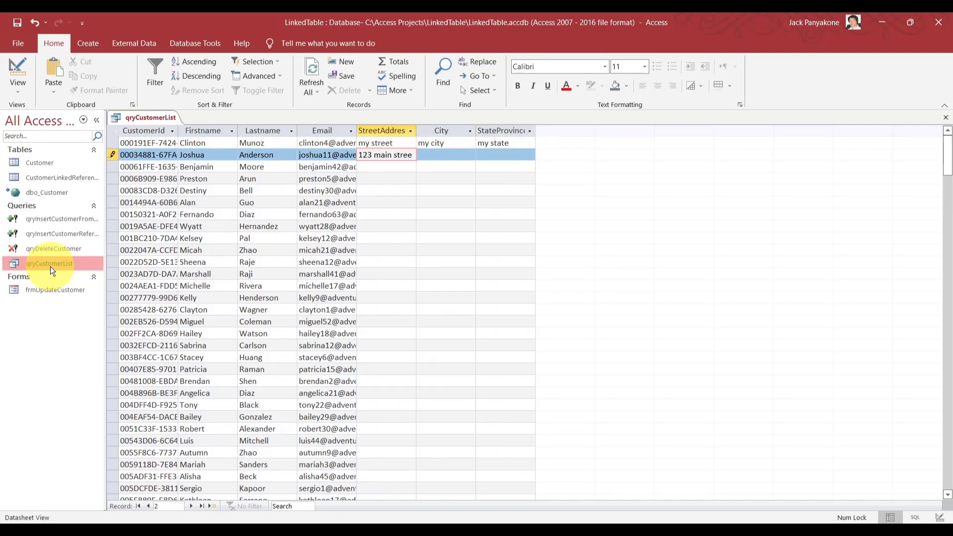
pyautogui.write('t')
pyautogui.press('Tab')
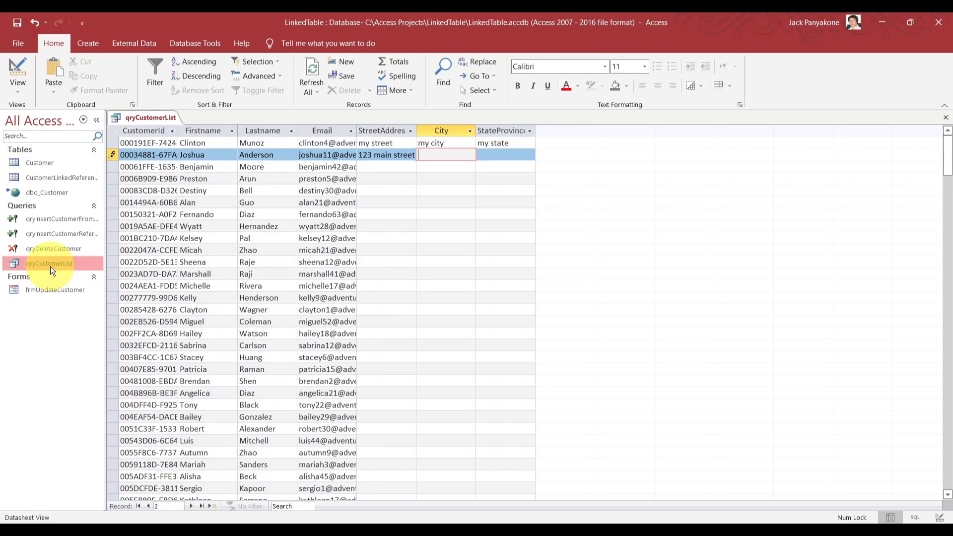
pyautogui.write('seatle')
pyautogui.press('Tab')
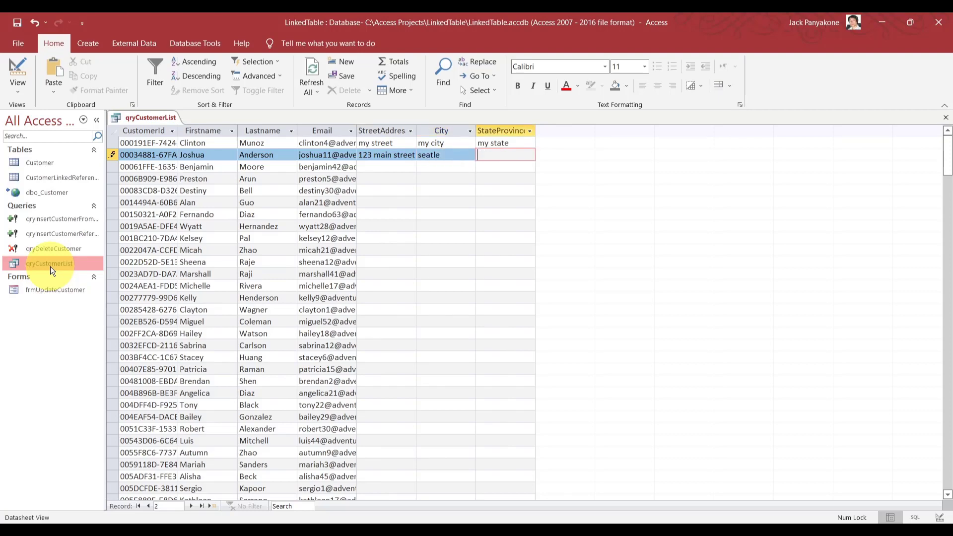
pyautogui.write('wa')
pyautogui.press('BackSpace')
pyautogui.write('a')
pyautogui.press('Down')
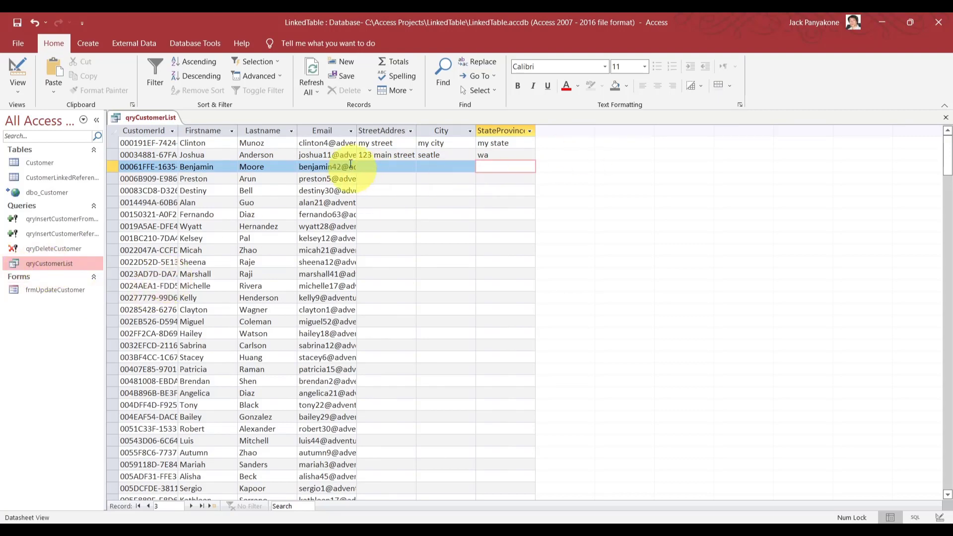
# Open the local Customer table to check the address values entered through the query, and close it
pyautogui.doubleClick(40, 164)
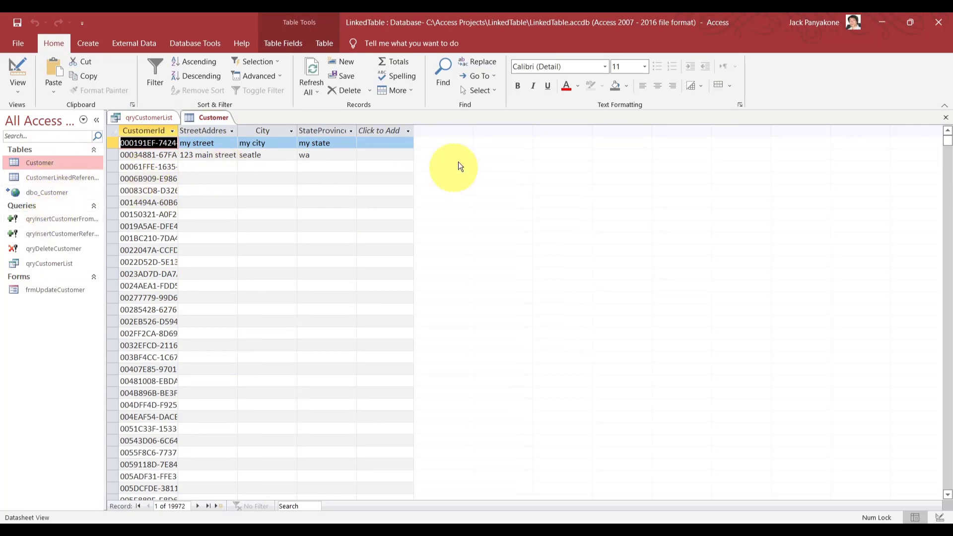
pyautogui.click(946, 117)
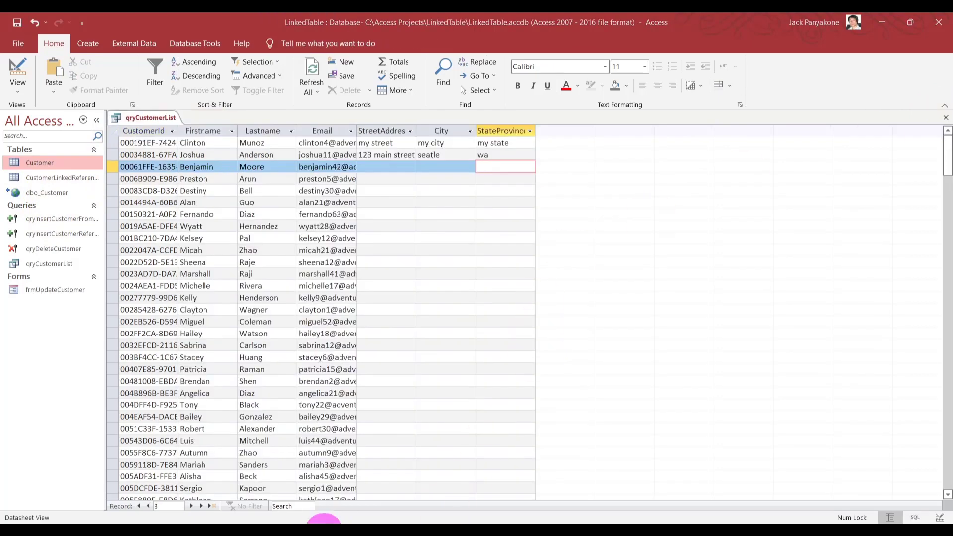
# Switch to the browser to view the Facebook group post about the delete problem, and return to qryCustomerList in Access
pyautogui.click(324, 521)
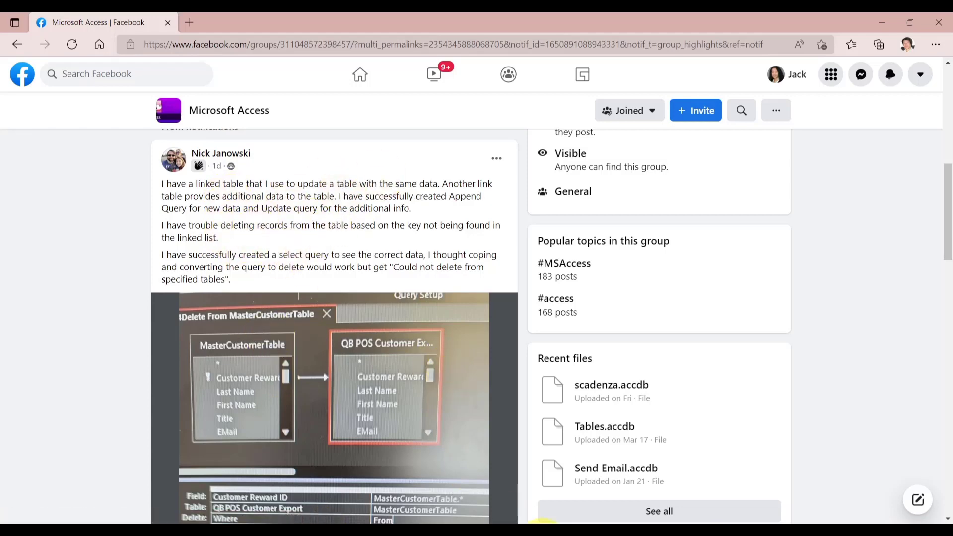
pyautogui.click(499, 506)
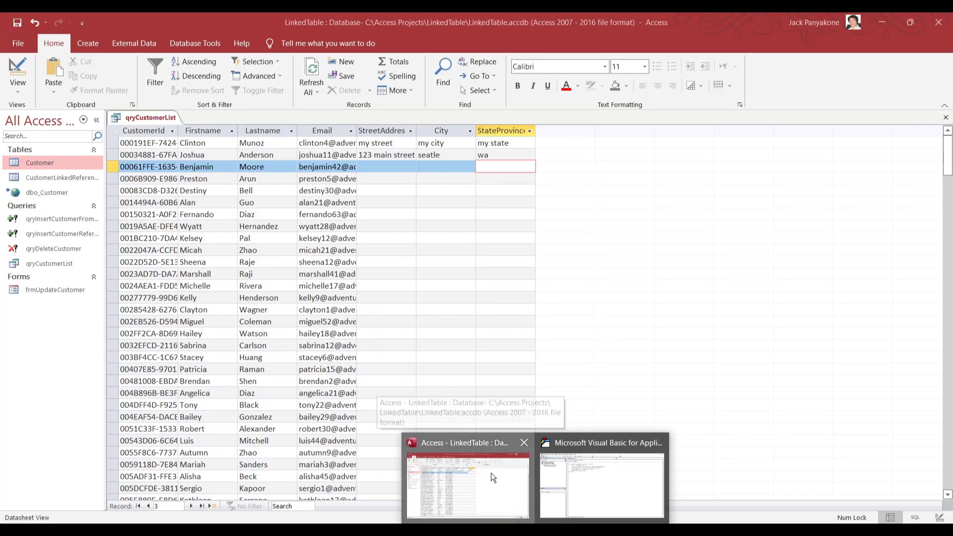
pyautogui.click(610, 382)
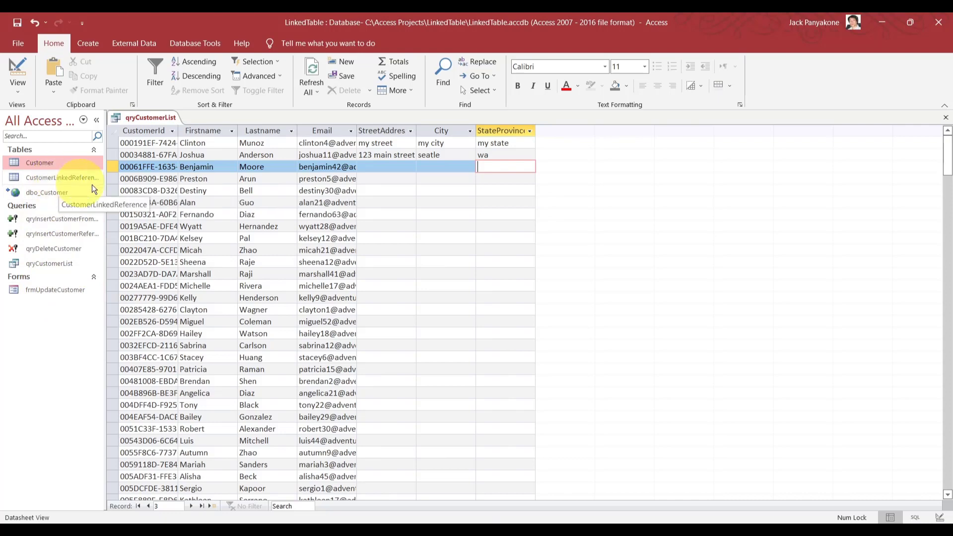
# Widen the object list to show full names, and select the CustomerLinkedReference table
pyautogui.moveTo(106, 180); pyautogui.dragTo(134, 179)
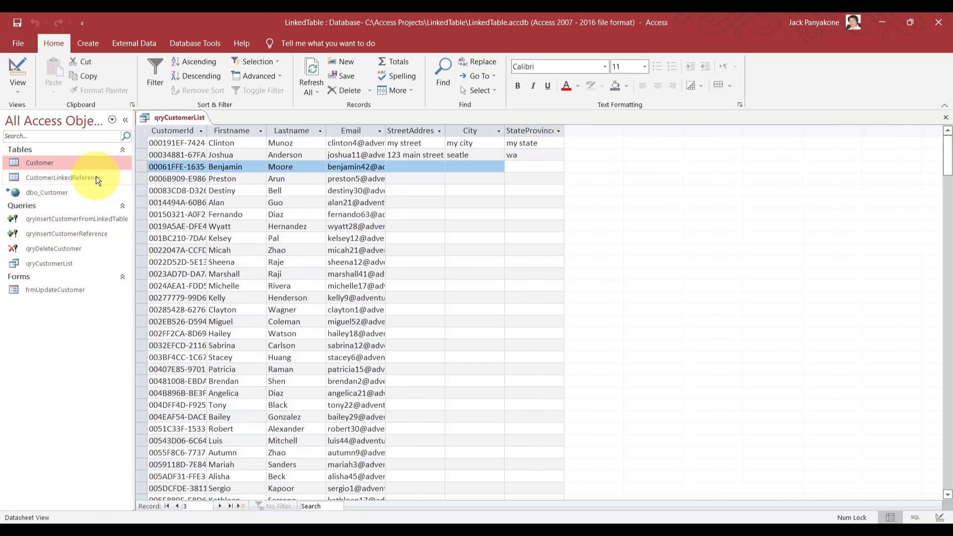
pyautogui.click(90, 177)
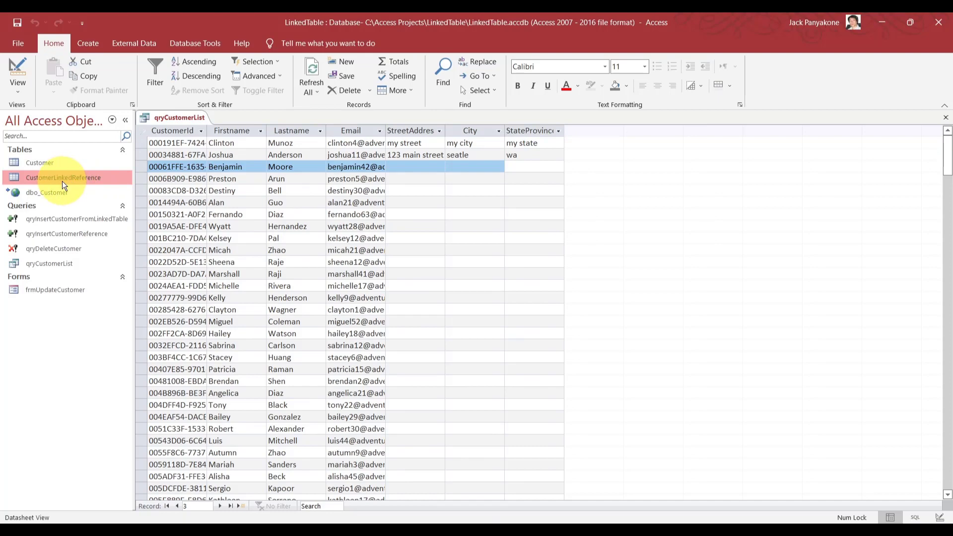
# Try replacing CustomerLinkedReference with dbo_Customer in the subquery of qryDeleteCustomer, and close the query without saving
pyautogui.rightClick(51, 249)
pyautogui.click(86, 274)
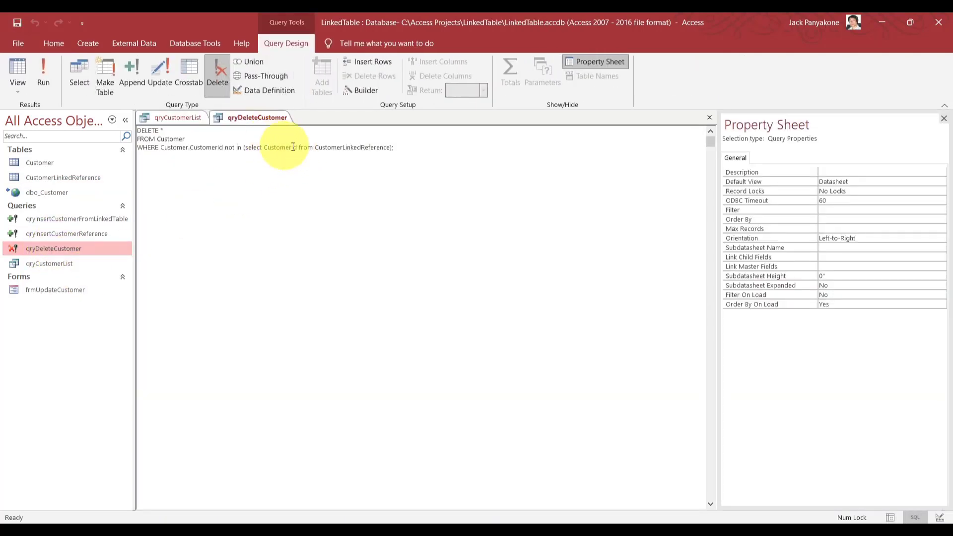
pyautogui.doubleClick(332, 149)
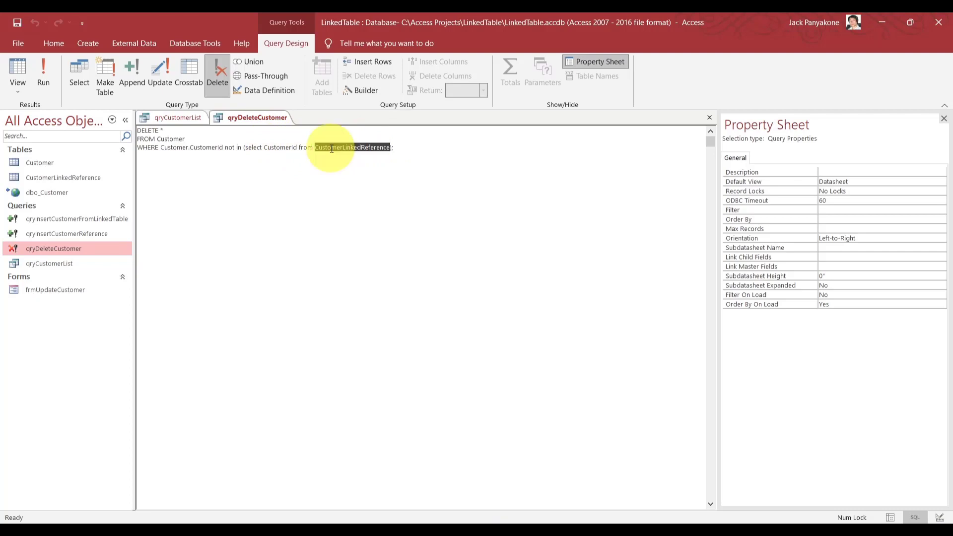
pyautogui.write('dbo_')
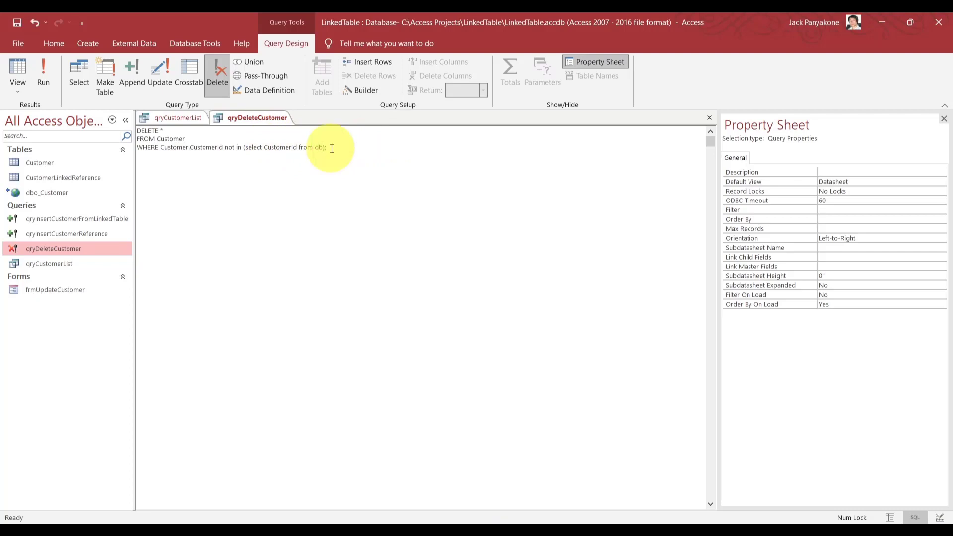
pyautogui.write('Customer')
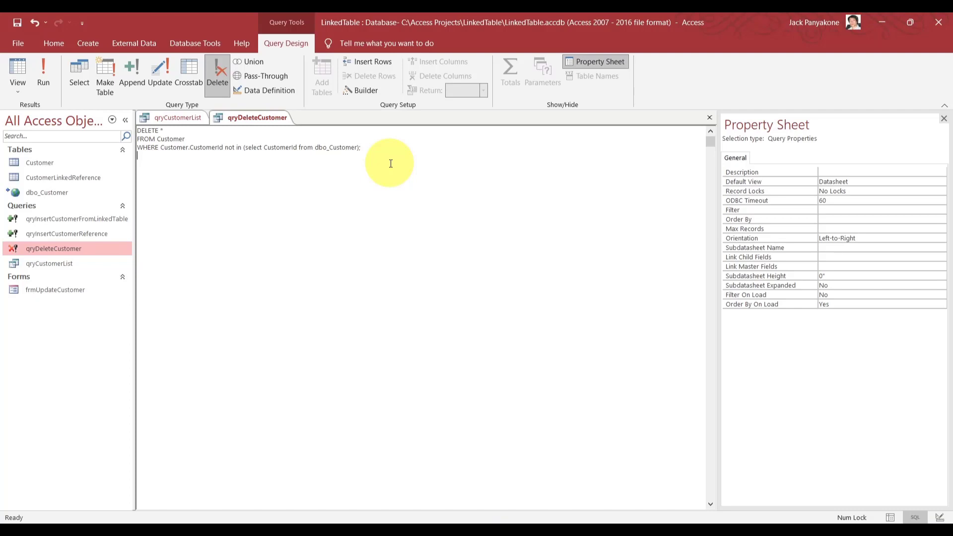
pyautogui.moveTo(49, 196)
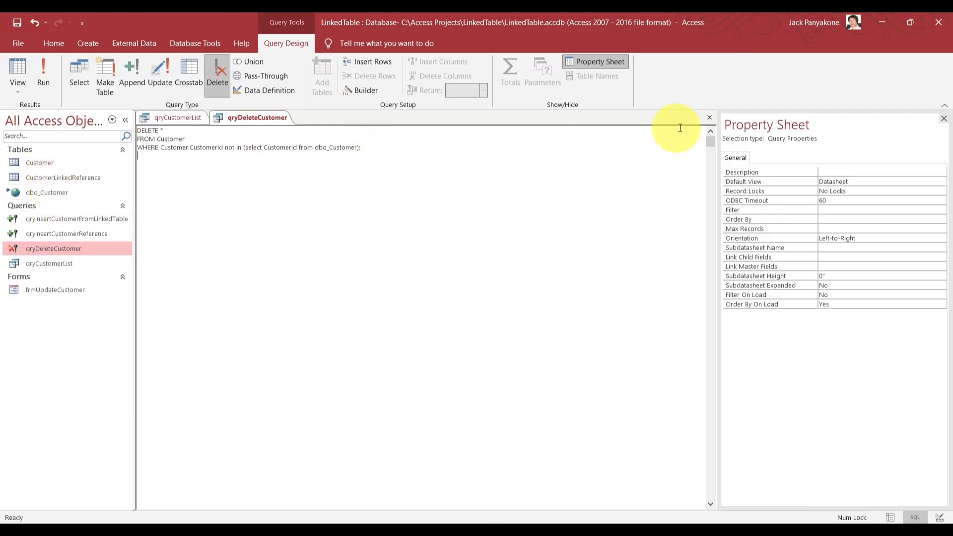
pyautogui.click(709, 117)
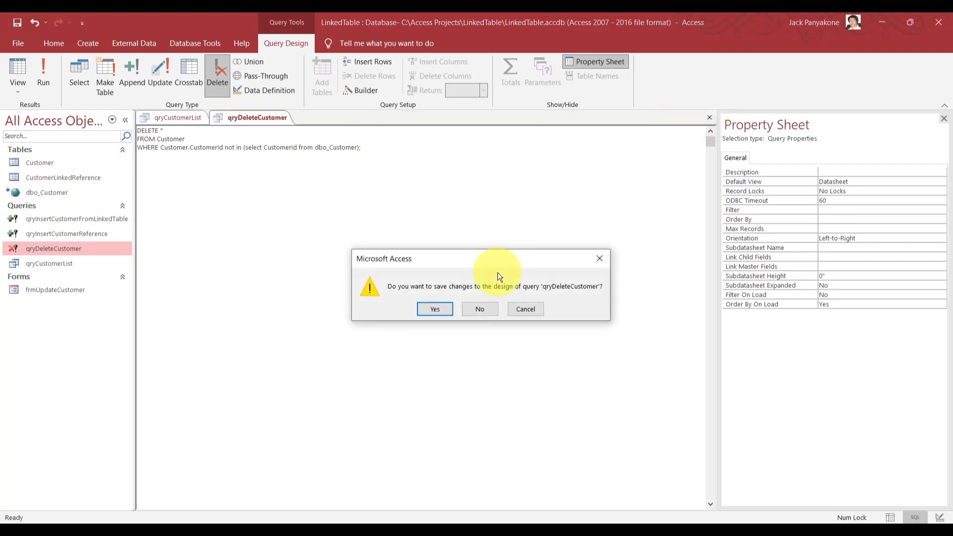
pyautogui.click(480, 309)
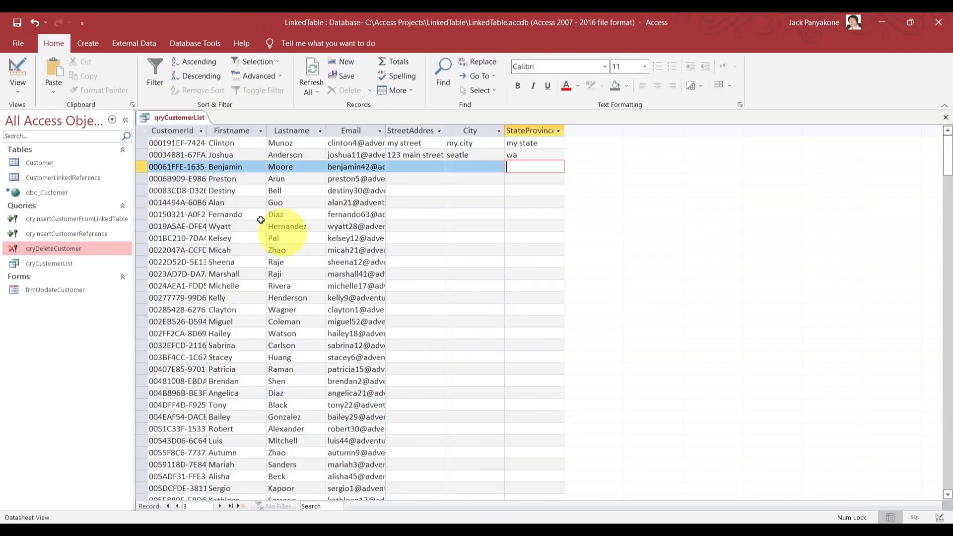
# Reopen qryDeleteCustomer in design mode to review its SQL
pyautogui.rightClick(35, 249)
pyautogui.click(70, 273)
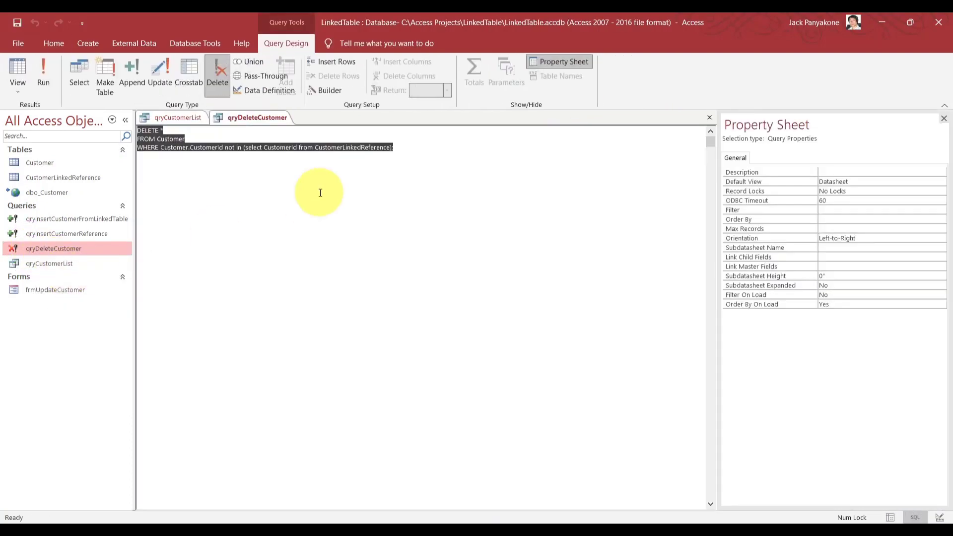
# Review the SQL of qryDeleteCustomer and qryInsertCustomerFromLinkedTable in design mode, and close qryInsertCustomerFromLinkedTable
pyautogui.click(341, 146)
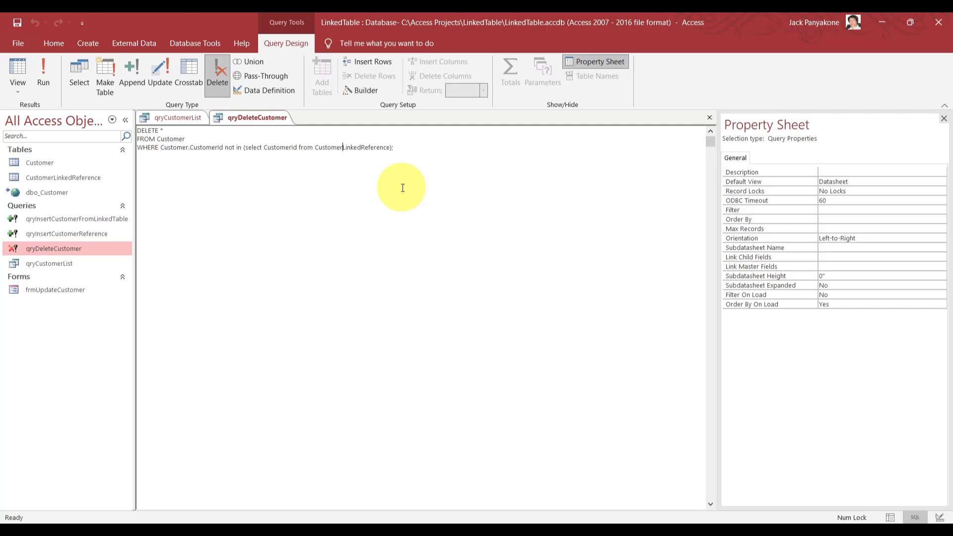
pyautogui.rightClick(98, 219)
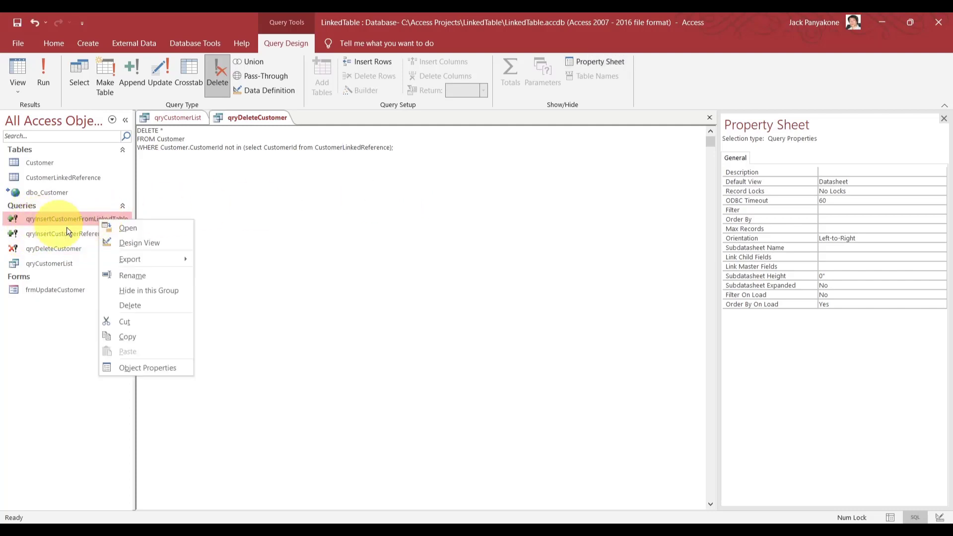
pyautogui.click(140, 242)
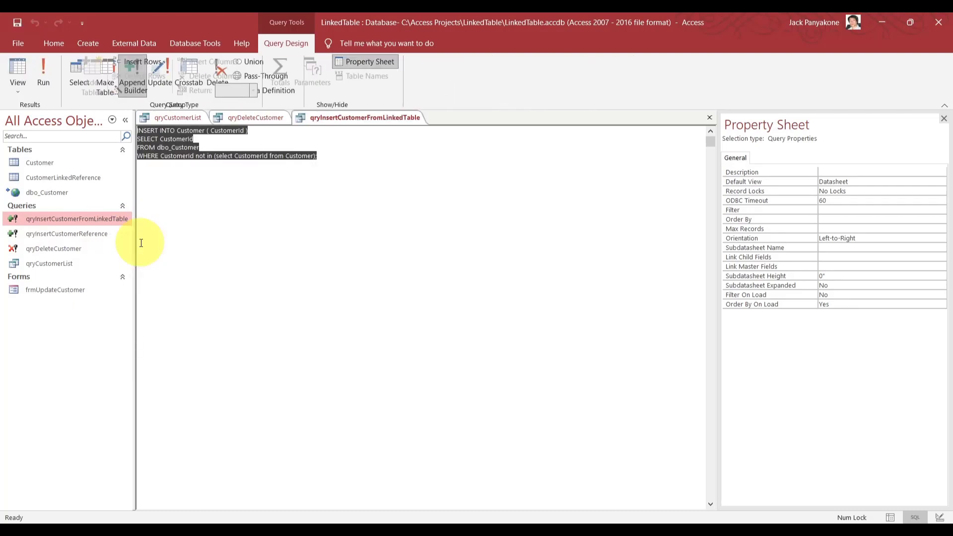
pyautogui.click(260, 207)
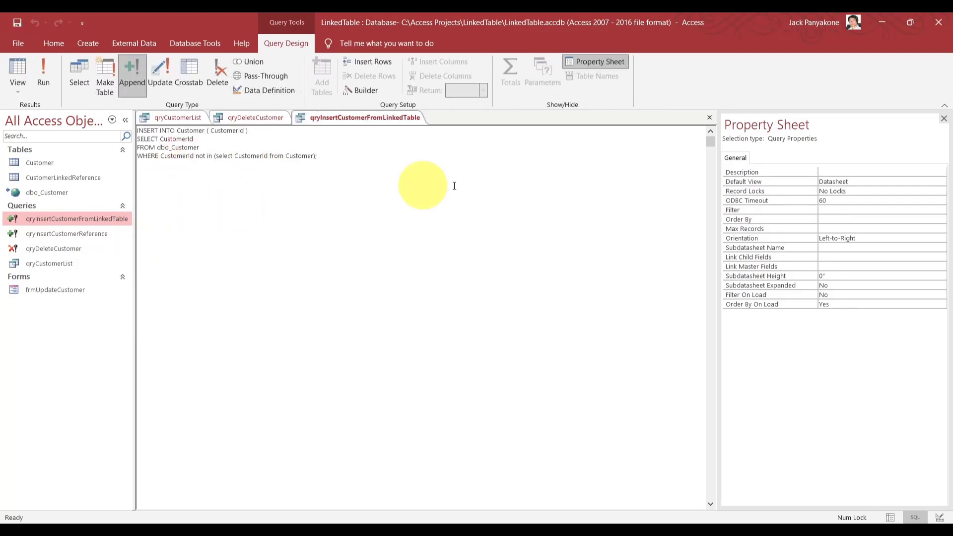
pyautogui.click(709, 119)
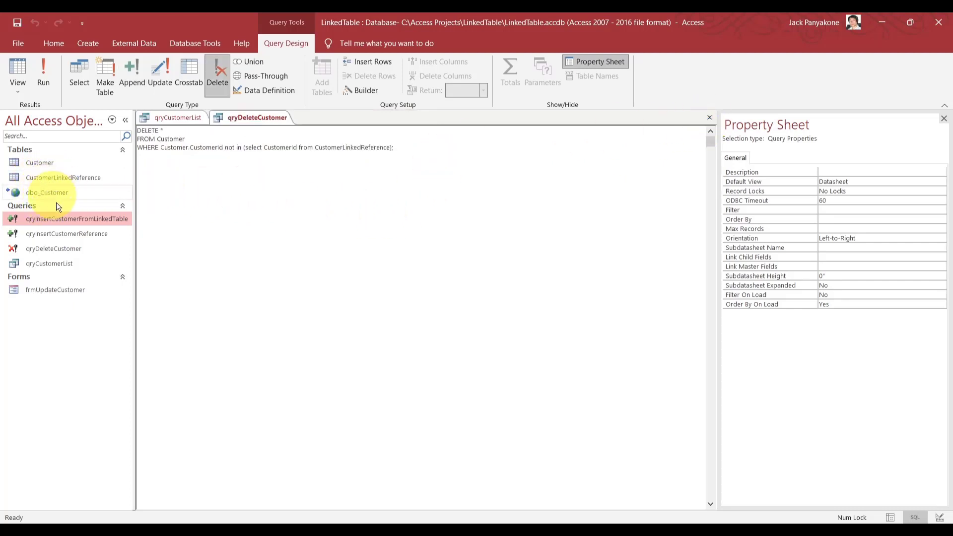
# View the CustomerId records in the CustomerLinkedReference table, and close both the table and qryDeleteCustomer
pyautogui.moveTo(54, 190)
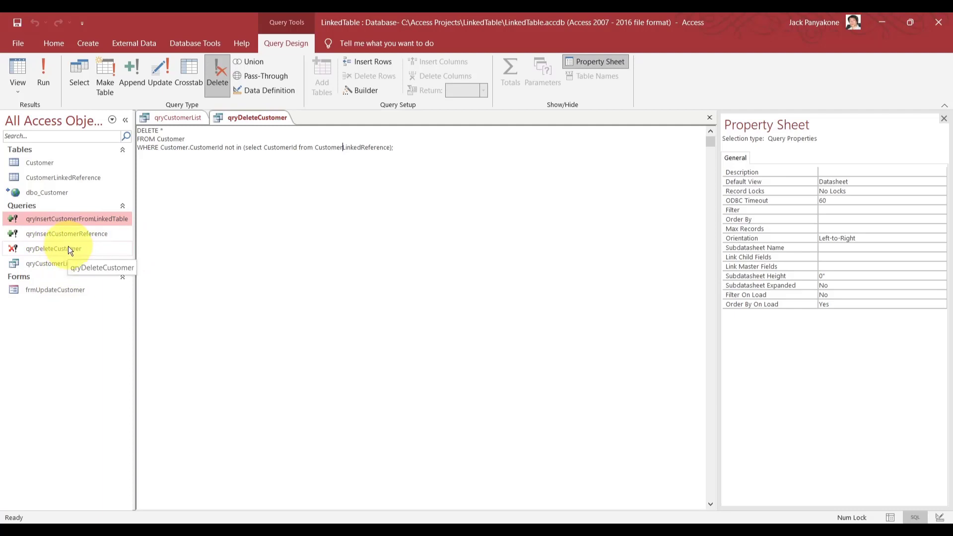
pyautogui.click(78, 178)
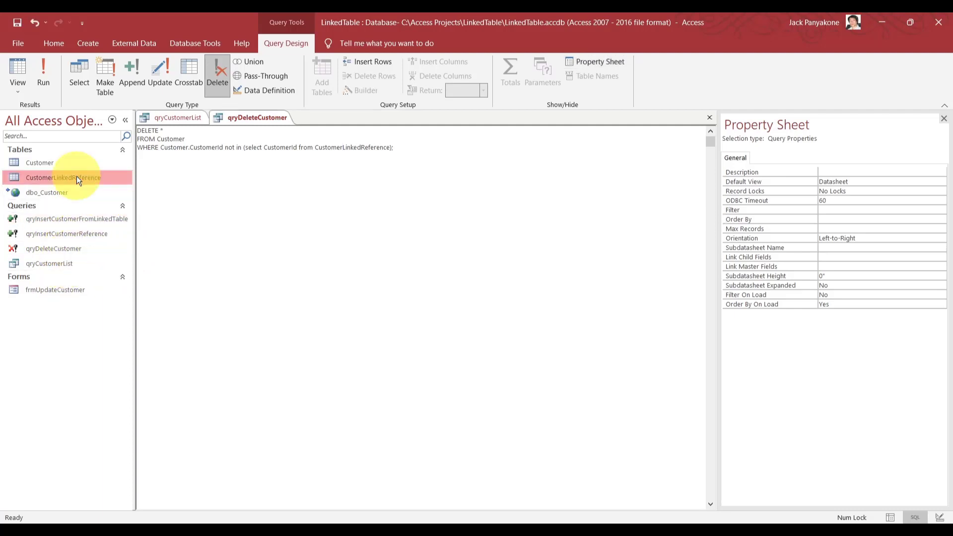
pyautogui.doubleClick(76, 176)
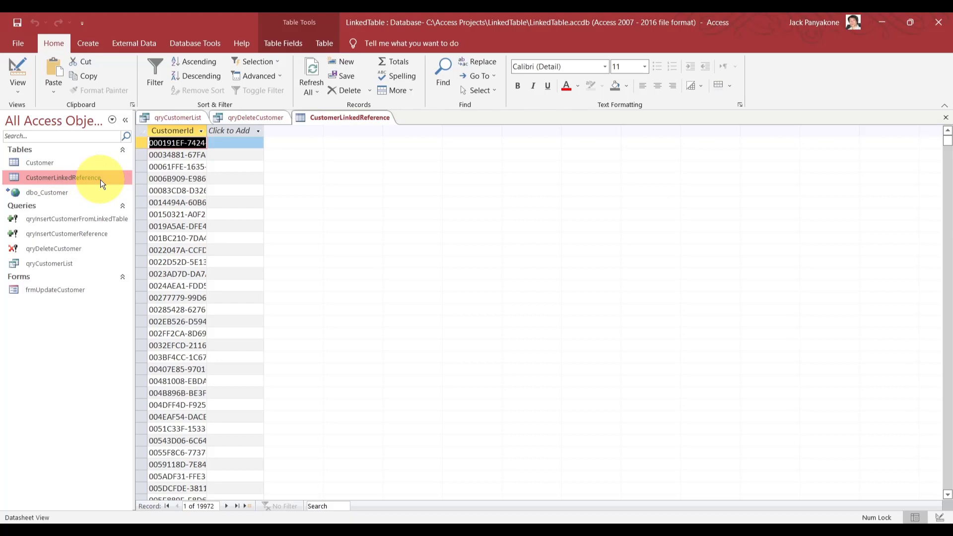
pyautogui.click(946, 117)
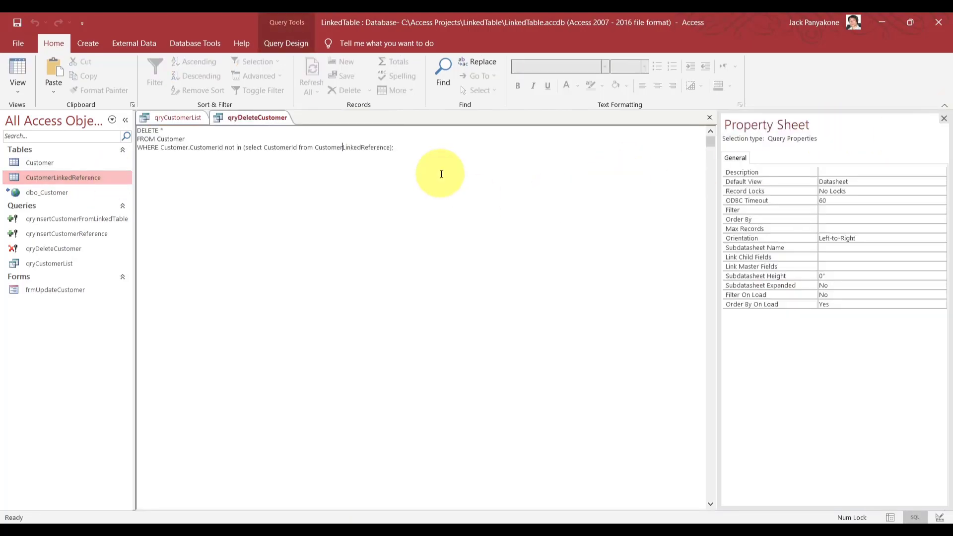
pyautogui.click(711, 118)
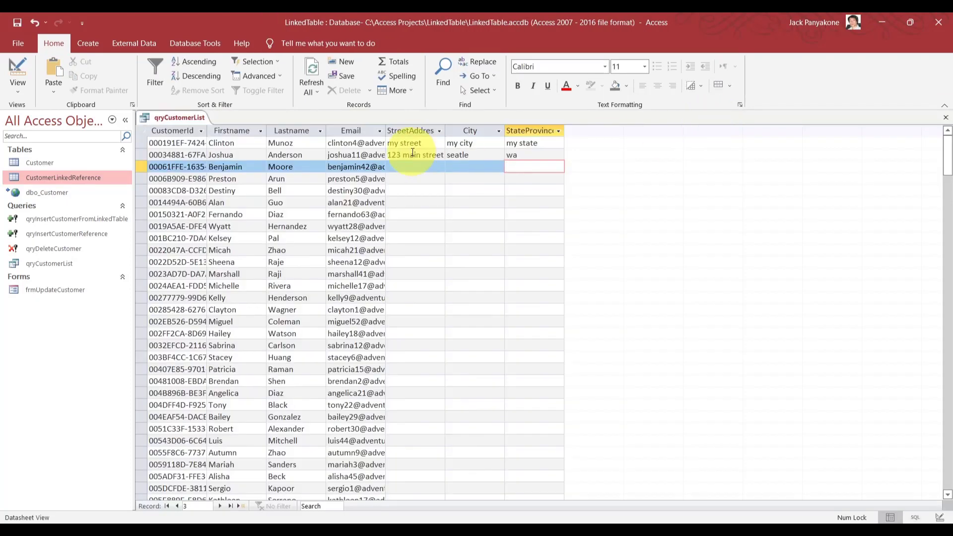
# Open qryInsertCustomerReference in design mode to examine its SQL, and close it
pyautogui.rightClick(70, 233)
pyautogui.click(97, 251)
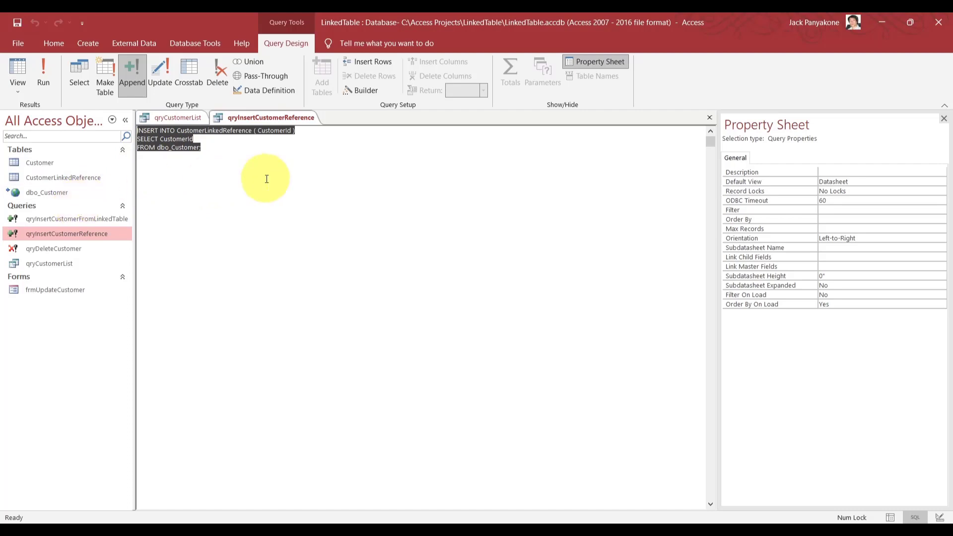
pyautogui.click(710, 117)
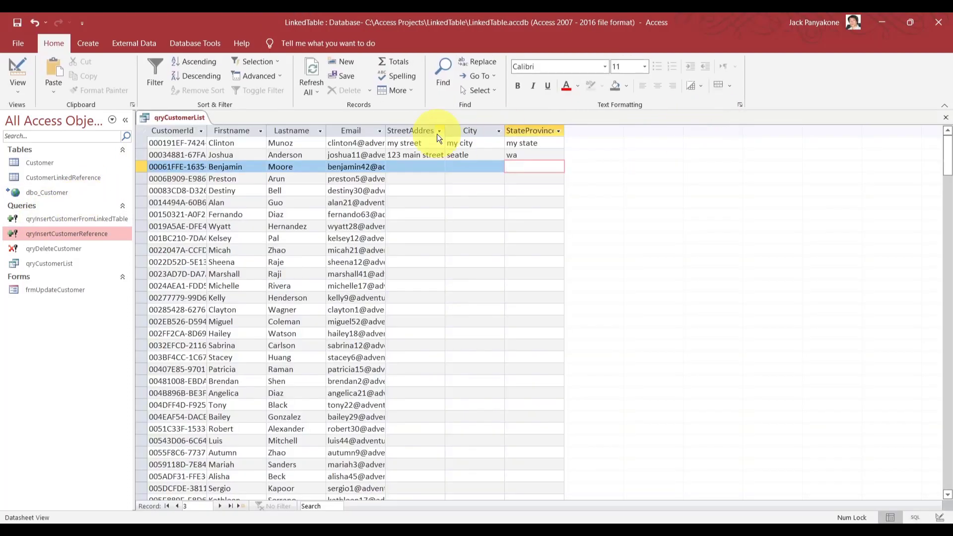
# Duplicate the qryInsertCustomerReference query under the name qryDeleteCustomerReference
pyautogui.click(58, 218)
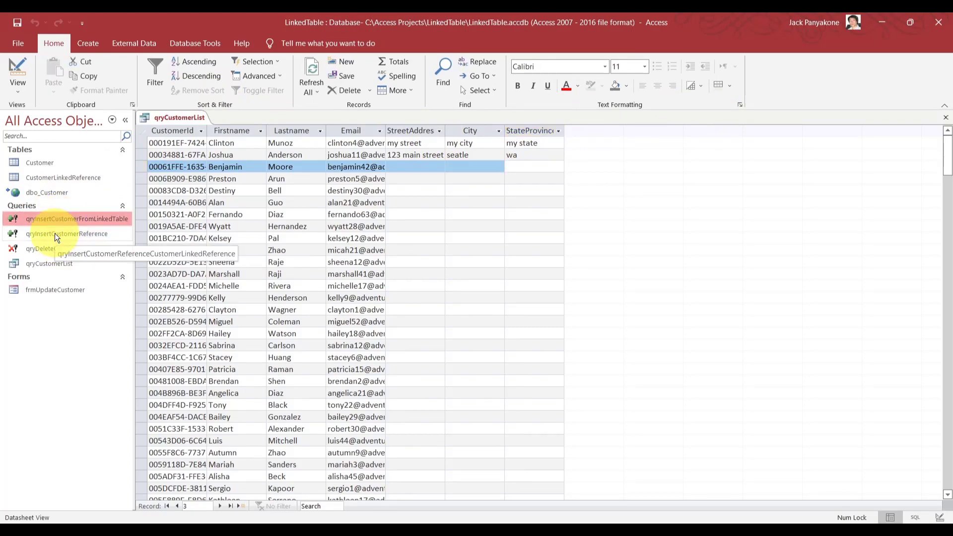
pyautogui.click(55, 234)
pyautogui.hotkey('ctrl', 'c')
pyautogui.hotkey('ctrl', 'v')
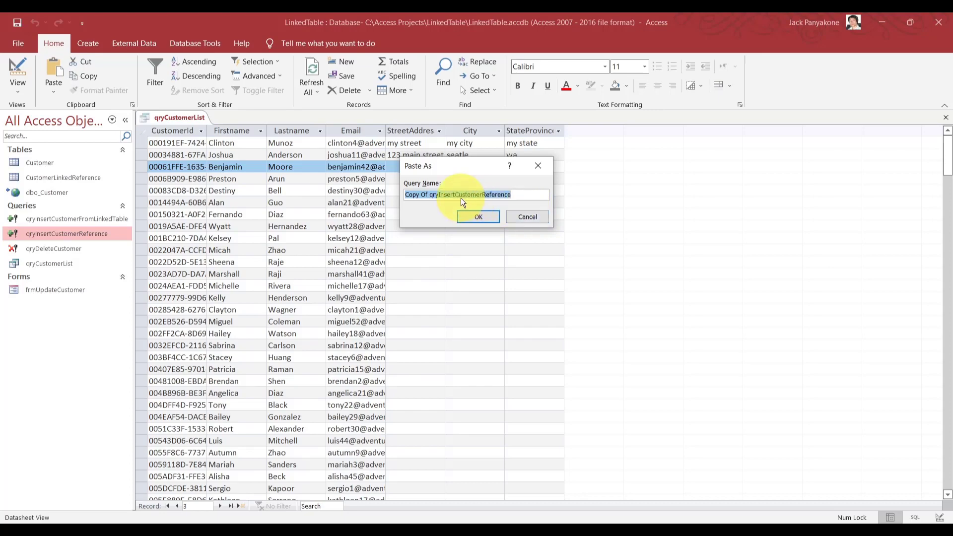
pyautogui.write('qr')
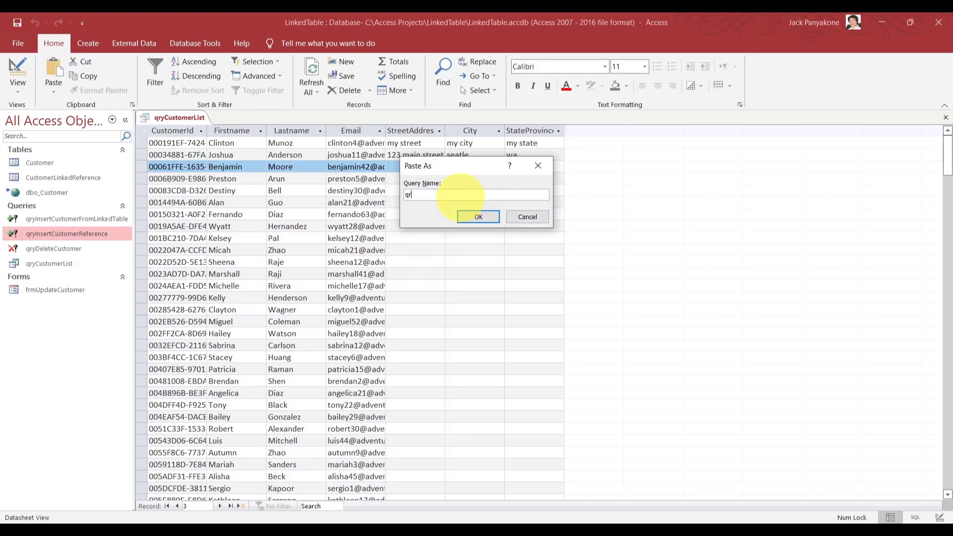
pyautogui.write('yDeleteCustomerReference')
pyautogui.click(480, 216)
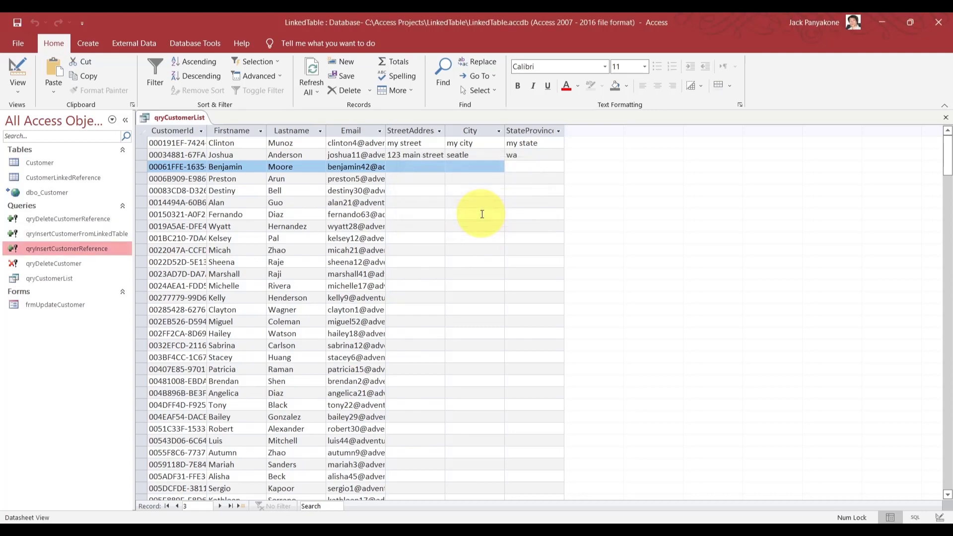
# Review the SQL of qryInsertCustomerFromLinkedTable and qryInsertCustomerReference in design mode, closing each query
pyautogui.rightClick(70, 232)
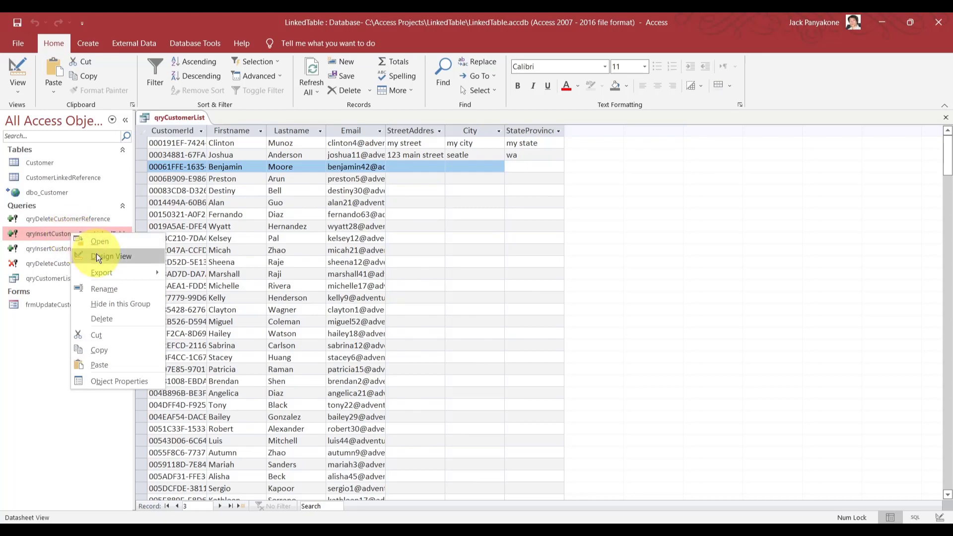
pyautogui.click(96, 254)
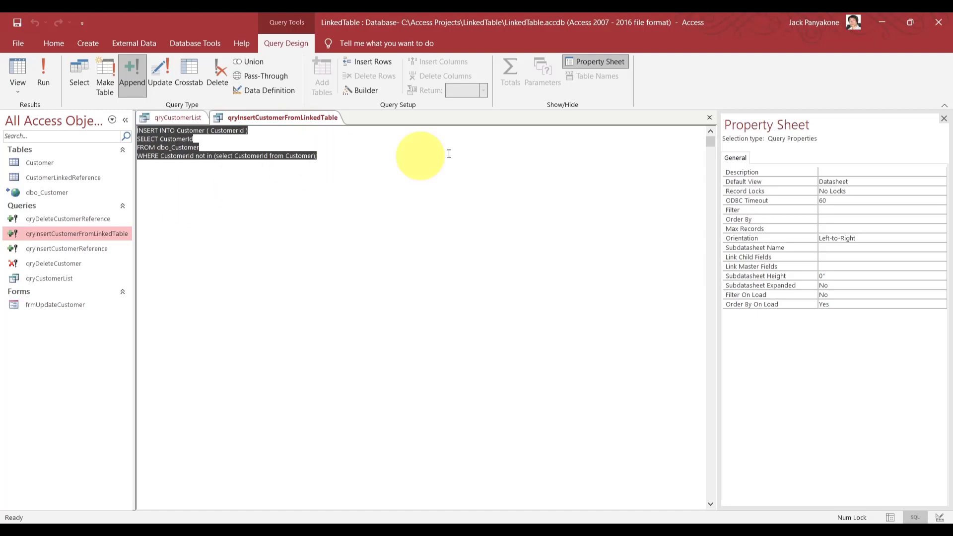
pyautogui.click(709, 118)
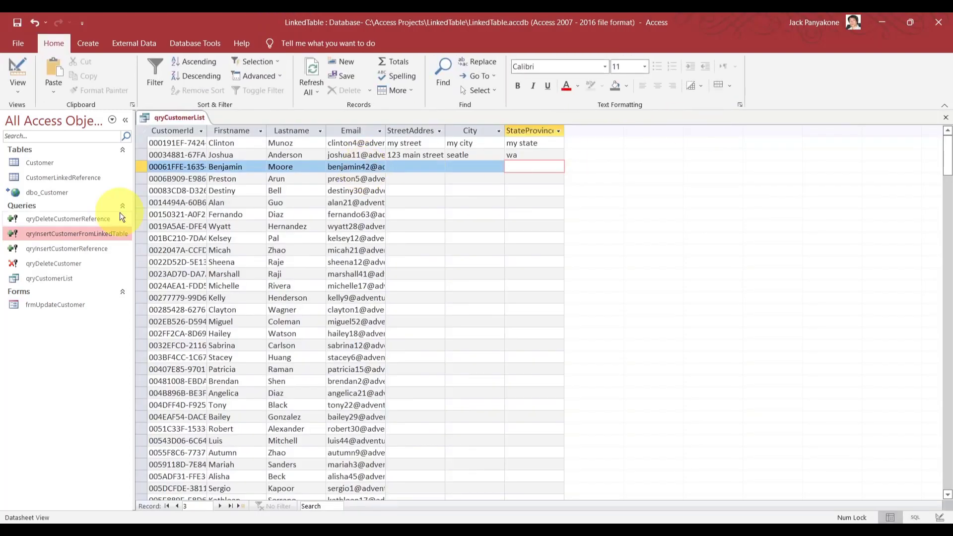
pyautogui.click(62, 251)
pyautogui.rightClick(61, 251)
pyautogui.click(85, 274)
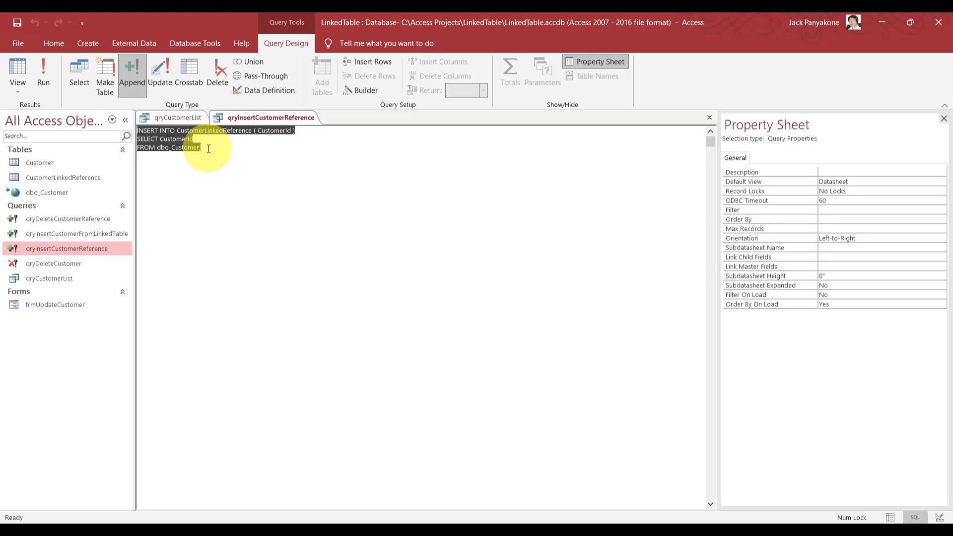
pyautogui.click(709, 117)
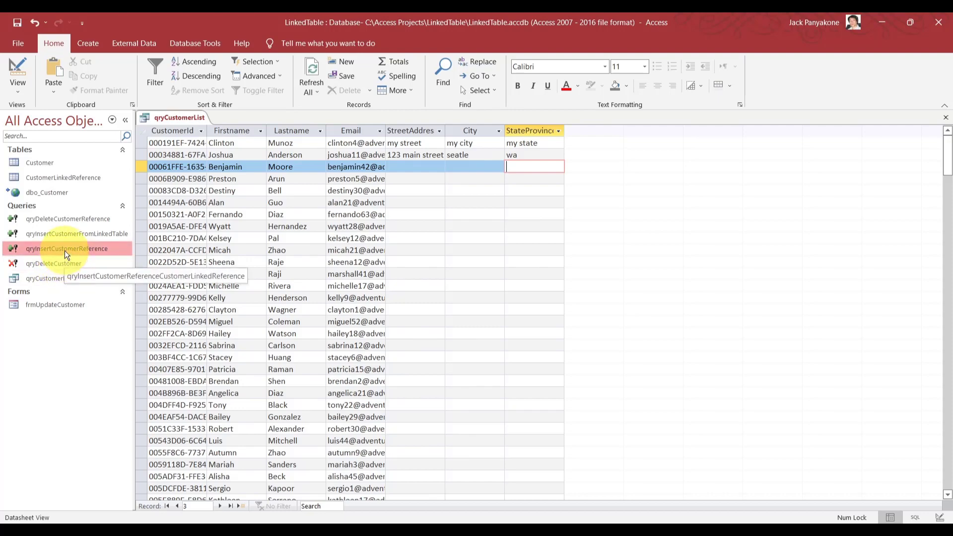
# Replace the insert SQL in qryDeleteCustomerReference with "delete * CustomerLinkedReference;" and try to save the query
pyautogui.click(64, 221)
pyautogui.rightClick(65, 220)
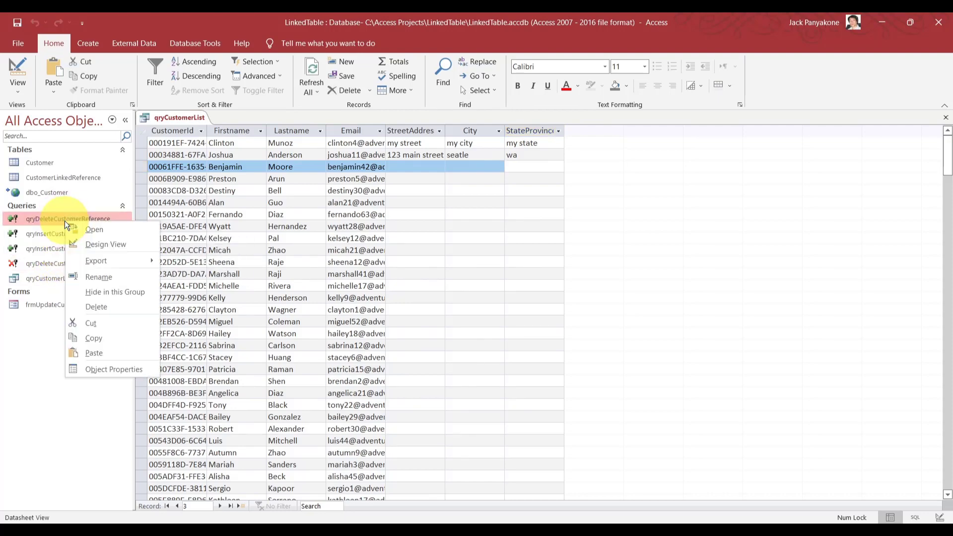
pyautogui.click(94, 241)
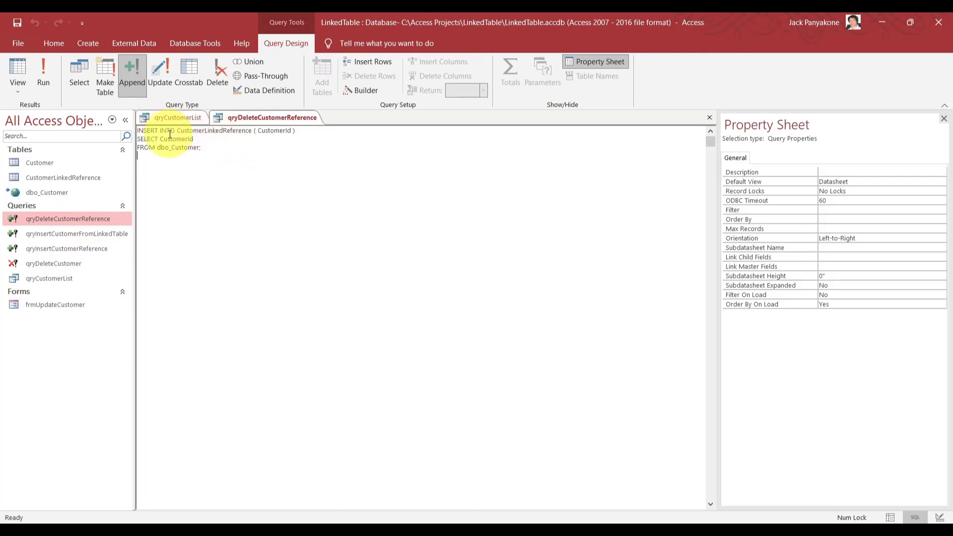
pyautogui.moveTo(175, 130); pyautogui.dragTo(133, 130)
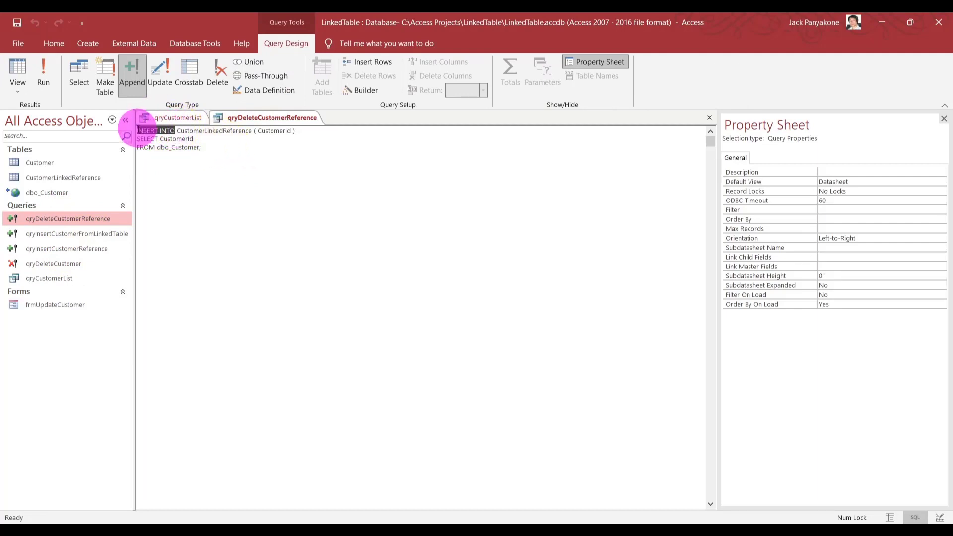
pyautogui.write('Delete *')
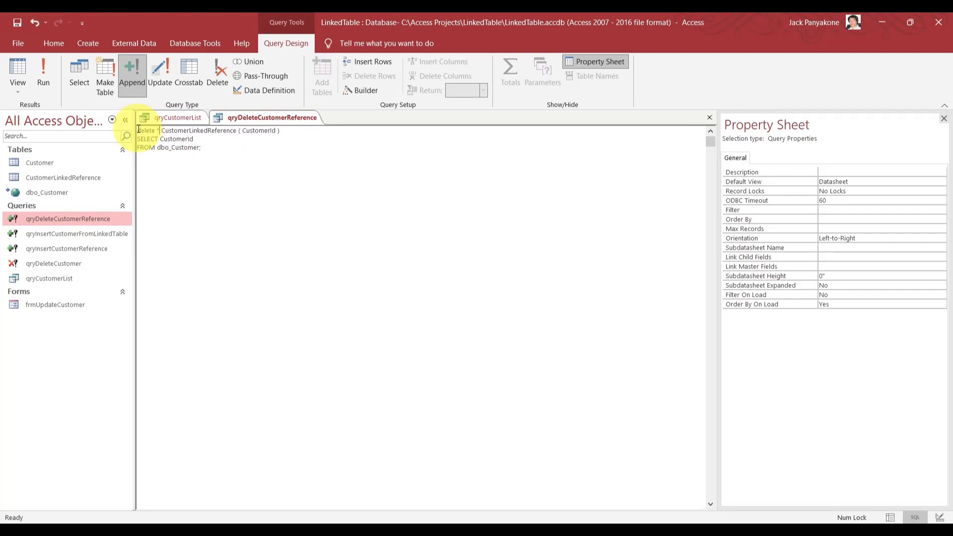
pyautogui.moveTo(274, 148); pyautogui.dragTo(236, 134)
pyautogui.press('Delete')
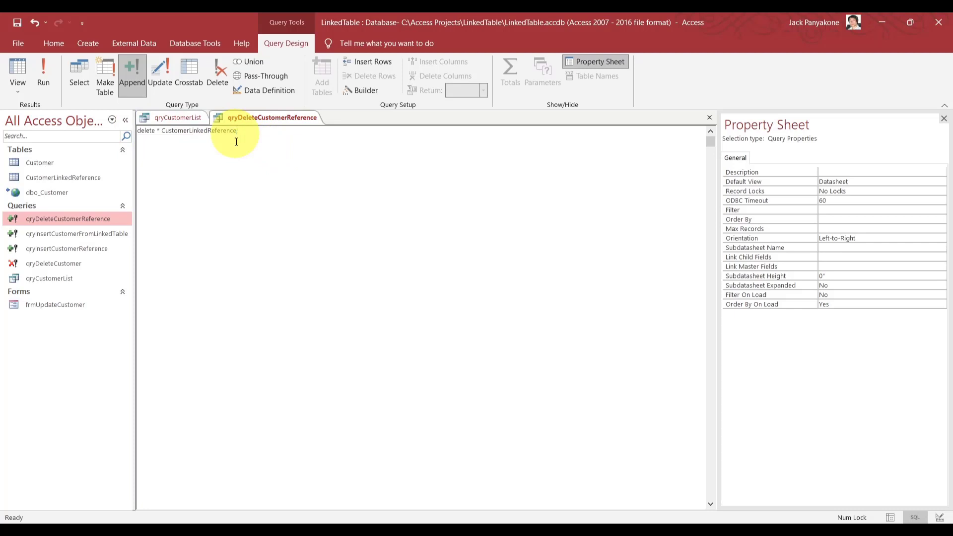
pyautogui.write(';')
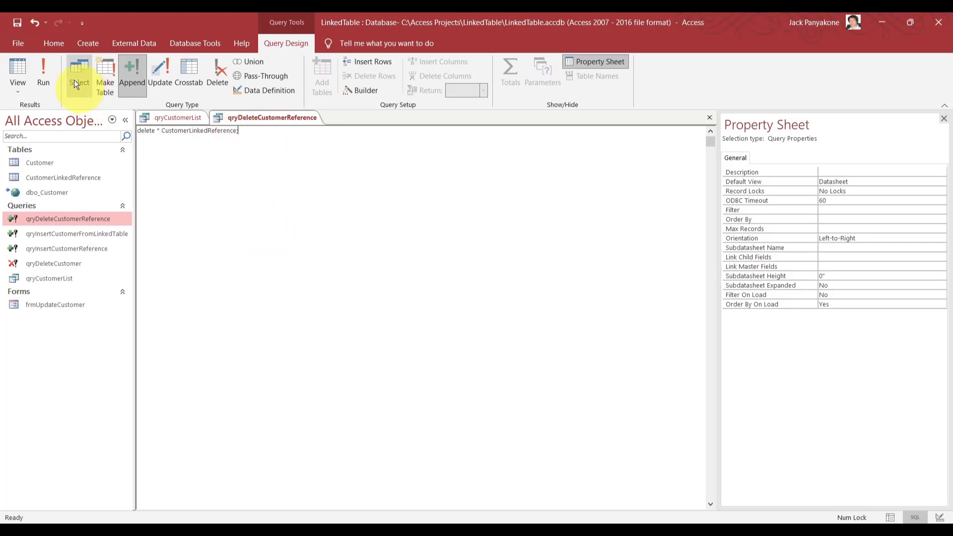
pyautogui.click(19, 24)
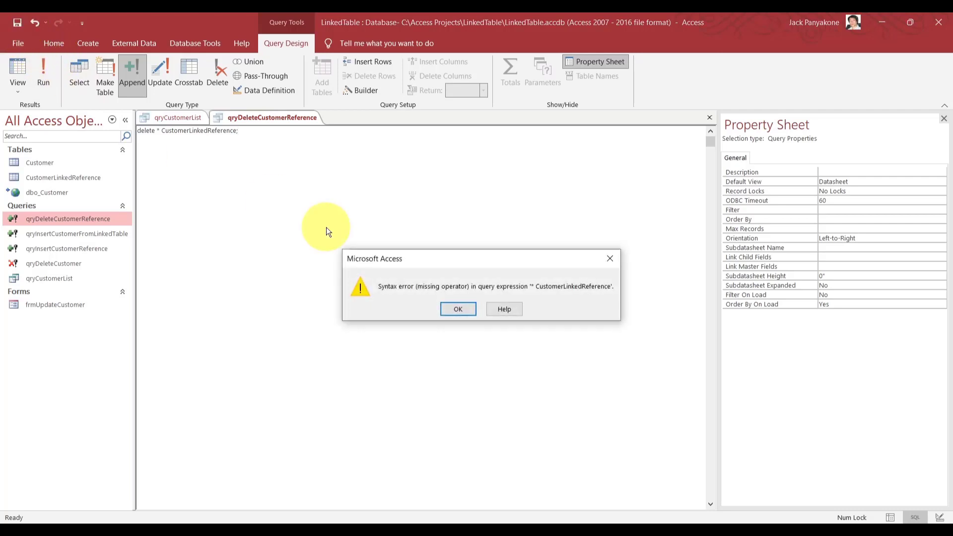
pyautogui.click(460, 306)
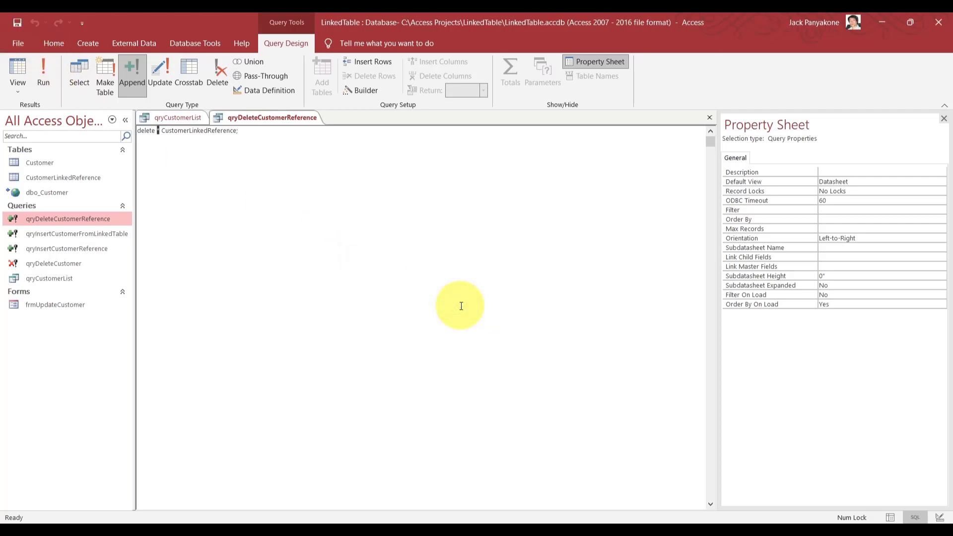
# Add "from" before CustomerLinkedReference in the SQL of qryDeleteCustomerReference, and save it as a delete query
pyautogui.press('Right')
pyautogui.write('from')
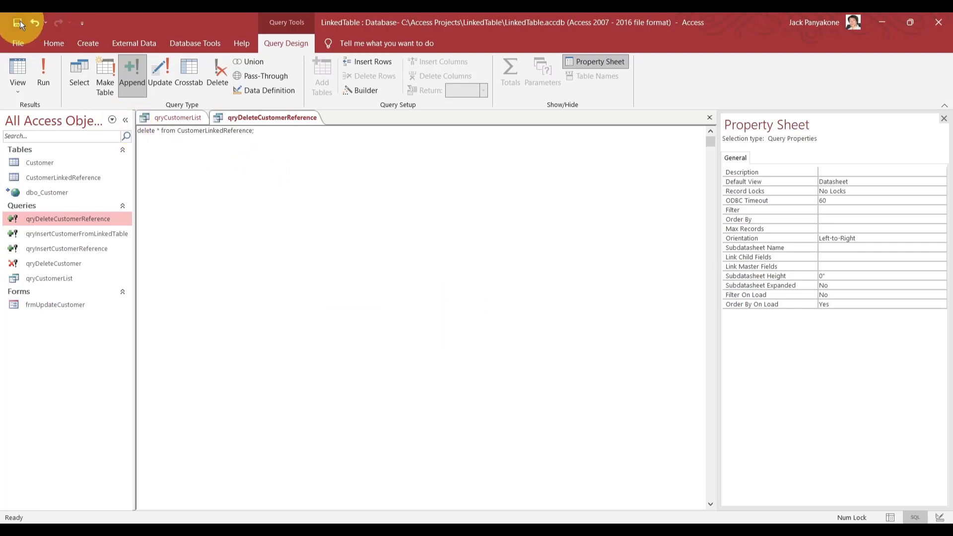
pyautogui.click(217, 75)
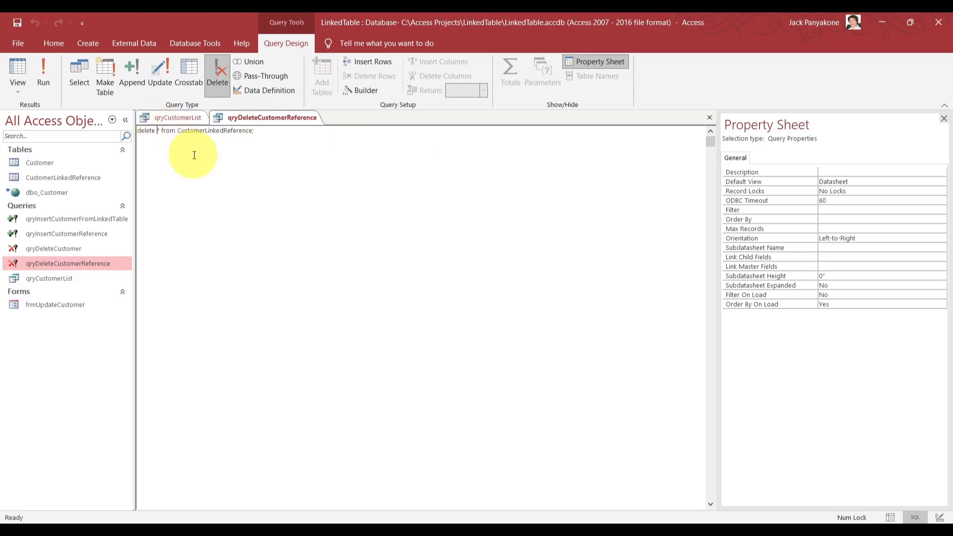
pyautogui.press('Left')
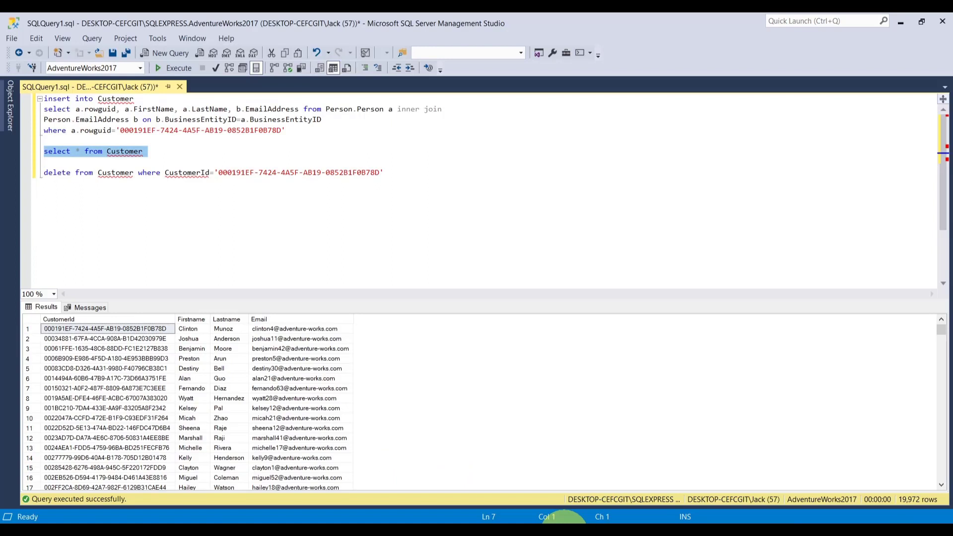
# Switch to the Access database window and close the qryDeleteCustomerReference query
pyautogui.click(73, 174)
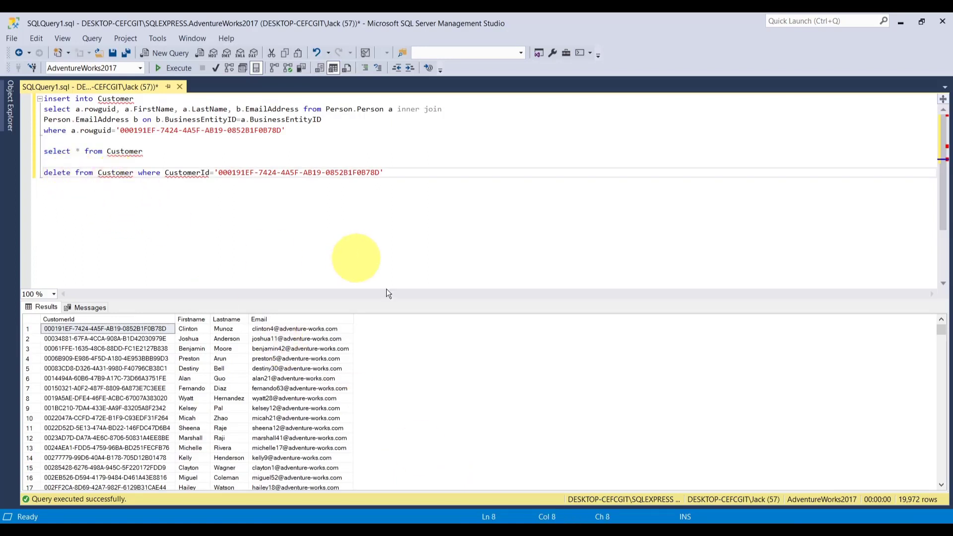
pyautogui.click(538, 531)
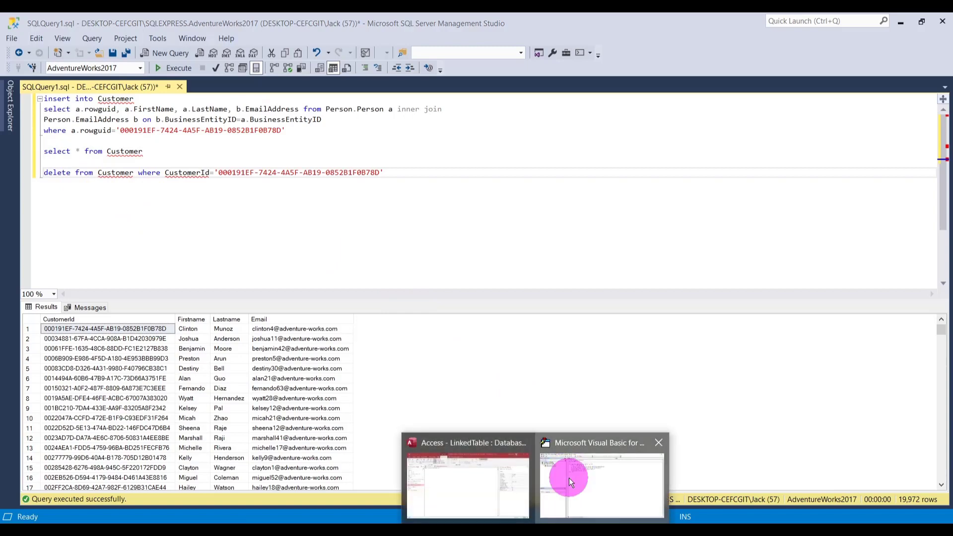
pyautogui.click(569, 477)
pyautogui.click(539, 528)
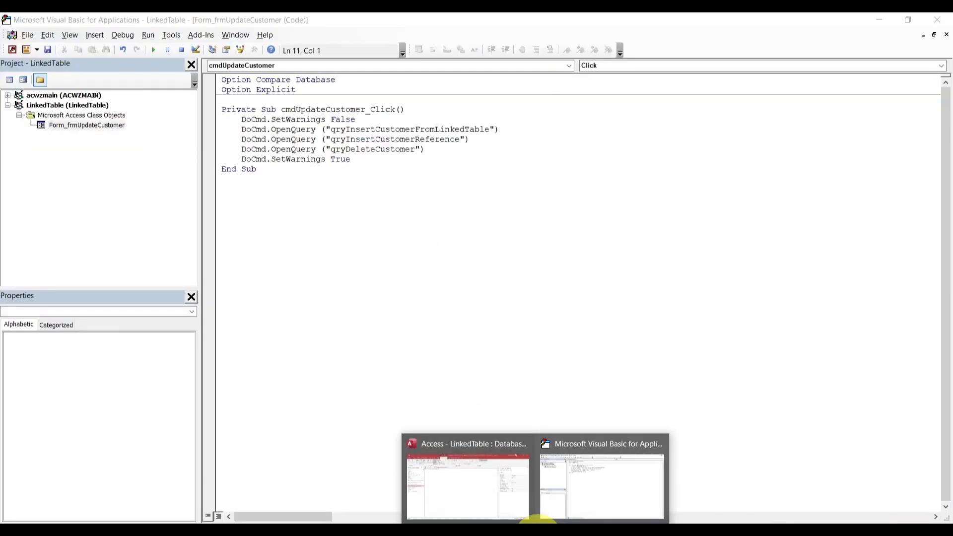
pyautogui.click(494, 504)
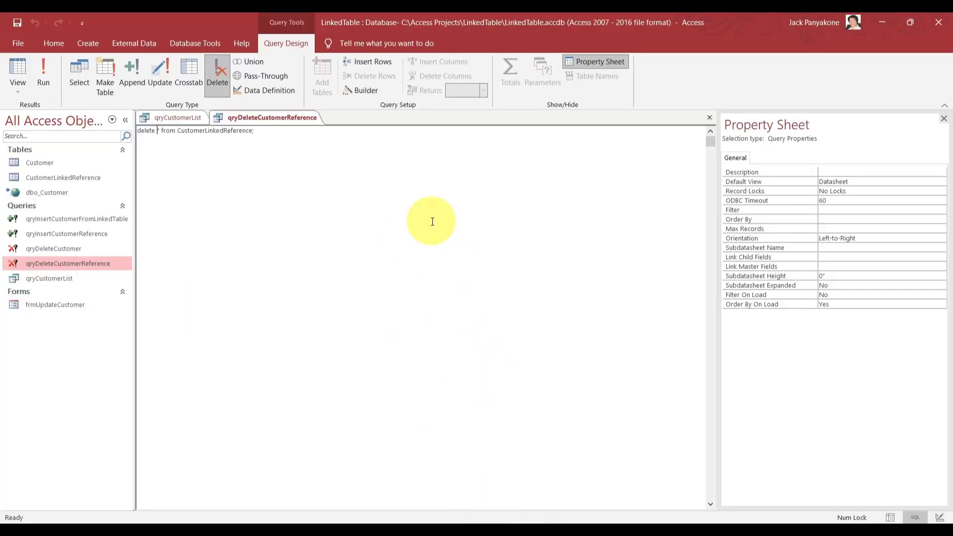
pyautogui.click(708, 119)
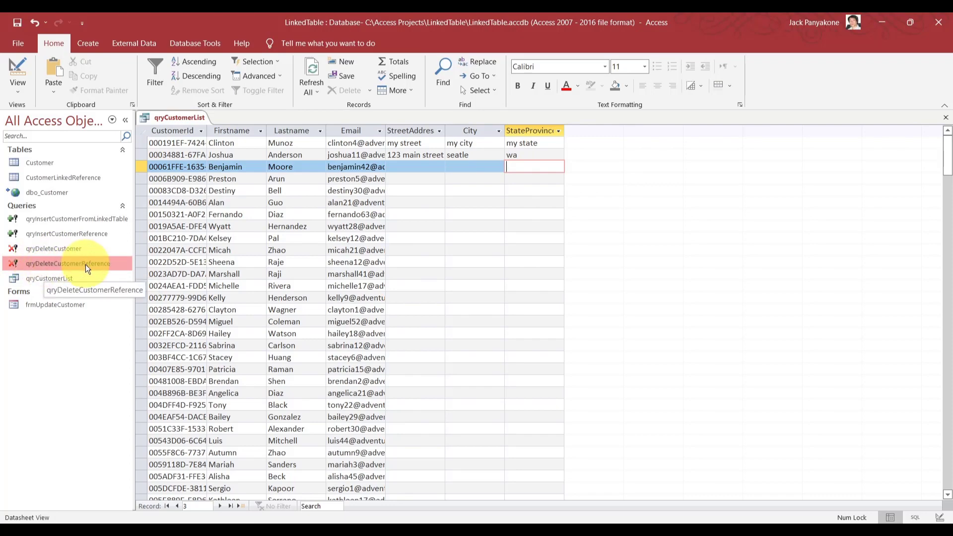
# In the Visual Basic code of cmdUpdateCustomer_Click, add DoCmd.OpenQuery ("qryDeleteCustomerReference") directly below DoCmd.SetWarnings False
pyautogui.moveTo(541, 521)
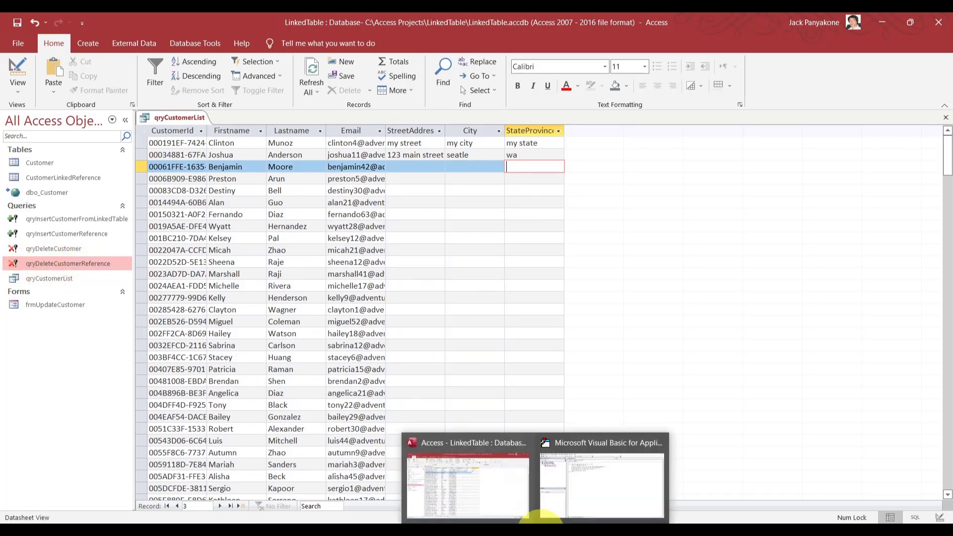
pyautogui.click(604, 467)
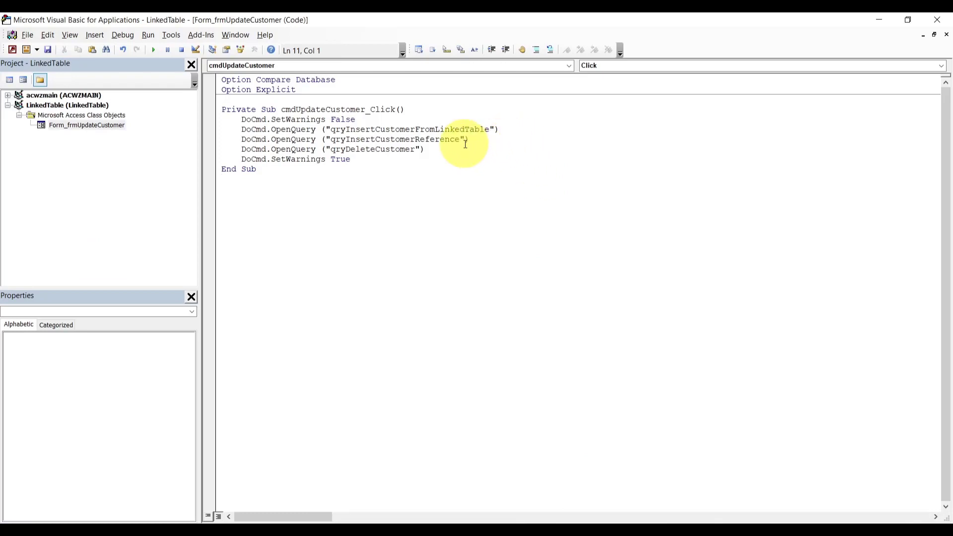
pyautogui.click(242, 149)
pyautogui.moveTo(243, 149); pyautogui.dragTo(439, 151)
pyautogui.hotkey('ctrl', 'c')
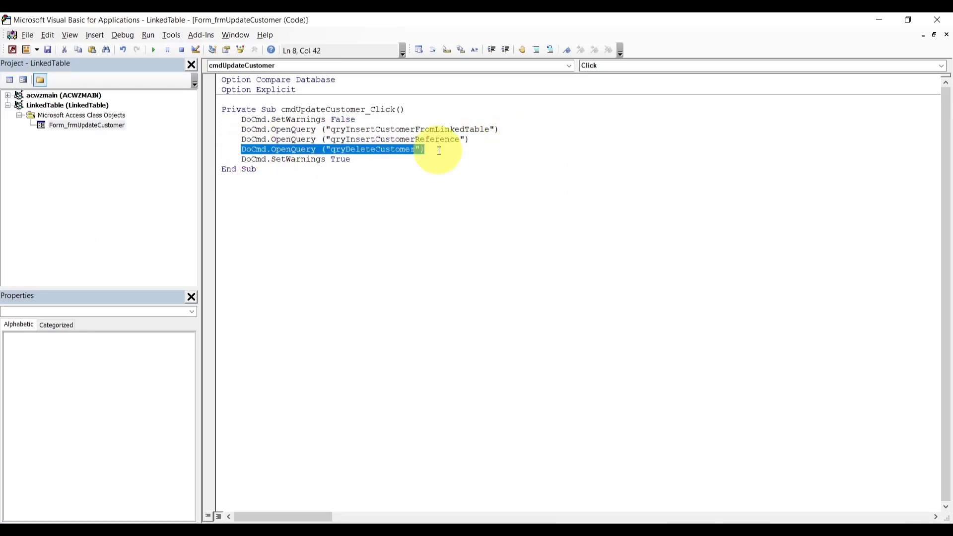
pyautogui.click(442, 118)
pyautogui.press('Return')
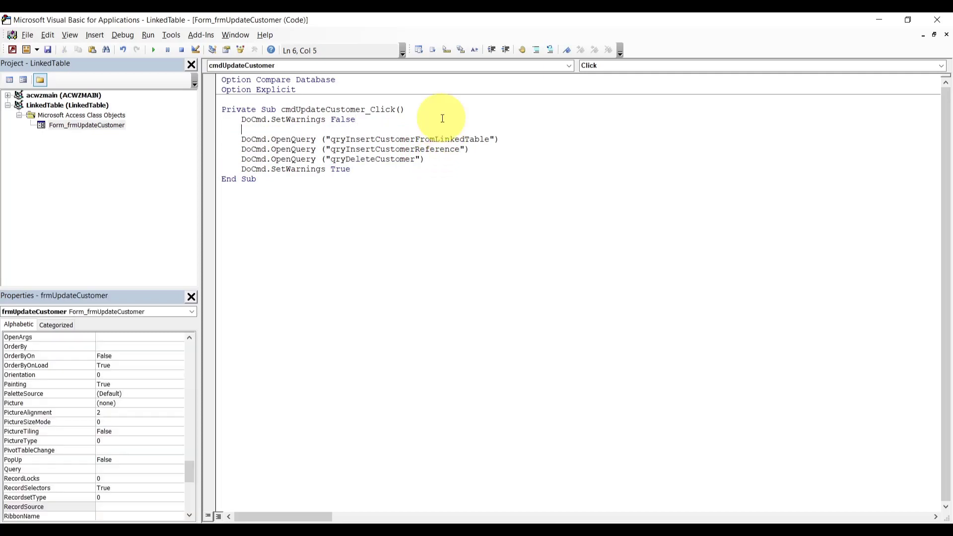
pyautogui.hotkey('ctrl', 'v')
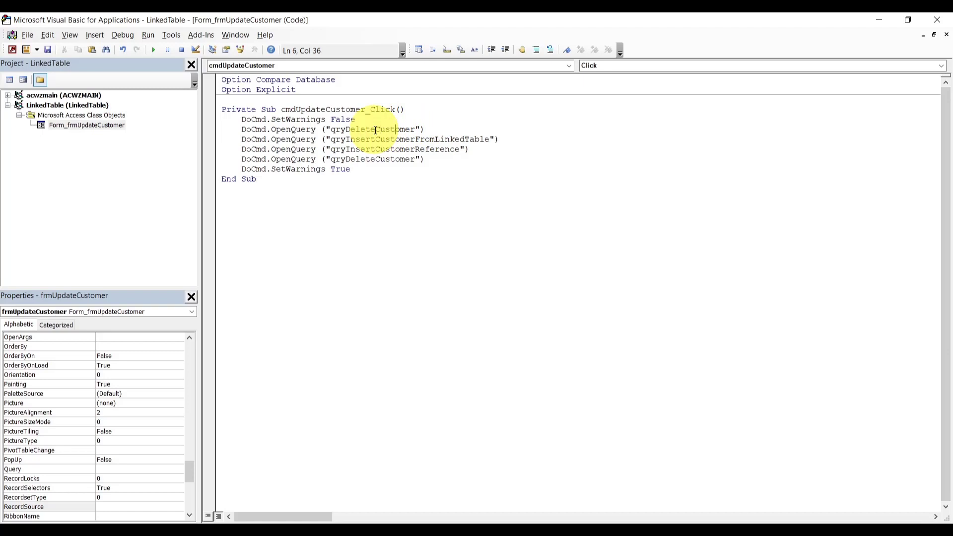
pyautogui.write('Reference')
# Review the order of the delete and insert queries called in cmdUpdateCustomer_Click
pyautogui.doubleClick(395, 130)
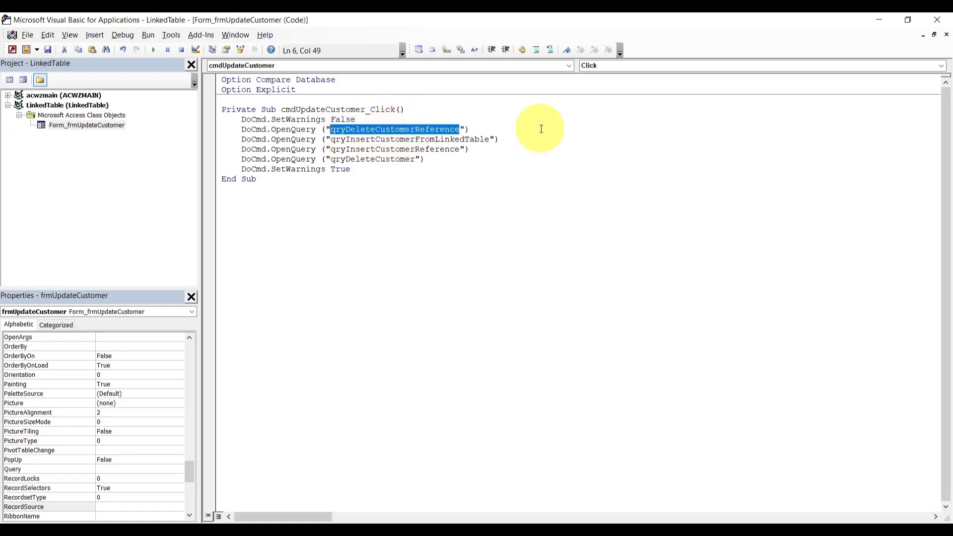
pyautogui.click(479, 140)
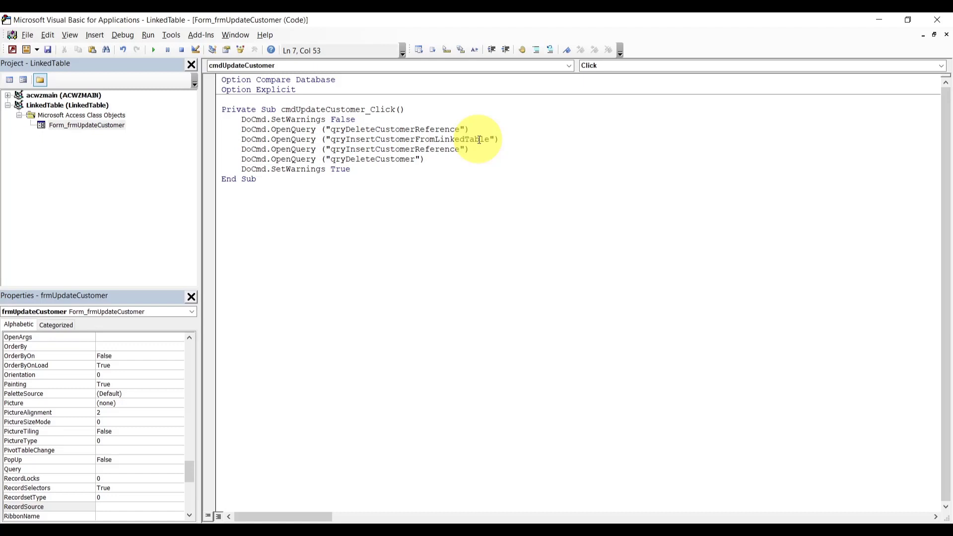
pyautogui.doubleClick(448, 149)
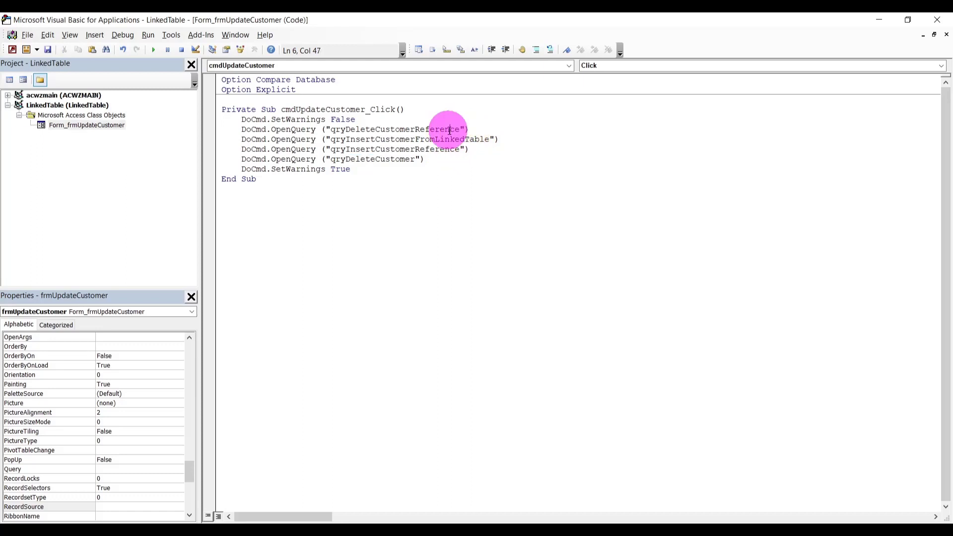
pyautogui.doubleClick(449, 130)
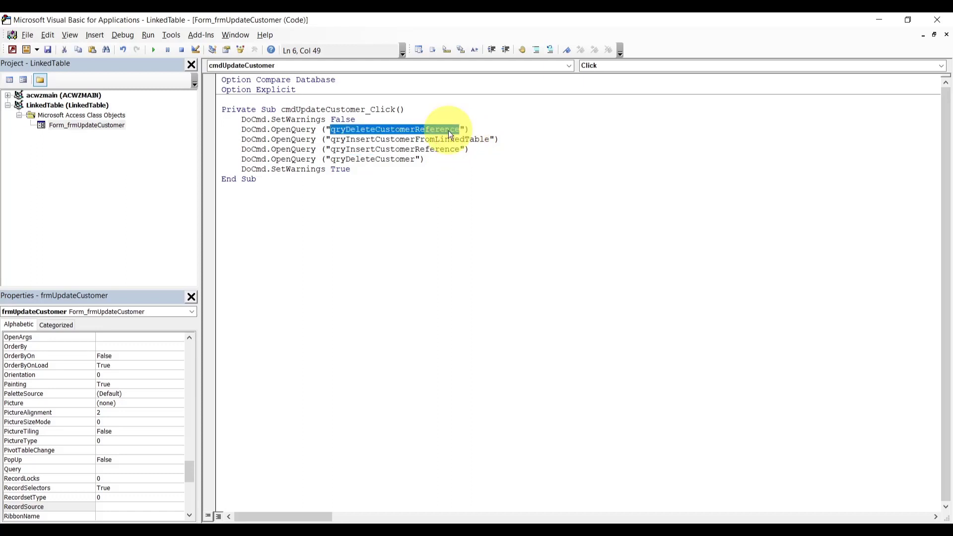
pyautogui.doubleClick(389, 159)
pyautogui.click(435, 175)
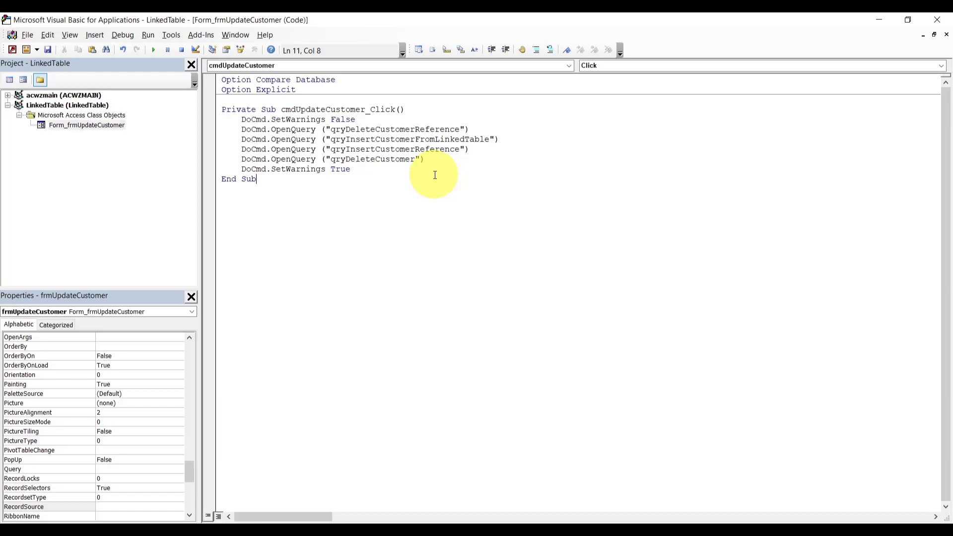
# Back in Access, close the open objects, reopen the frmUpdateCustomer form and run Update Customer
pyautogui.moveTo(555, 511)
pyautogui.click(510, 489)
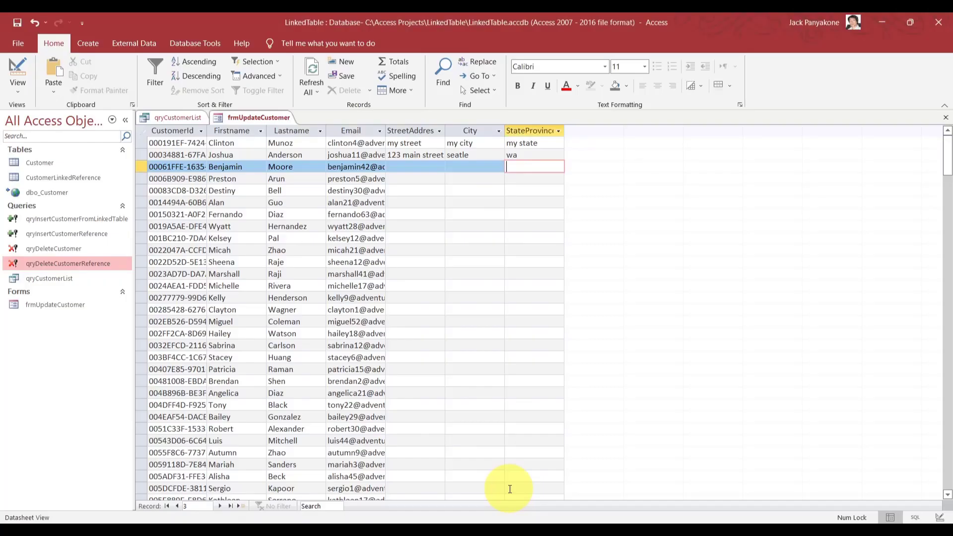
pyautogui.click(946, 117)
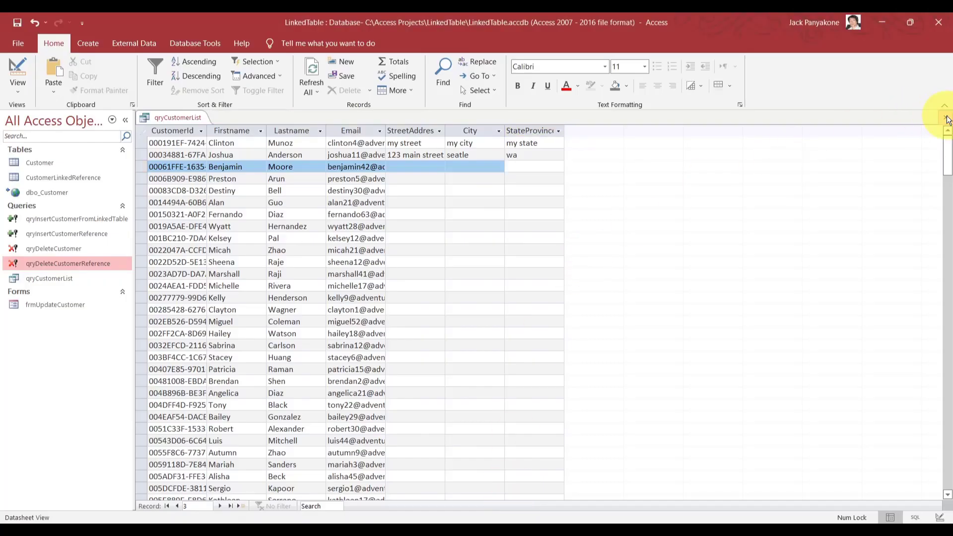
pyautogui.click(188, 117)
pyautogui.rightClick(188, 118)
pyautogui.click(211, 139)
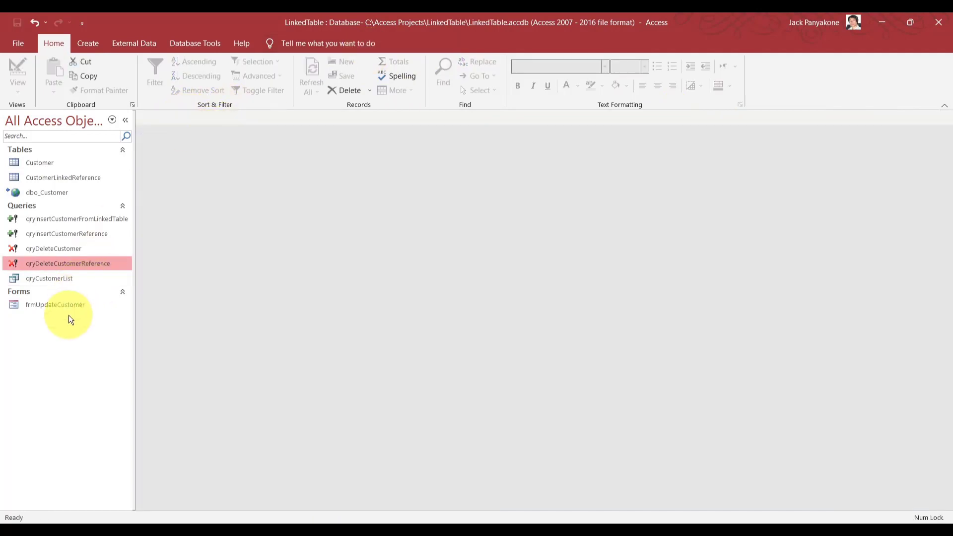
pyautogui.doubleClick(68, 306)
pyautogui.click(181, 152)
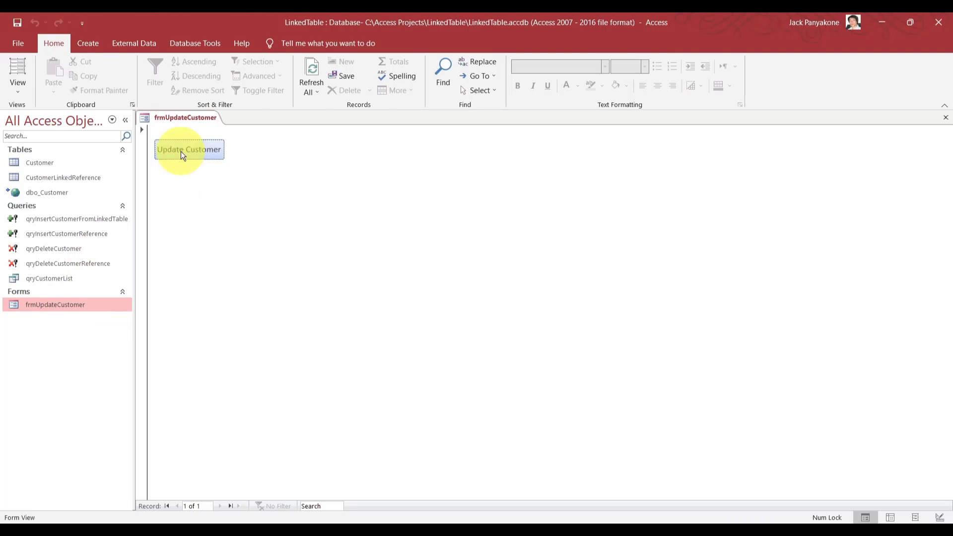
# Check the records in the Customer table, close it, and open the CustomerLinkedReference table
pyautogui.doubleClick(46, 162)
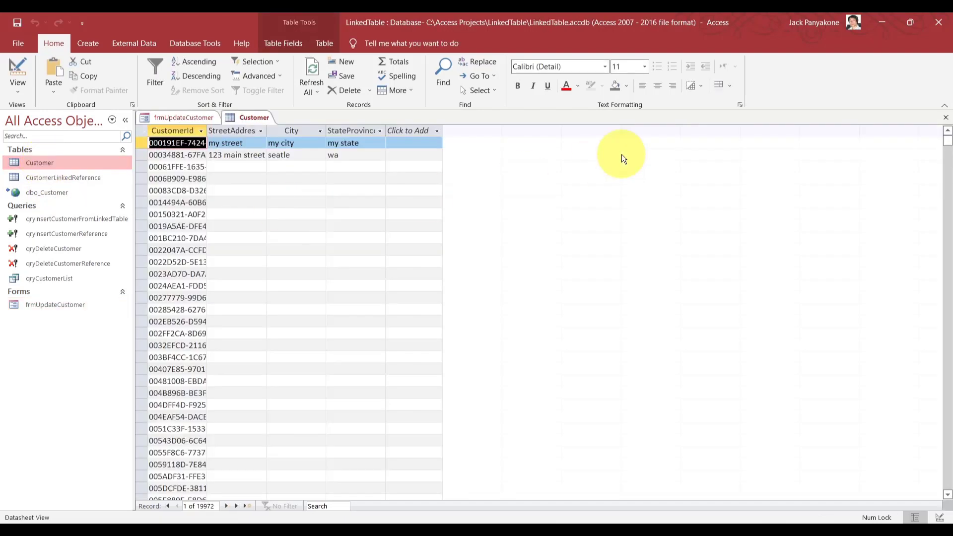
pyautogui.click(946, 117)
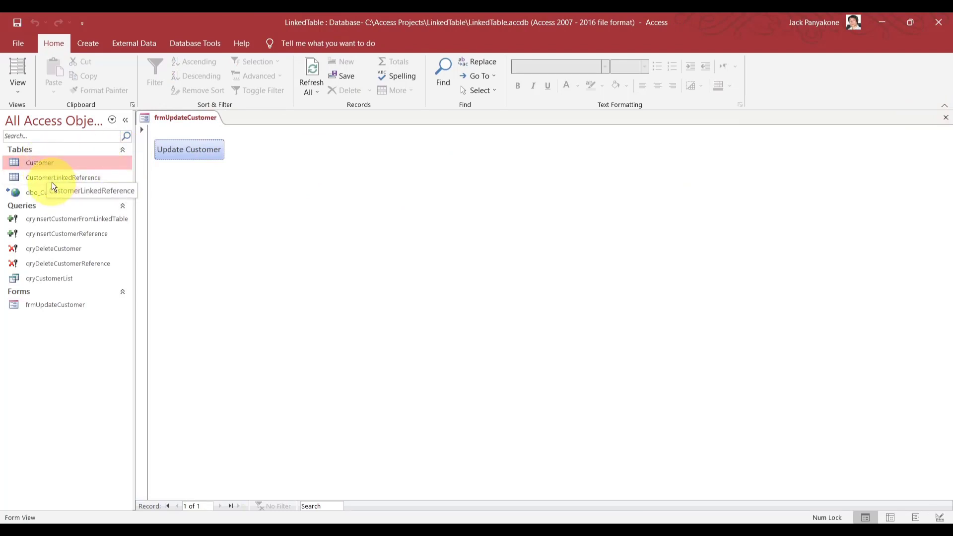
pyautogui.doubleClick(63, 177)
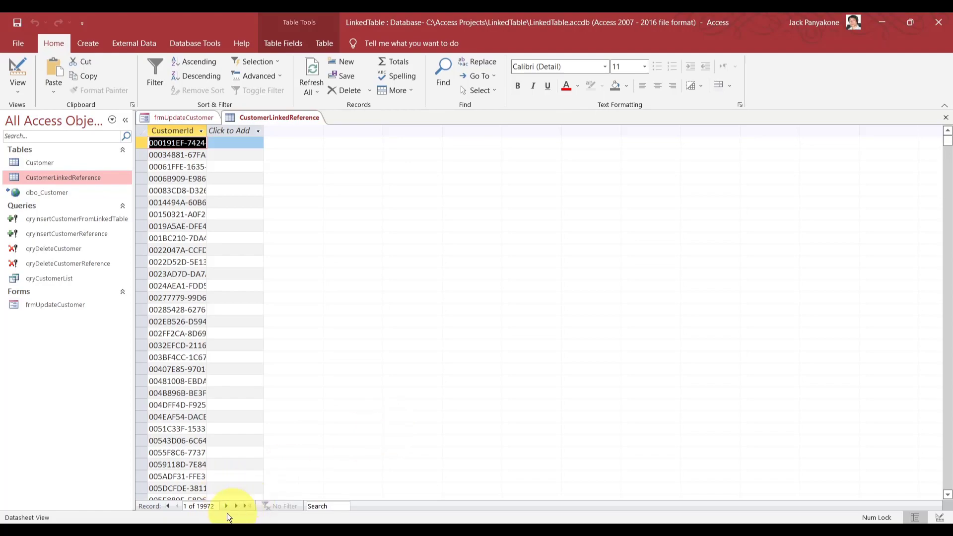
# In SQL Server Management Studio, replace the CustomerId value in the delete statement with the ID from result row 4
pyautogui.click(568, 534)
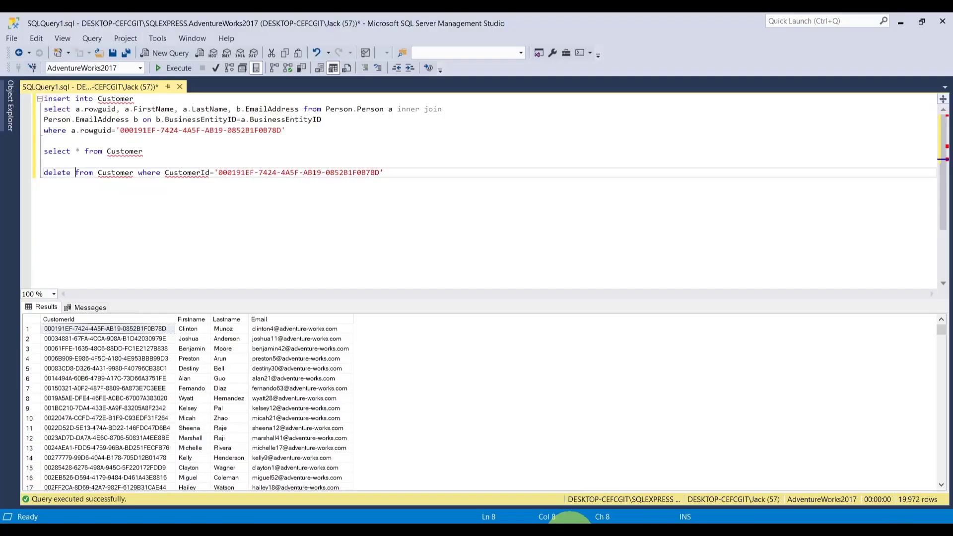
pyautogui.click(492, 244)
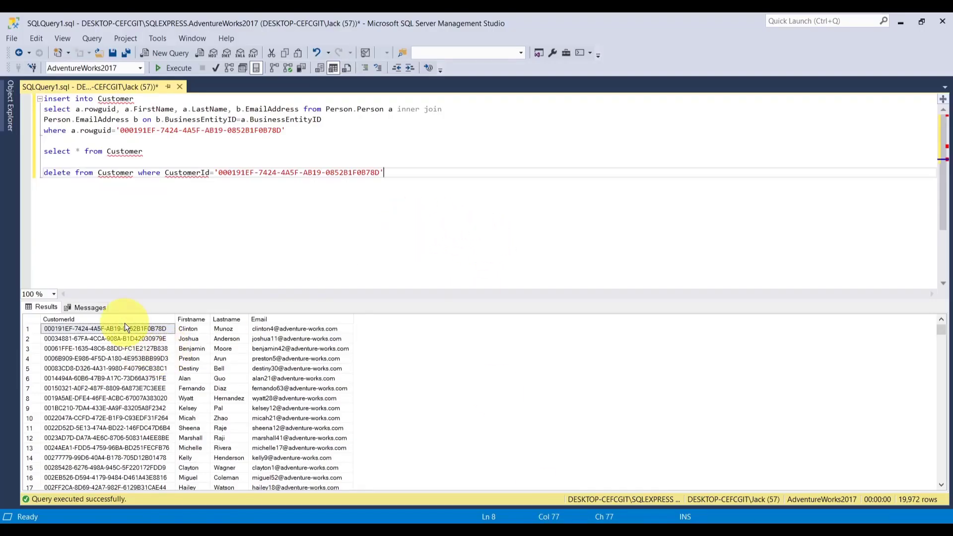
pyautogui.moveTo(111, 340); pyautogui.dragTo(110, 345)
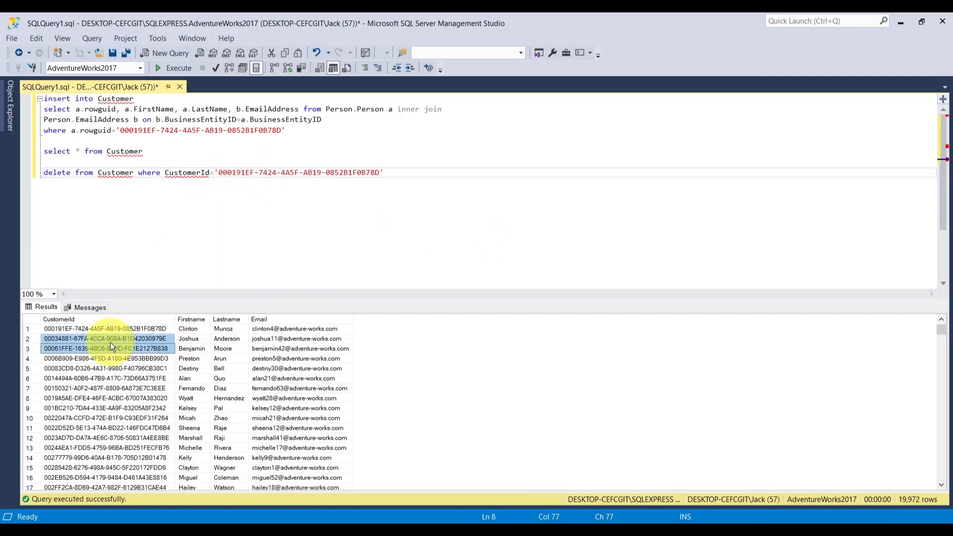
pyautogui.click(109, 338)
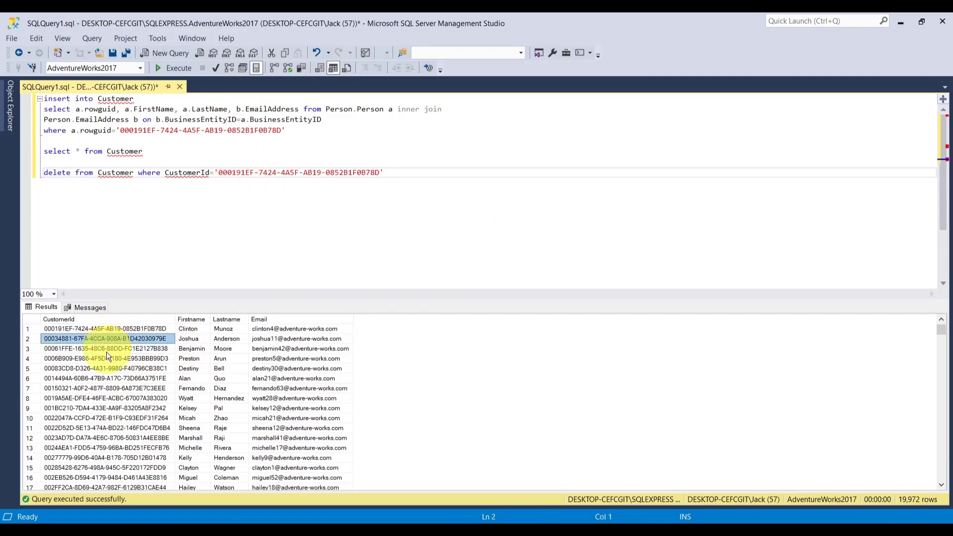
pyautogui.click(106, 357)
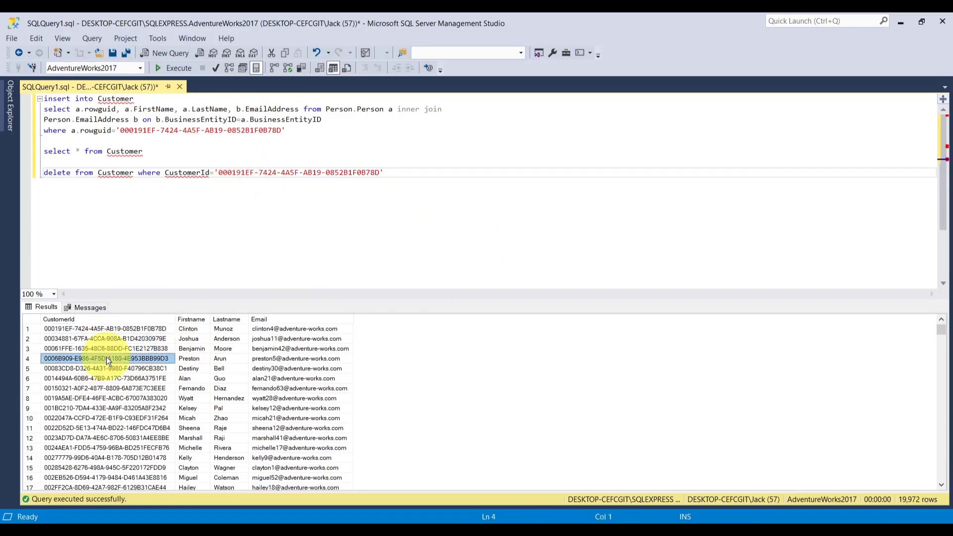
pyautogui.click(219, 172)
pyautogui.moveTo(219, 172); pyautogui.dragTo(379, 172)
pyautogui.write('0006B909-E986-4F5D-A180-4E953BBB99D3')
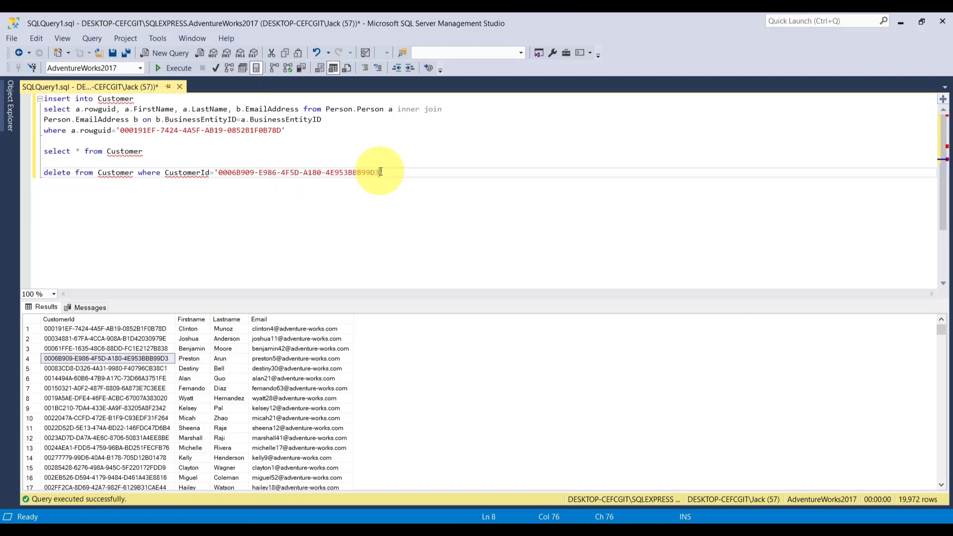
# Change the delete condition to an "in" list that also includes the CustomerId from result row 5, and execute only that statement
pyautogui.click(141, 369)
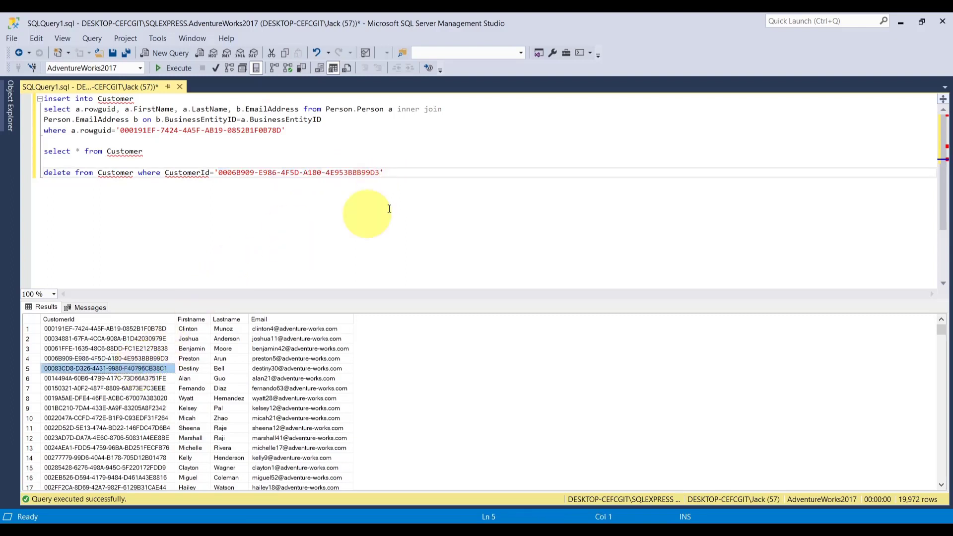
pyautogui.click(400, 174)
pyautogui.write(", '")
pyautogui.write('00083CD8-D326-4A31-9980-F40796CB38C1')
pyautogui.write("')")
pyautogui.click(216, 172)
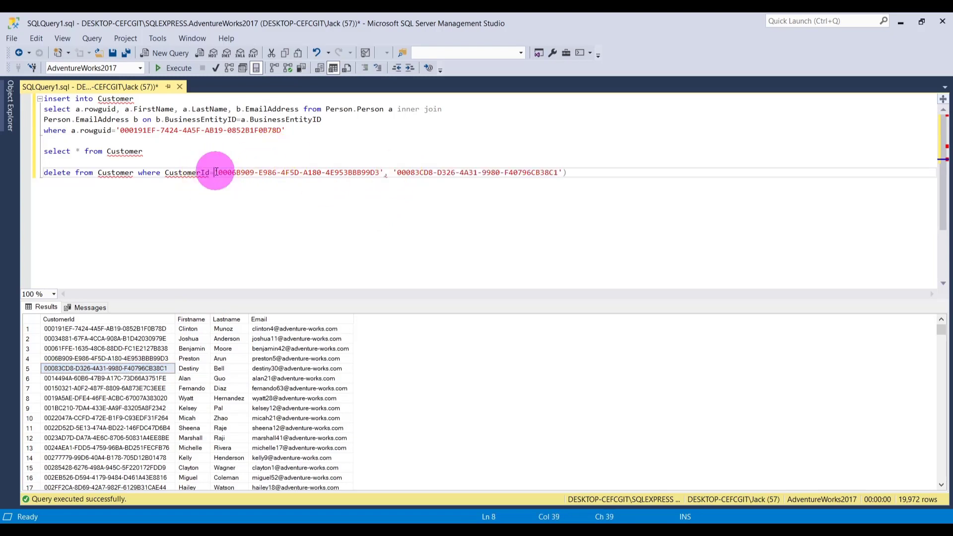
pyautogui.press('BackSpace')
pyautogui.write('in (')
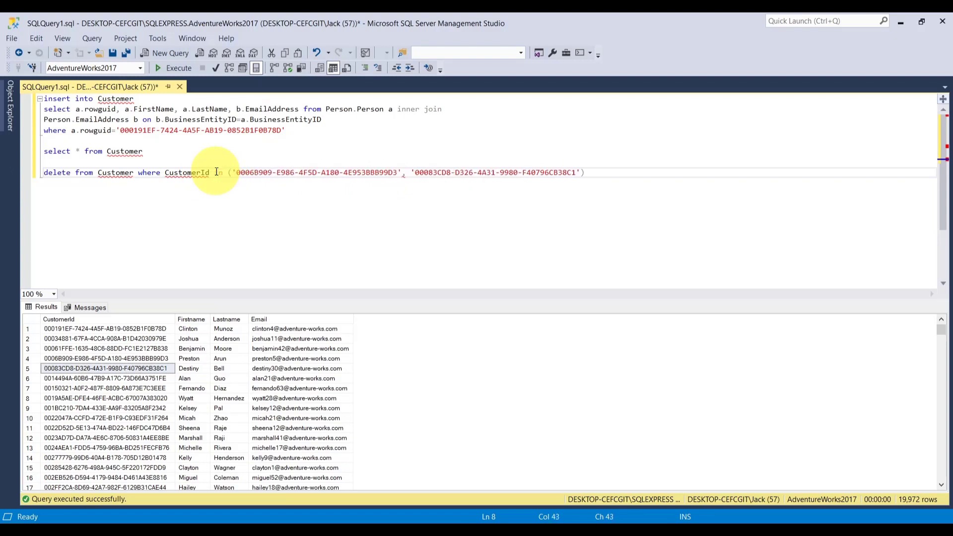
pyautogui.click(210, 172)
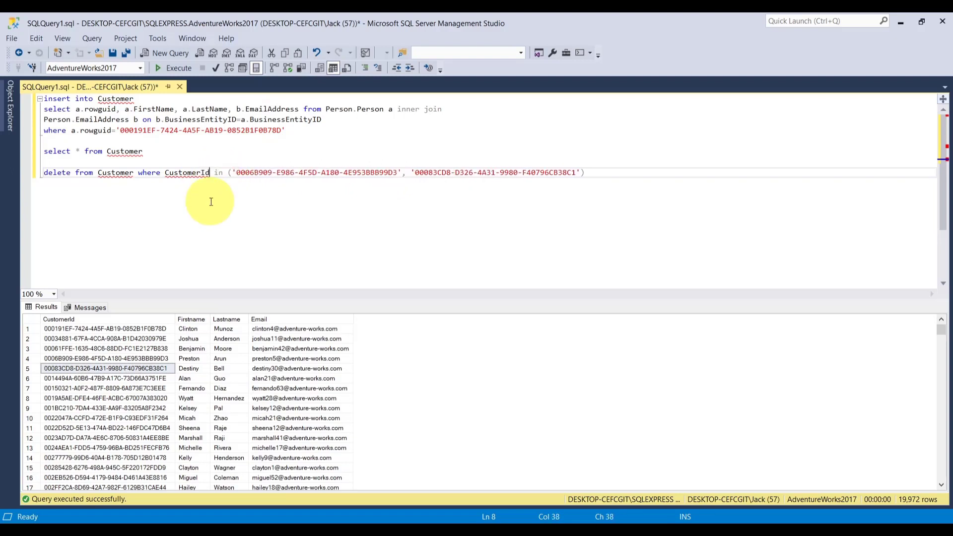
pyautogui.click(30, 174)
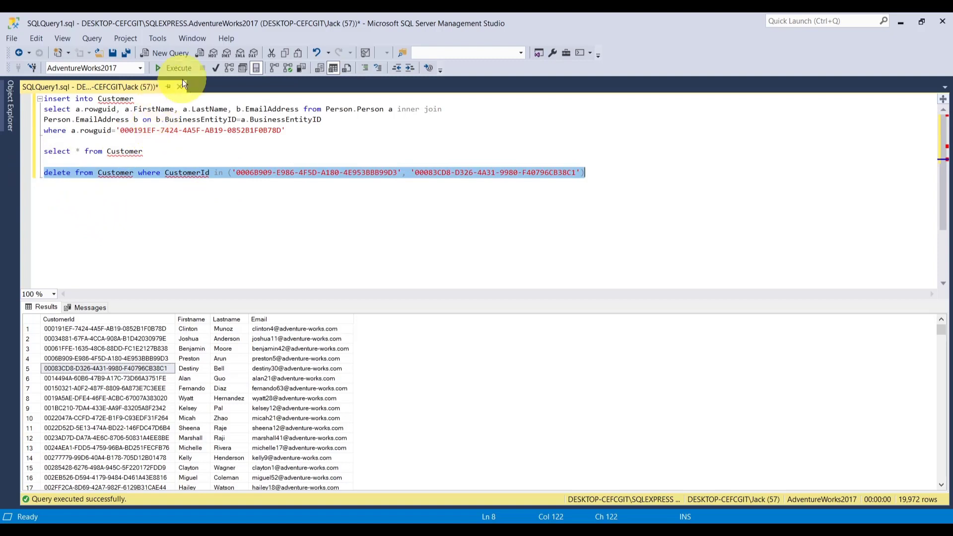
pyautogui.click(189, 67)
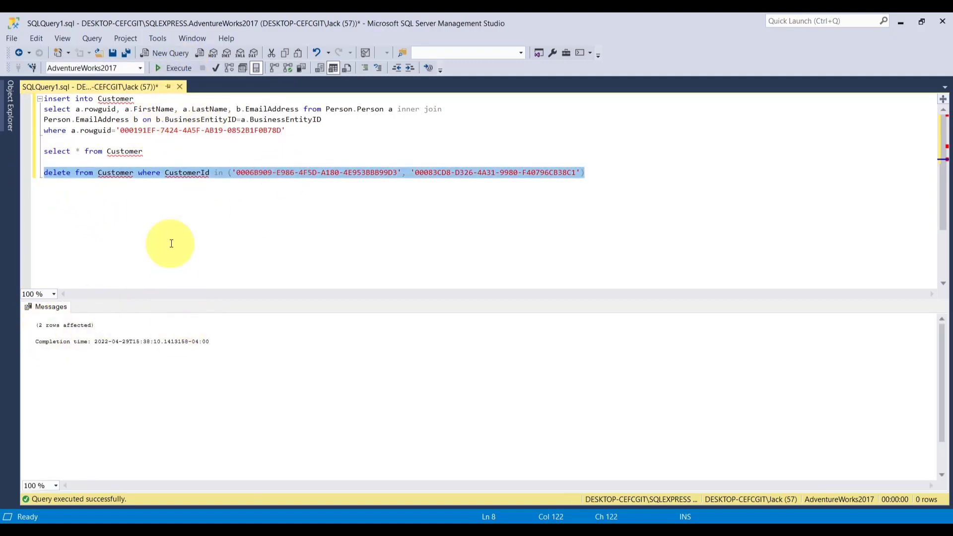
# Execute only the Customer select statement, and in Access open the linked dbo_Customer table and go to its last record to compare row counts
pyautogui.click(39, 151)
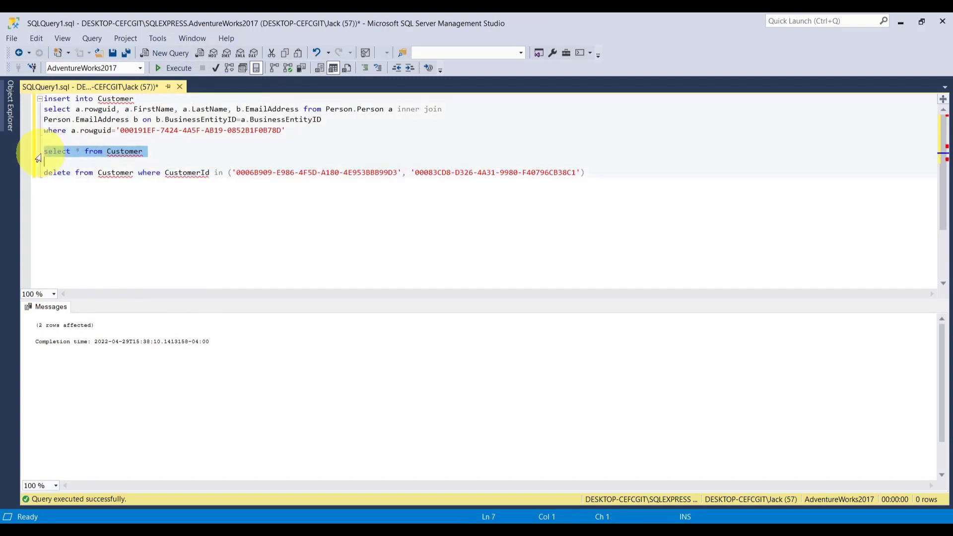
pyautogui.click(171, 70)
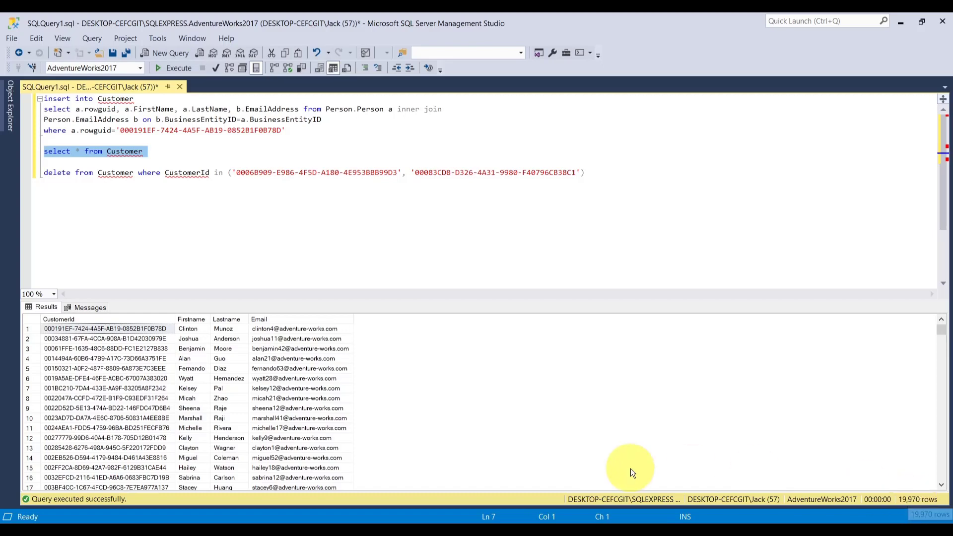
pyautogui.click(543, 528)
pyautogui.click(492, 468)
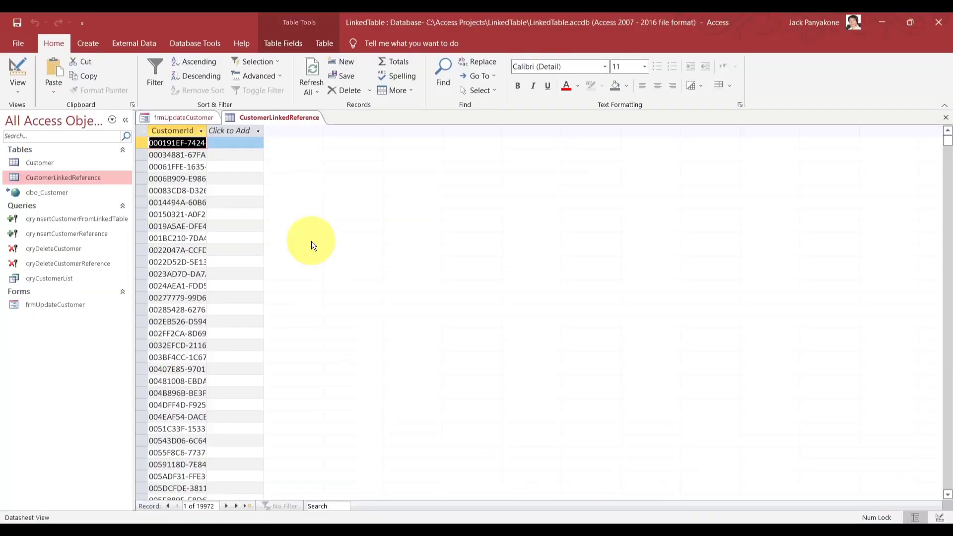
pyautogui.doubleClick(50, 191)
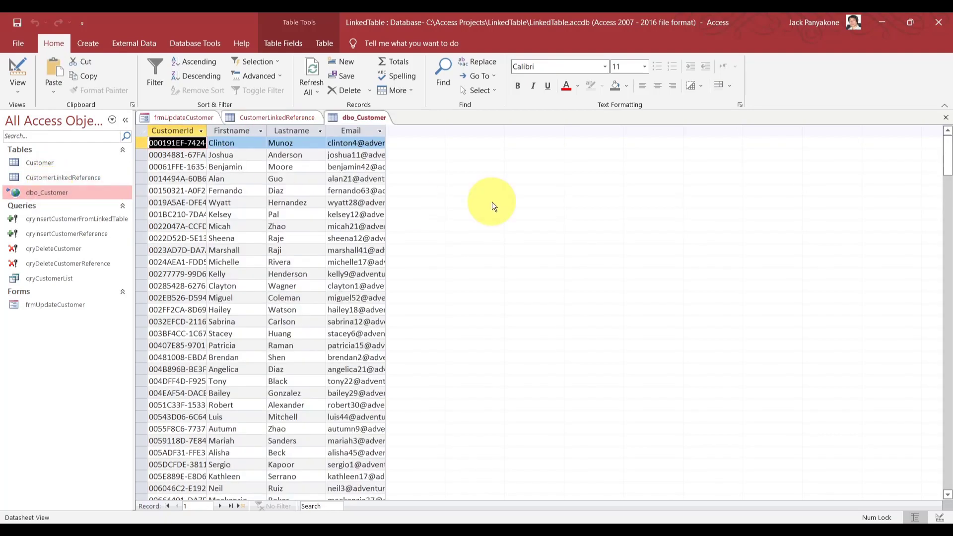
pyautogui.click(229, 505)
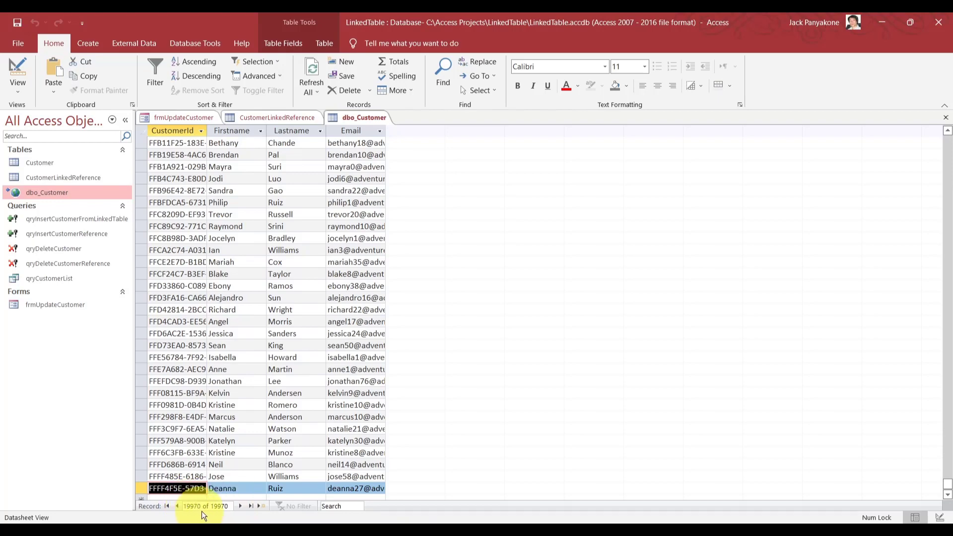
# Open the local Customer table and compare its record count with that of dbo_Customer
pyautogui.doubleClick(43, 161)
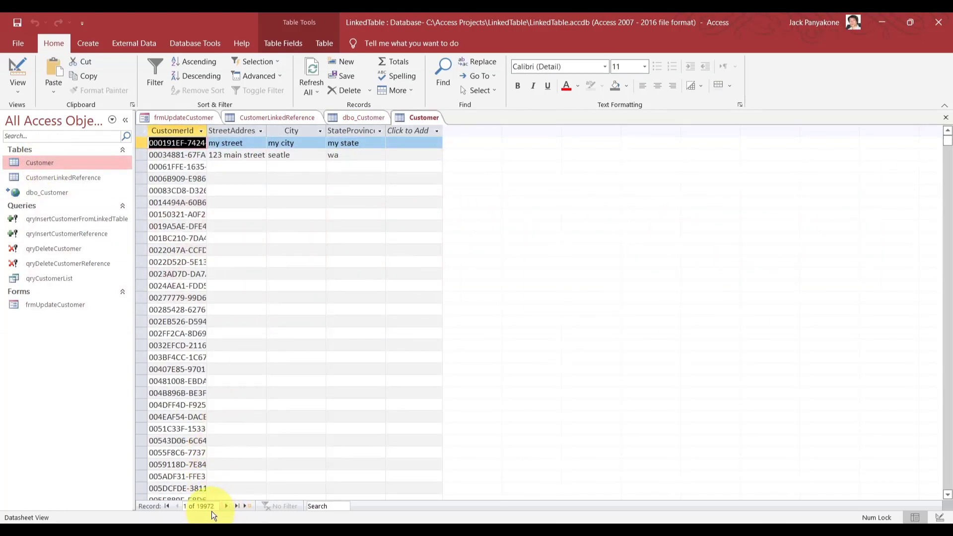
pyautogui.click(367, 117)
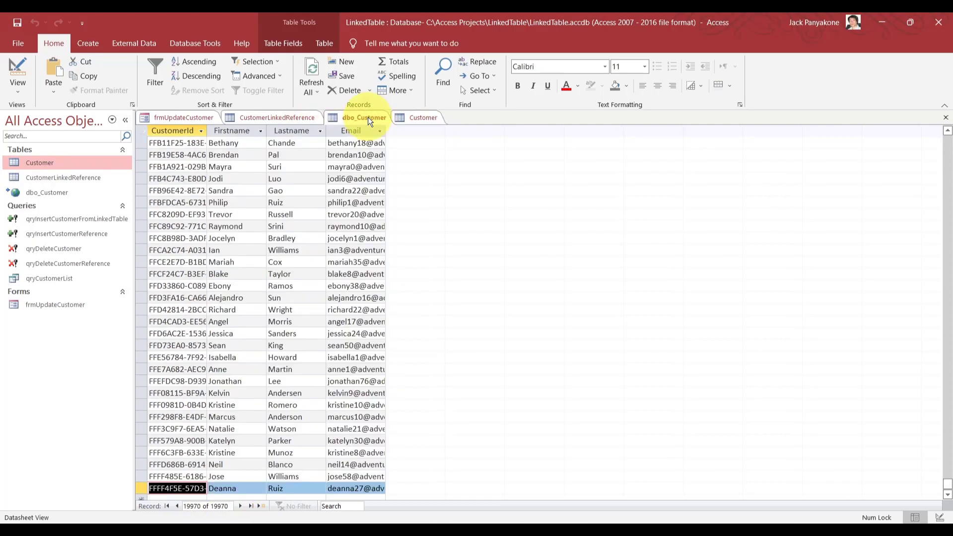
pyautogui.click(410, 119)
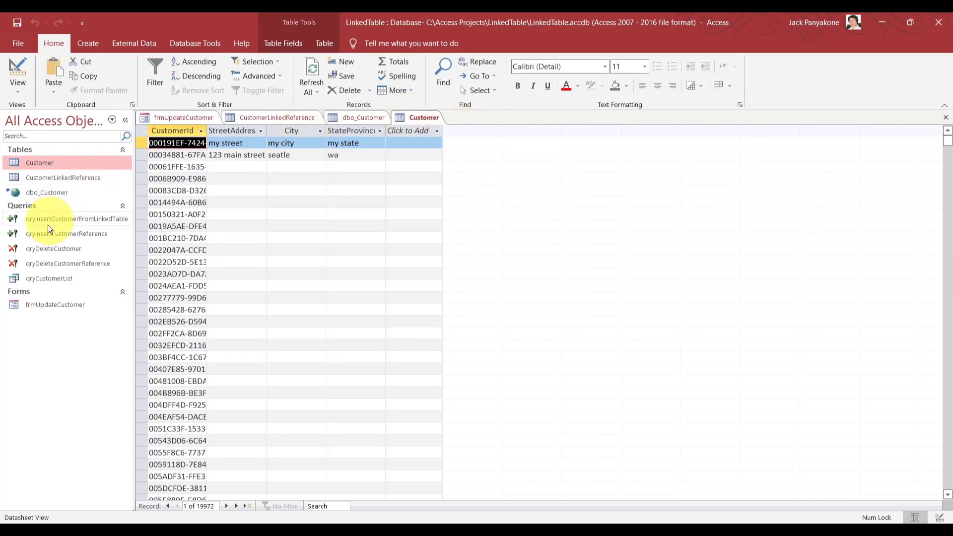
pyautogui.click(182, 117)
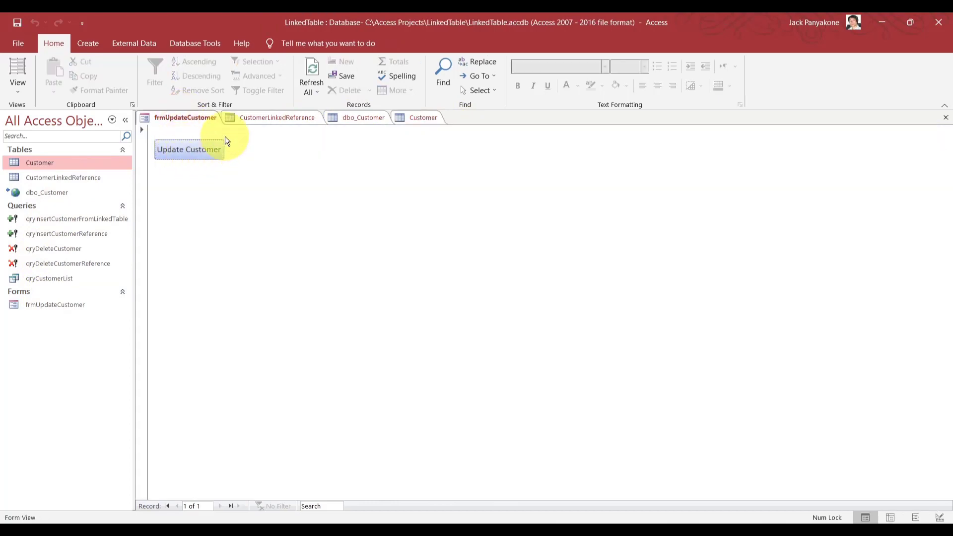
pyautogui.click(424, 117)
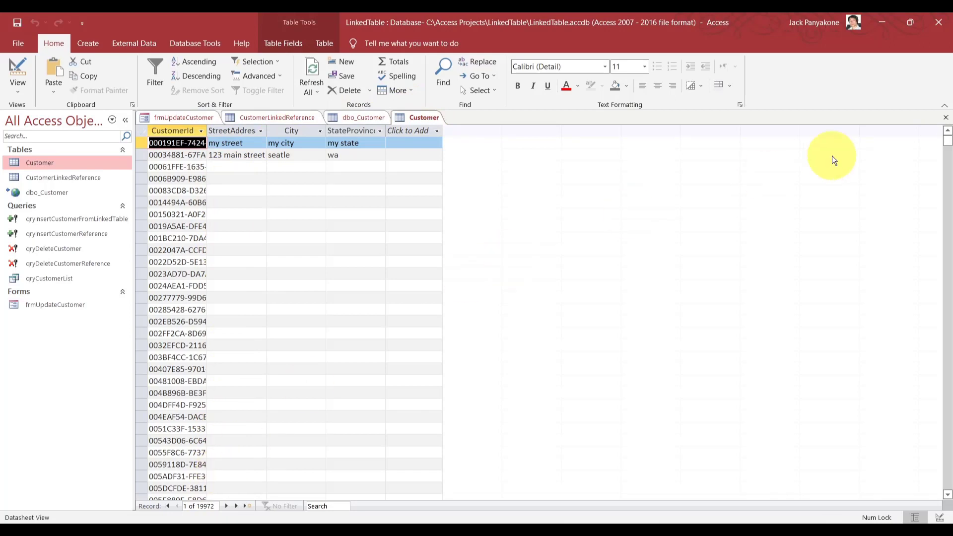
# Close the Customer table, run Update Customer from the form, and reopen the Customer table to check its records
pyautogui.click(946, 118)
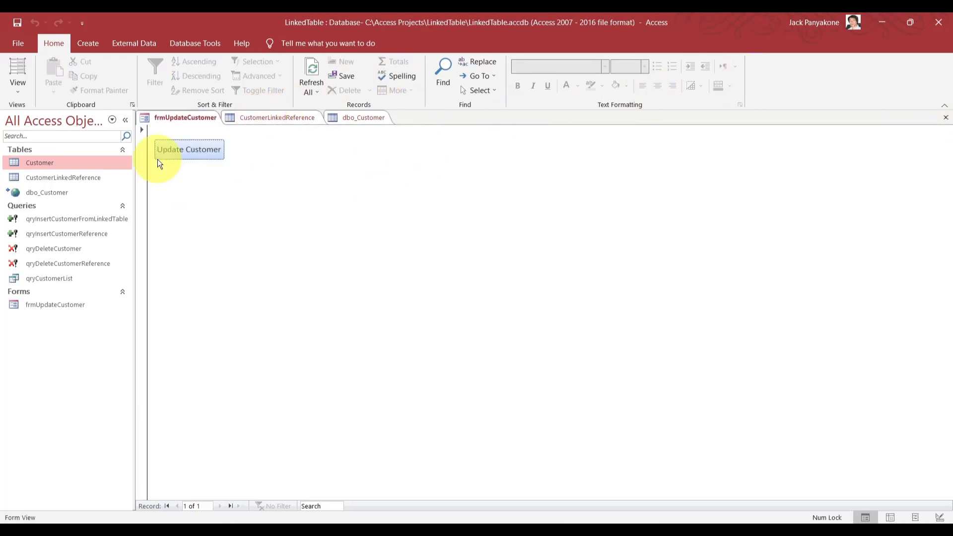
pyautogui.click(175, 152)
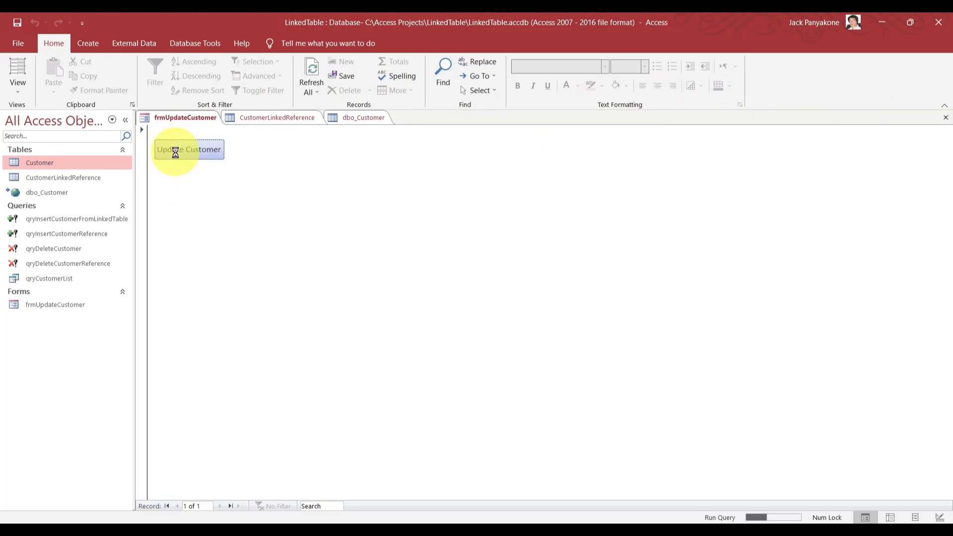
pyautogui.doubleClick(74, 167)
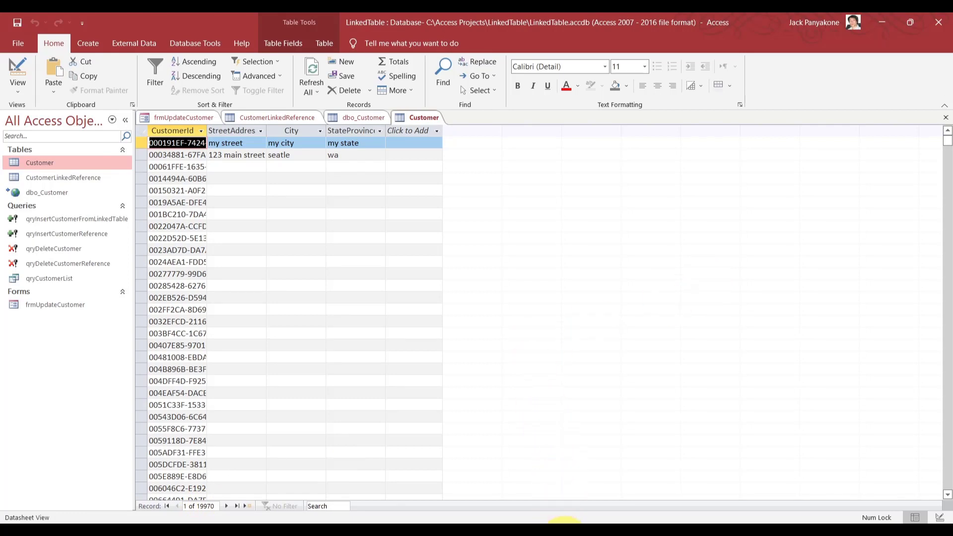
# In SQL Server Management Studio, replace the insert statement's rowguid condition with the delete statement's "in" list, and execute only the insert
pyautogui.click(563, 534)
pyautogui.click(393, 173)
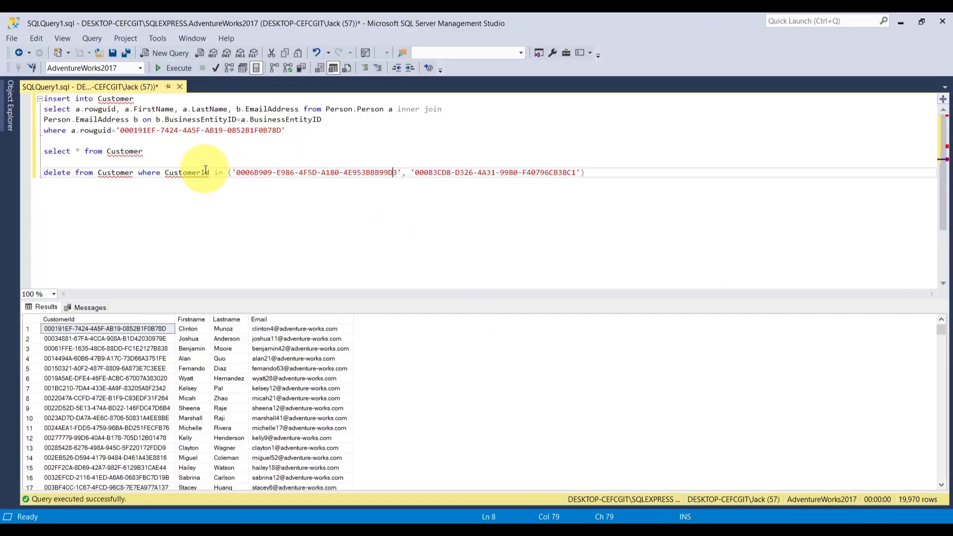
pyautogui.moveTo(215, 173); pyautogui.dragTo(604, 175)
pyautogui.hotkey('ctrl', 'c')
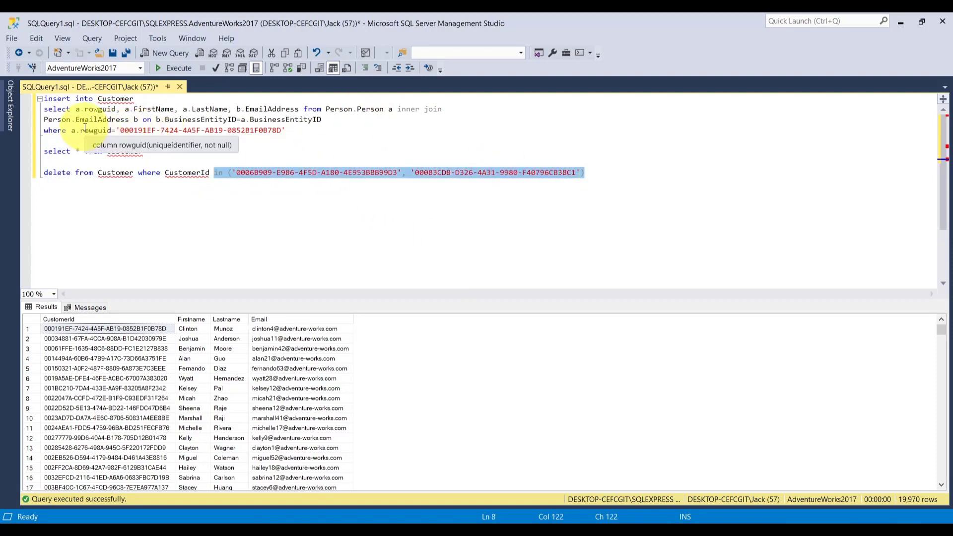
pyautogui.moveTo(111, 132); pyautogui.dragTo(307, 130)
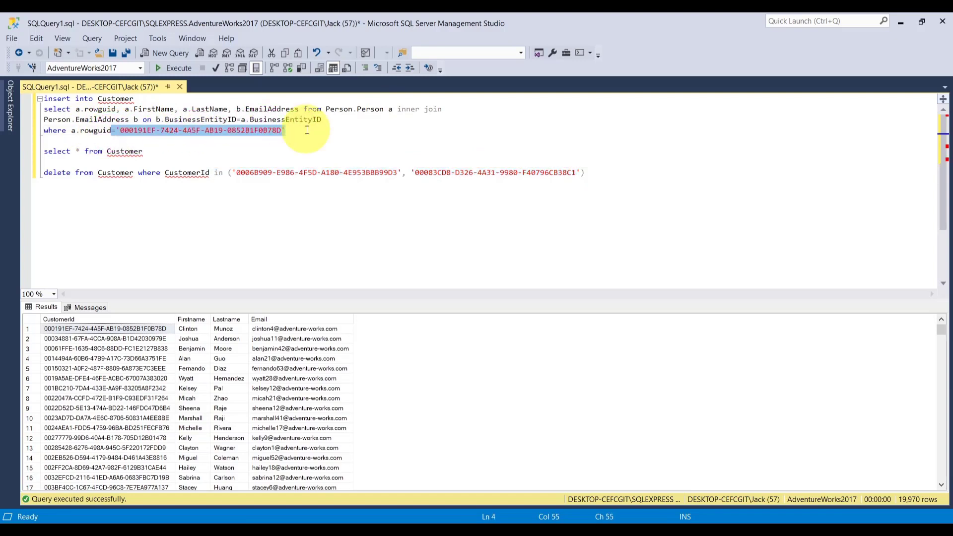
pyautogui.hotkey('ctrl', 'v')
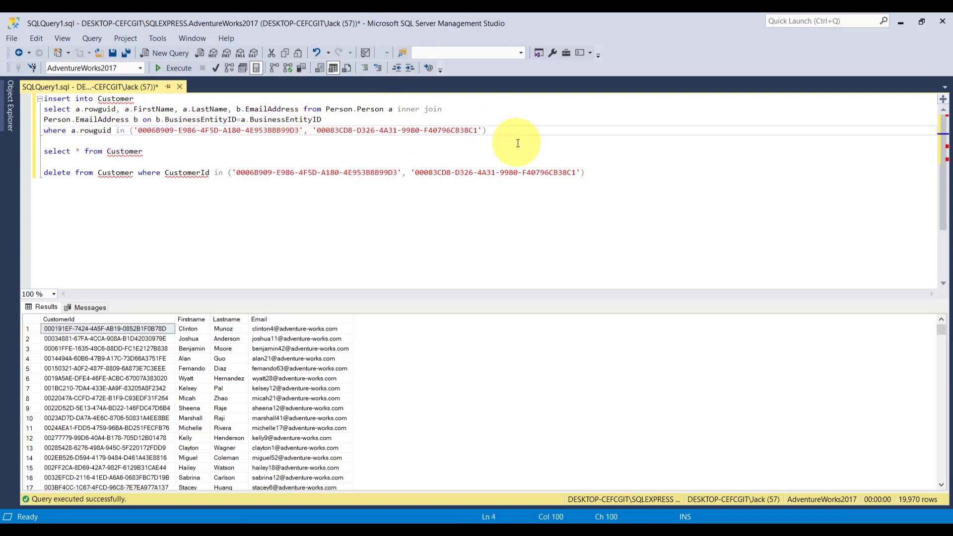
pyautogui.moveTo(506, 130); pyautogui.dragTo(39, 97)
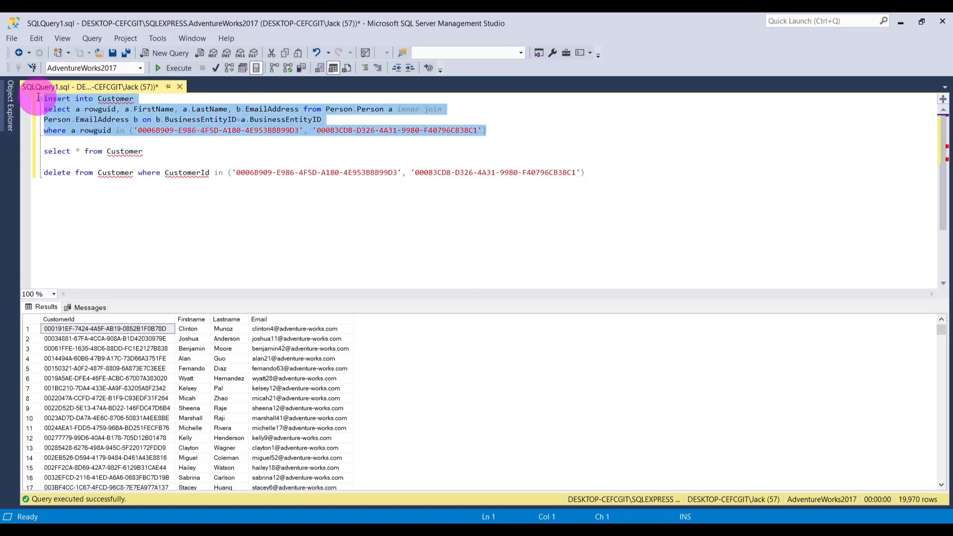
pyautogui.click(177, 68)
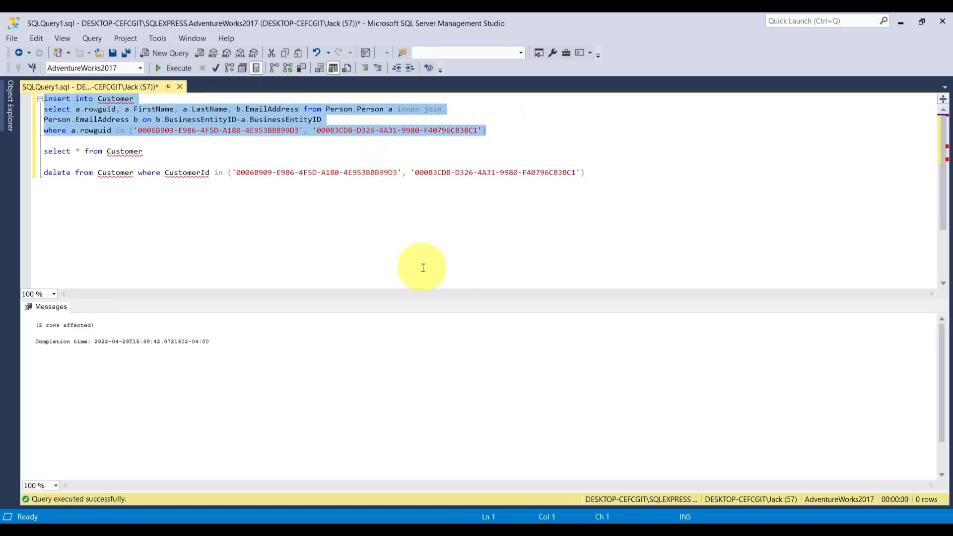
# In Access, close and reopen dbo_Customer and go to its last record to compare its count with the Customer table
pyautogui.click(490, 456)
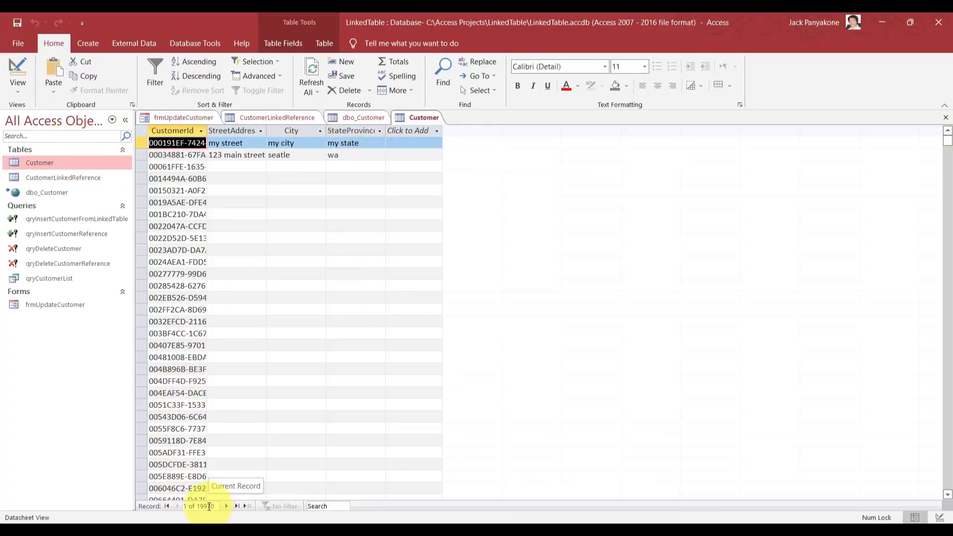
pyautogui.click(373, 117)
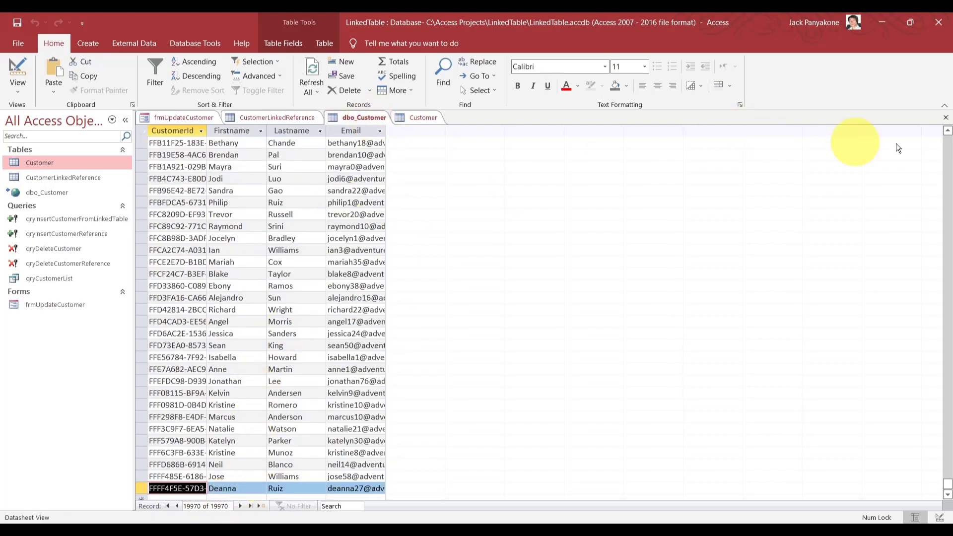
pyautogui.click(945, 119)
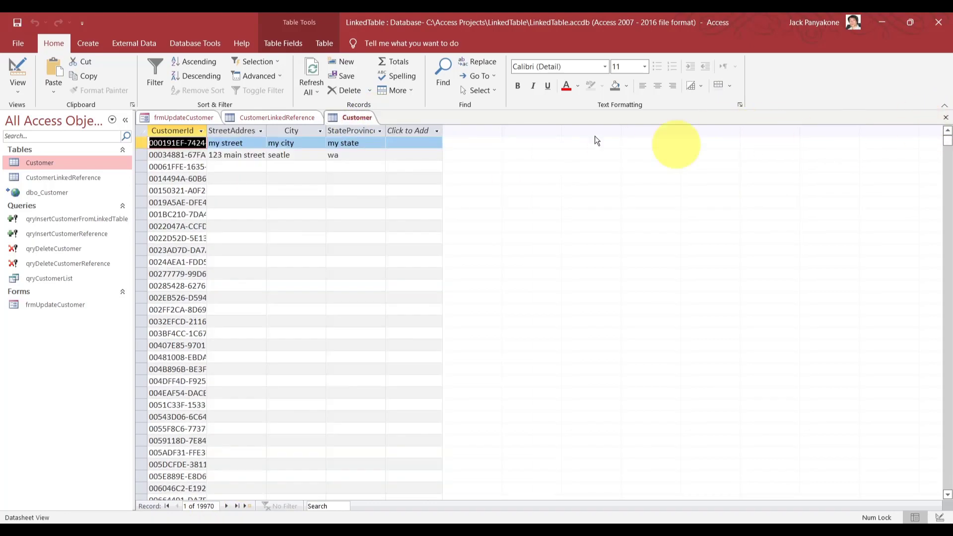
pyautogui.doubleClick(53, 192)
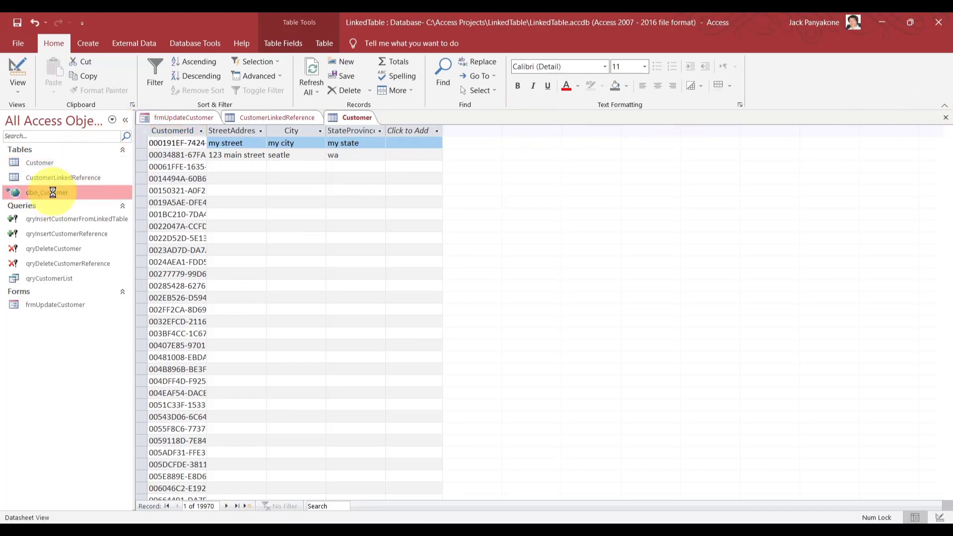
pyautogui.click(232, 506)
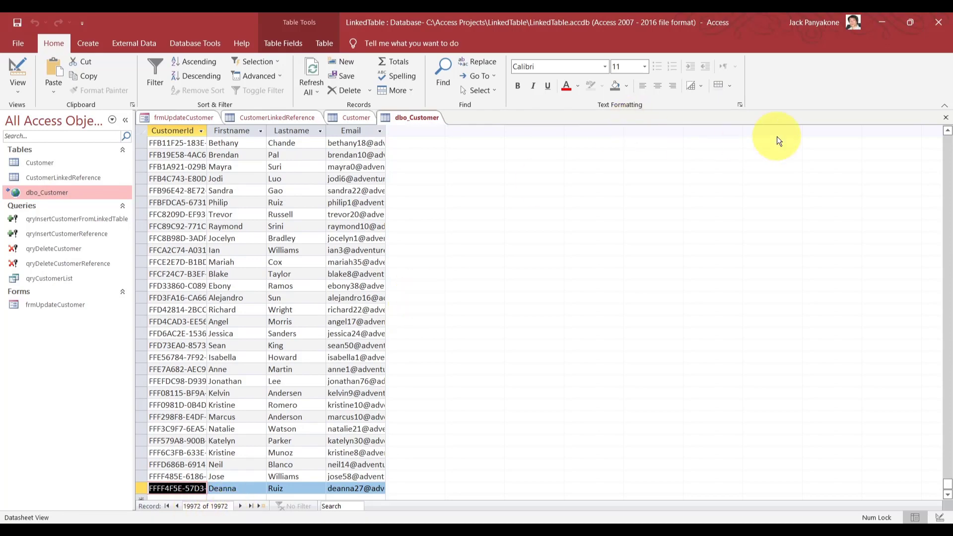
# Close the dbo_Customer and Customer tables and run Update Customer from the frmUpdateCustomer form
pyautogui.click(946, 117)
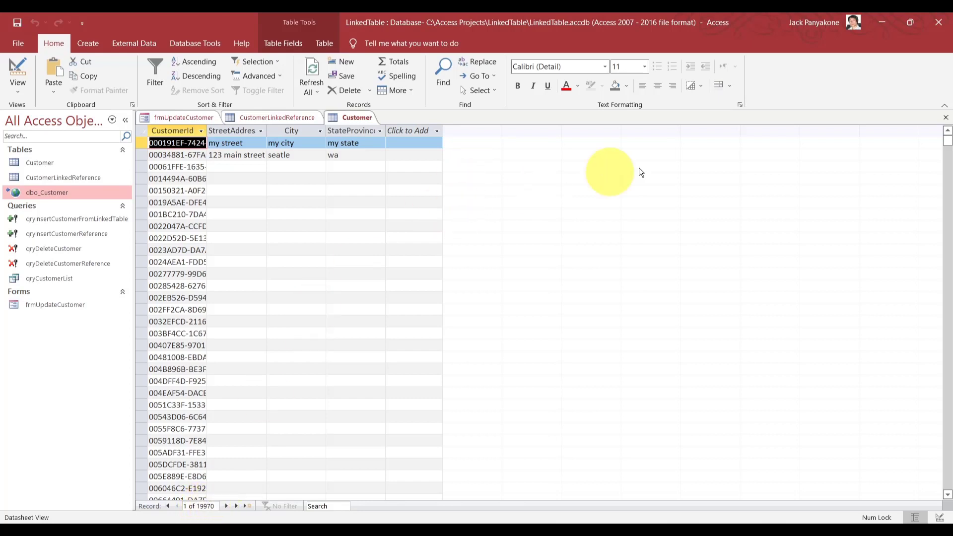
pyautogui.click(945, 118)
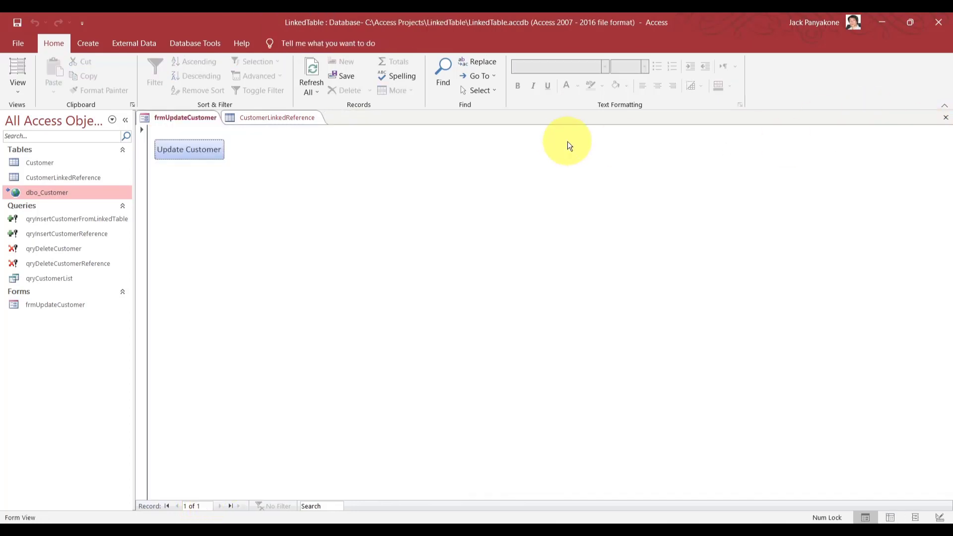
pyautogui.click(199, 149)
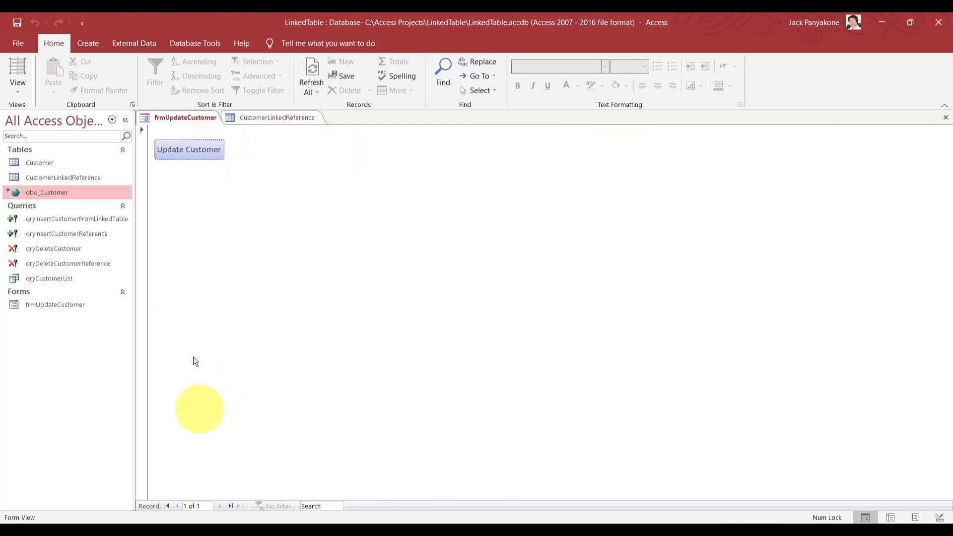
# Open the Customer table to check its records and address fields, and close all open objects
pyautogui.doubleClick(45, 163)
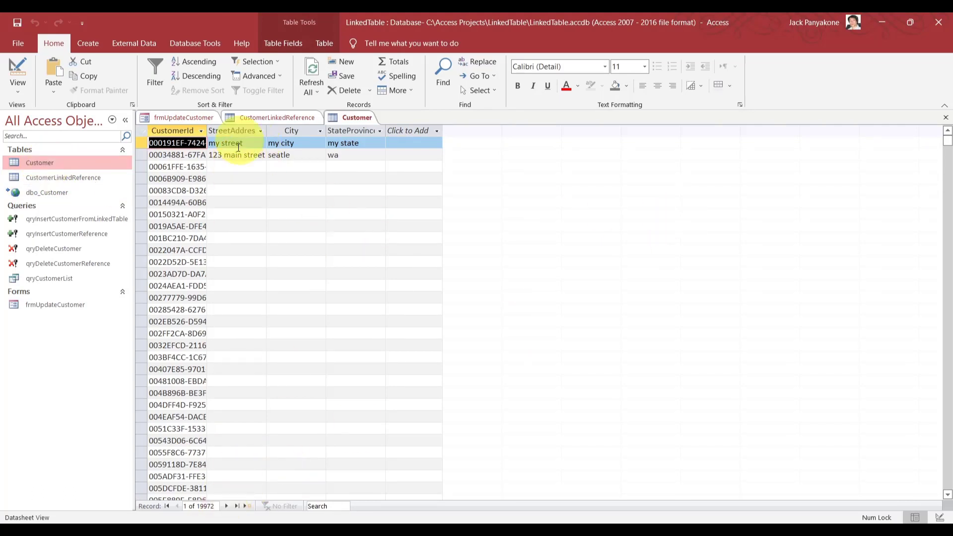
pyautogui.click(234, 167)
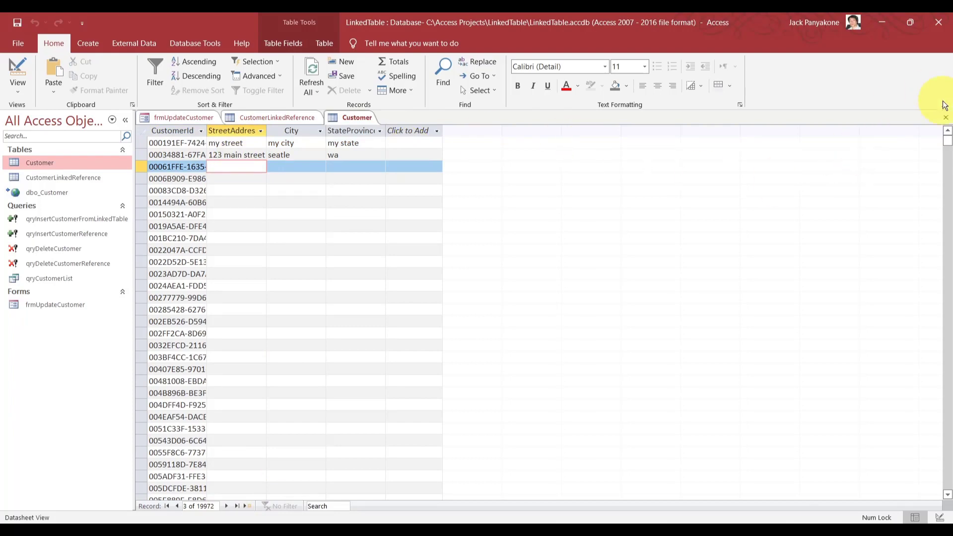
pyautogui.click(946, 121)
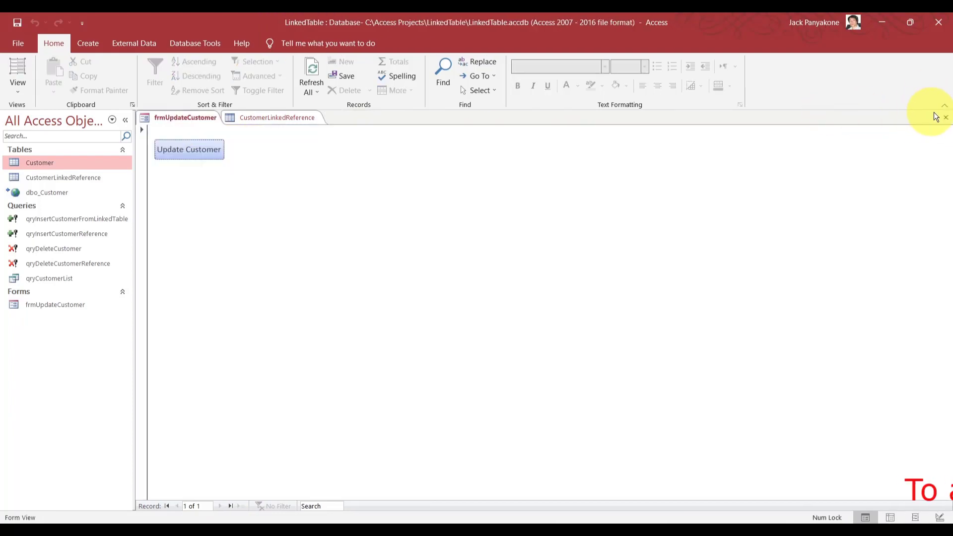
pyautogui.click(947, 121)
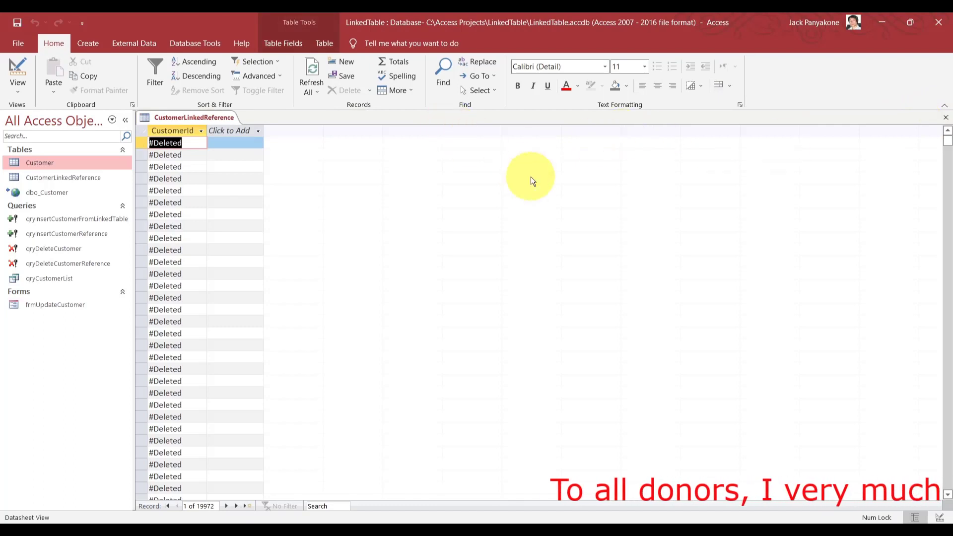
pyautogui.click(945, 117)
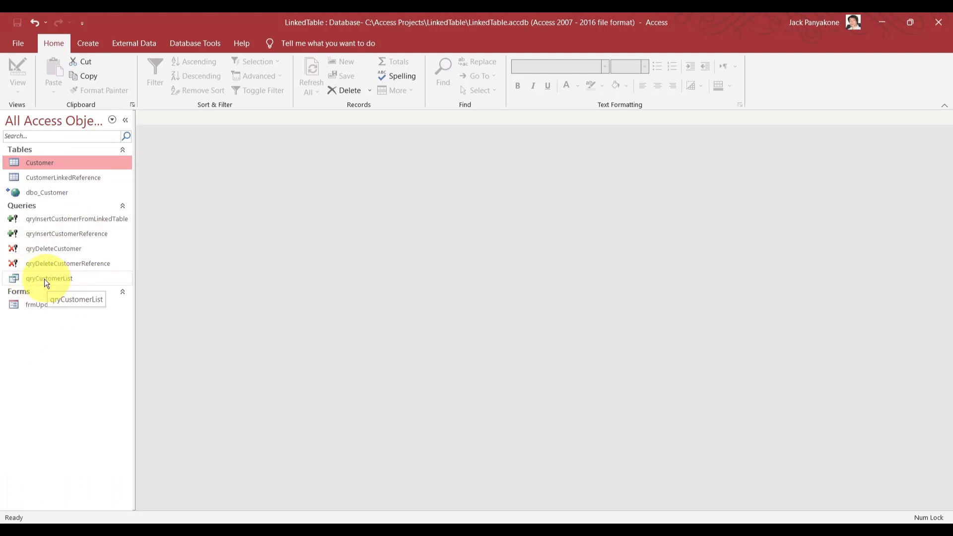
# Open the qryCustomerList query, review the customers with their address fields, and close it
pyautogui.doubleClick(63, 279)
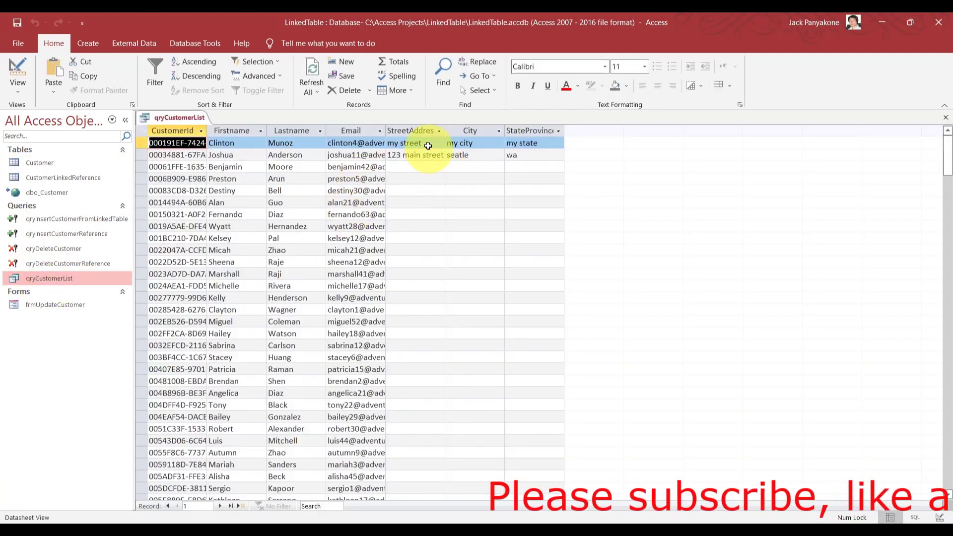
pyautogui.click(418, 166)
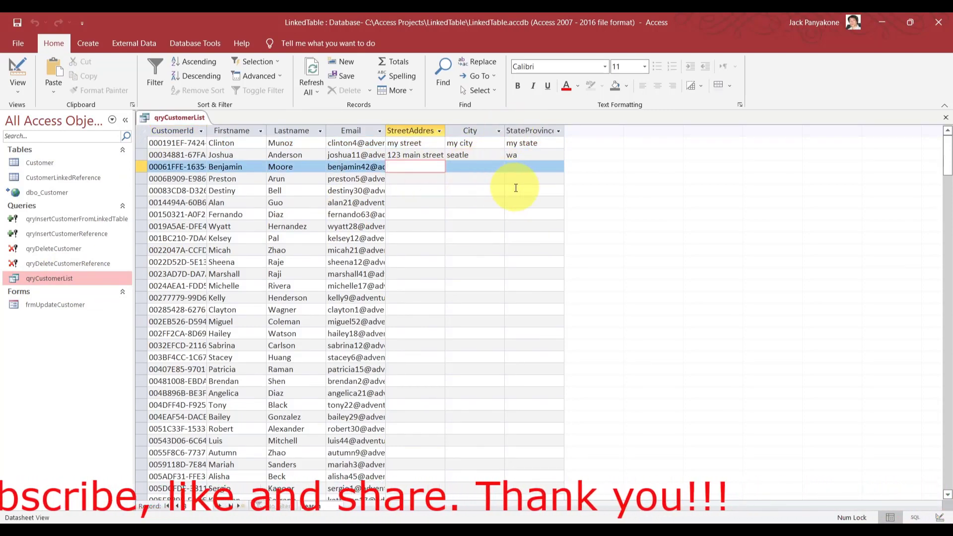
pyautogui.click(946, 120)
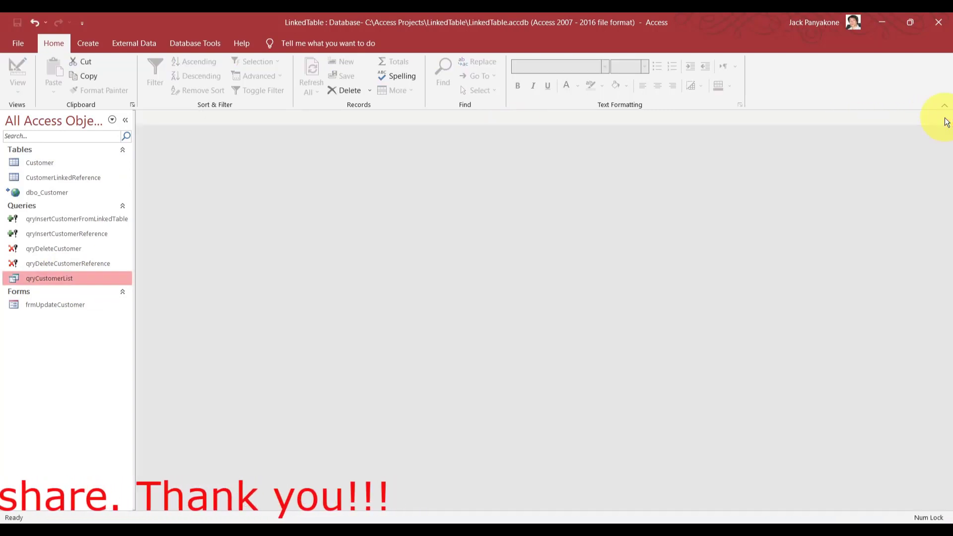